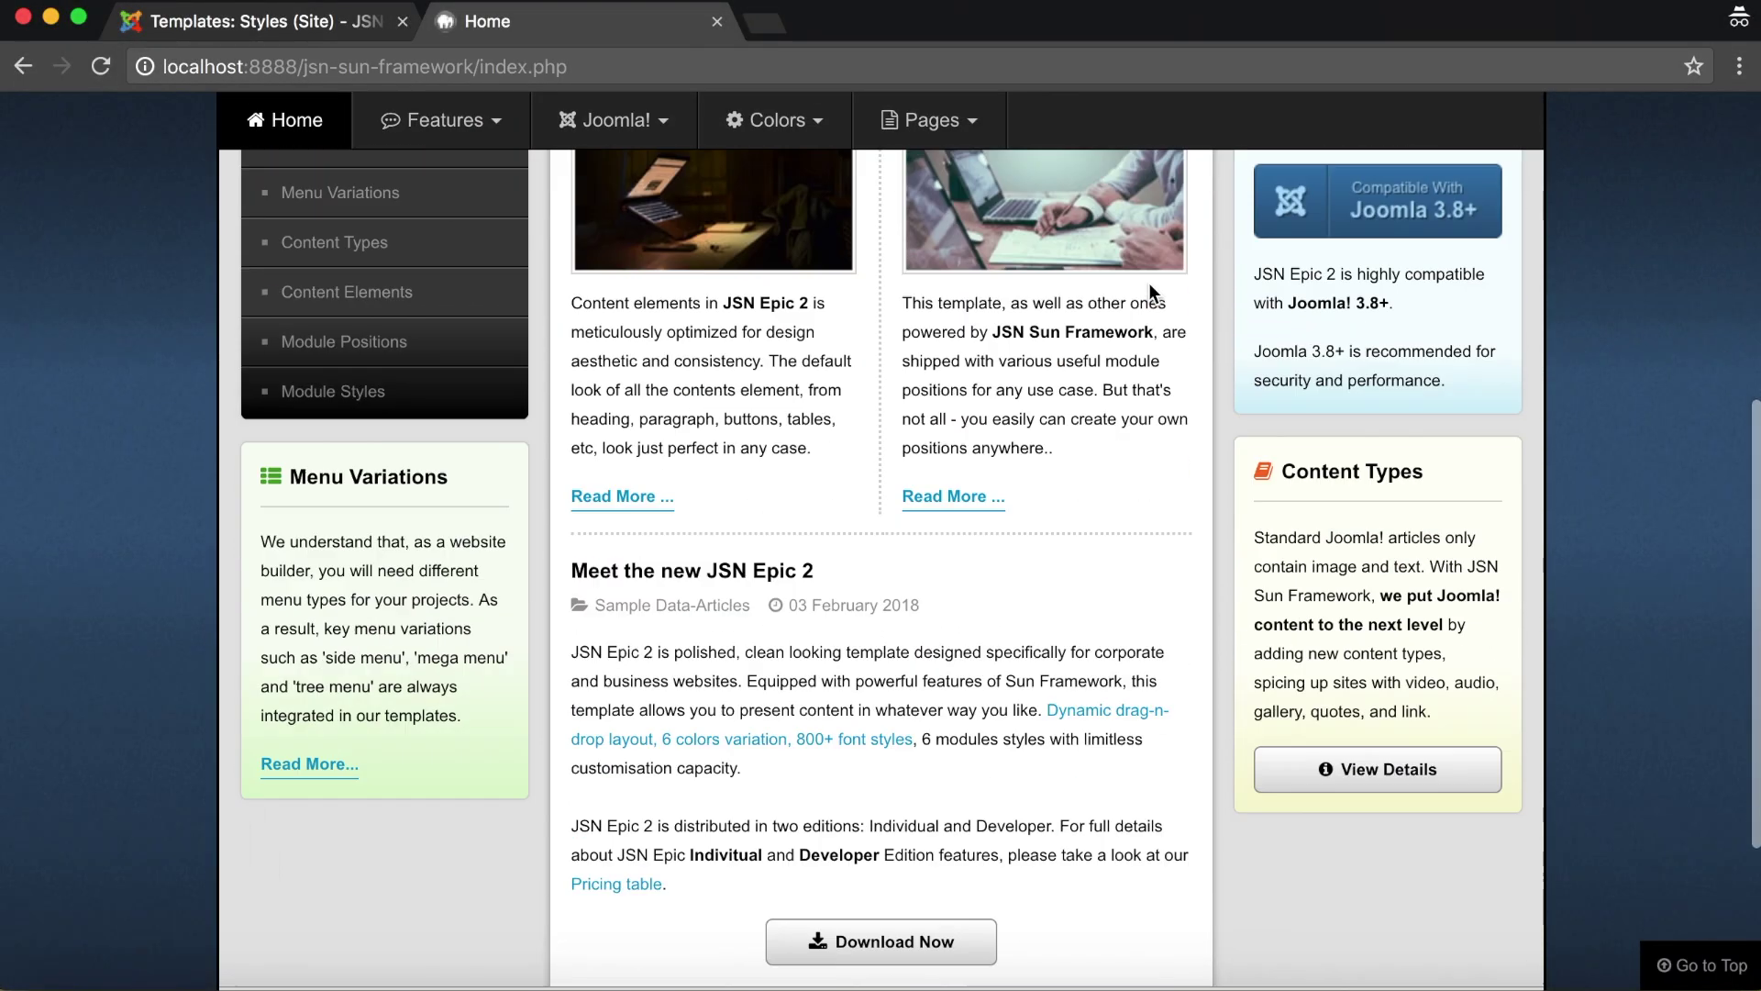
{"action": "scroll", "coordinate": [1152, 292], "scroll_direction": "down", "scroll_amount": 3}
Scroll the JSN Epic homepage, then move to the 'Templates: Styles (Site)' admin list
{"action": "scroll", "coordinate": [1153, 293], "scroll_direction": "up", "scroll_amount": 10}
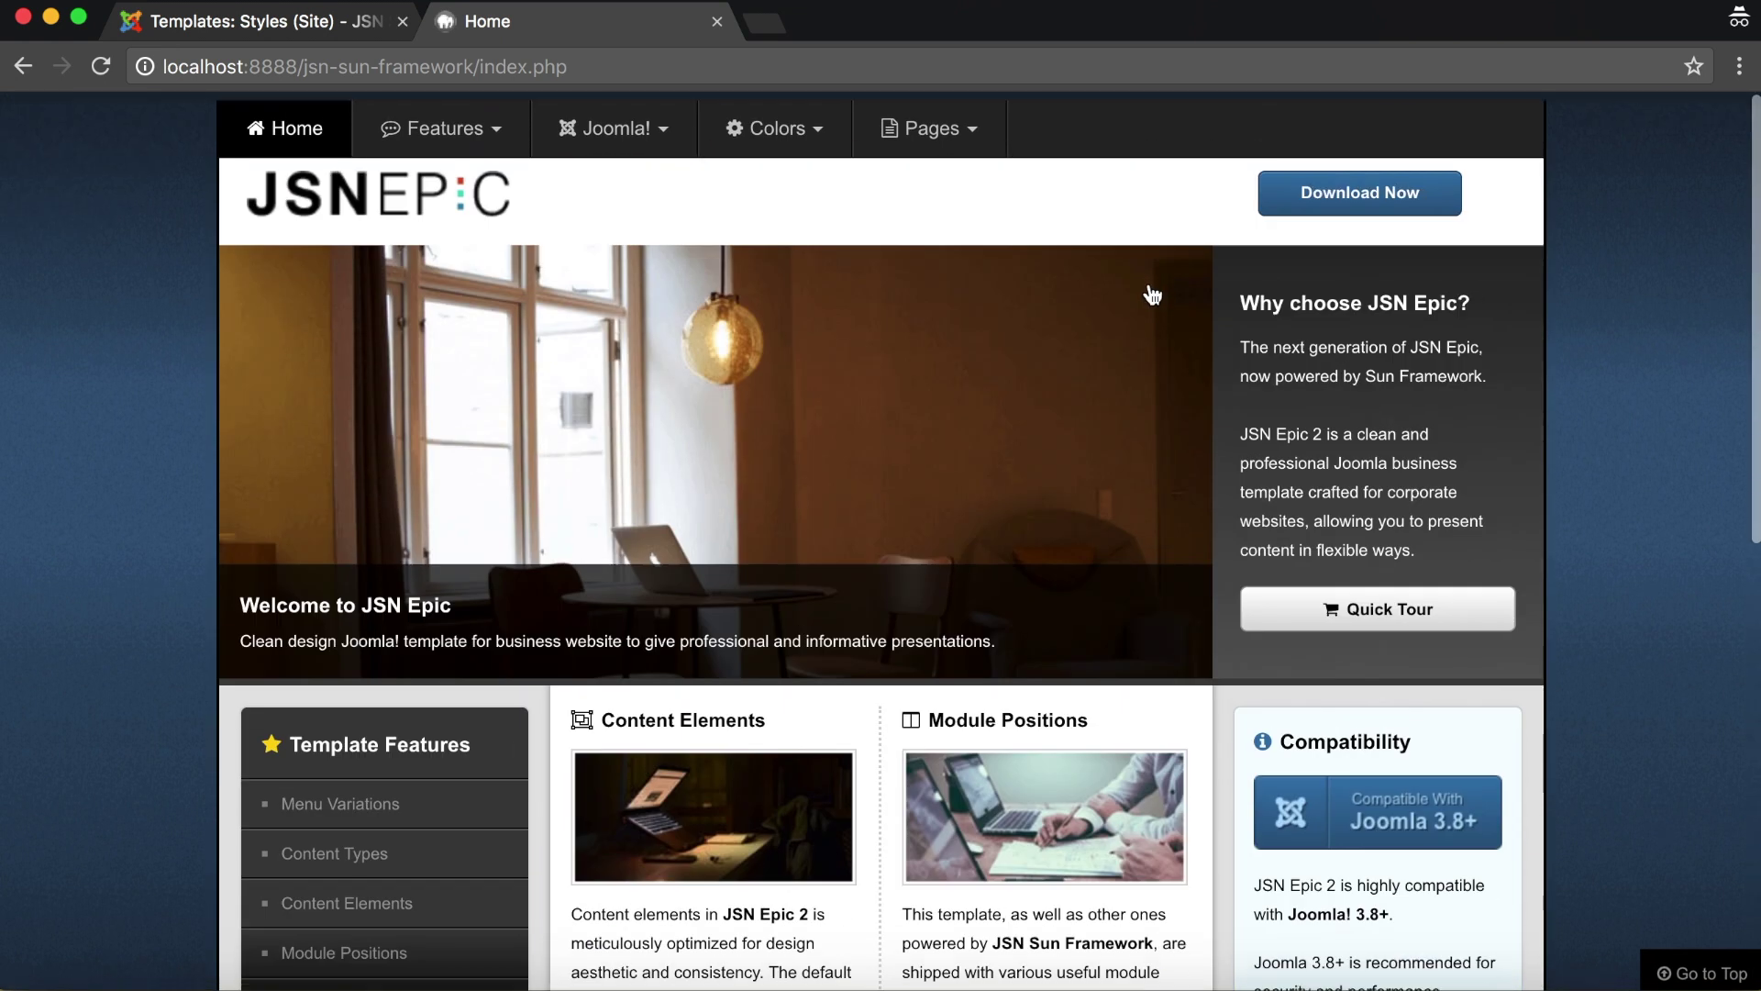
{"action": "scroll", "coordinate": [1152, 293], "scroll_direction": "up", "scroll_amount": 2}
{"action": "left_click", "coordinate": [334, 32]}
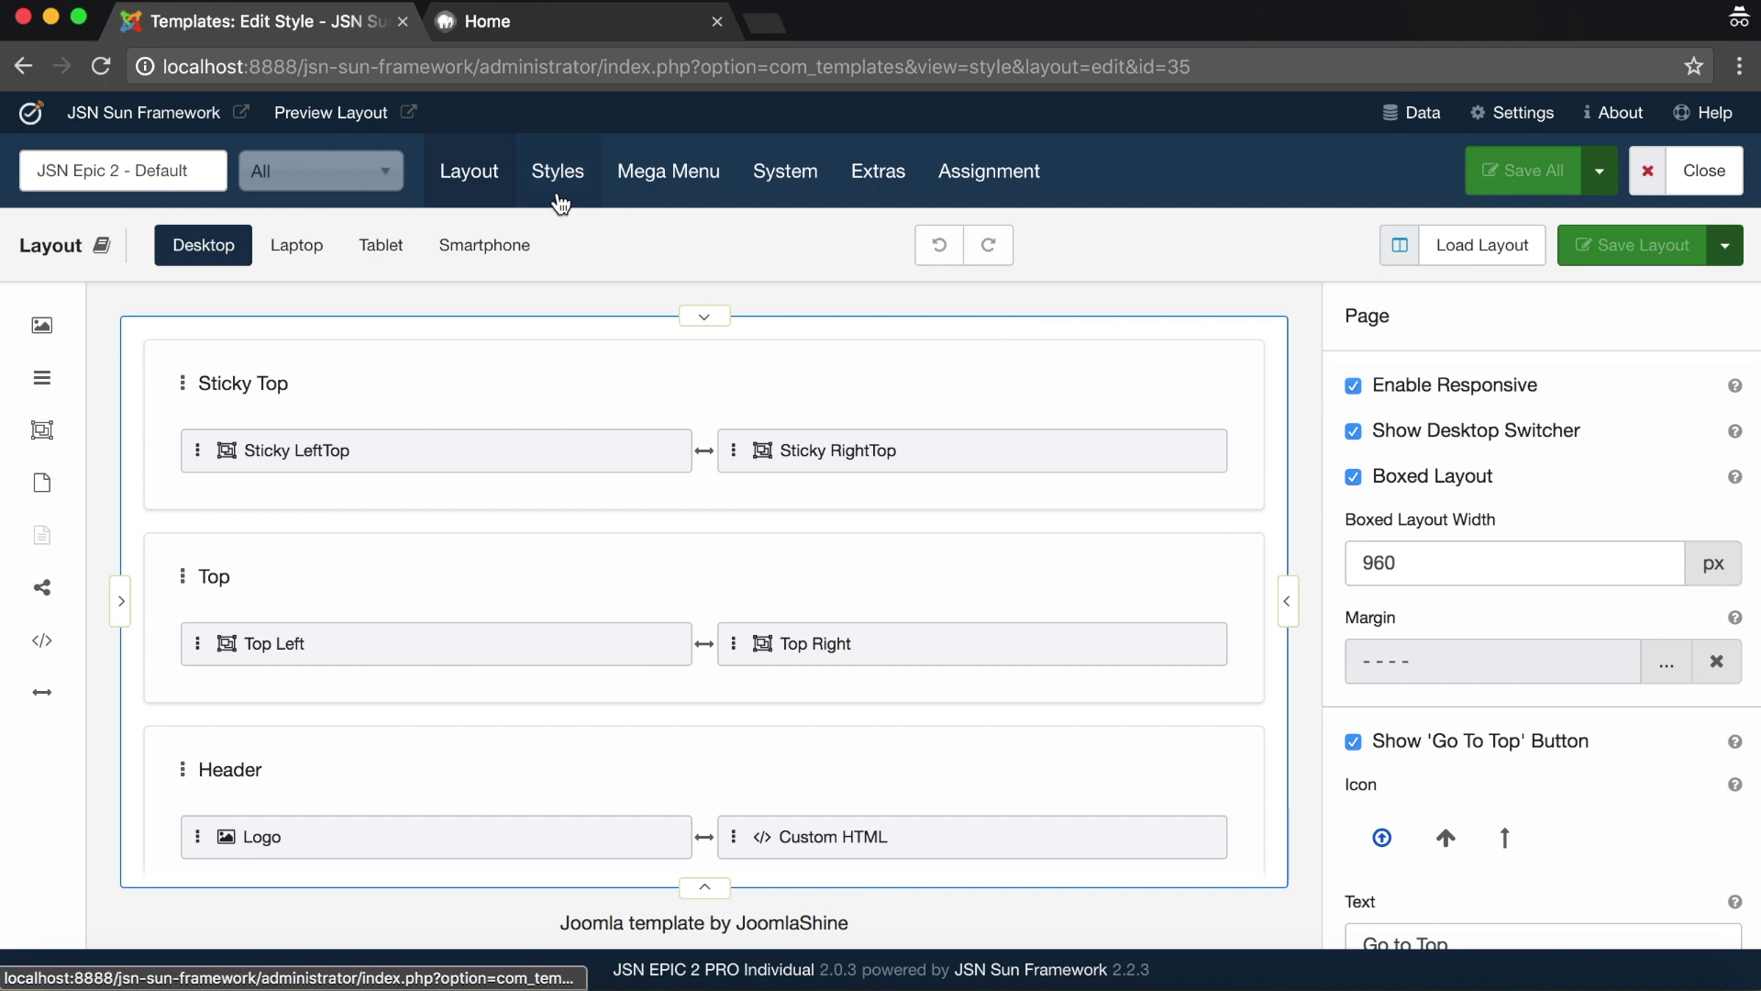
Open the 'JSN Epic 2 - Default' template style in the style editor
{"action": "left_click", "coordinate": [560, 197]}
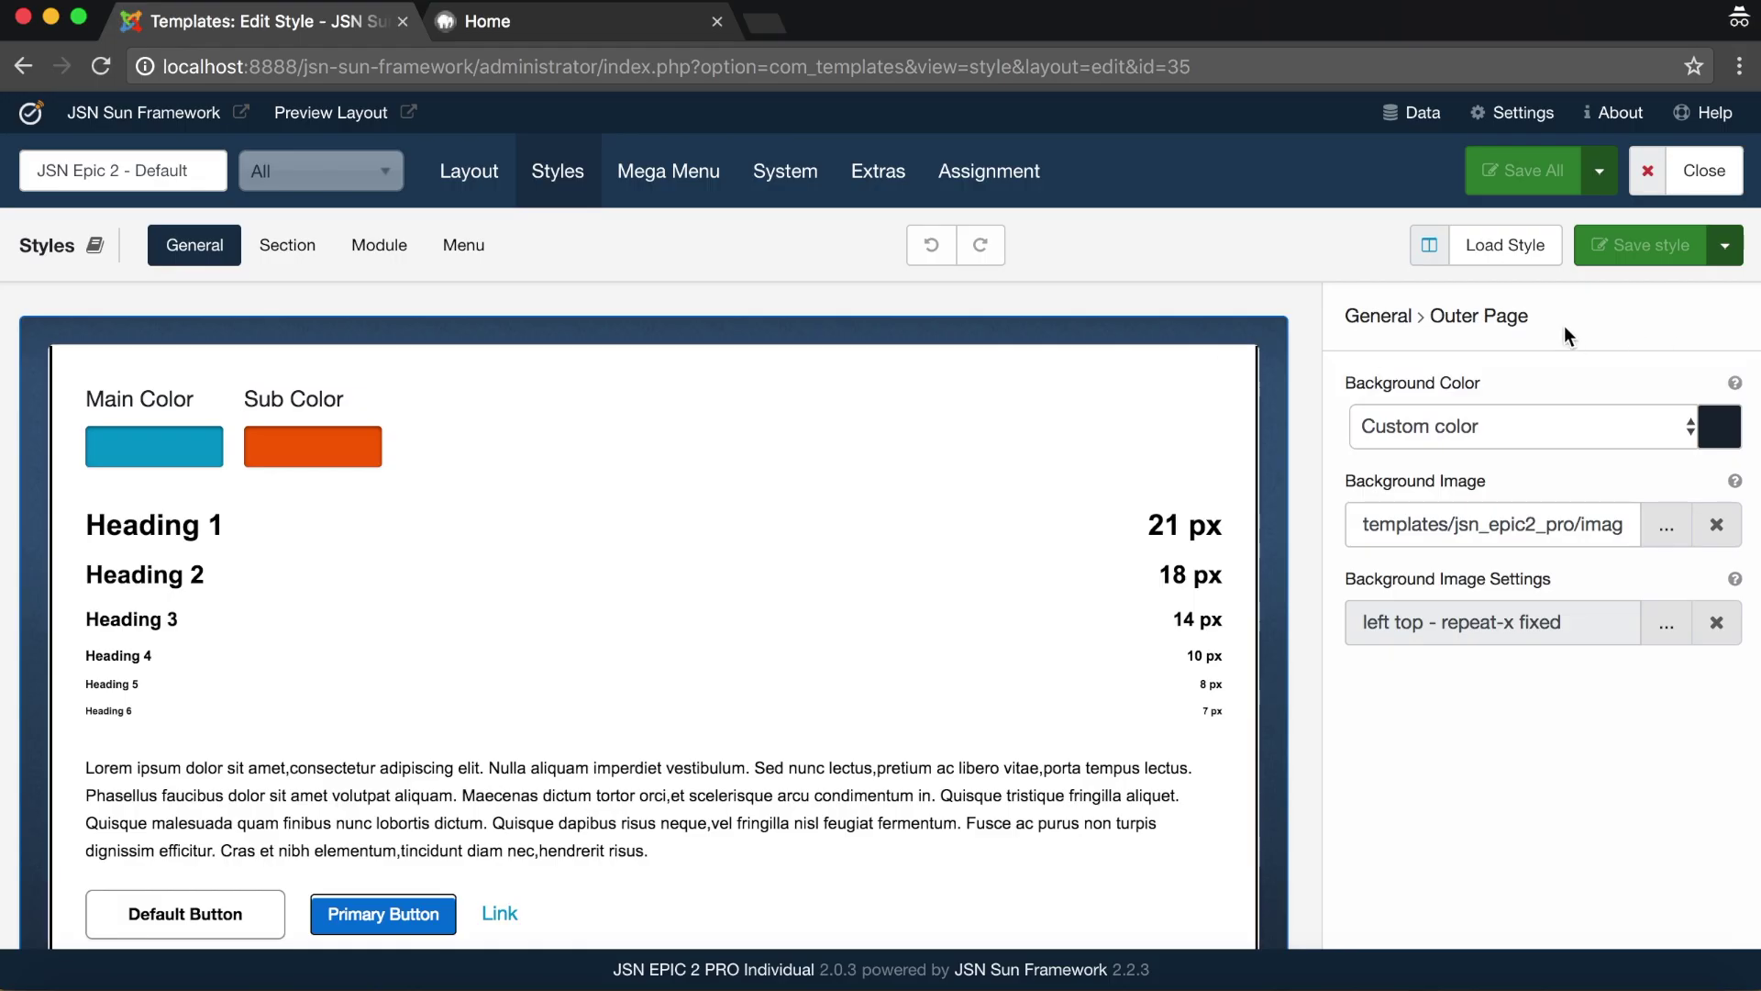
Bring up the Outer Page settings in the Styles section
{"action": "left_click", "coordinate": [1231, 382]}
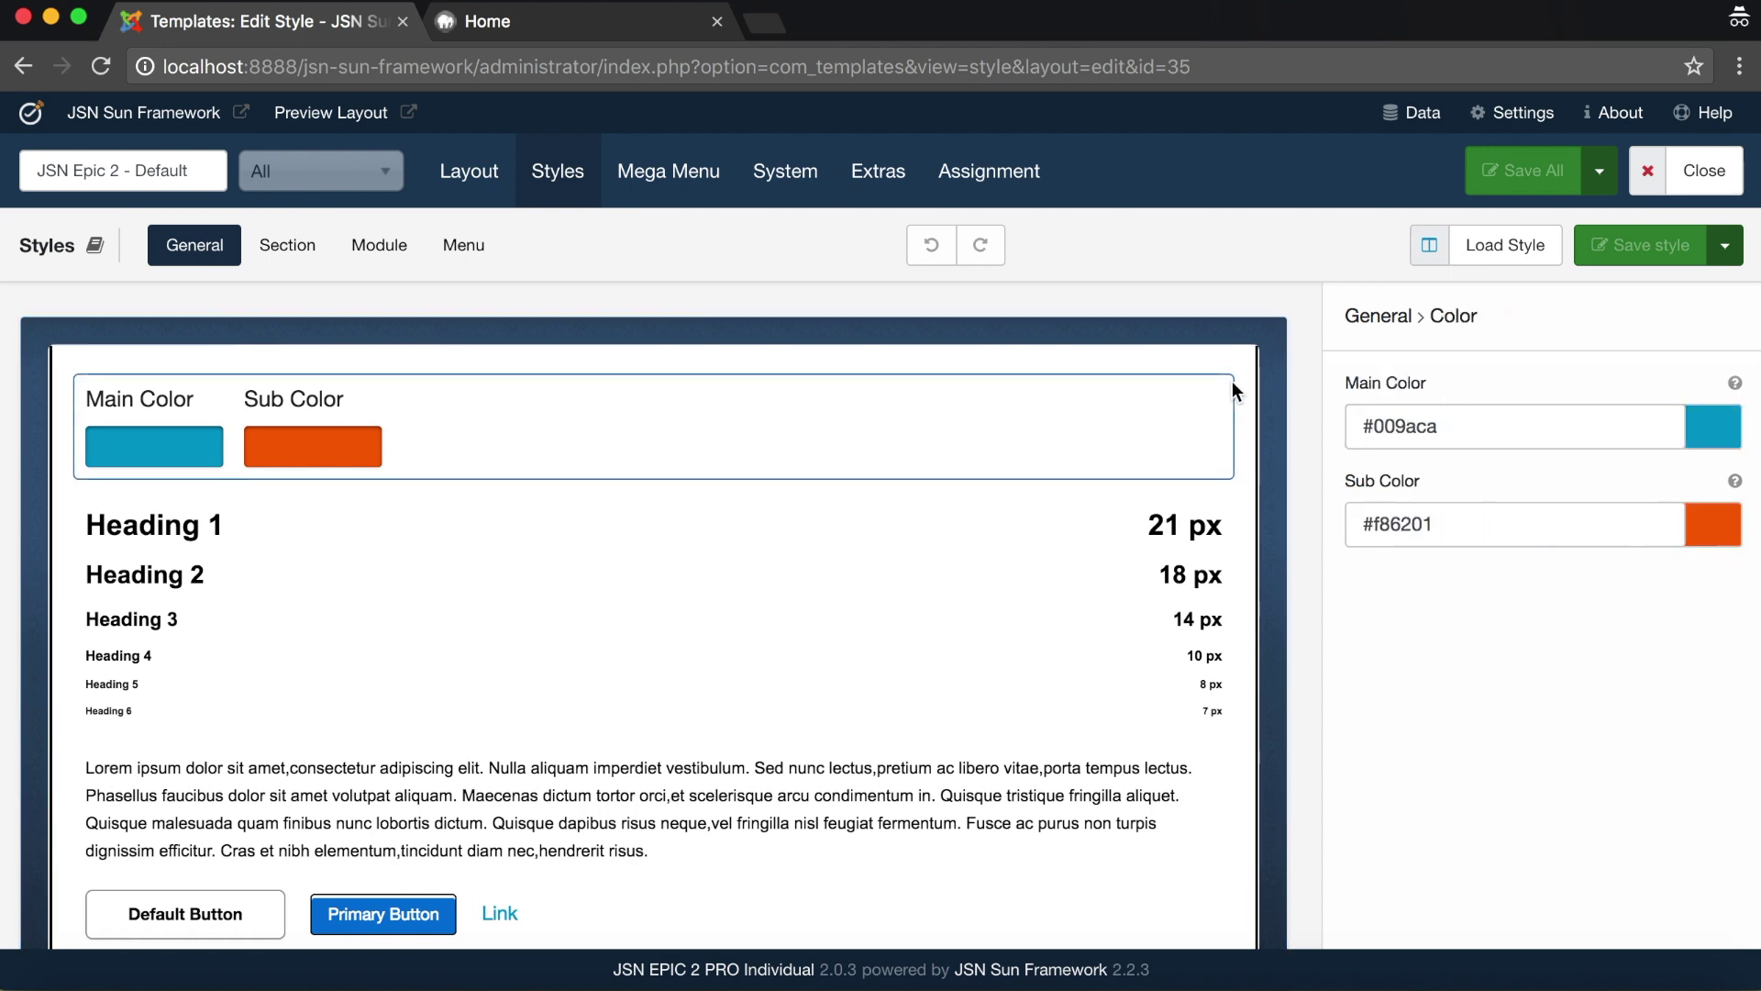
{"action": "left_click", "coordinate": [1273, 347]}
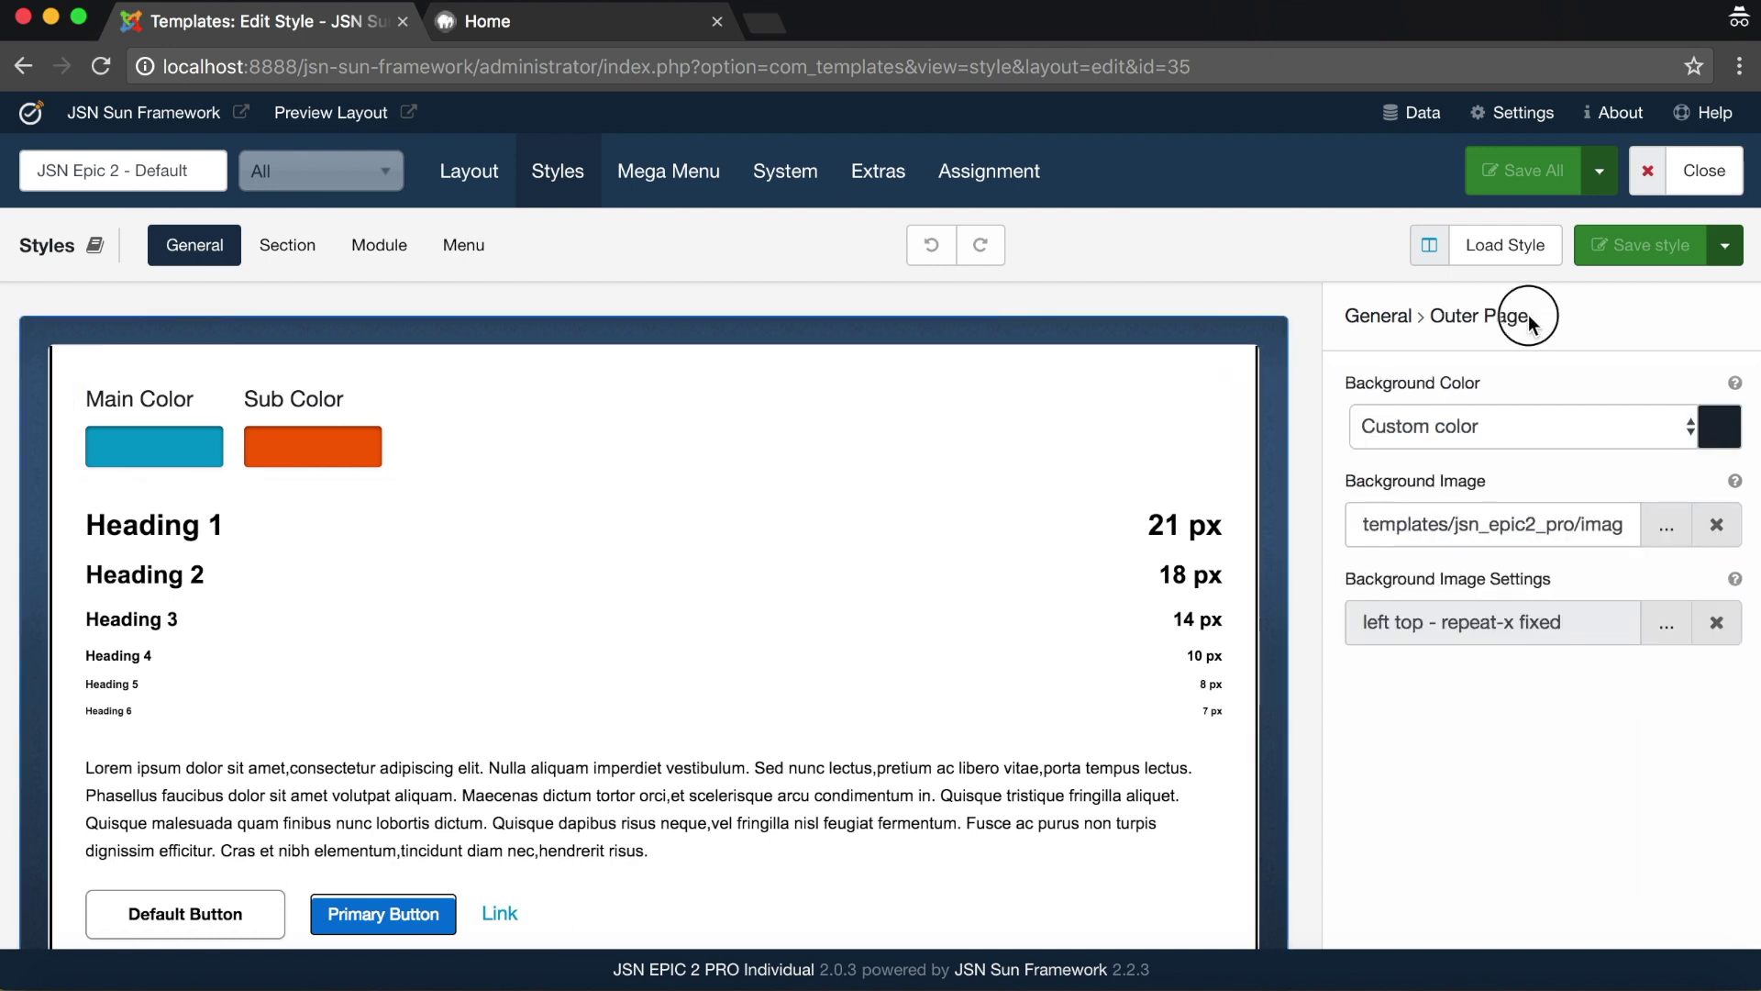
{"action": "left_click_drag", "start_coordinate": [1529, 323], "coordinate": [1356, 315]}
{"action": "left_click", "coordinate": [1546, 323]}
Keep the outer background on Custom color #172534, closing the colour picker unchanged
{"action": "mouse_move", "coordinate": [1736, 390]}
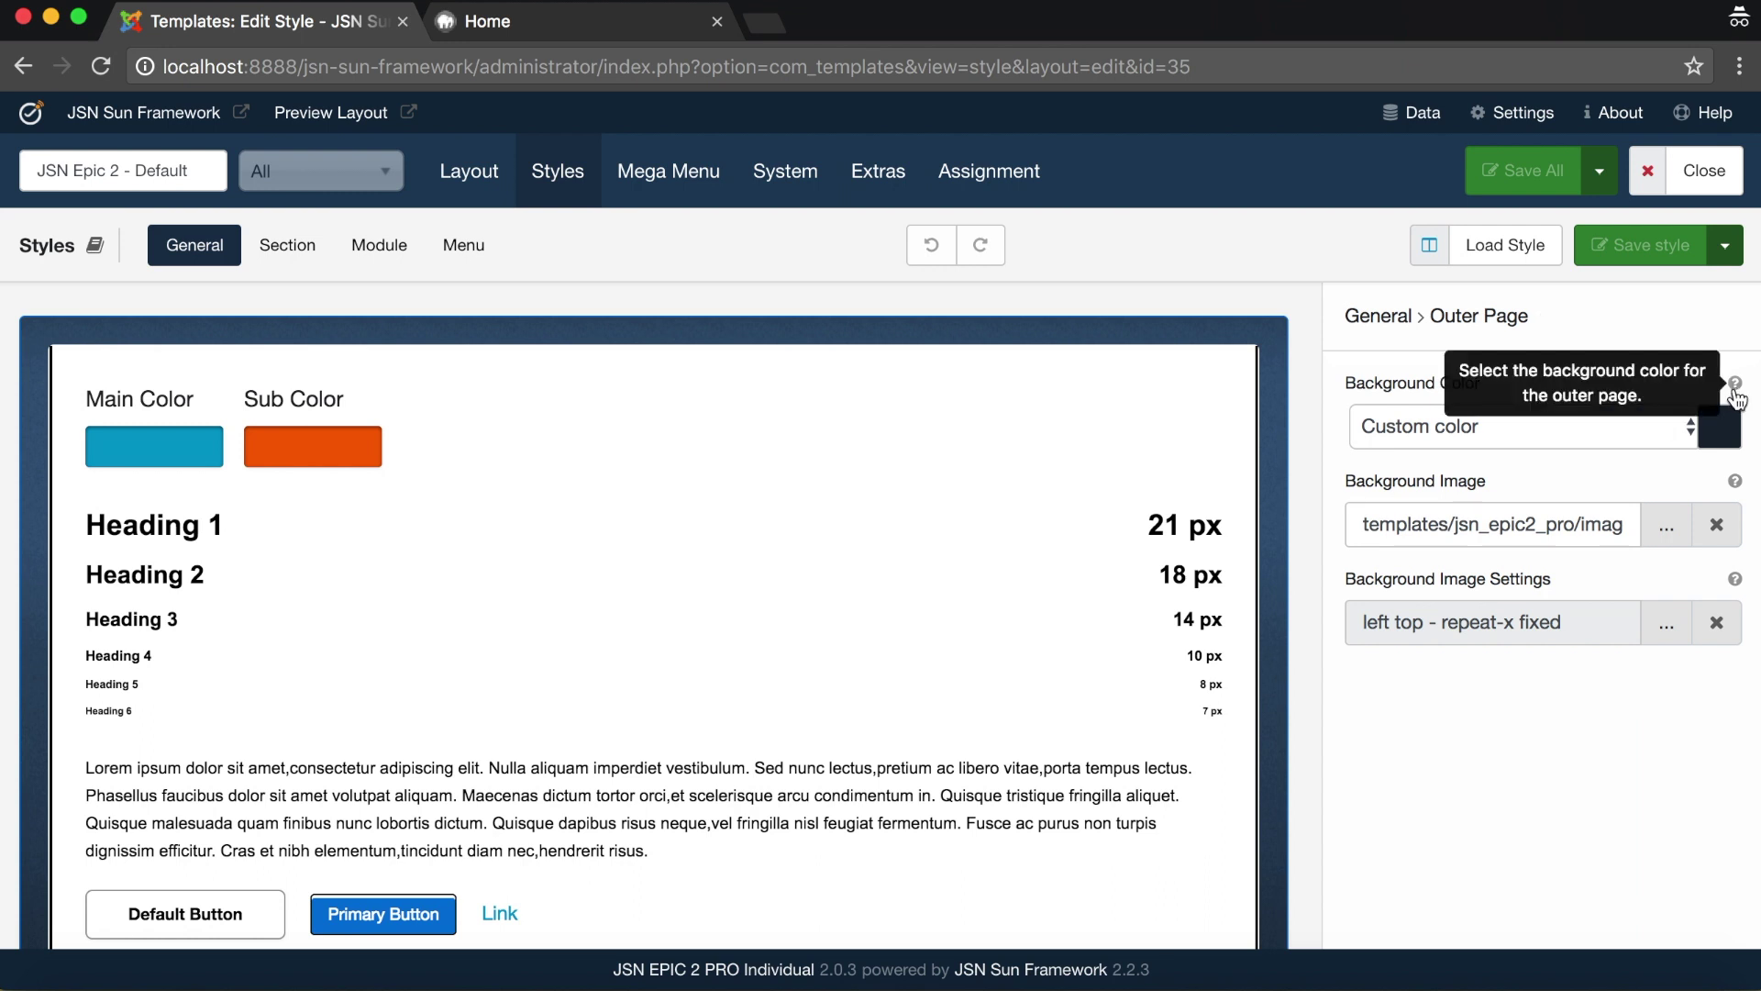
{"action": "left_click", "coordinate": [1680, 428]}
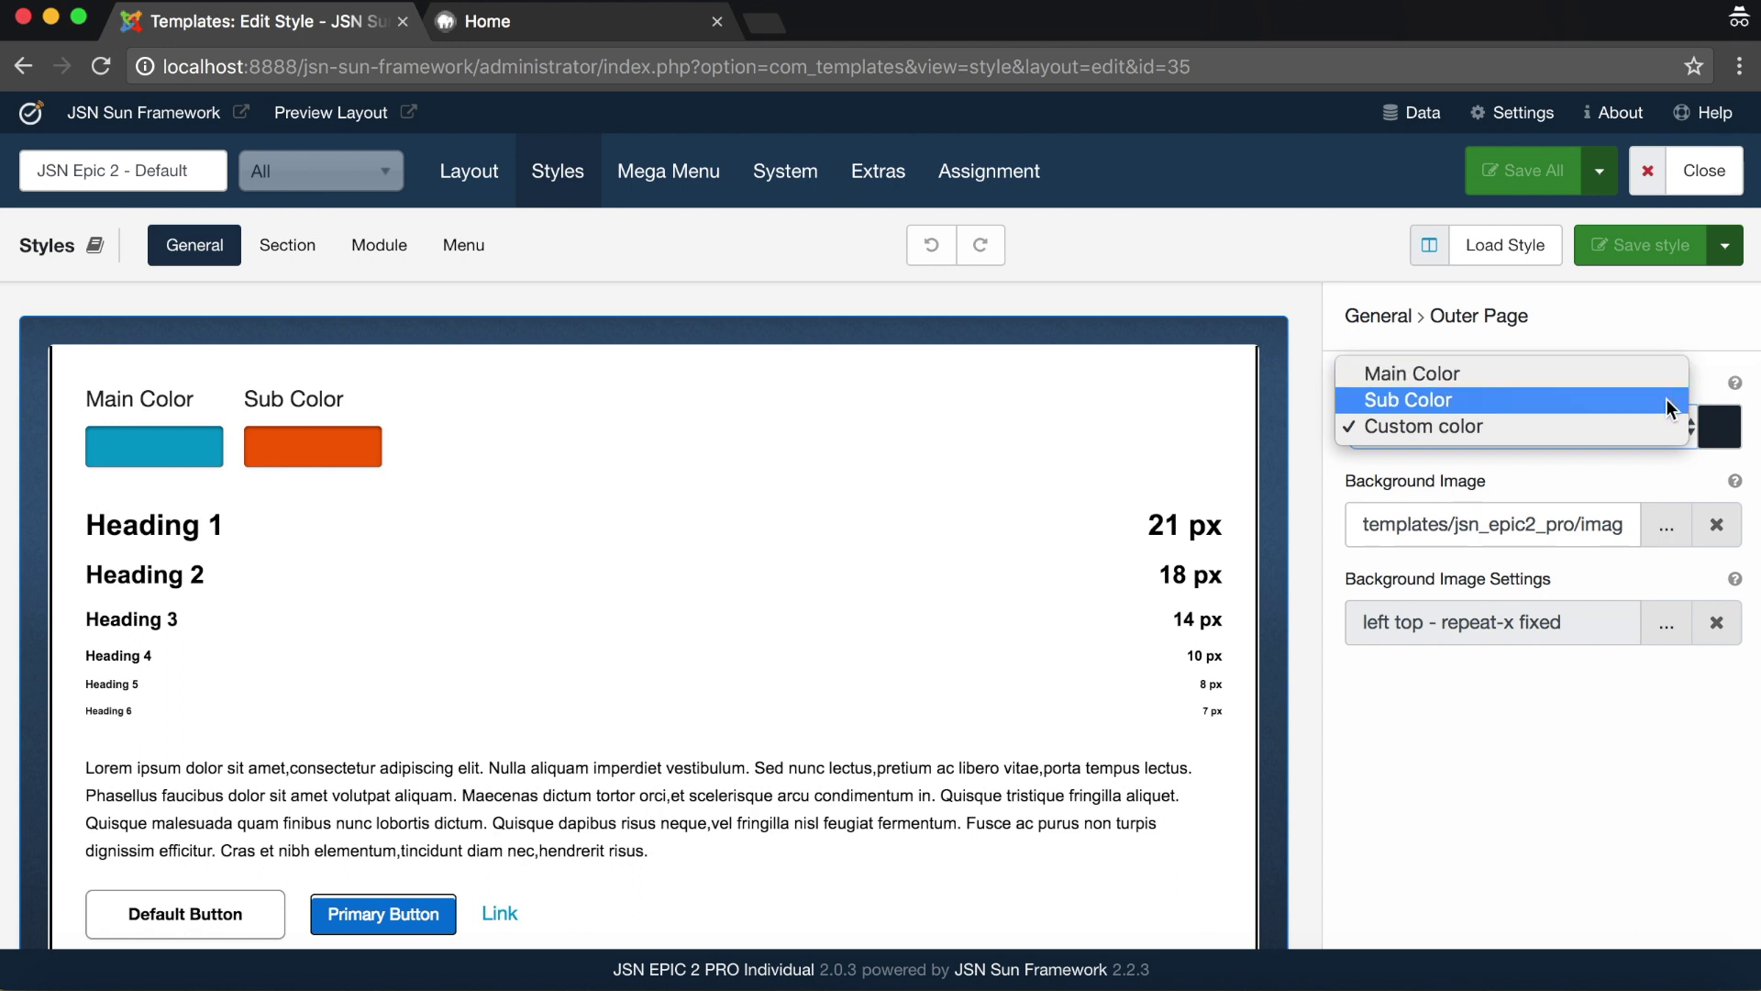
{"action": "left_click", "coordinate": [1682, 426]}
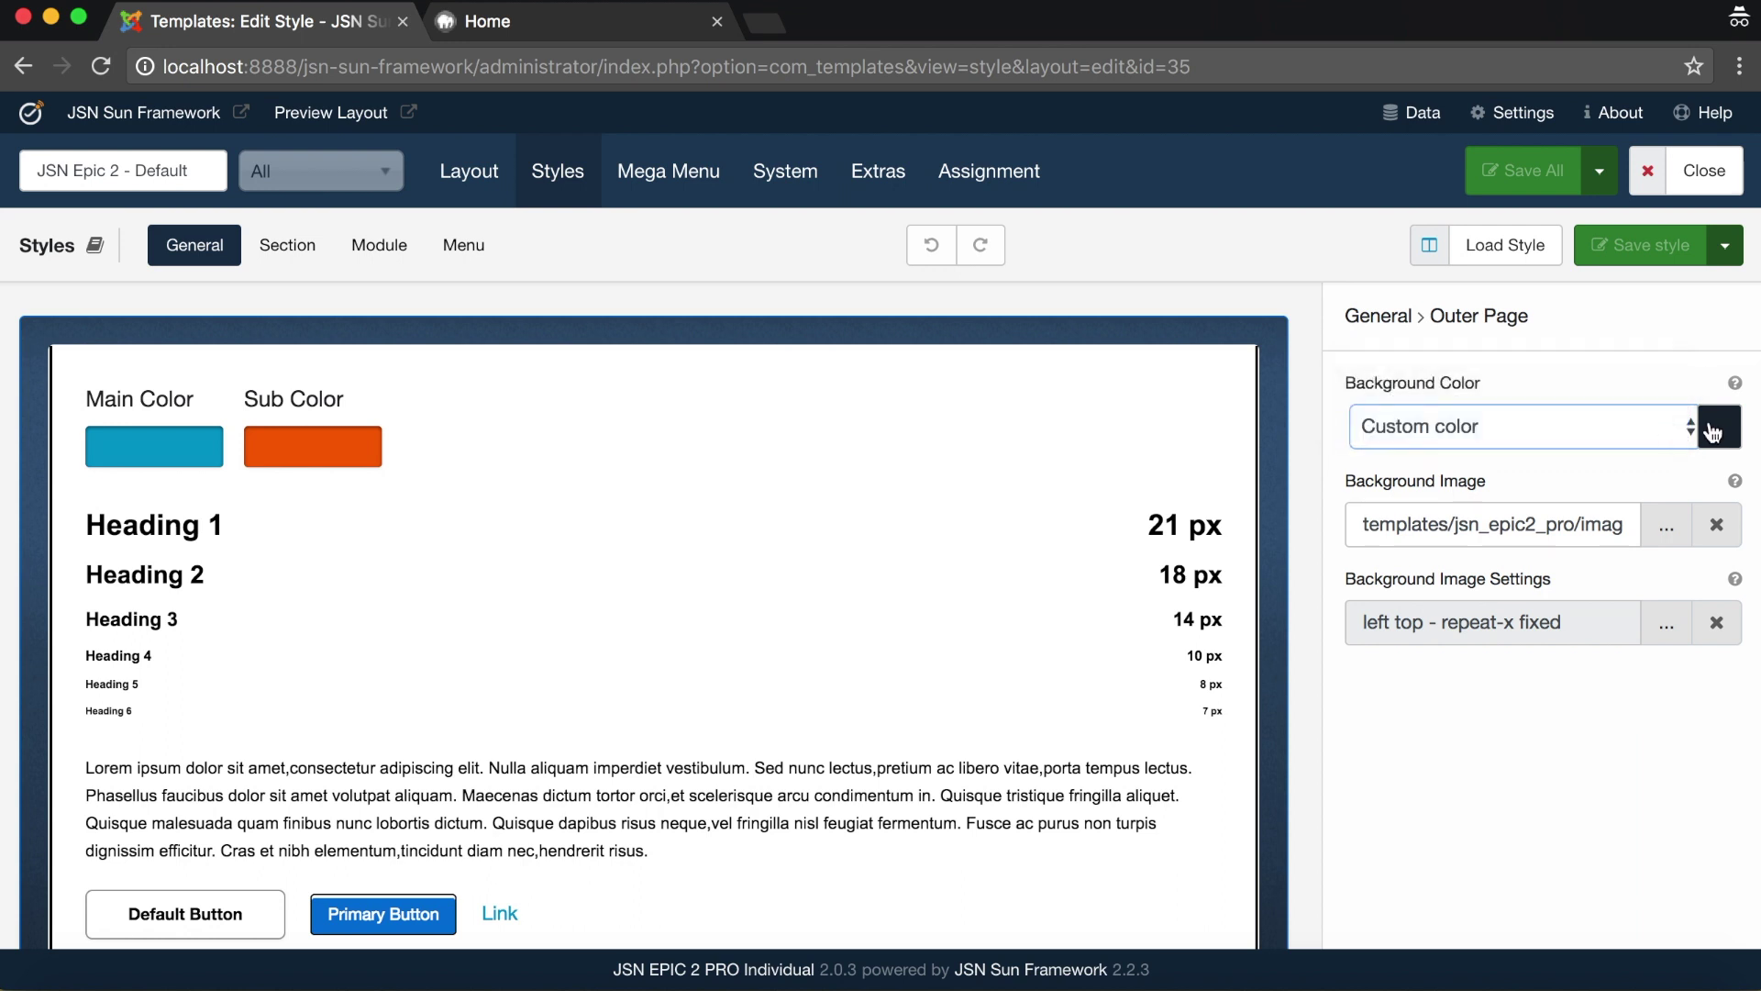
{"action": "left_click", "coordinate": [1718, 429]}
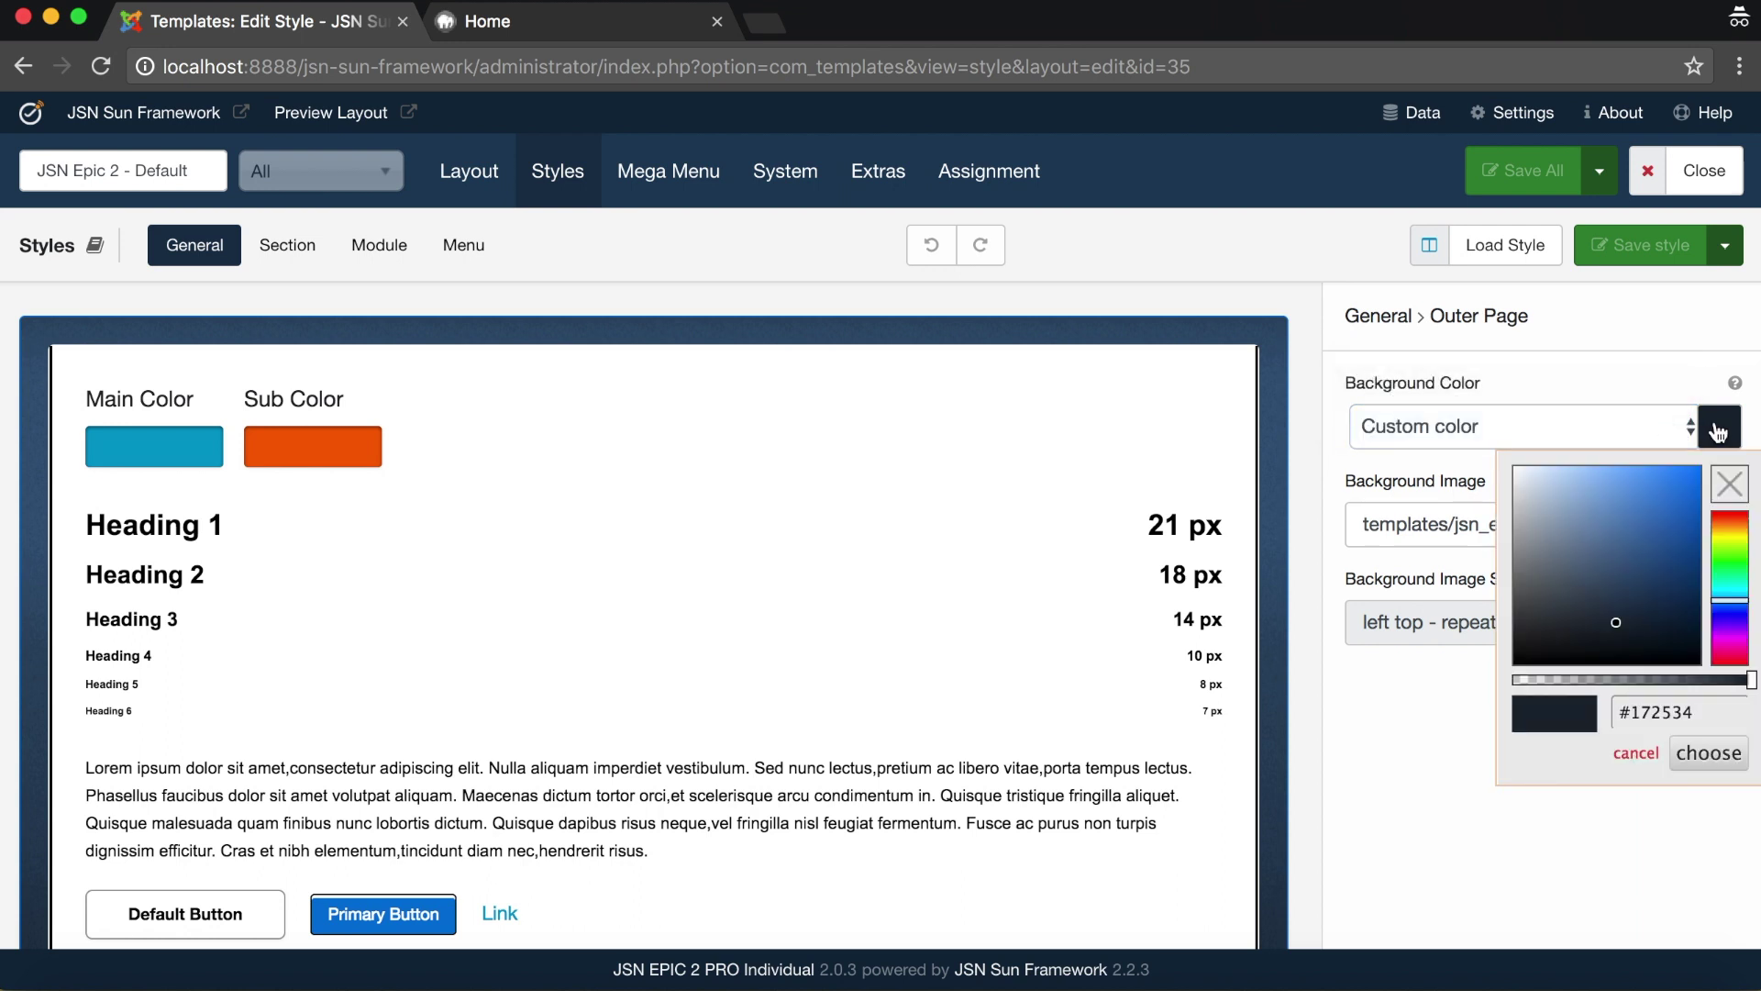
{"action": "left_click", "coordinate": [1637, 753]}
{"action": "mouse_move", "coordinate": [1736, 488]}
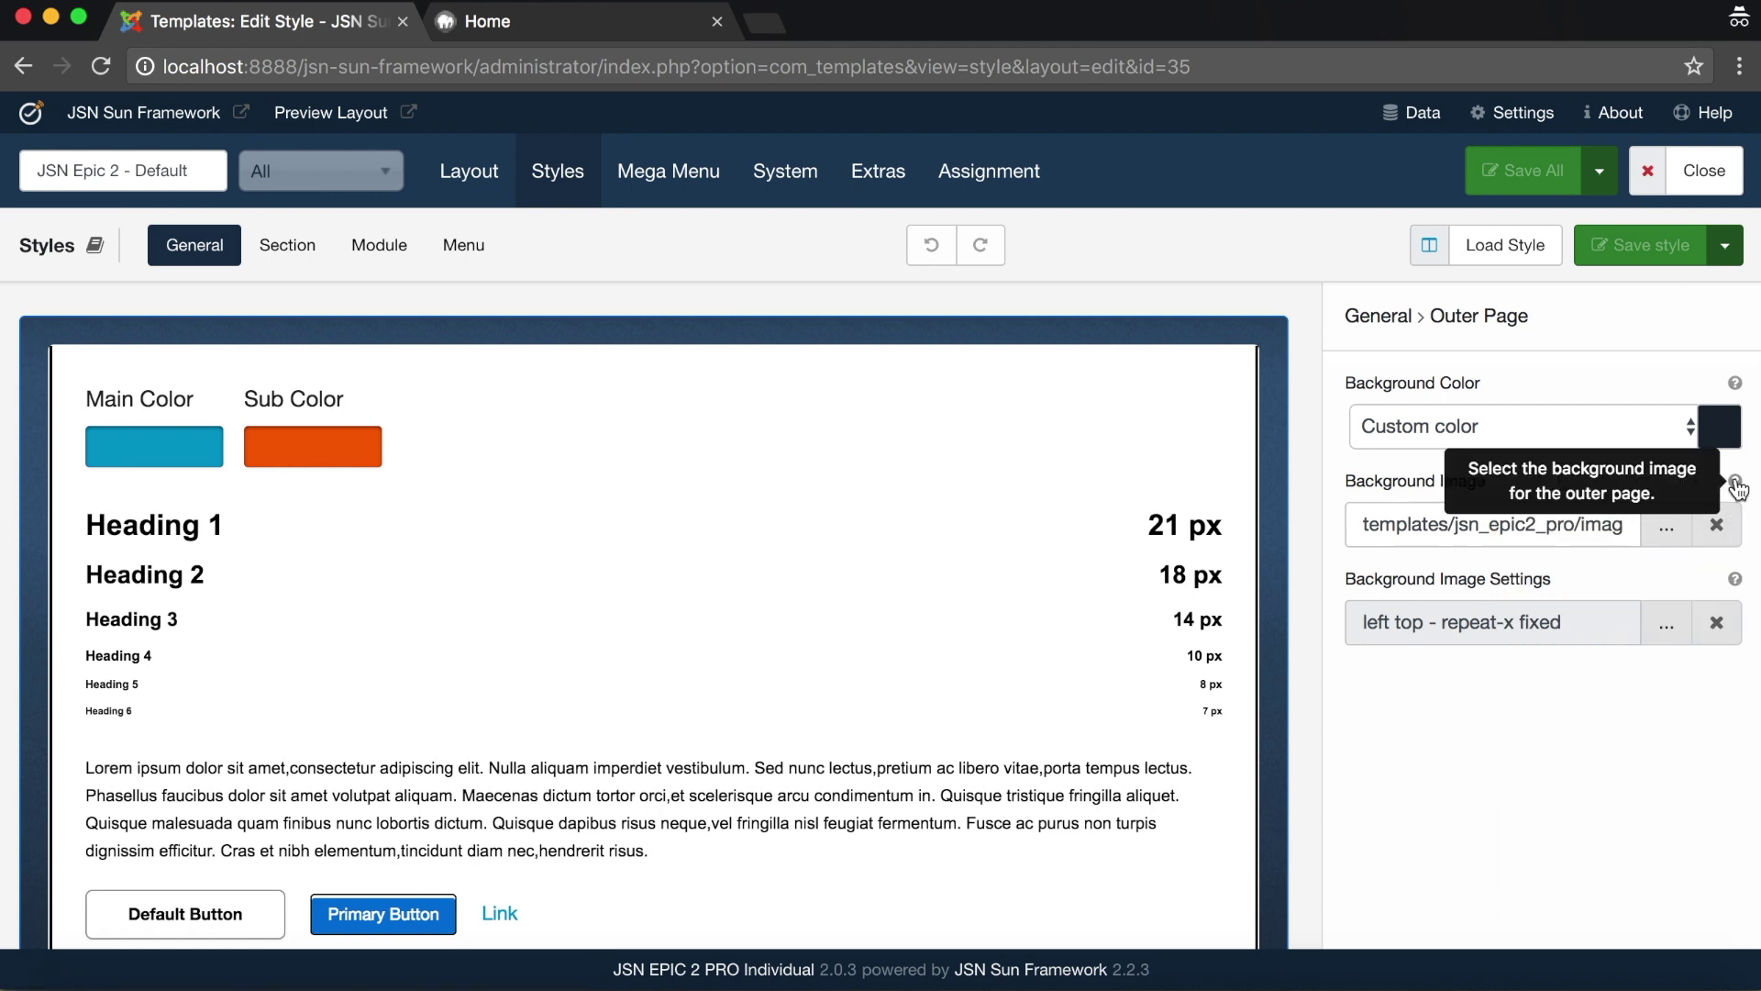
Choose bg-orange.jpg from the backgrounds folder as the Outer Page background image
{"action": "left_click", "coordinate": [1666, 527]}
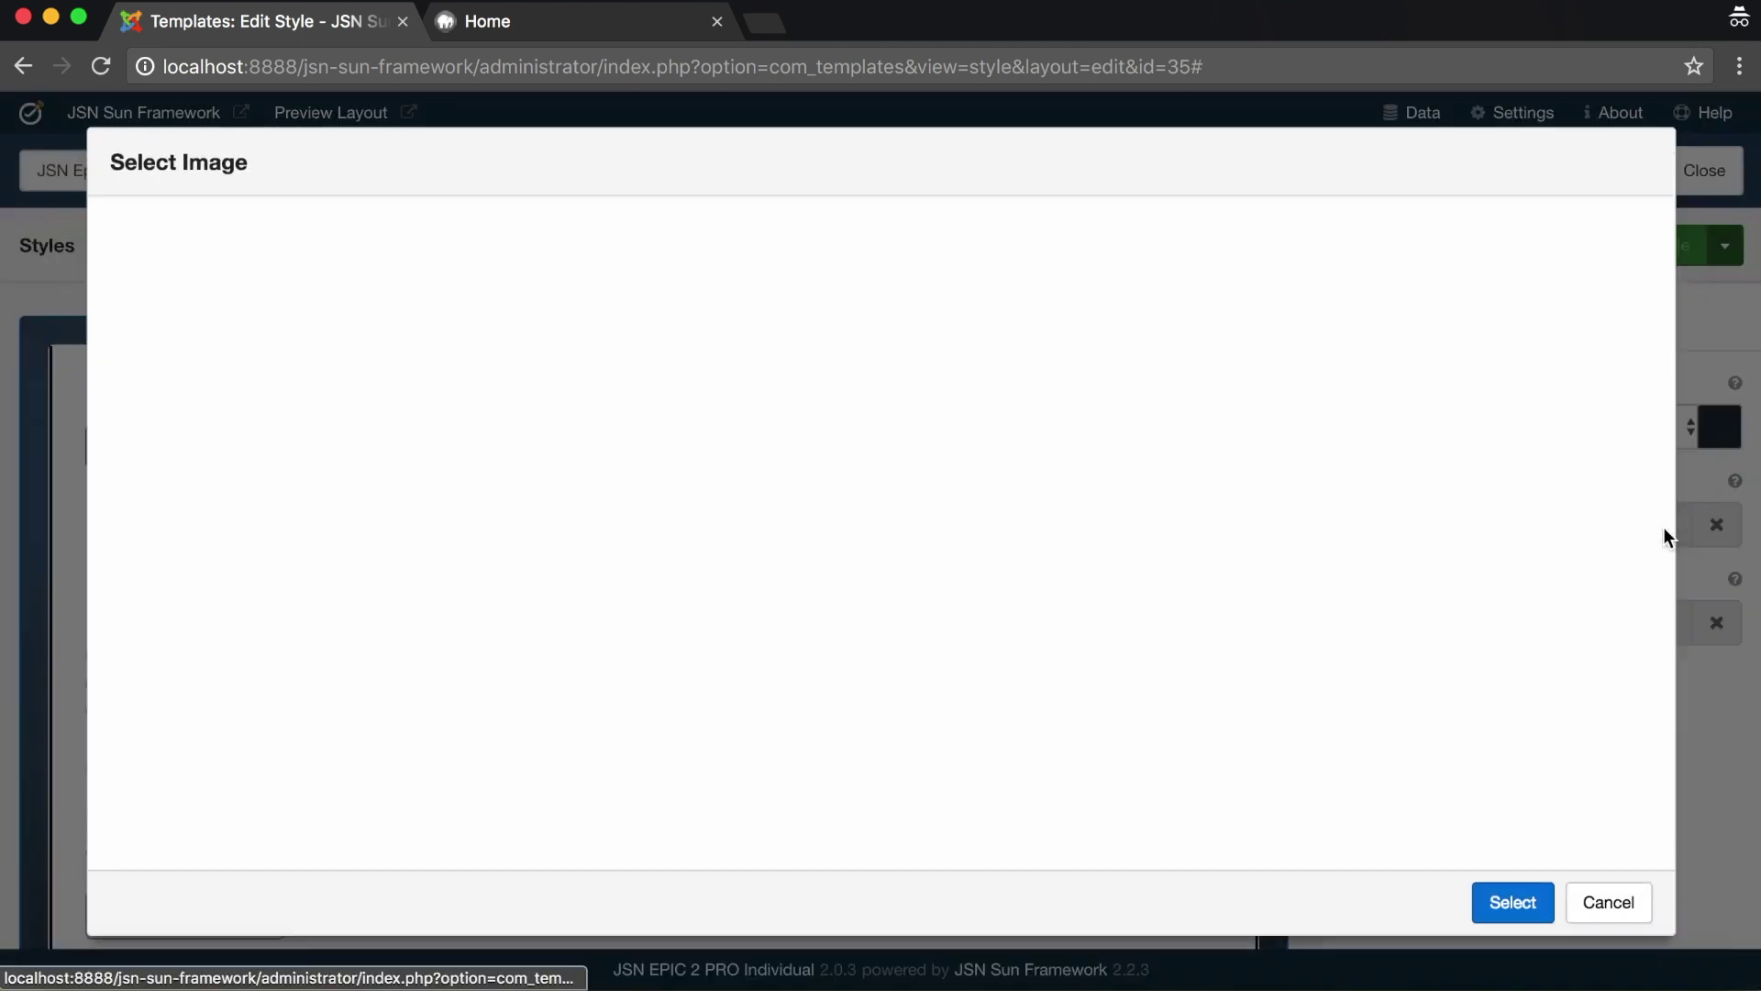
{"action": "left_click", "coordinate": [586, 396]}
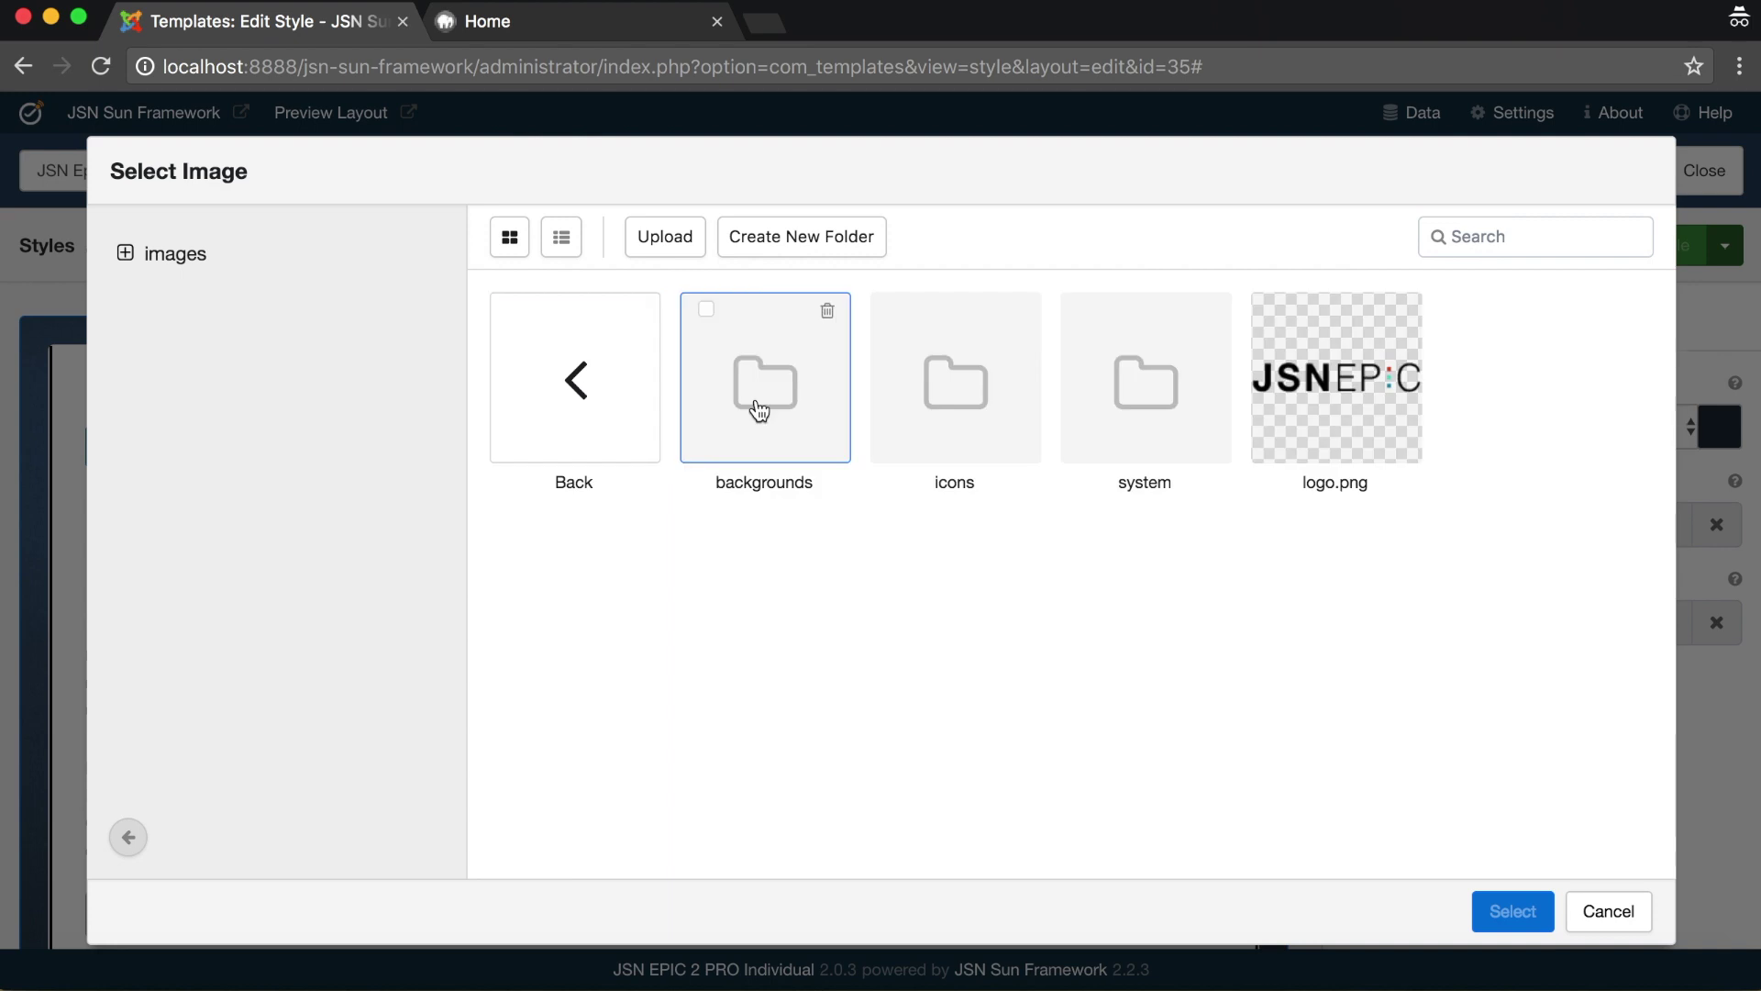
{"action": "left_click", "coordinate": [759, 406]}
{"action": "left_click", "coordinate": [1491, 378]}
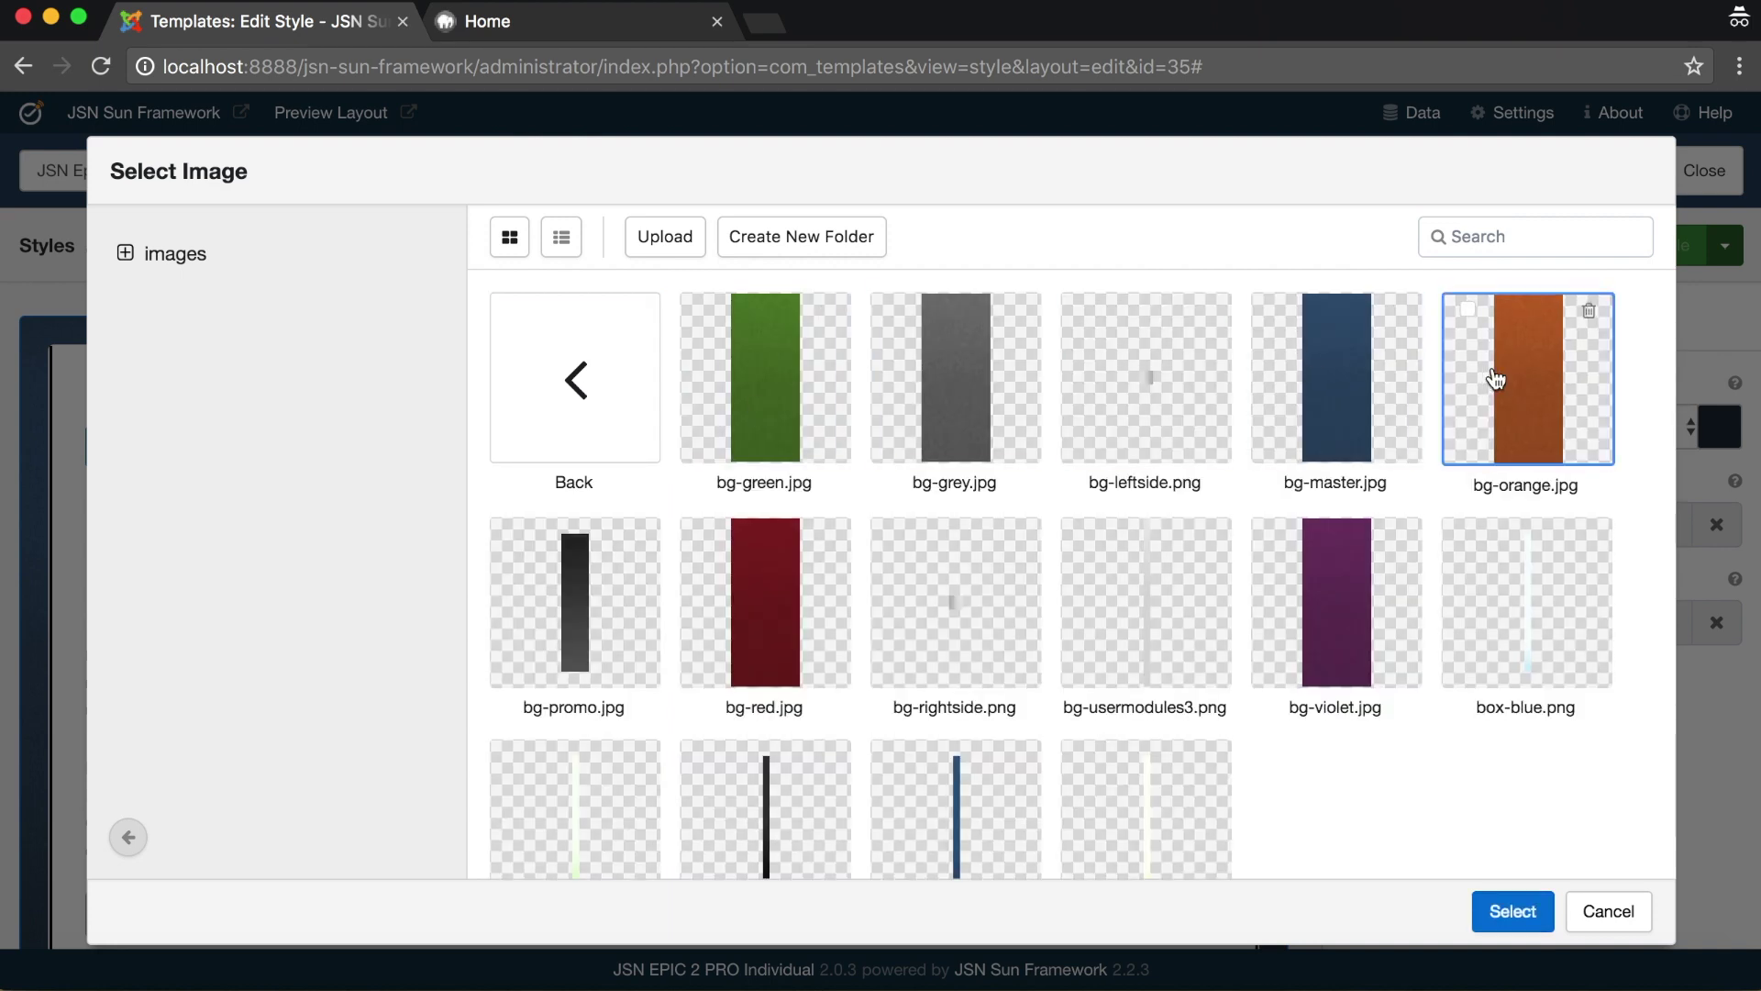
{"action": "left_click", "coordinate": [1488, 915]}
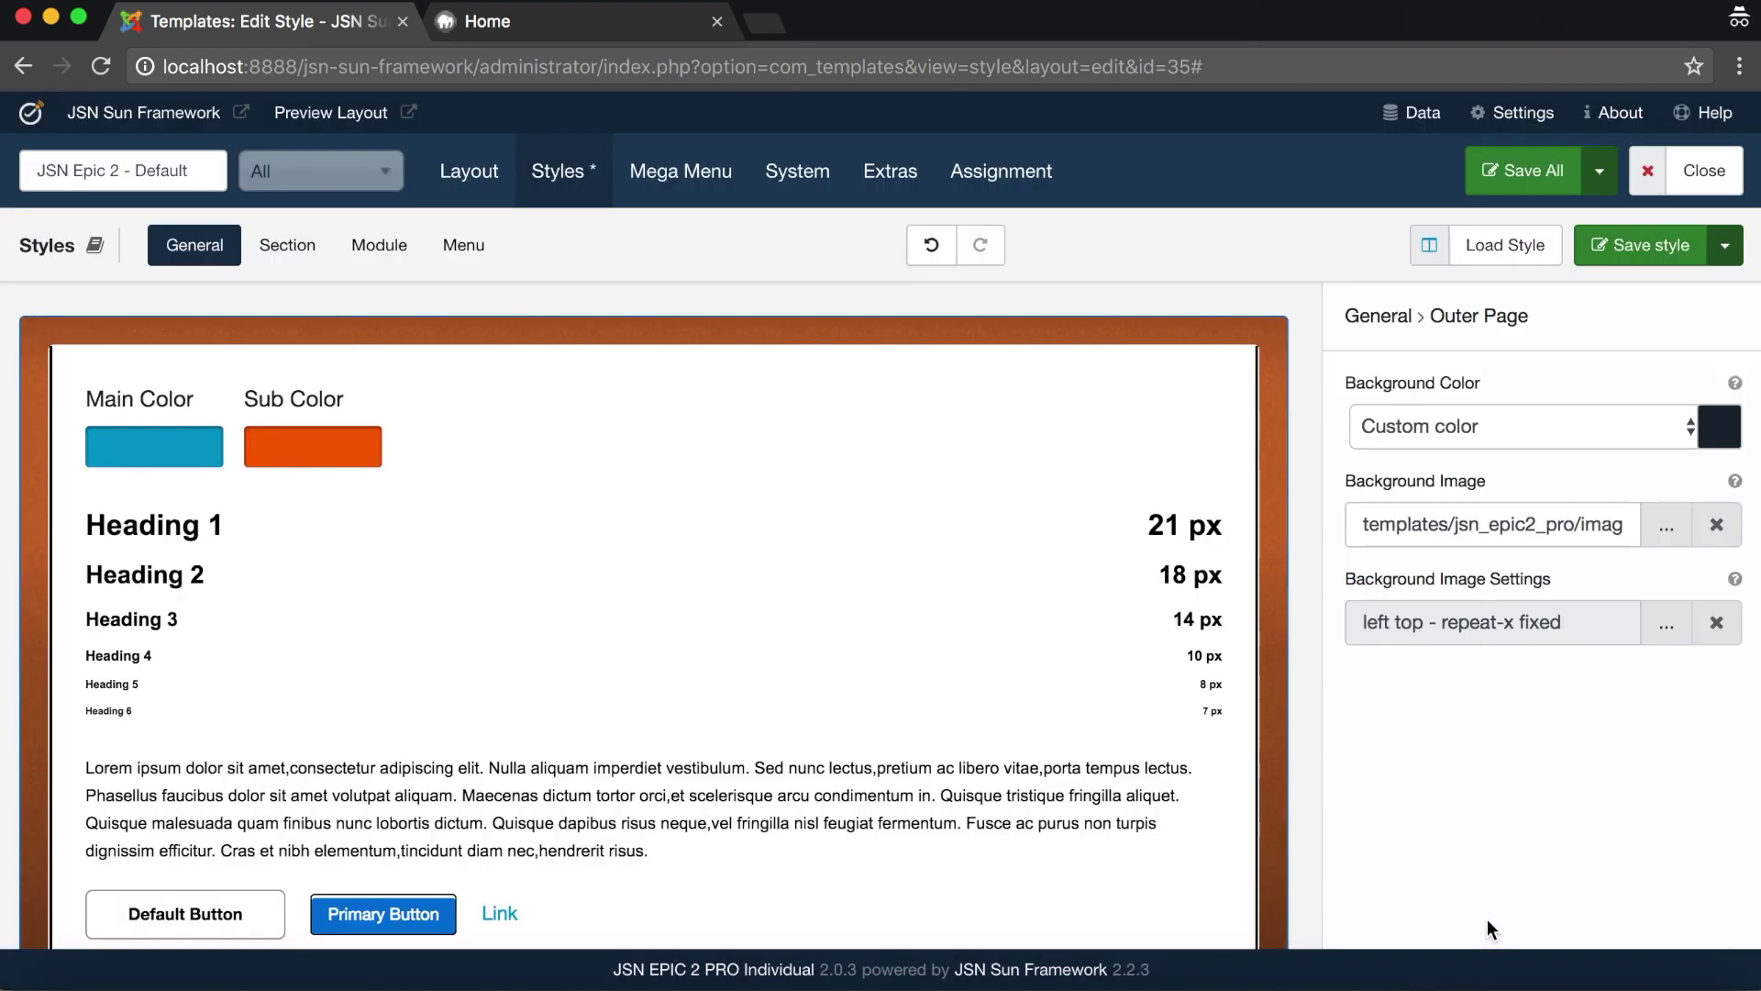
Accept the background image repeat and position settings unchanged and save the style
{"action": "left_click", "coordinate": [1667, 623]}
{"action": "left_click_drag", "start_coordinate": [700, 393], "coordinate": [393, 392]}
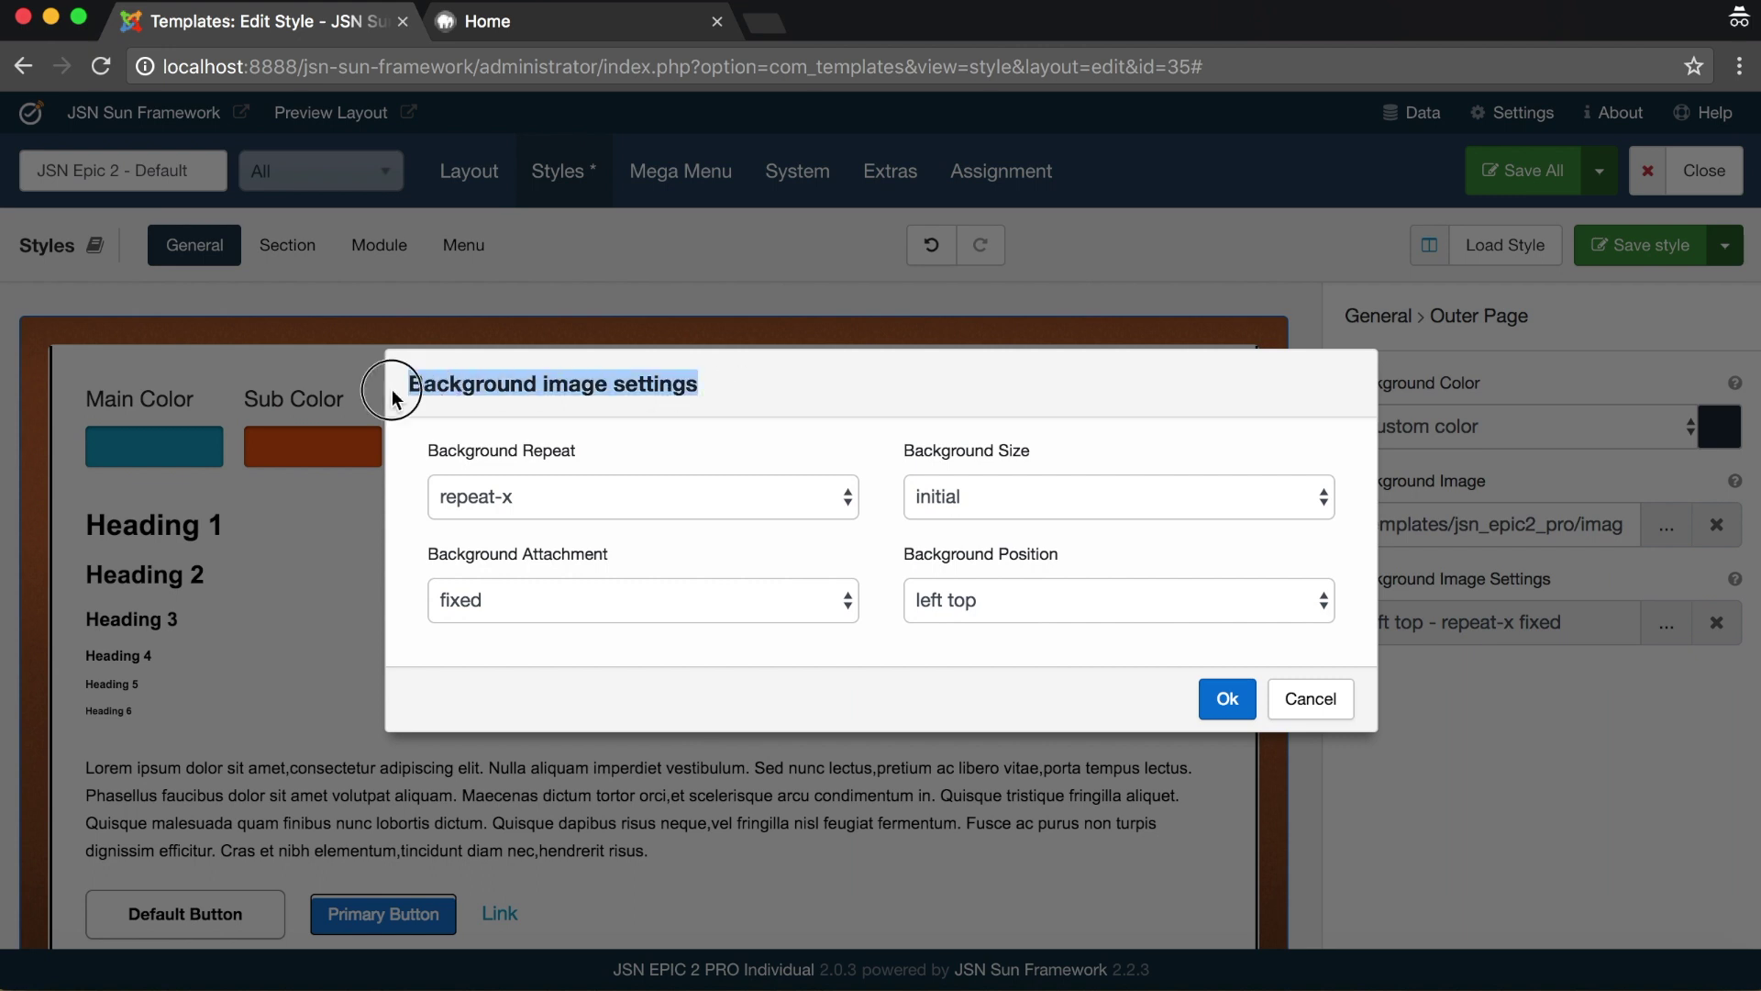
{"action": "left_click", "coordinate": [1209, 697]}
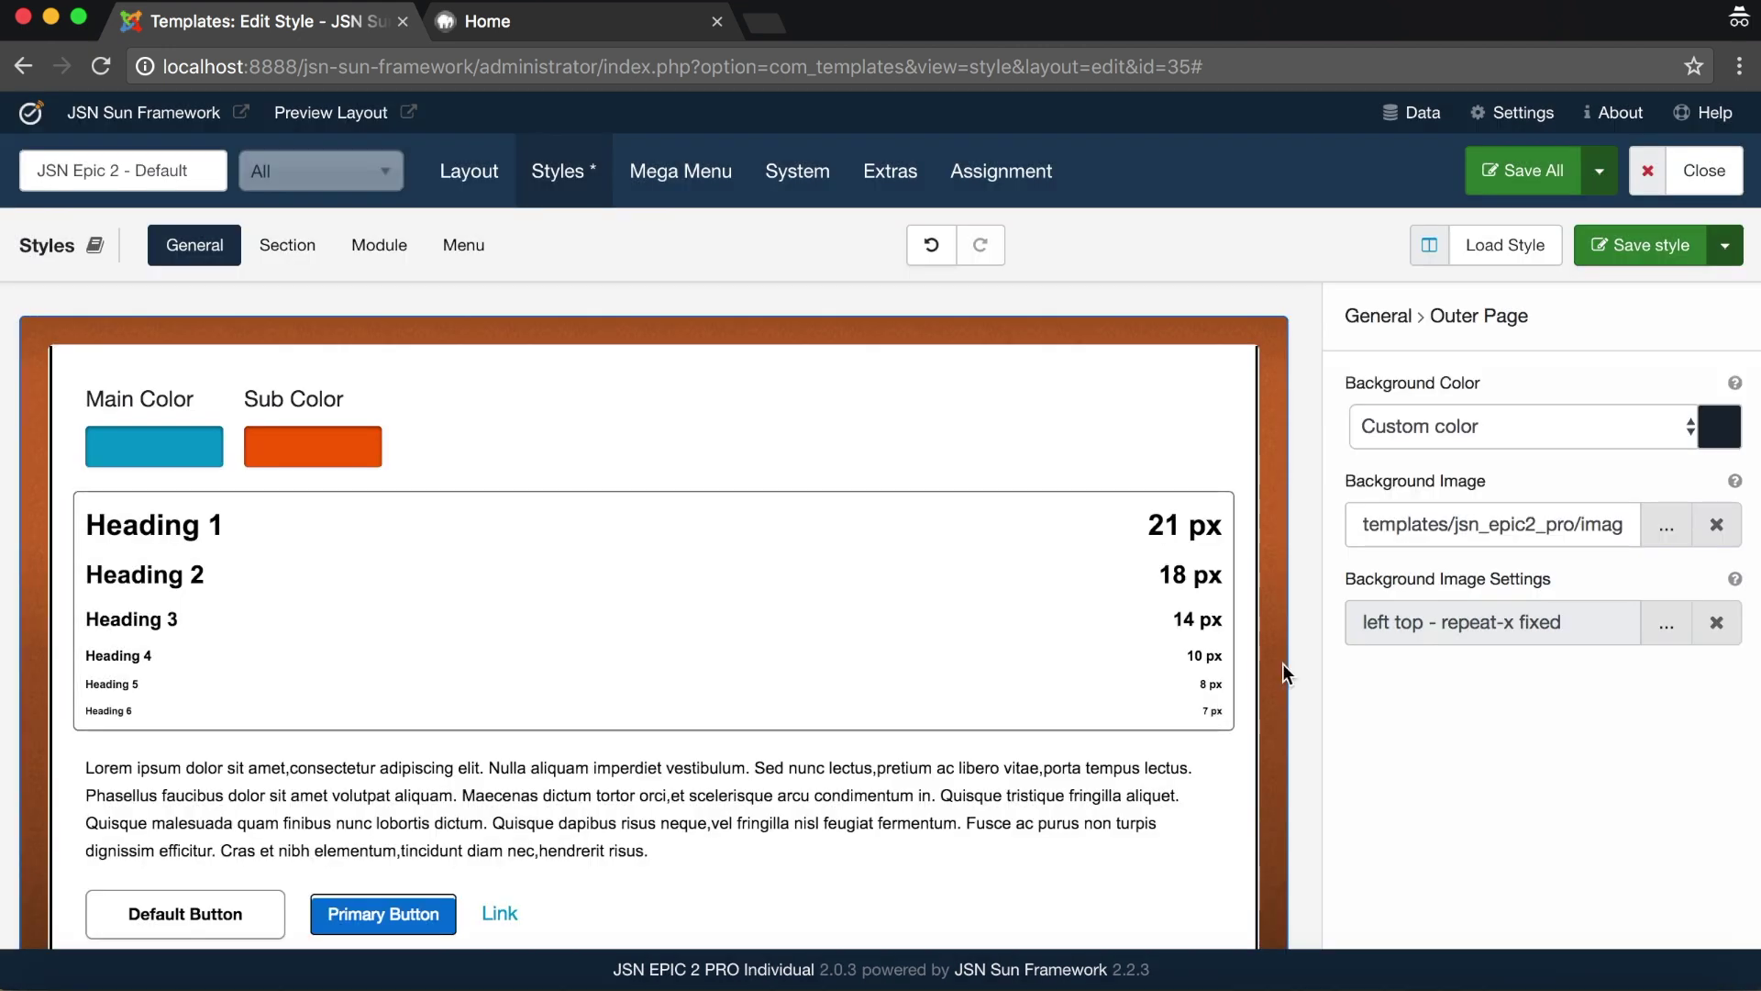
{"action": "left_click", "coordinate": [1660, 252]}
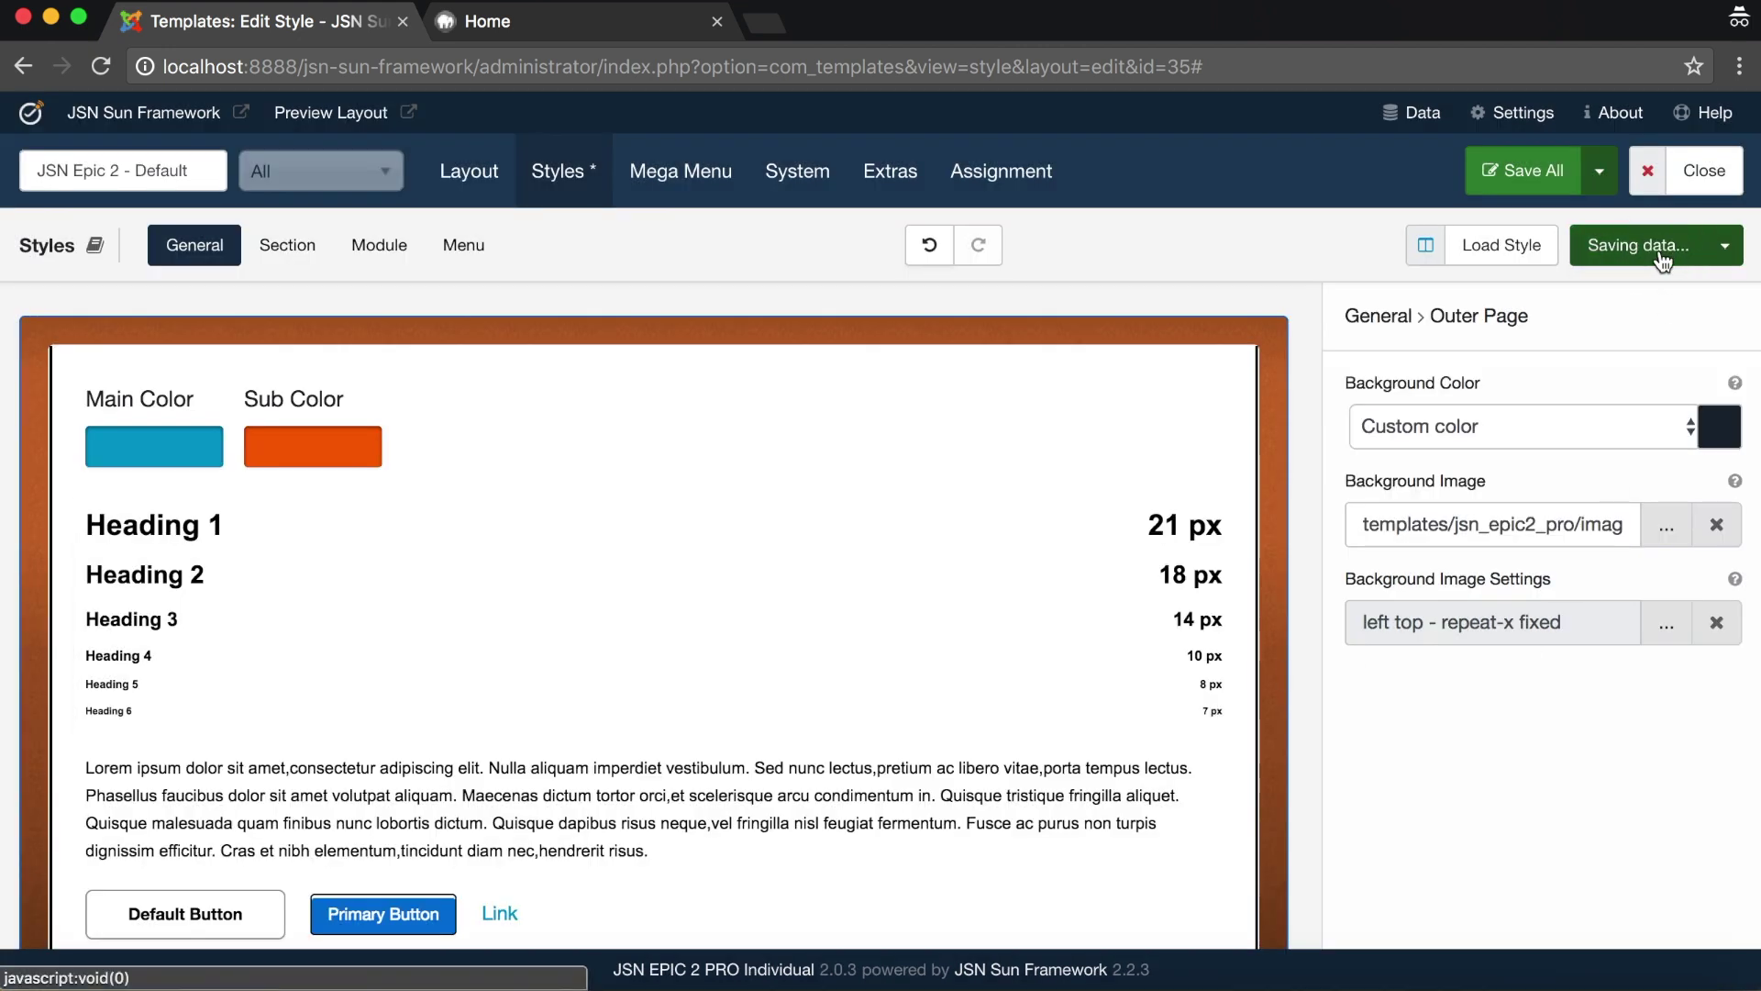
Reload the site homepage to see the orange outer background
{"action": "left_click", "coordinate": [635, 24]}
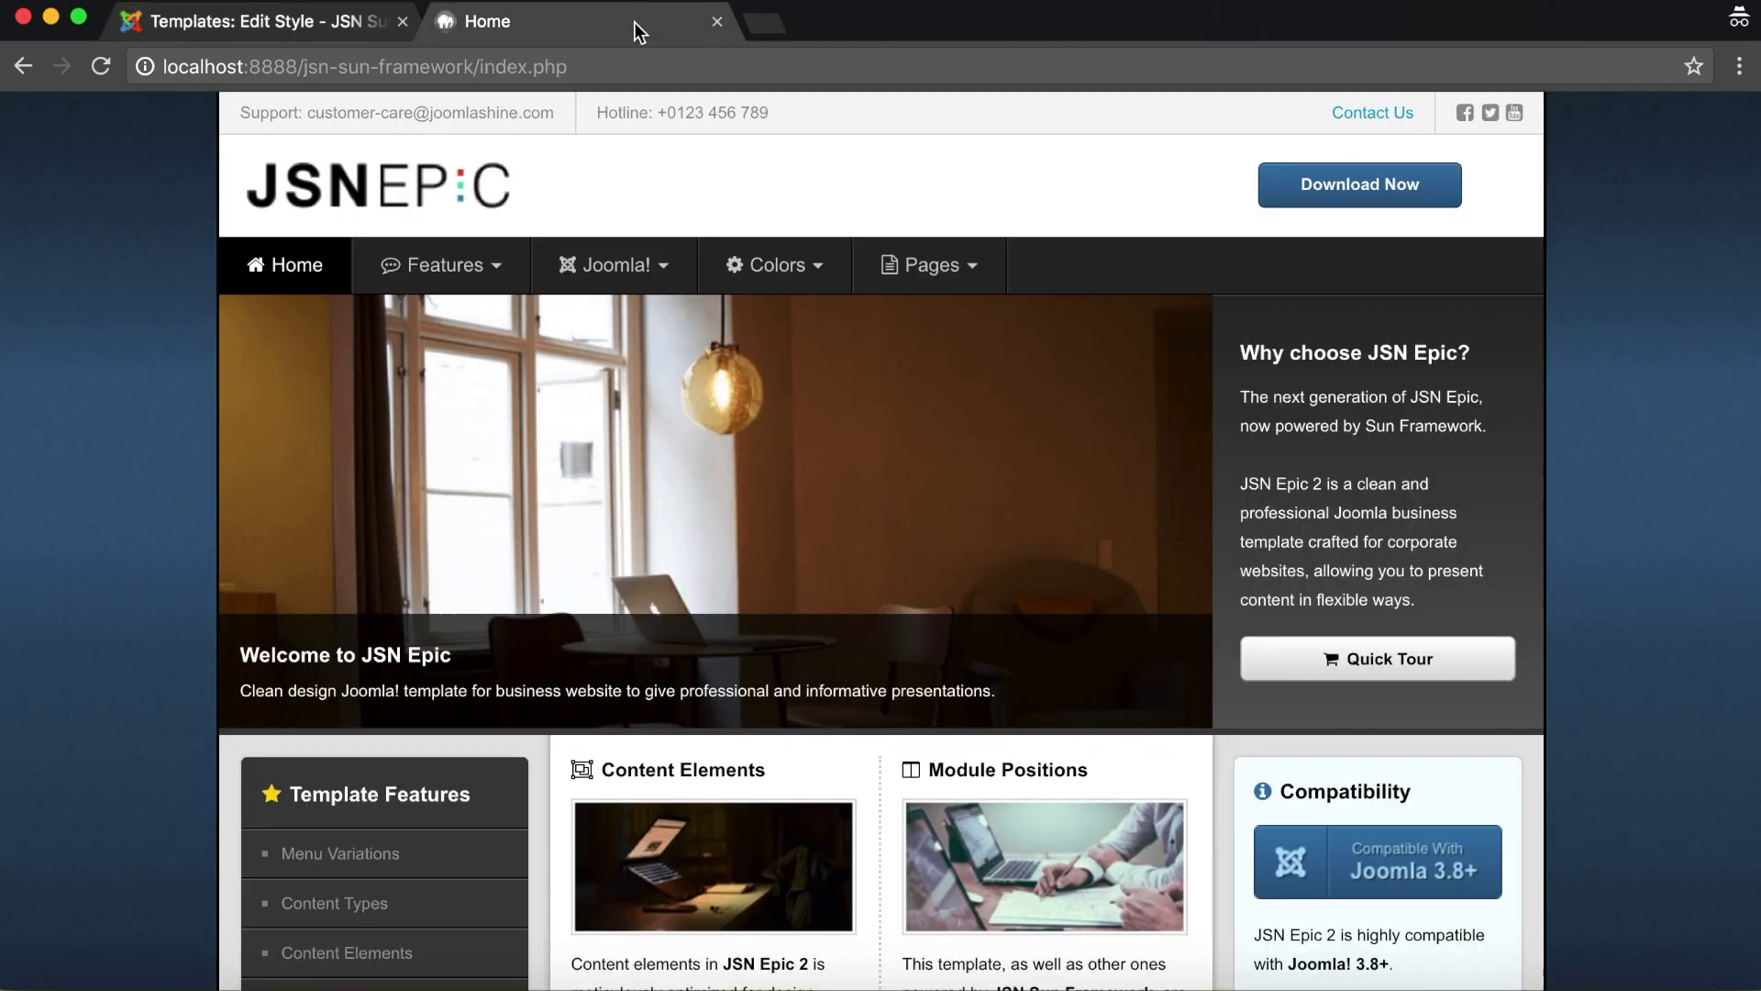
{"action": "left_click", "coordinate": [102, 66]}
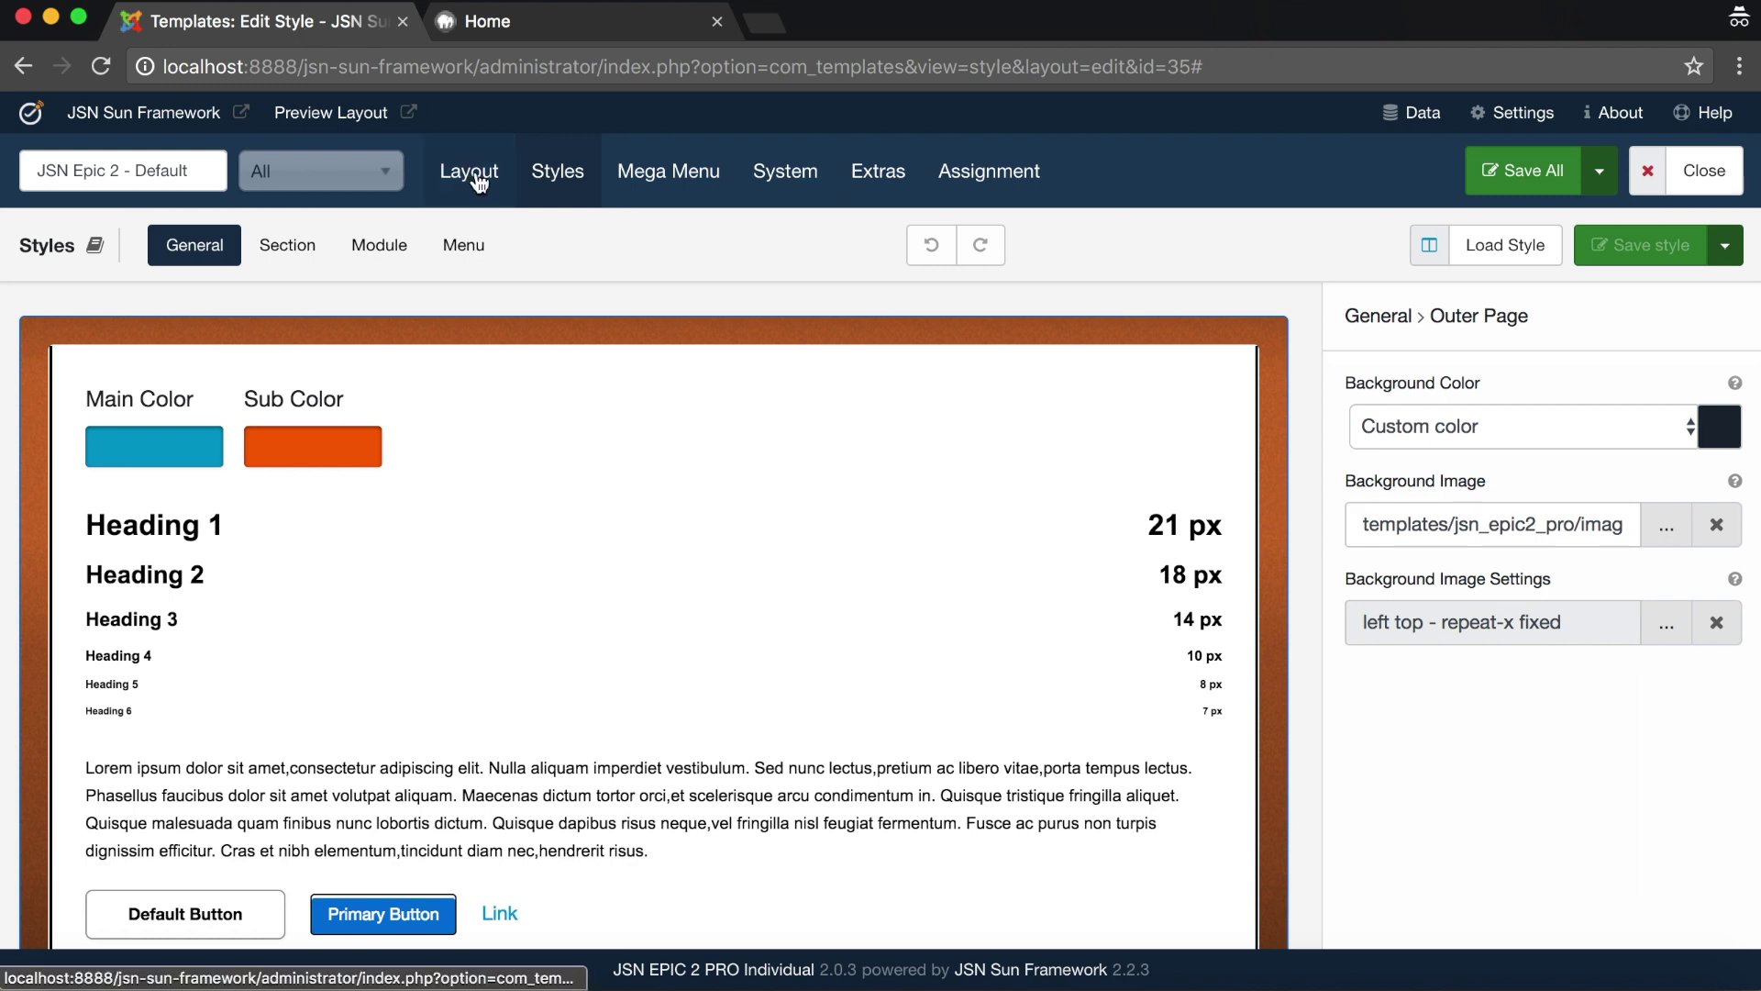
{"action": "left_click", "coordinate": [478, 182]}
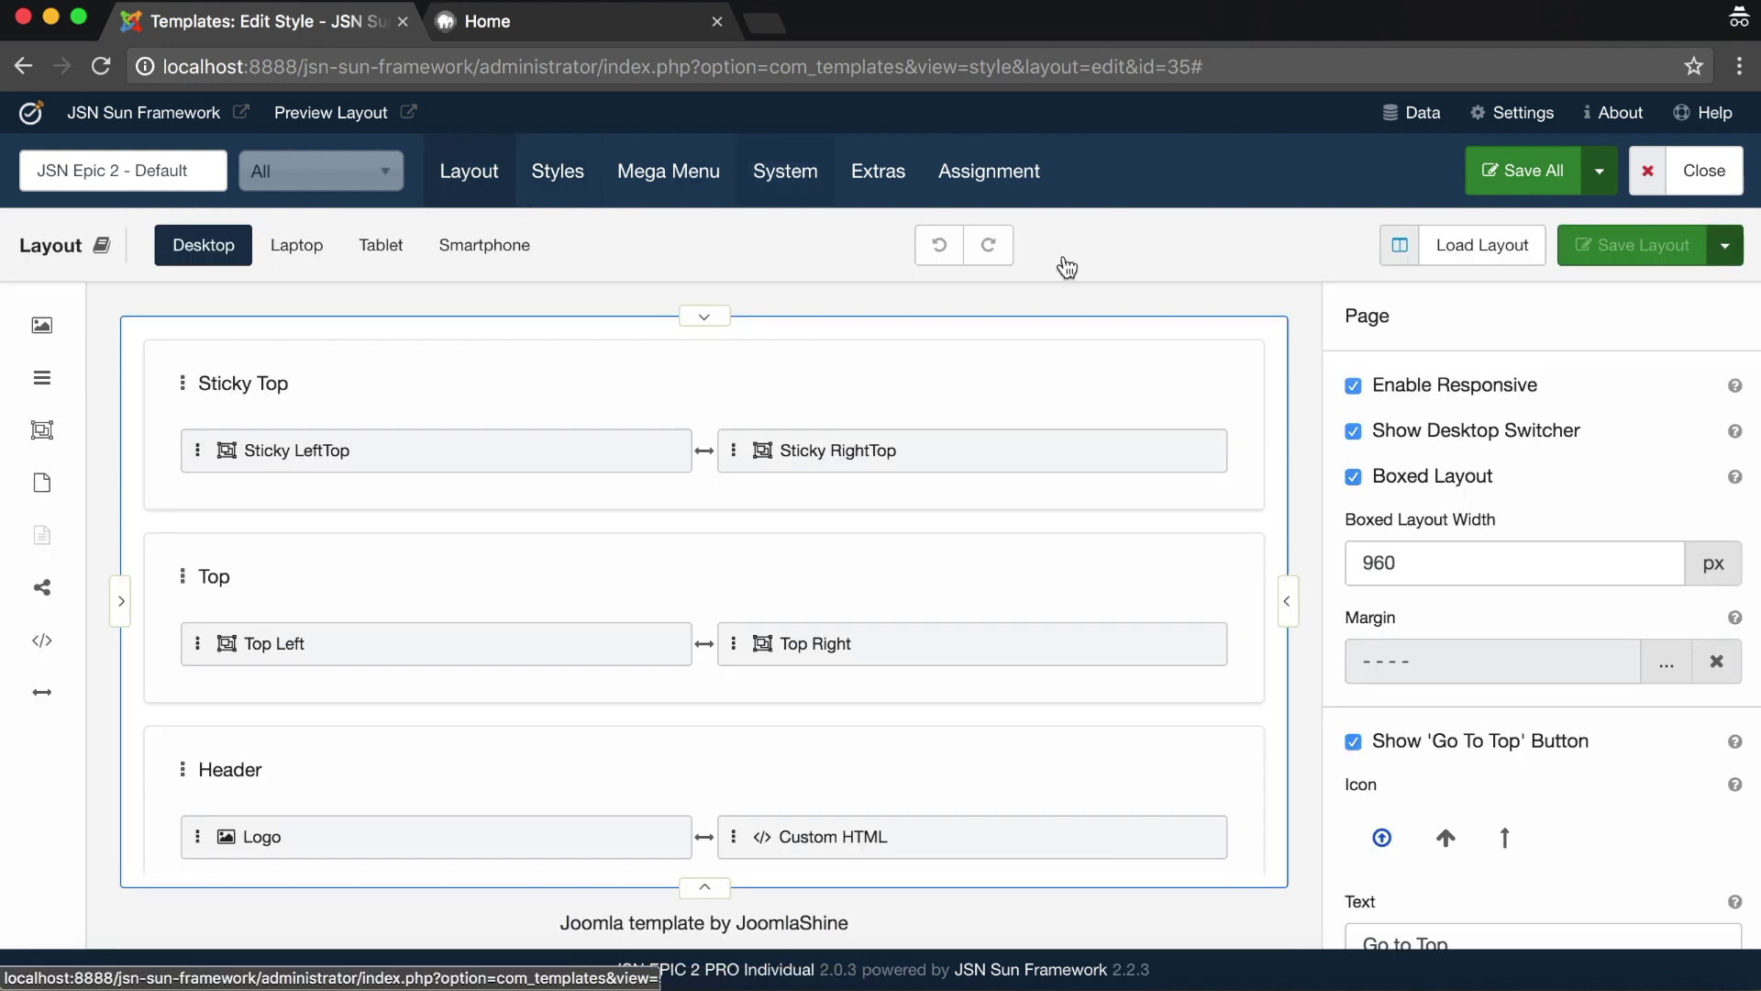
{"action": "mouse_move", "coordinate": [1737, 479]}
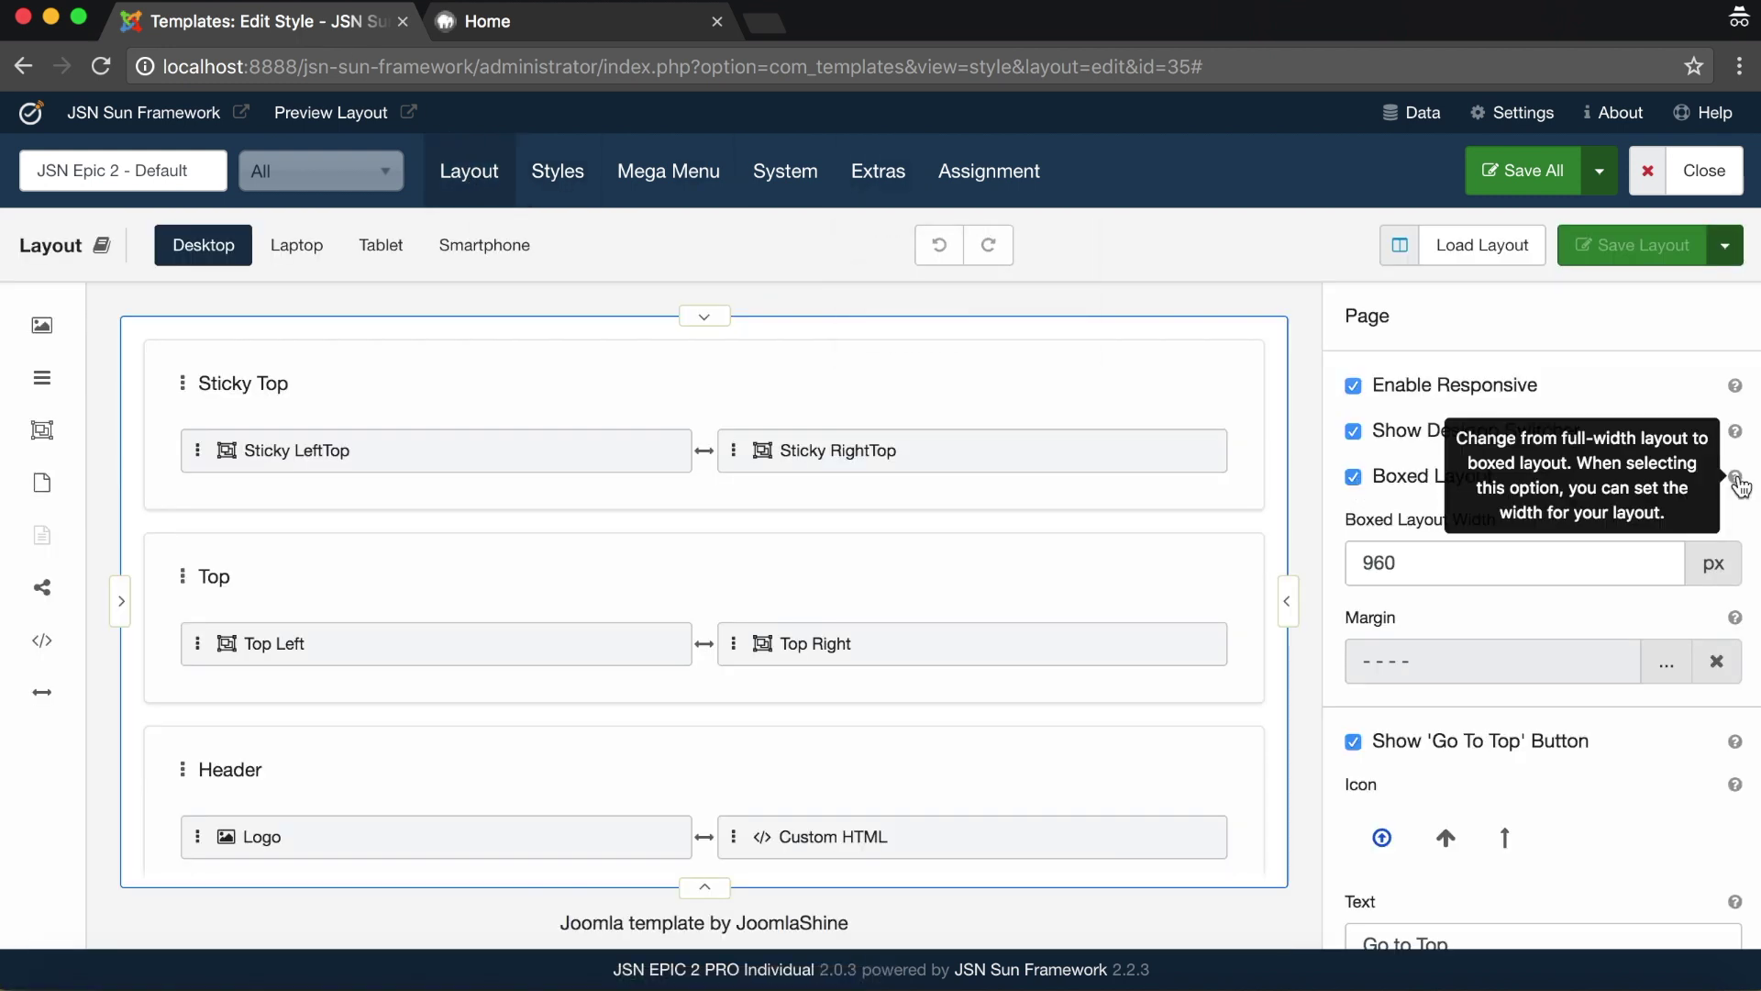
{"action": "left_click", "coordinate": [1355, 477]}
{"action": "left_click", "coordinate": [572, 169]}
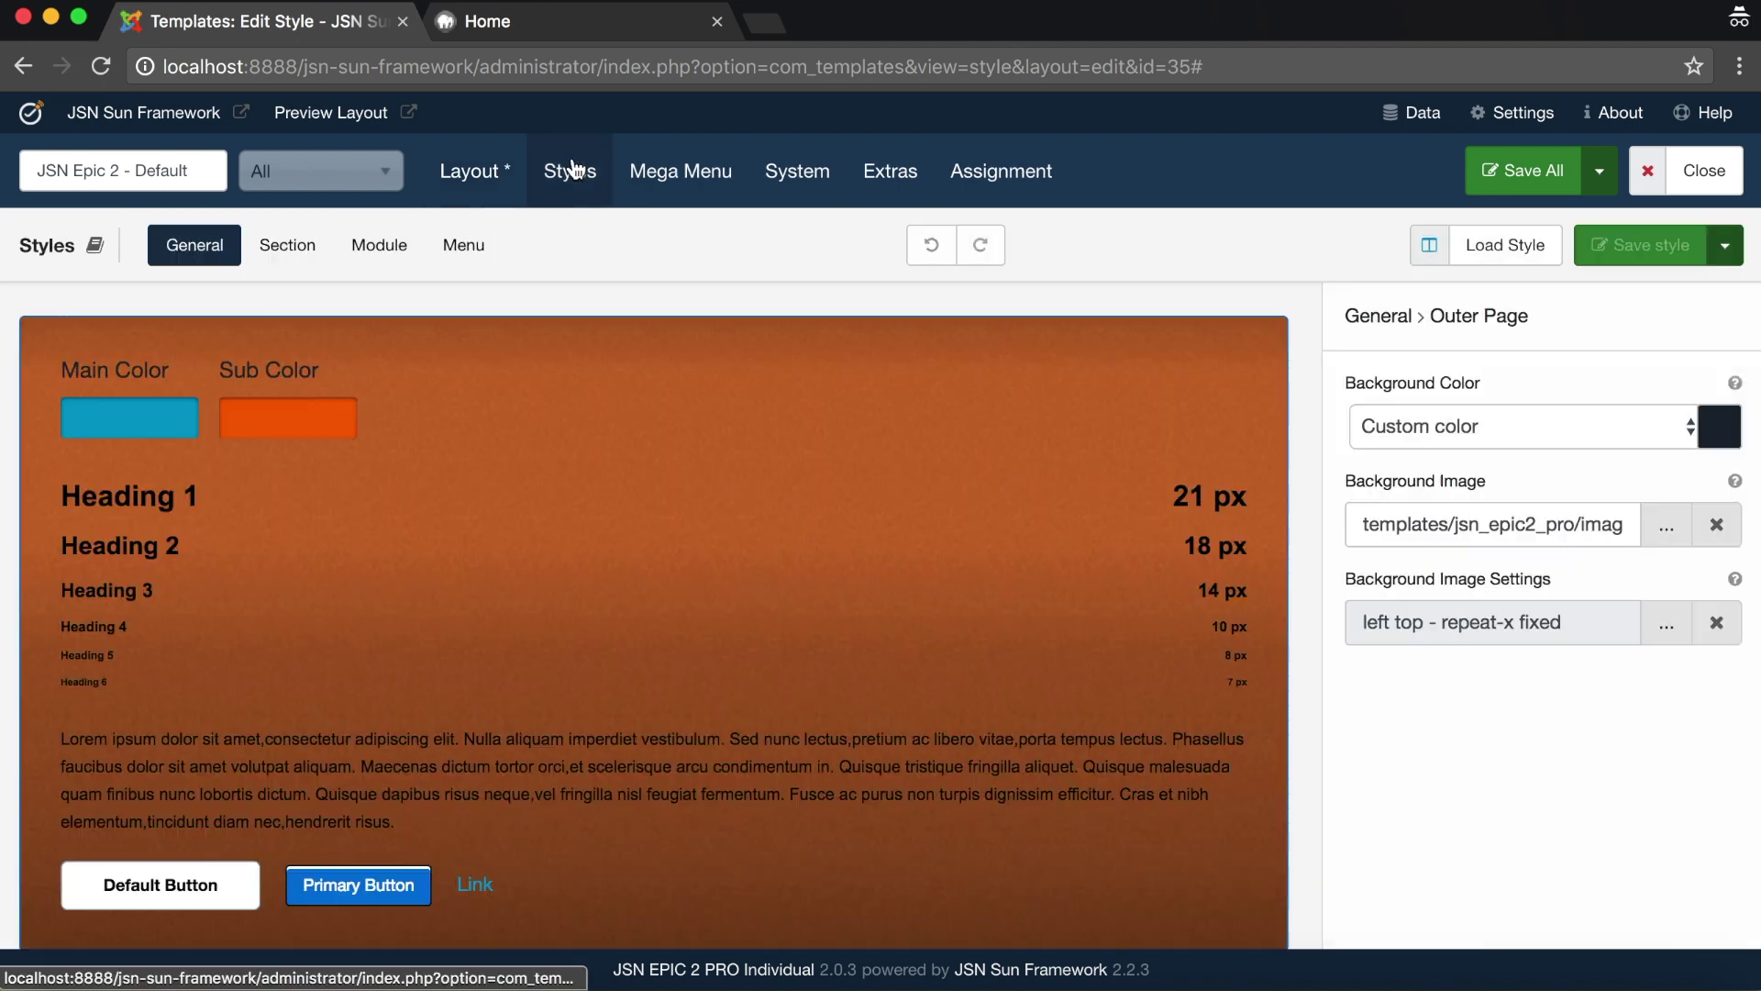
{"action": "left_click", "coordinate": [492, 183]}
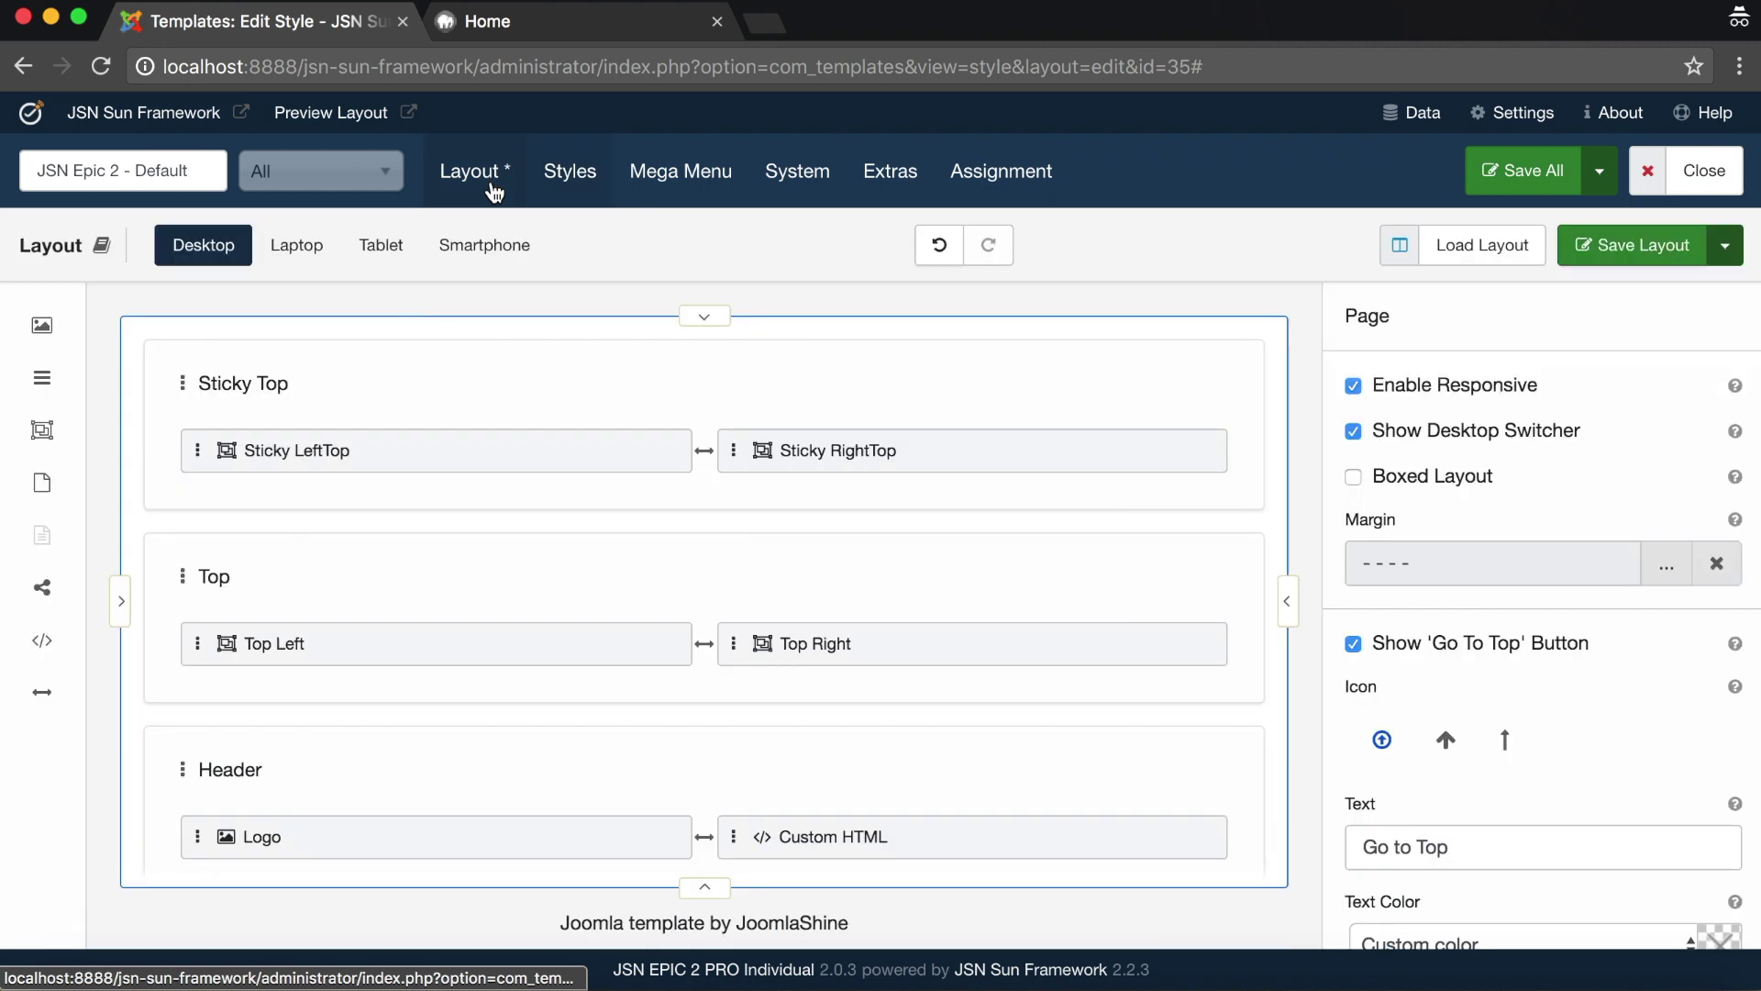
{"action": "left_click", "coordinate": [1385, 477]}
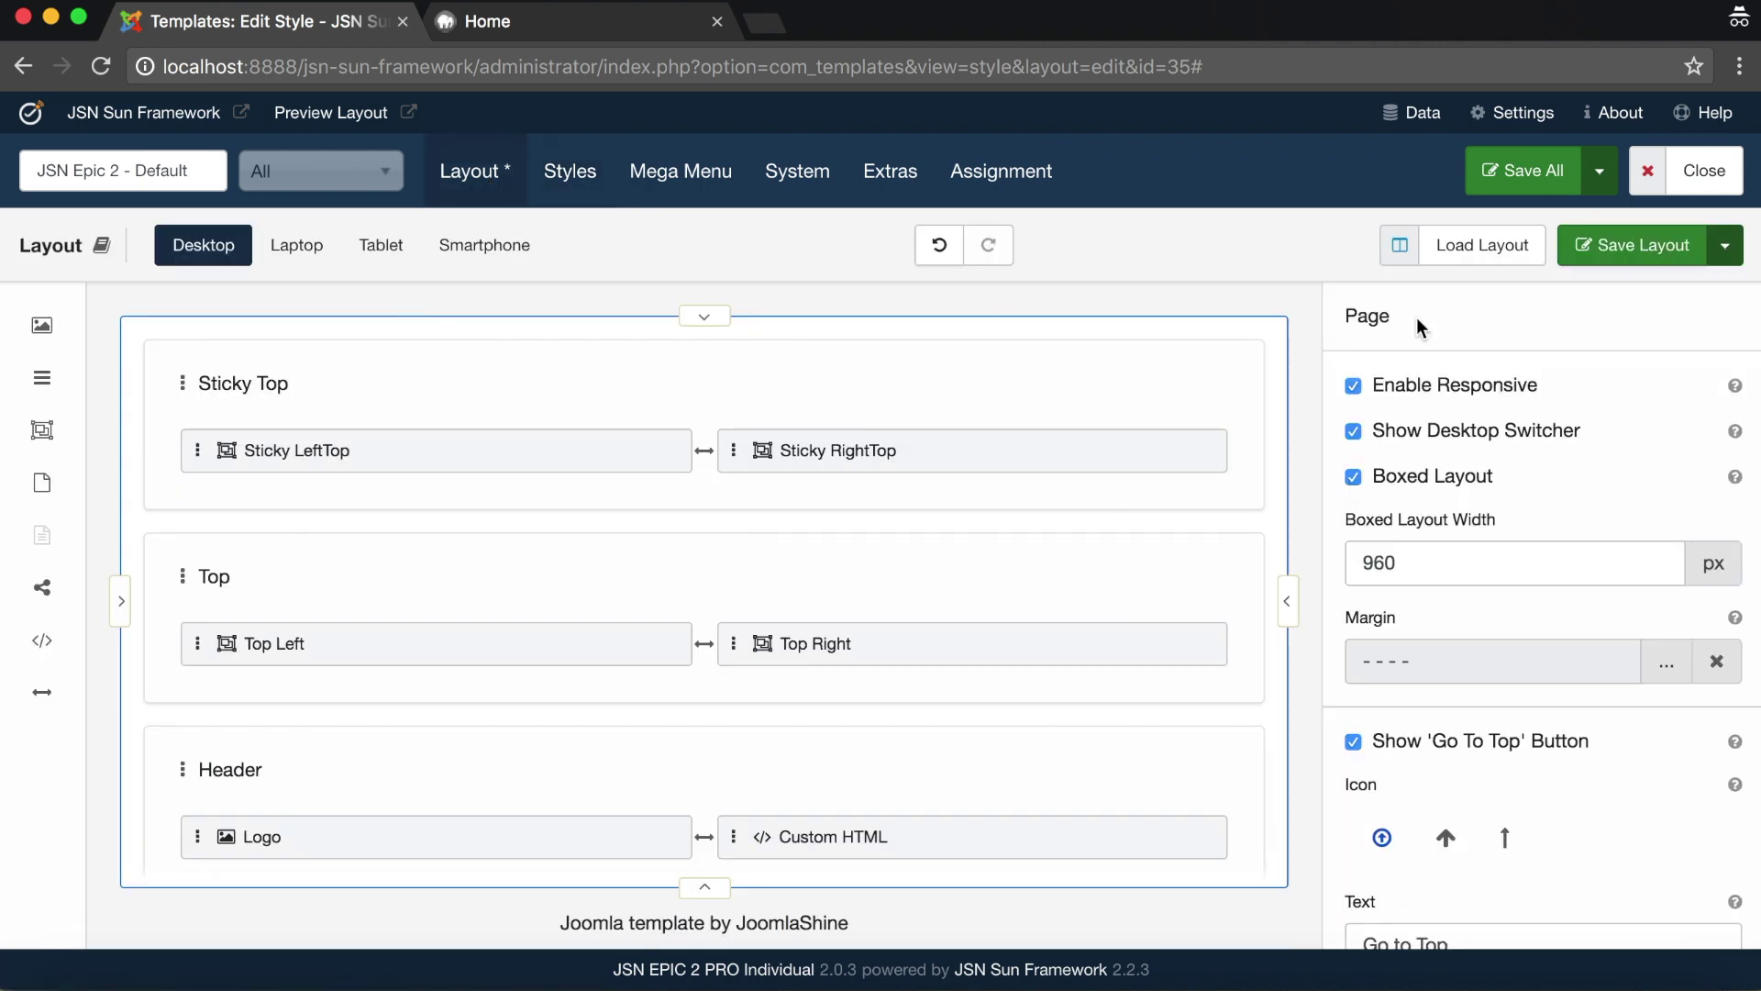
{"action": "left_click", "coordinate": [574, 175]}
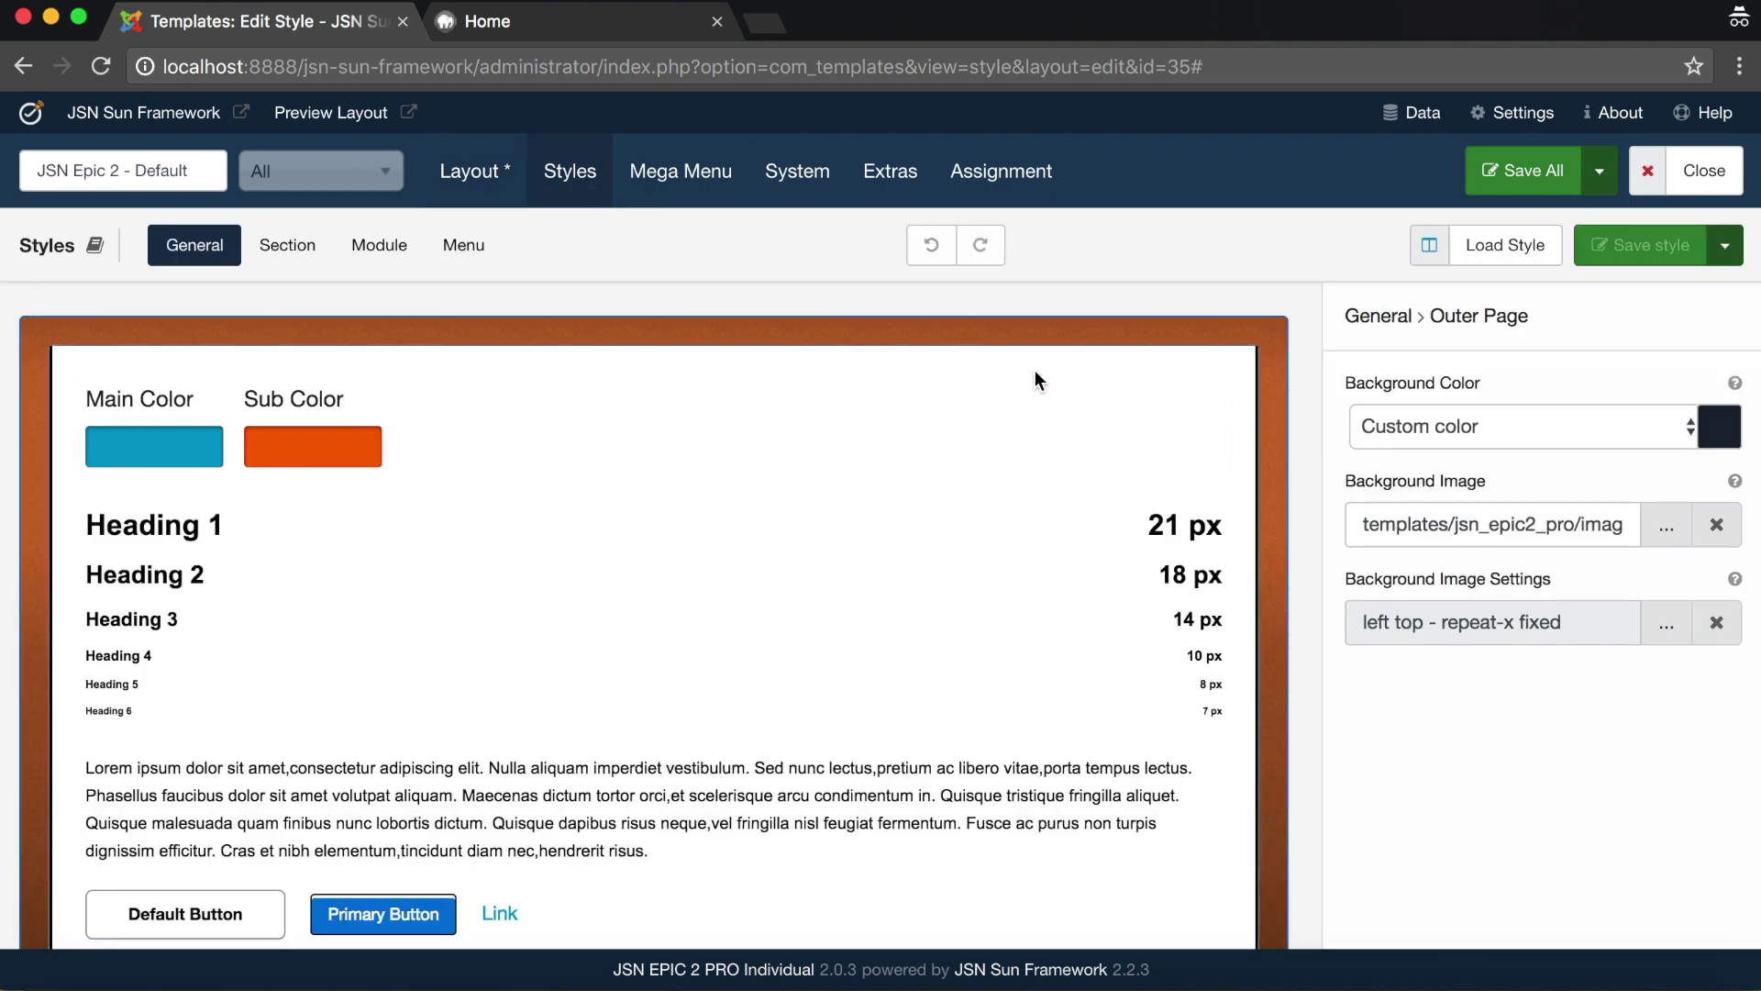
Show the Inner Page settings and try Main Color, then Sub Color, as its background
{"action": "left_click", "coordinate": [1064, 362]}
{"action": "left_click_drag", "start_coordinate": [1559, 333], "coordinate": [1351, 327]}
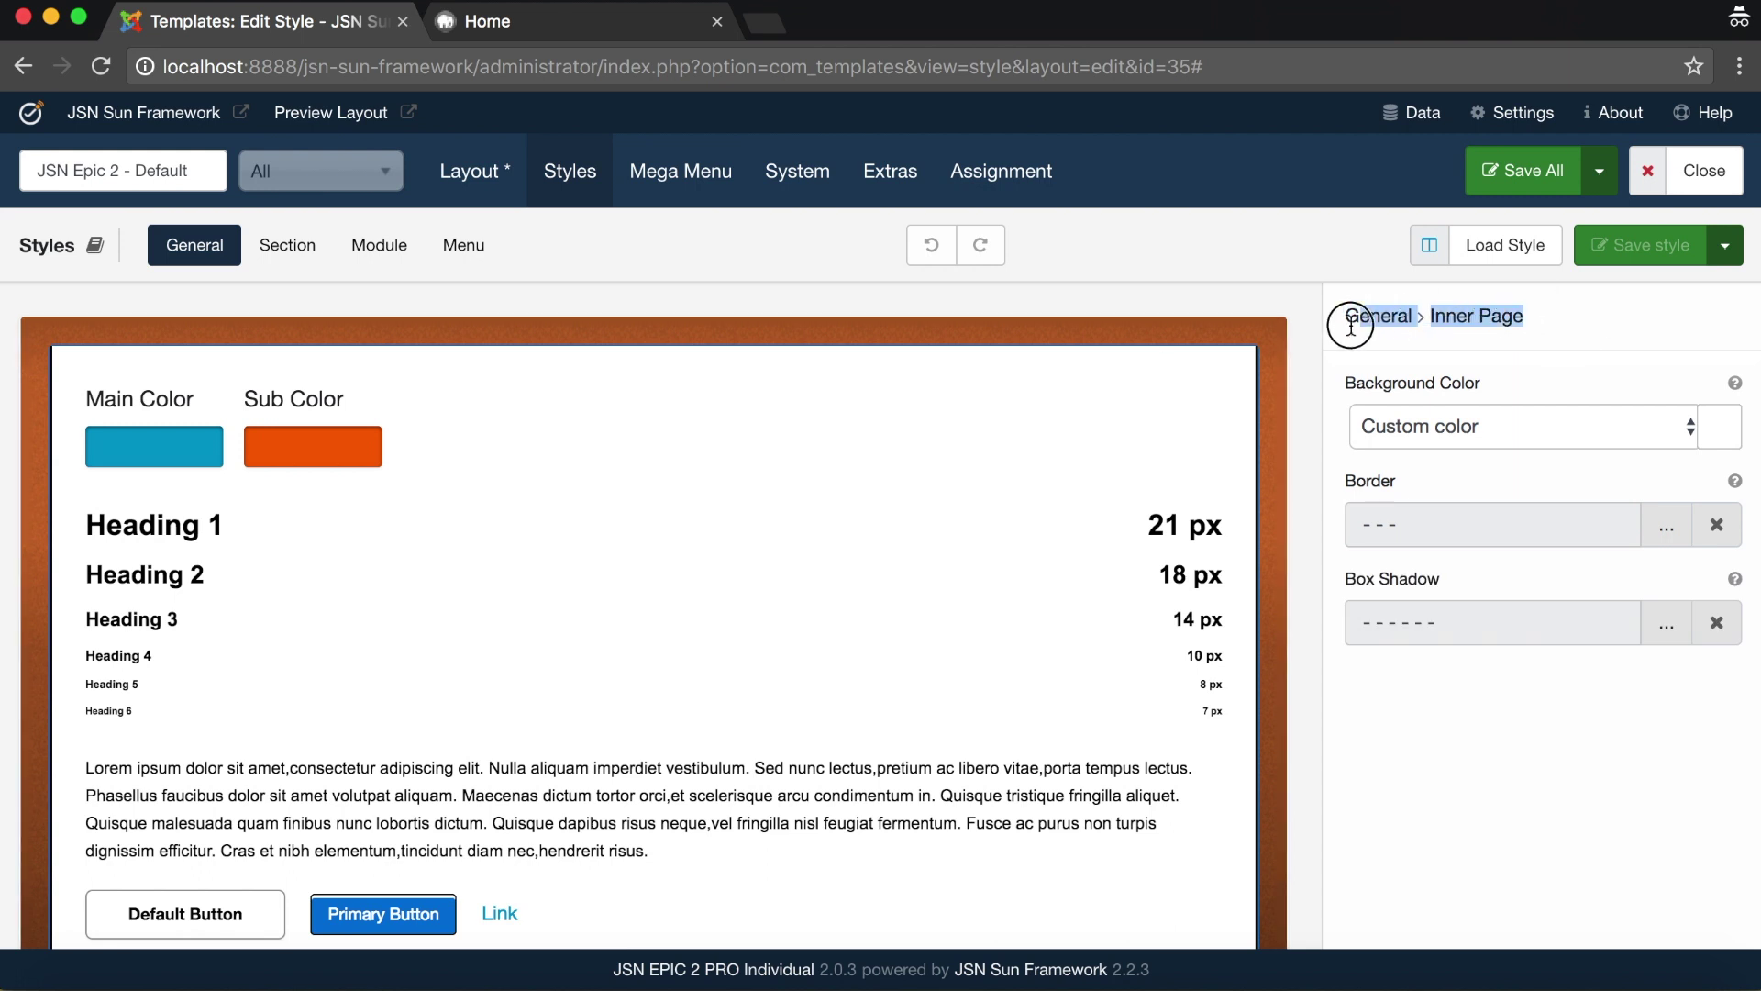
{"action": "left_click", "coordinate": [1576, 321]}
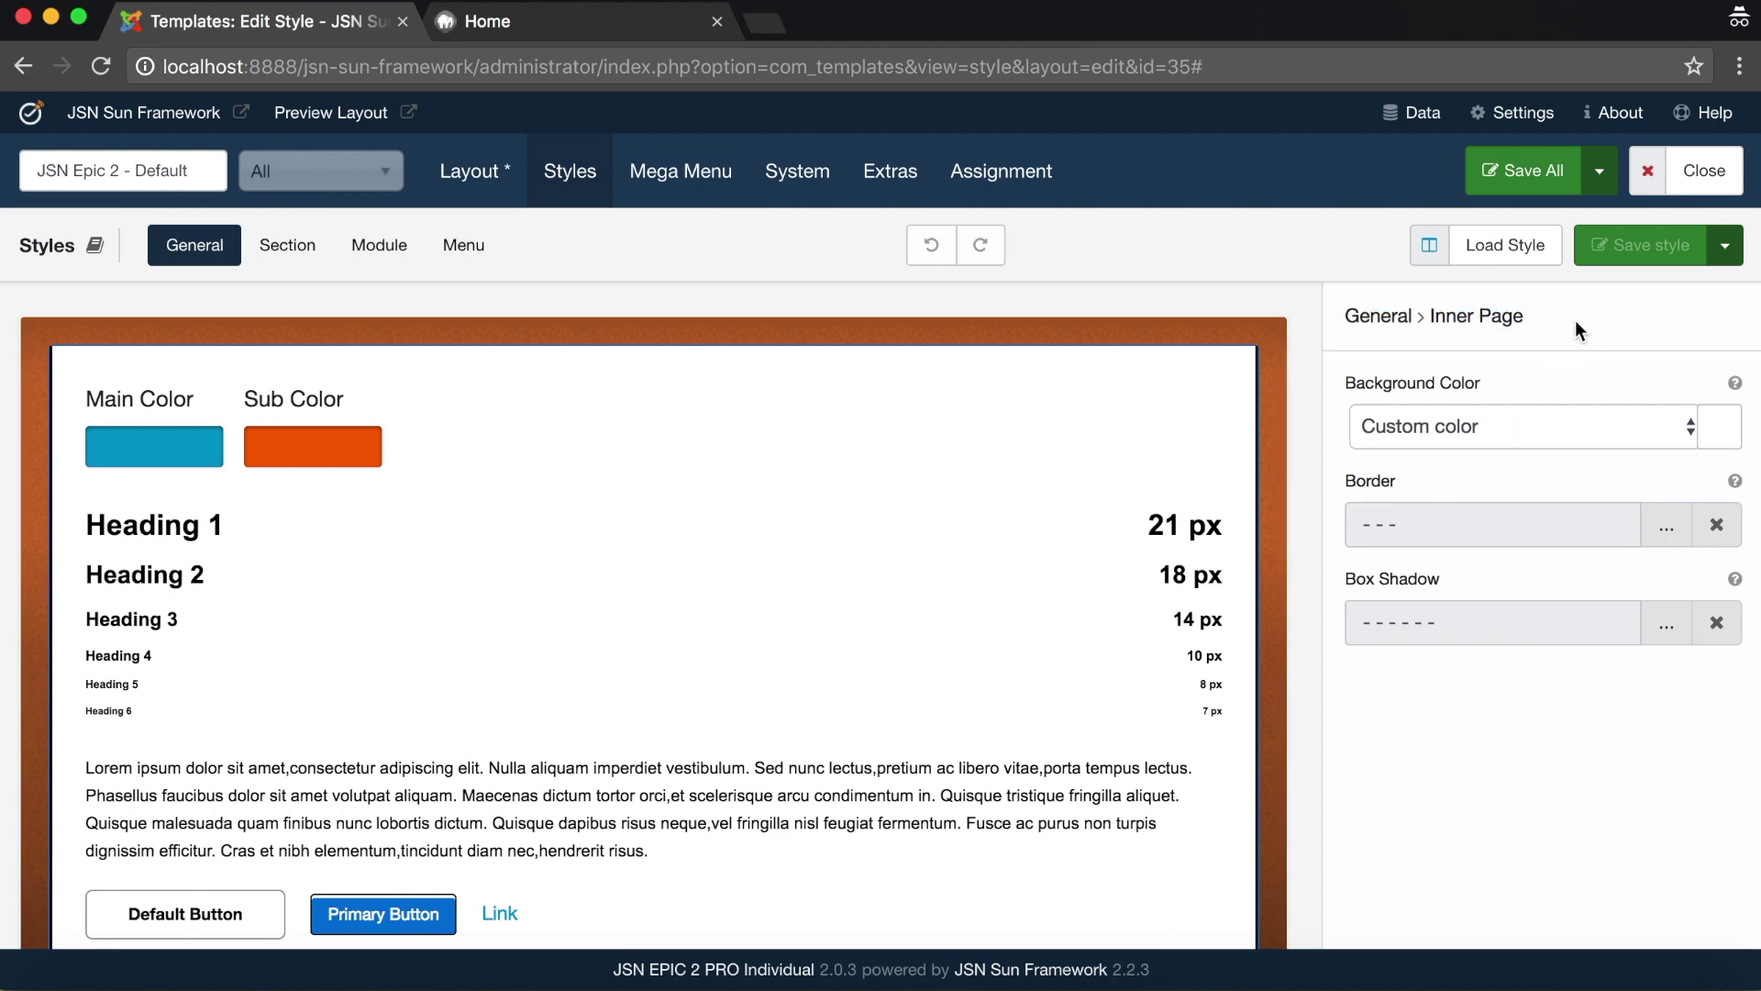
{"action": "left_click", "coordinate": [1682, 426]}
{"action": "left_click", "coordinate": [1610, 374]}
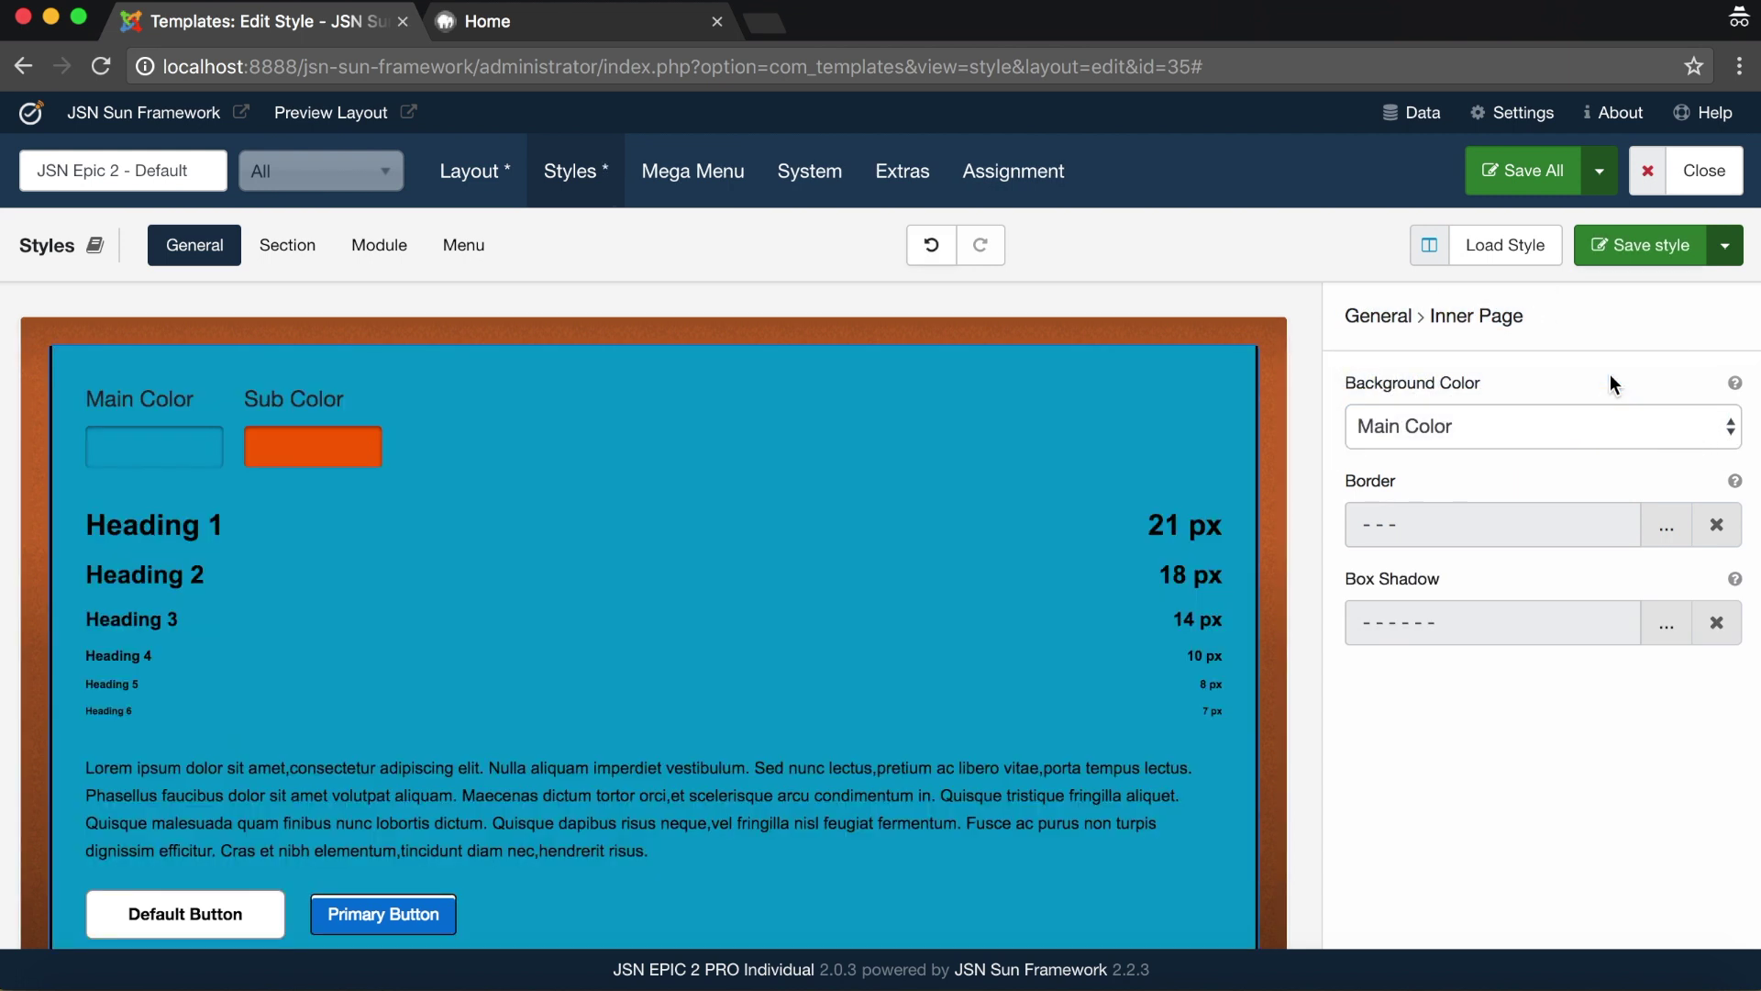
{"action": "left_click", "coordinate": [1675, 439]}
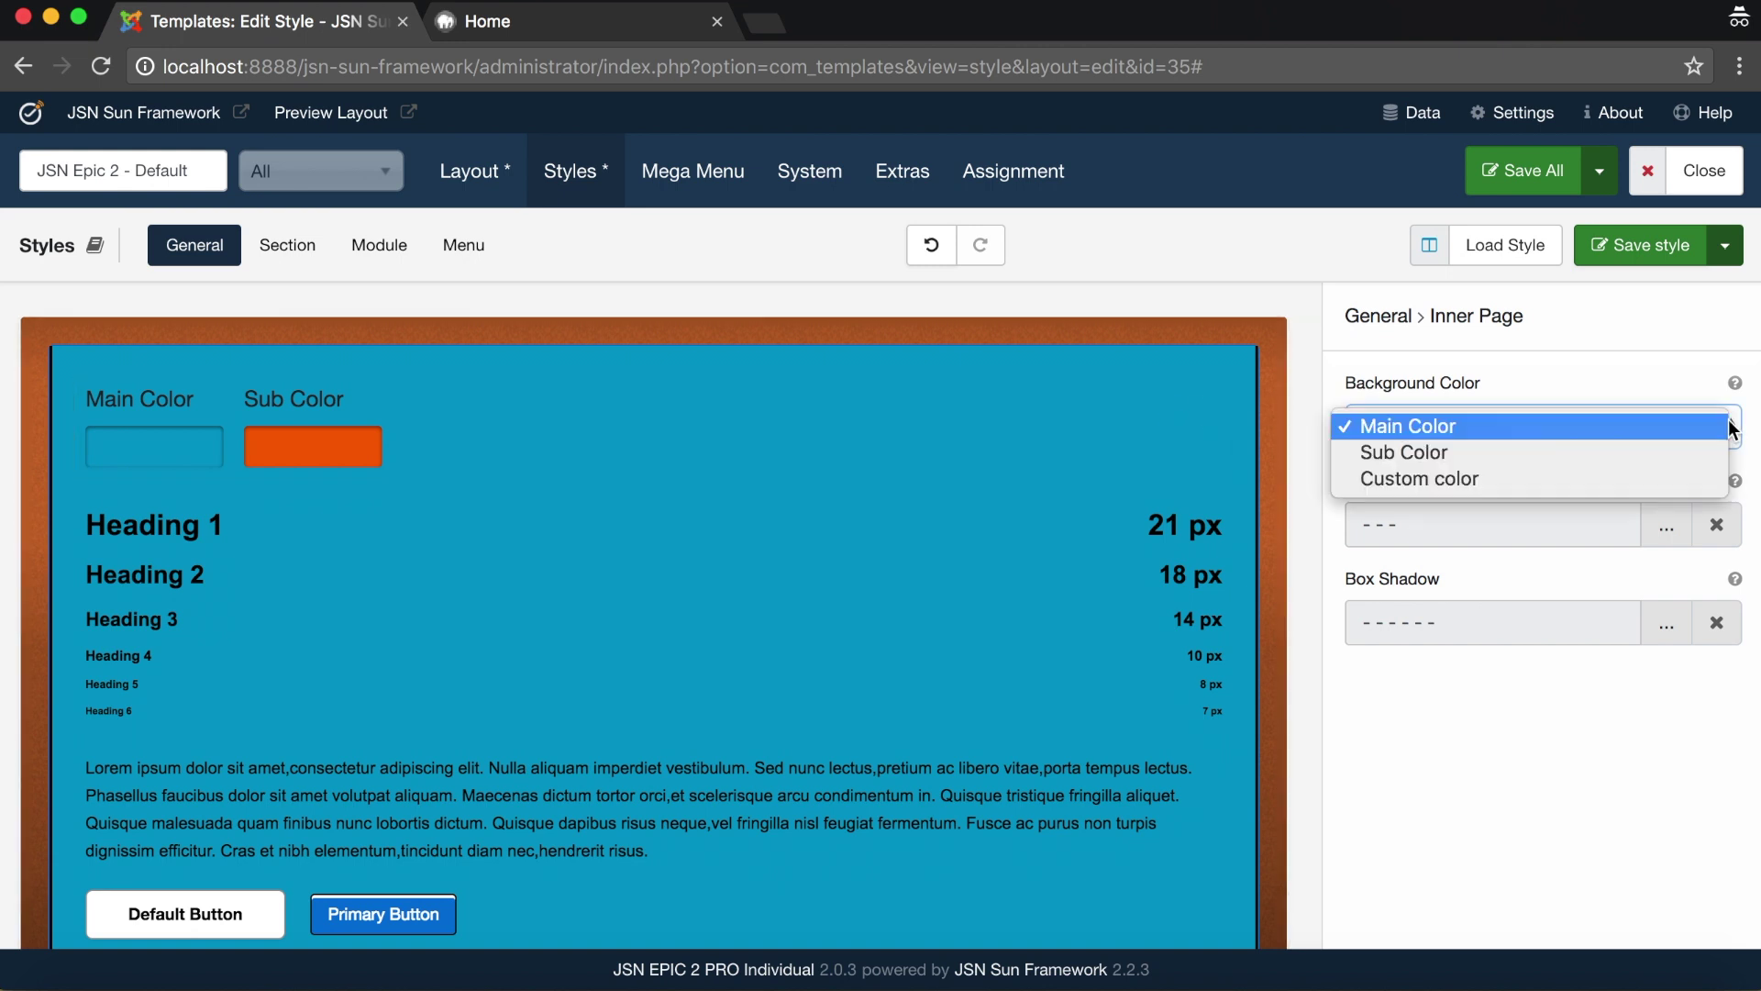
{"action": "left_click", "coordinate": [1607, 449]}
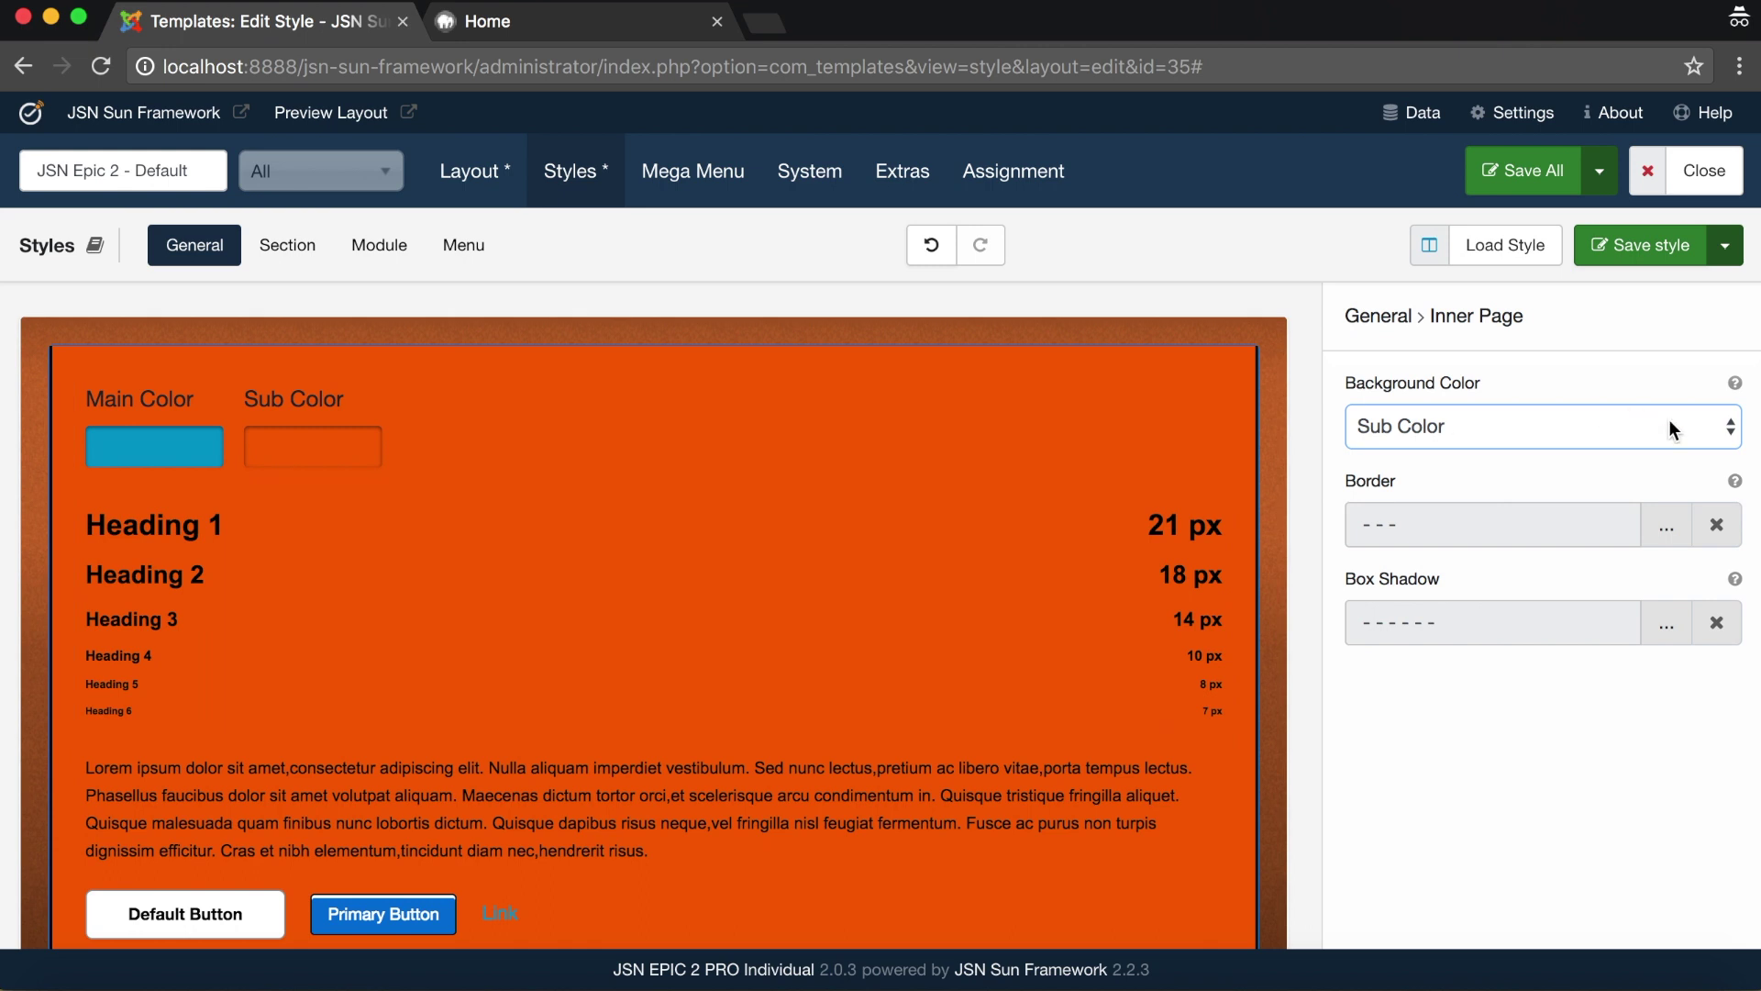
Set the Inner Page background to custom pale pink #f6dbdb and save the style
{"action": "left_click", "coordinate": [1669, 427]}
{"action": "left_click", "coordinate": [1599, 456]}
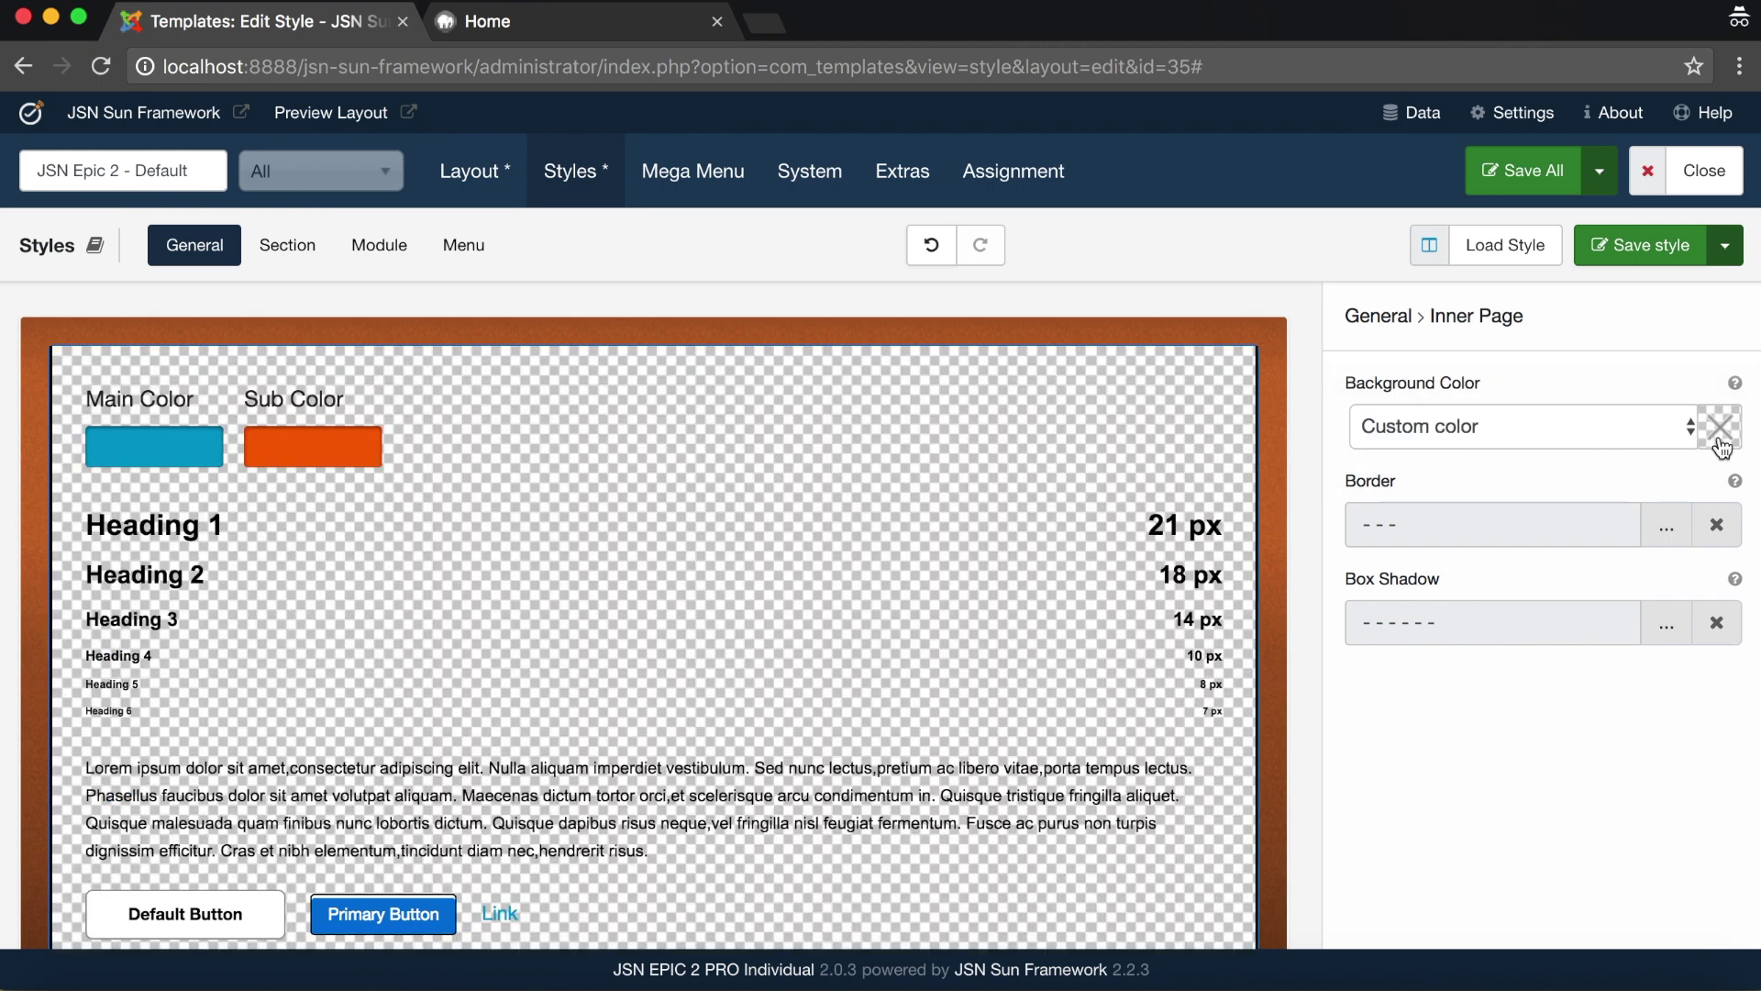
{"action": "left_click", "coordinate": [1721, 440]}
{"action": "left_click", "coordinate": [1552, 478]}
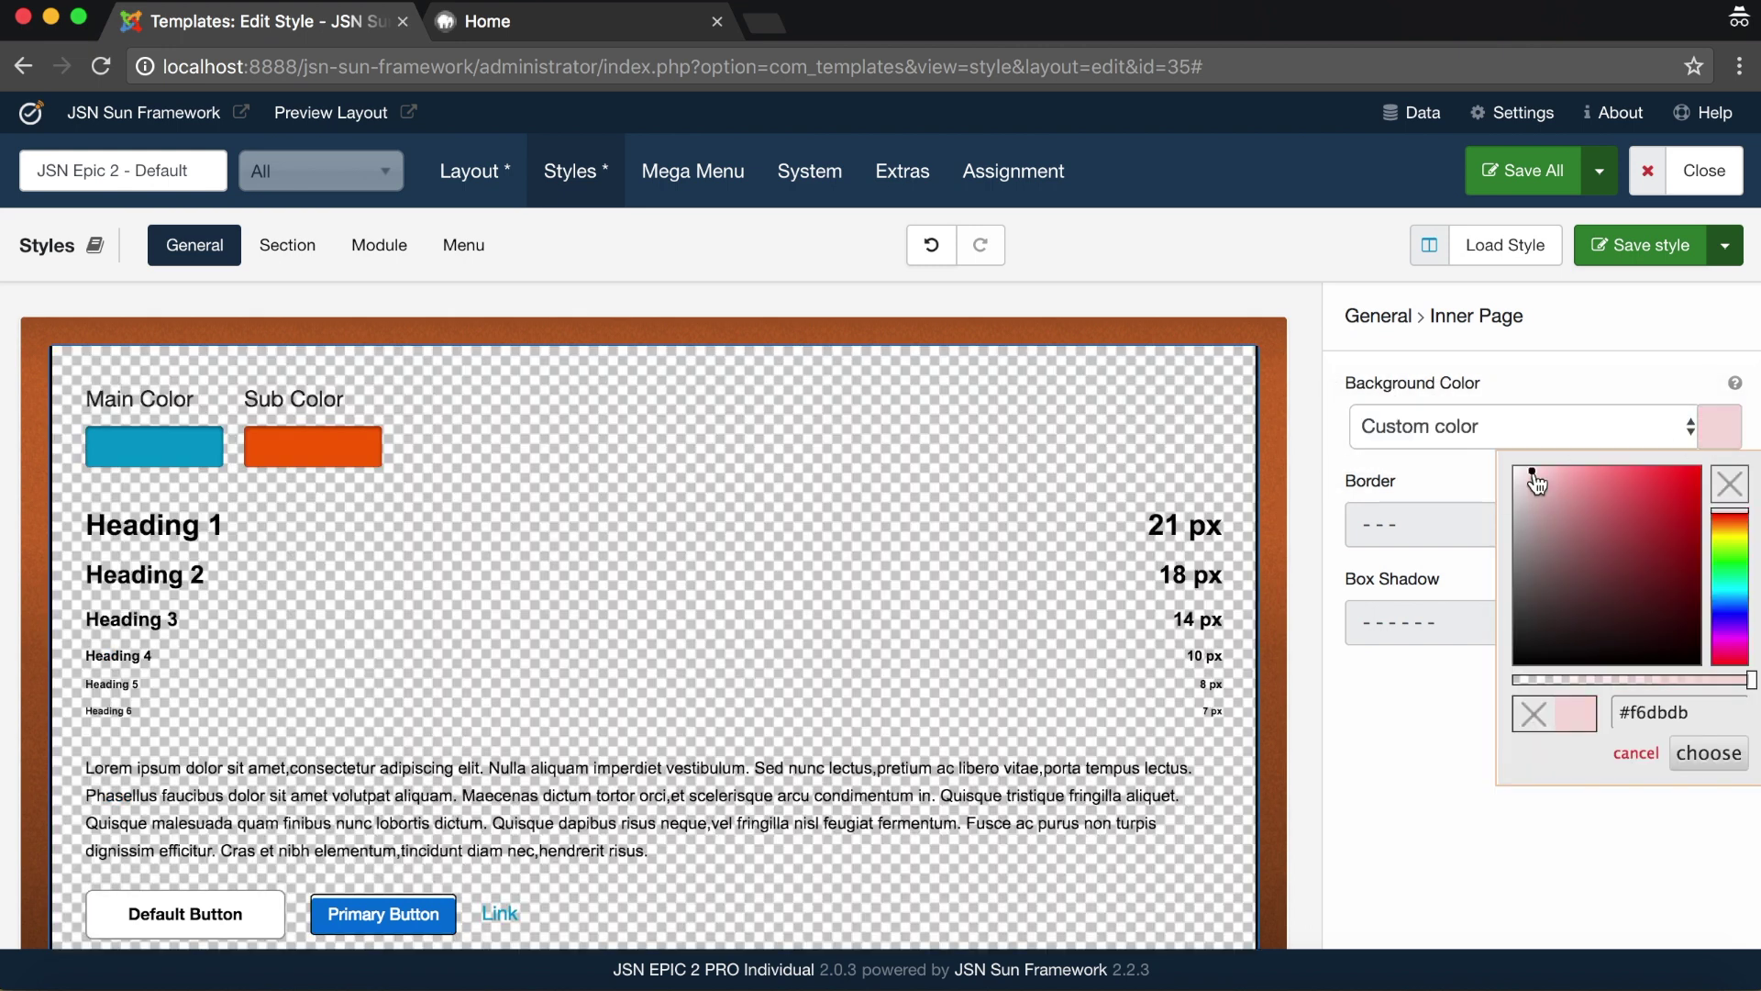
{"action": "left_click", "coordinate": [1708, 752]}
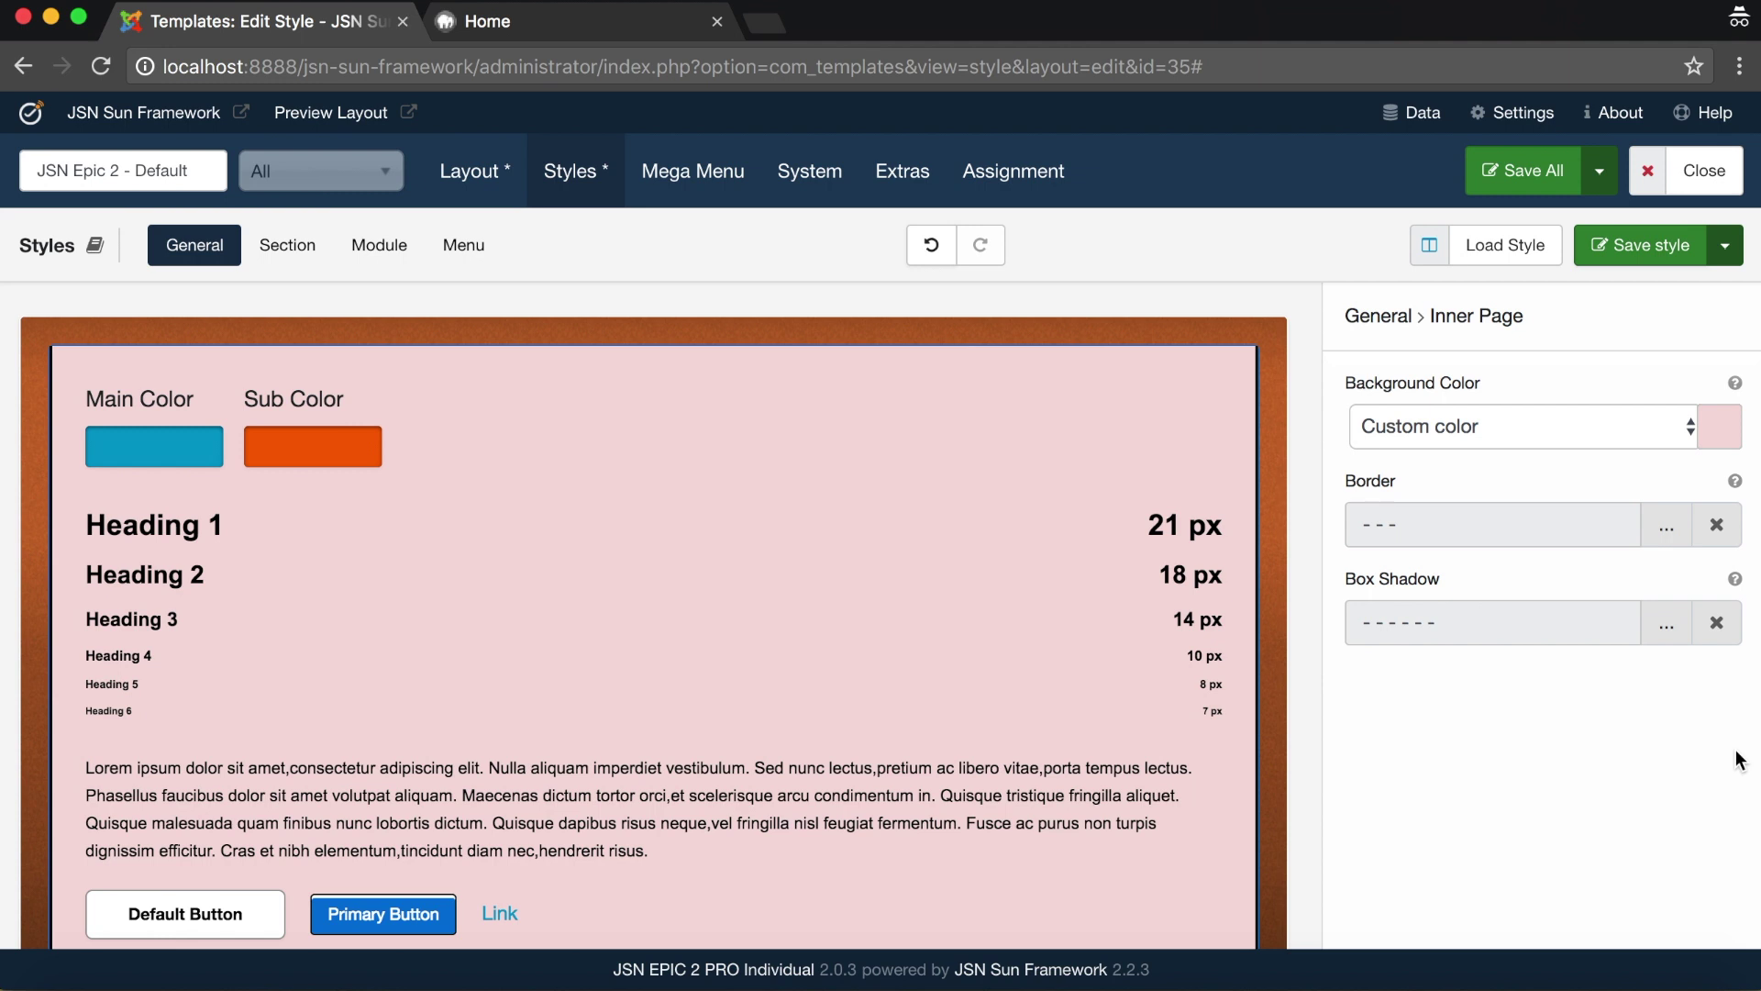
{"action": "left_click", "coordinate": [1660, 257]}
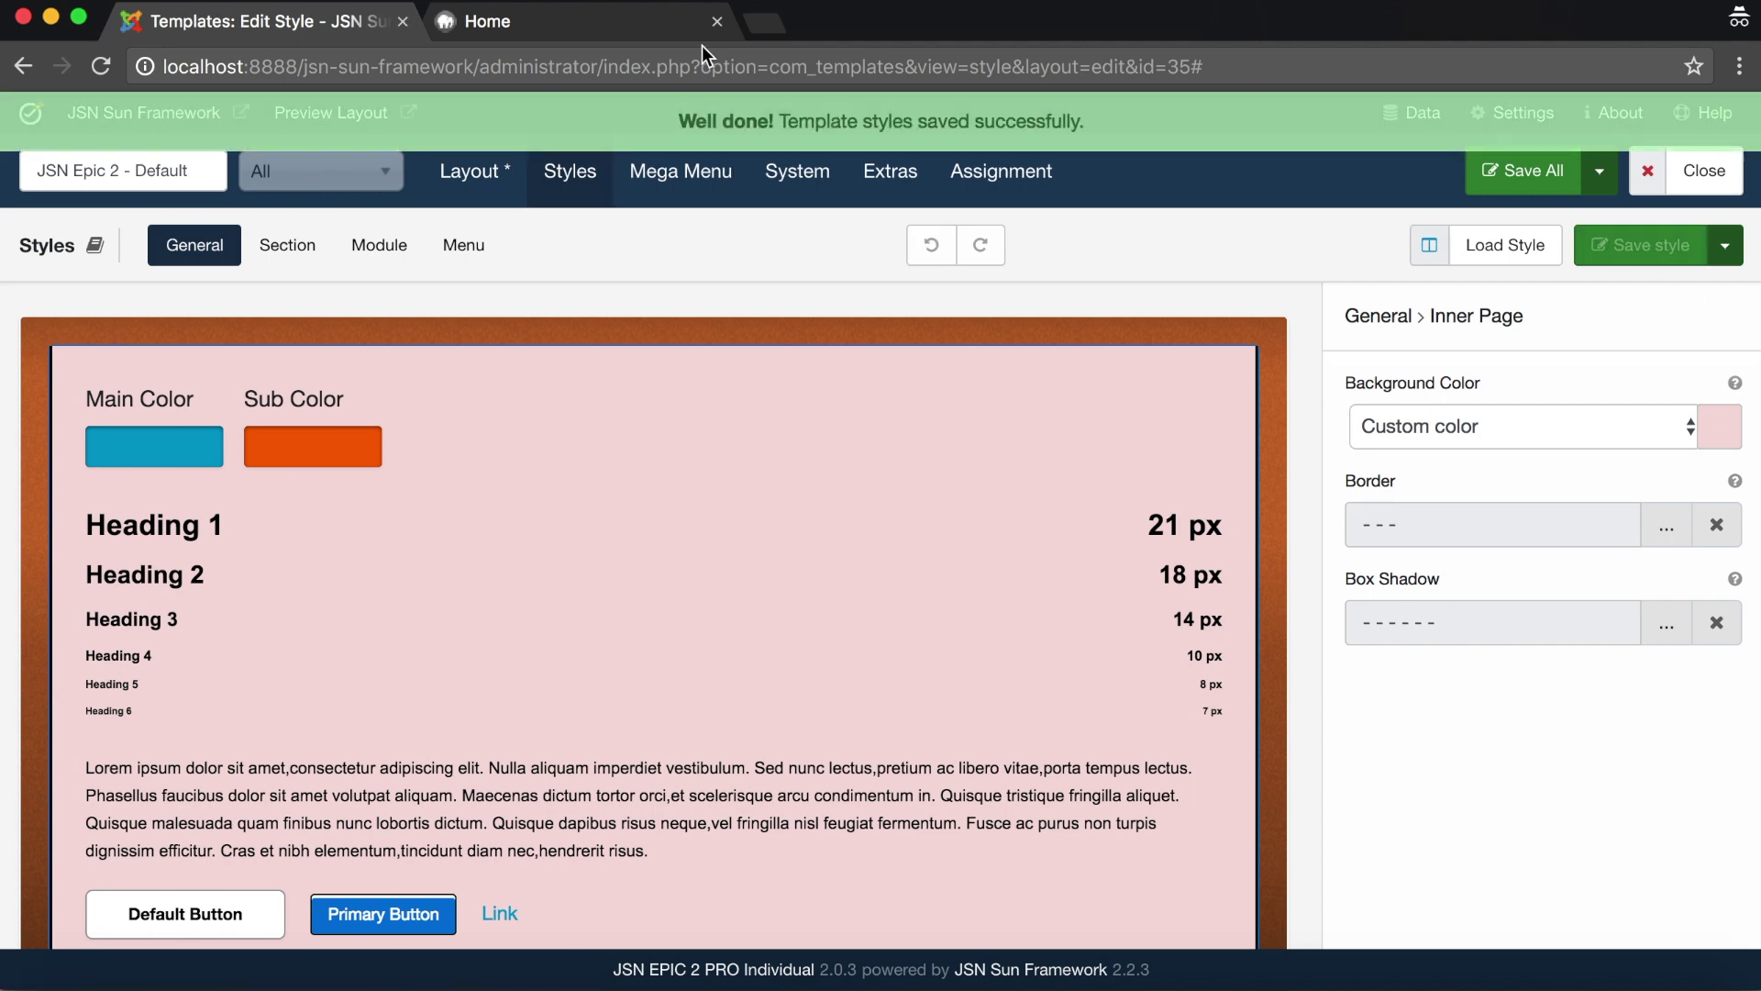
Reload the JSN Epic home page and scroll through it to check the pink inner background
{"action": "left_click", "coordinate": [620, 18]}
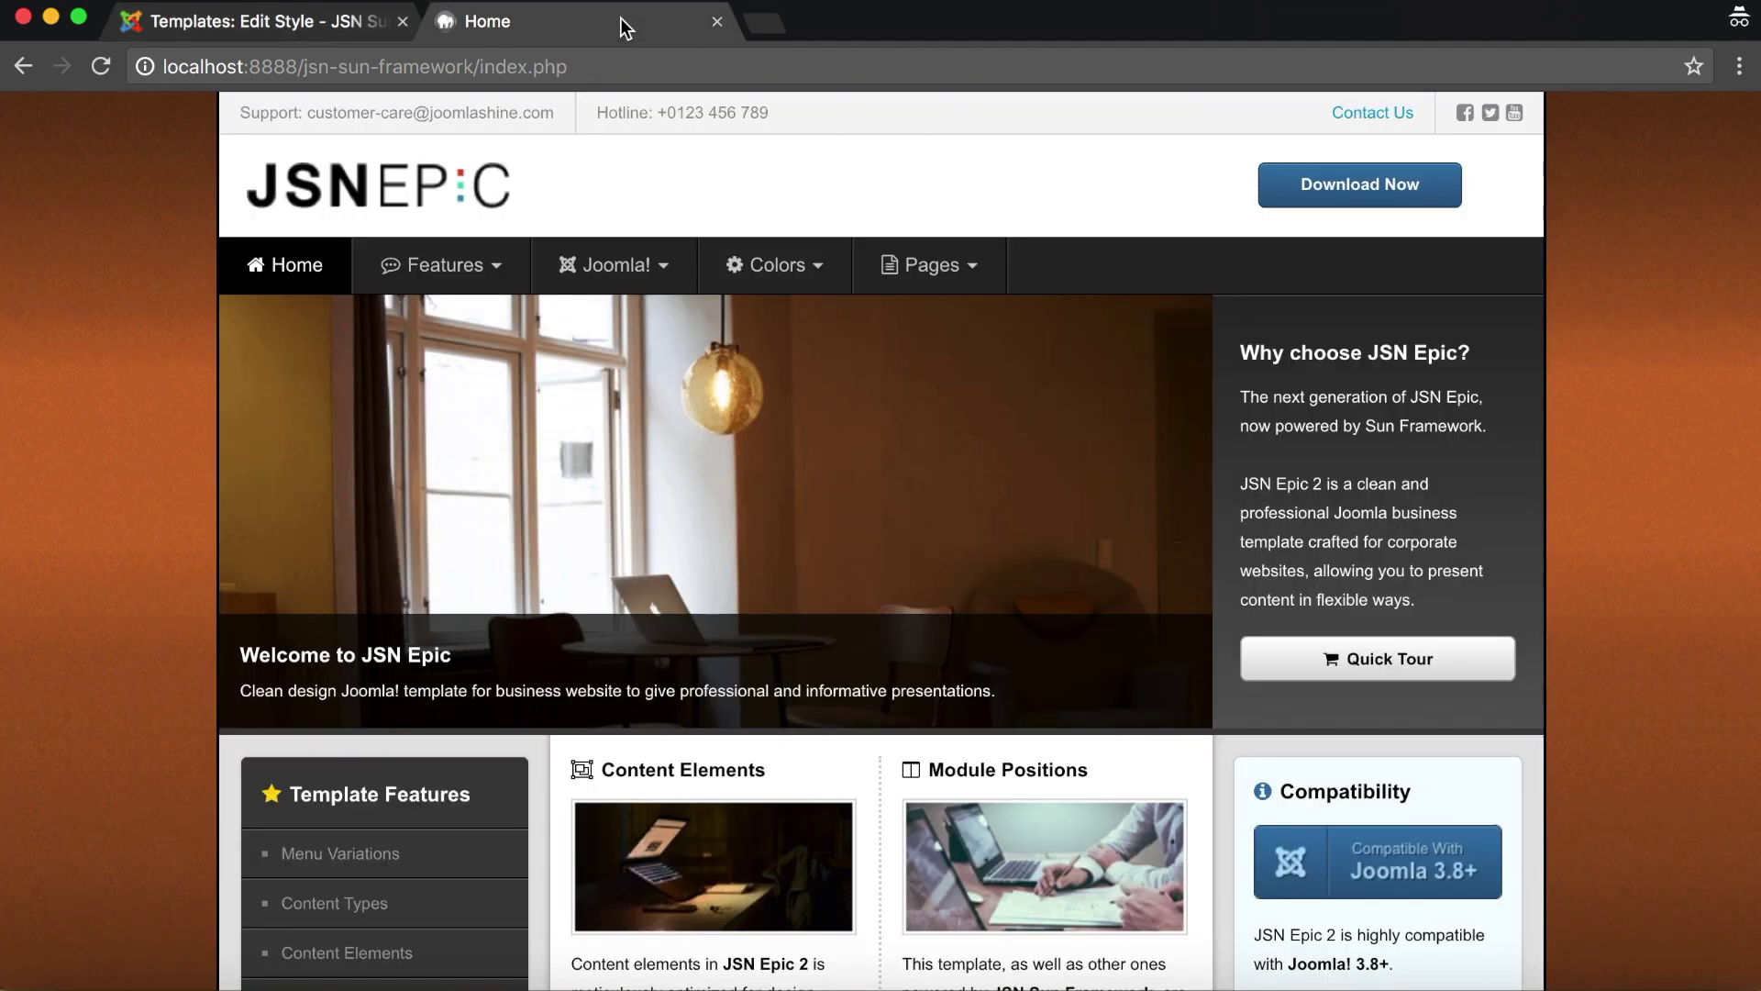
{"action": "left_click", "coordinate": [95, 72]}
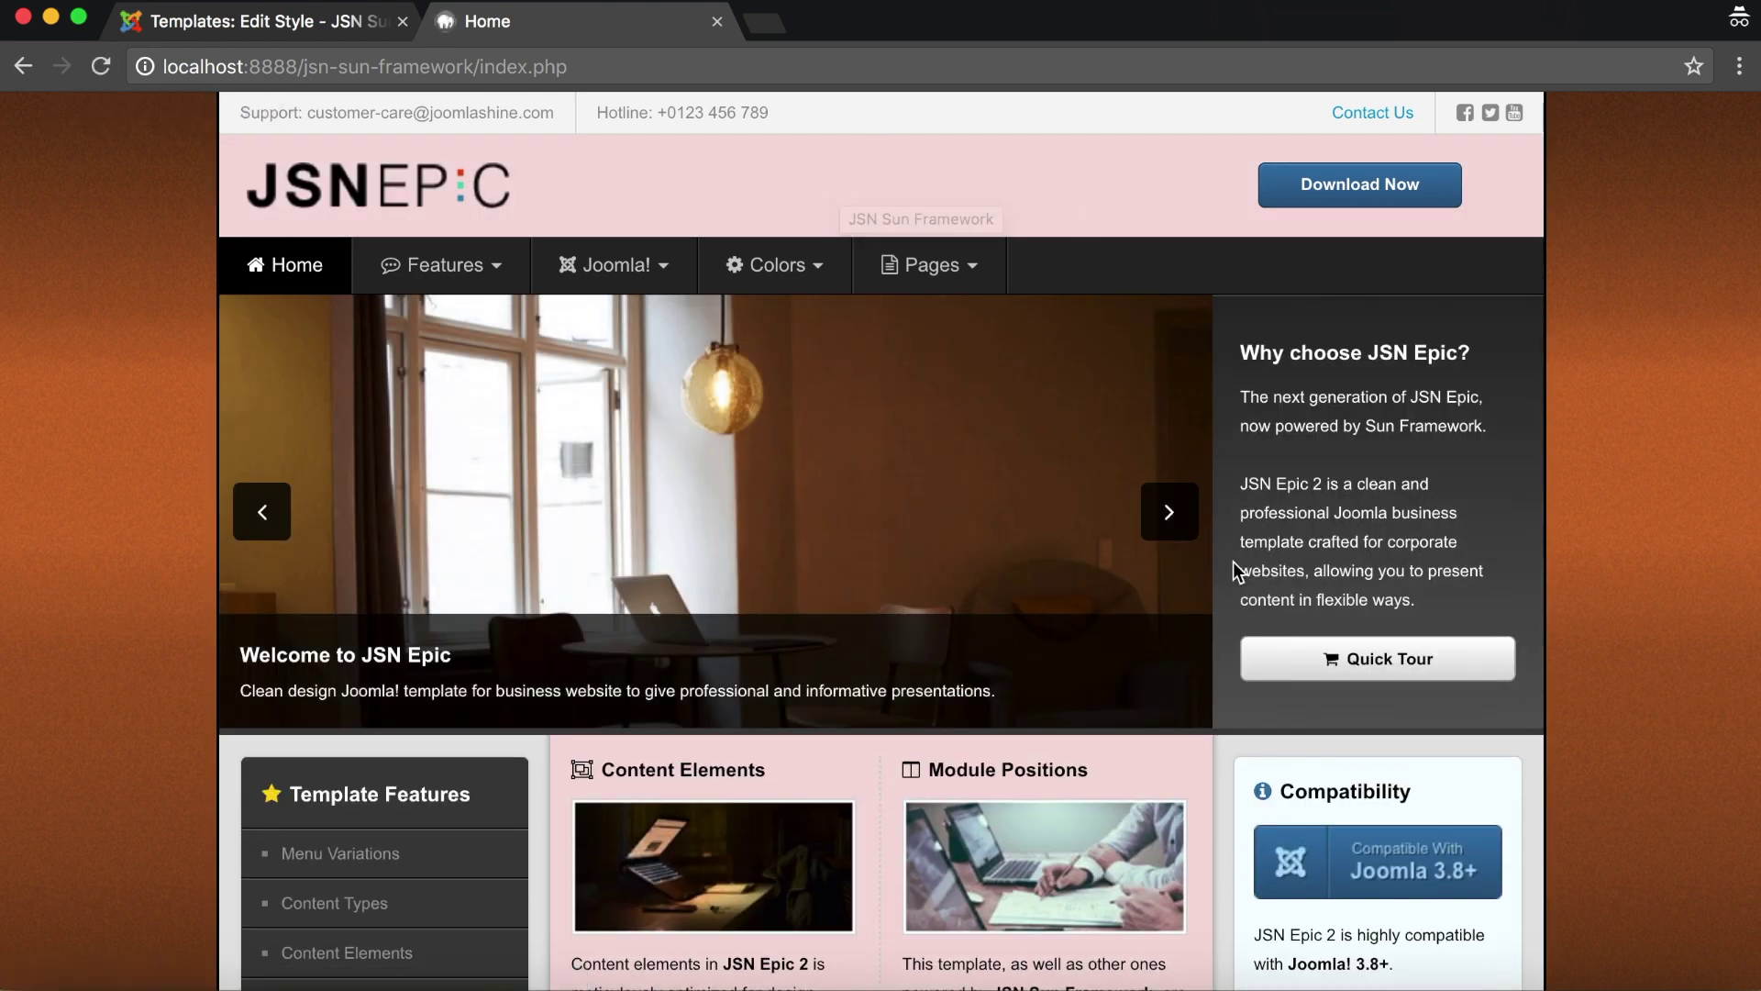
{"action": "scroll", "coordinate": [1186, 834], "scroll_direction": "down", "scroll_amount": 3}
{"action": "scroll", "coordinate": [1186, 834], "scroll_direction": "down", "scroll_amount": 7}
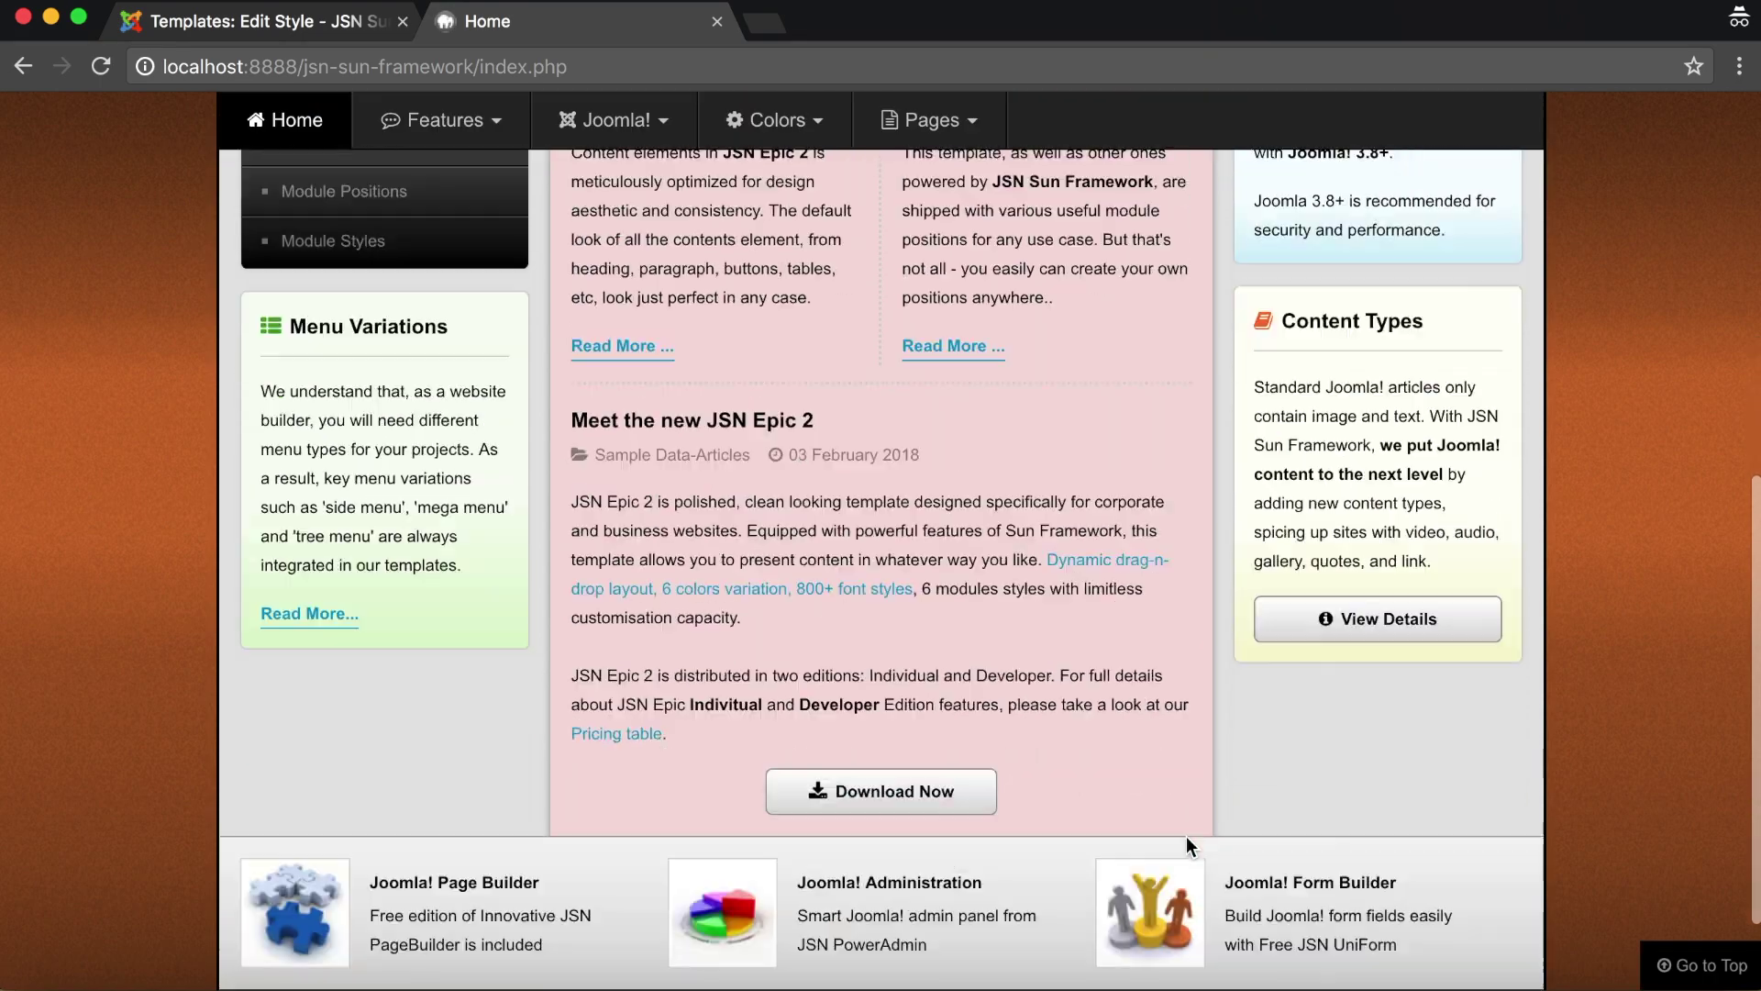
{"action": "scroll", "coordinate": [1187, 838], "scroll_direction": "up", "scroll_amount": 10}
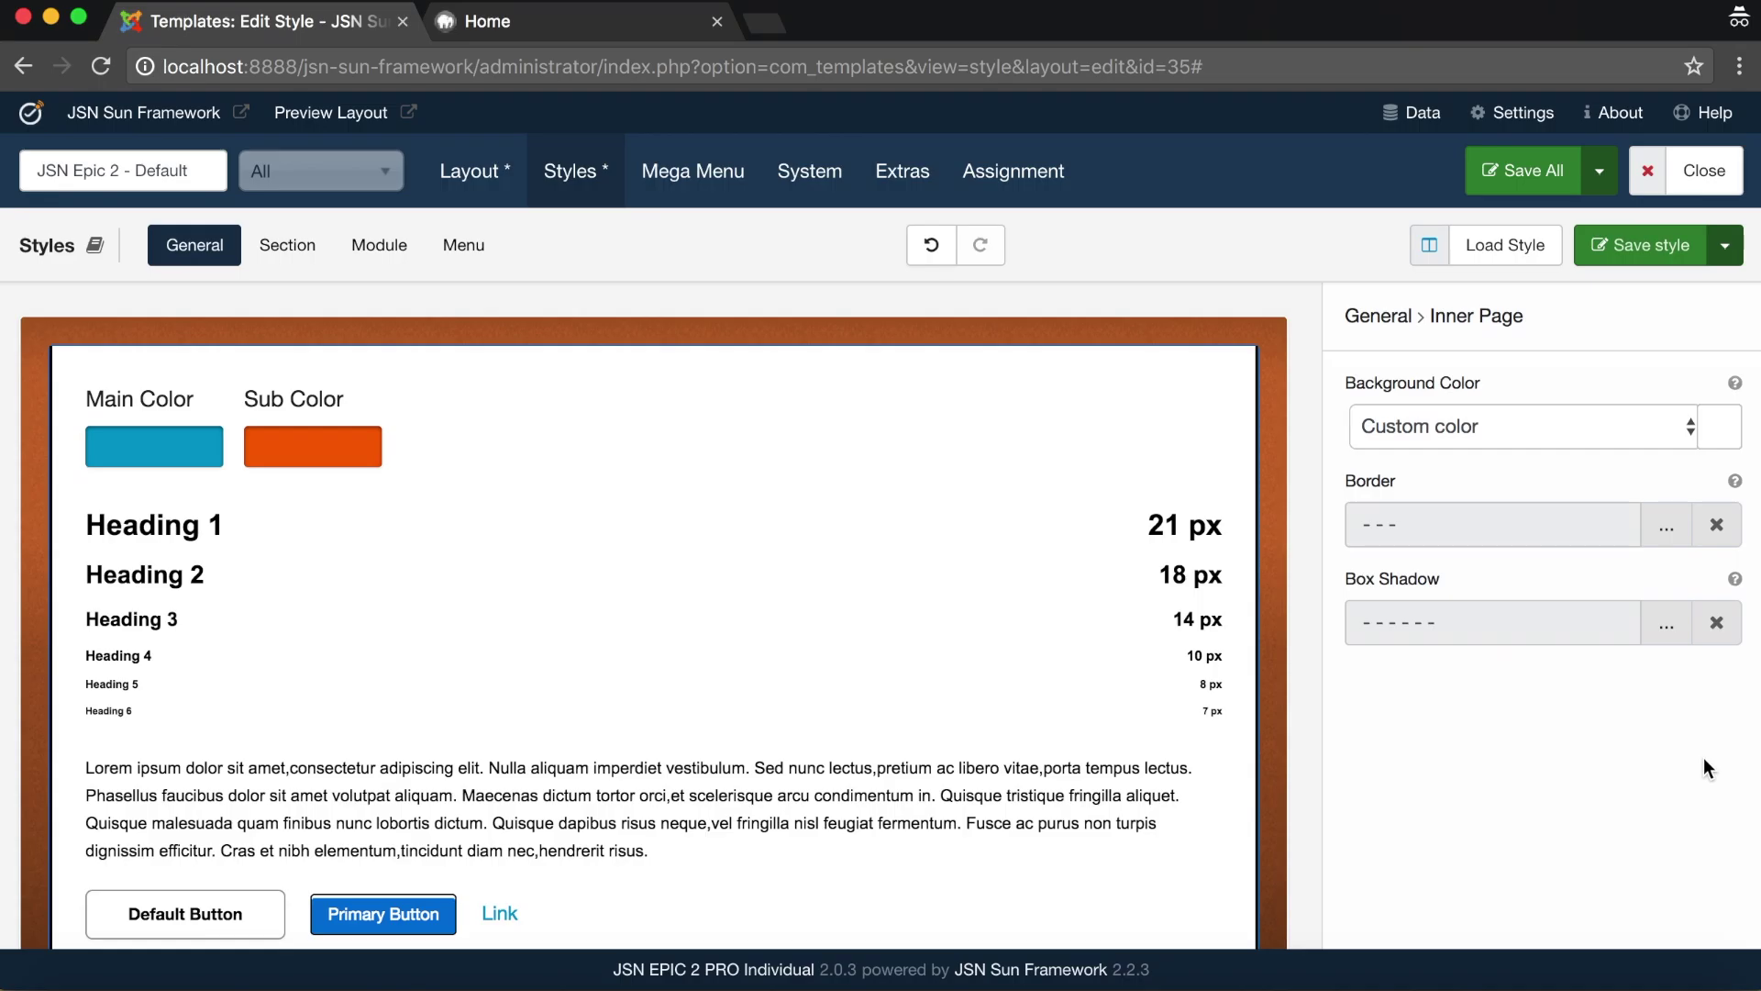
Change the Main Color from #009aca to green #21ca00
{"action": "left_click", "coordinate": [1204, 431]}
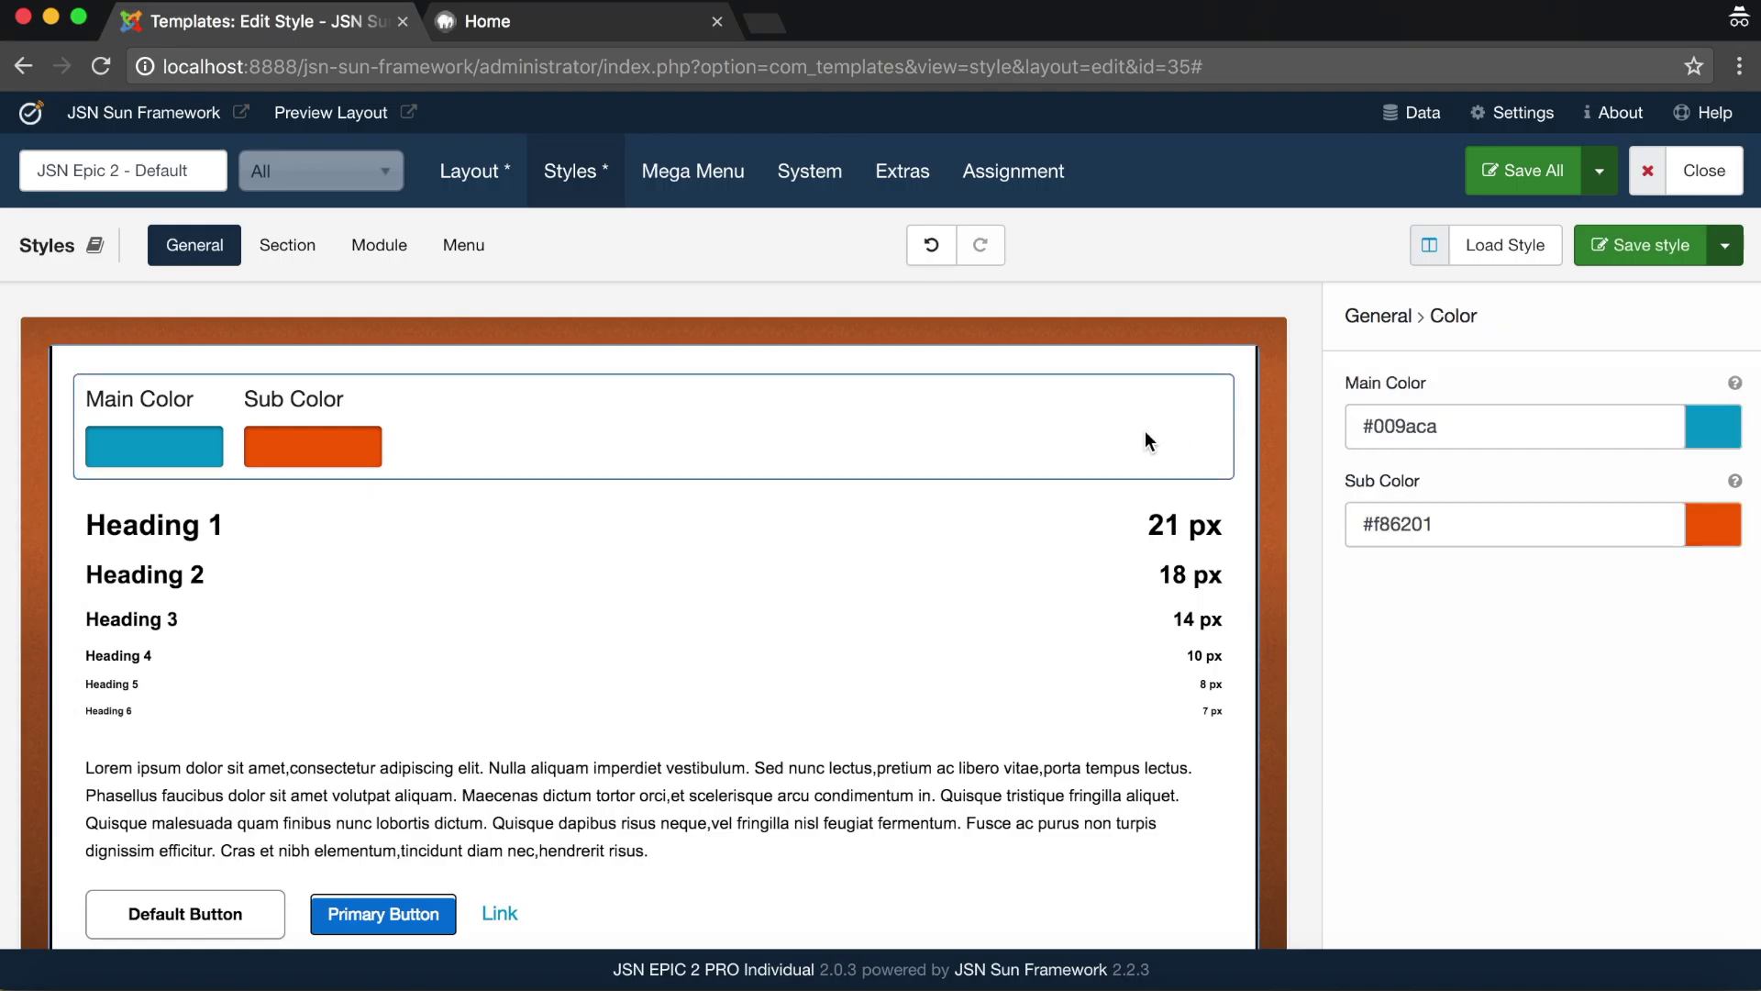
{"action": "left_click_drag", "start_coordinate": [1442, 319], "coordinate": [1345, 315]}
{"action": "left_click", "coordinate": [1675, 370]}
{"action": "mouse_move", "coordinate": [1735, 385]}
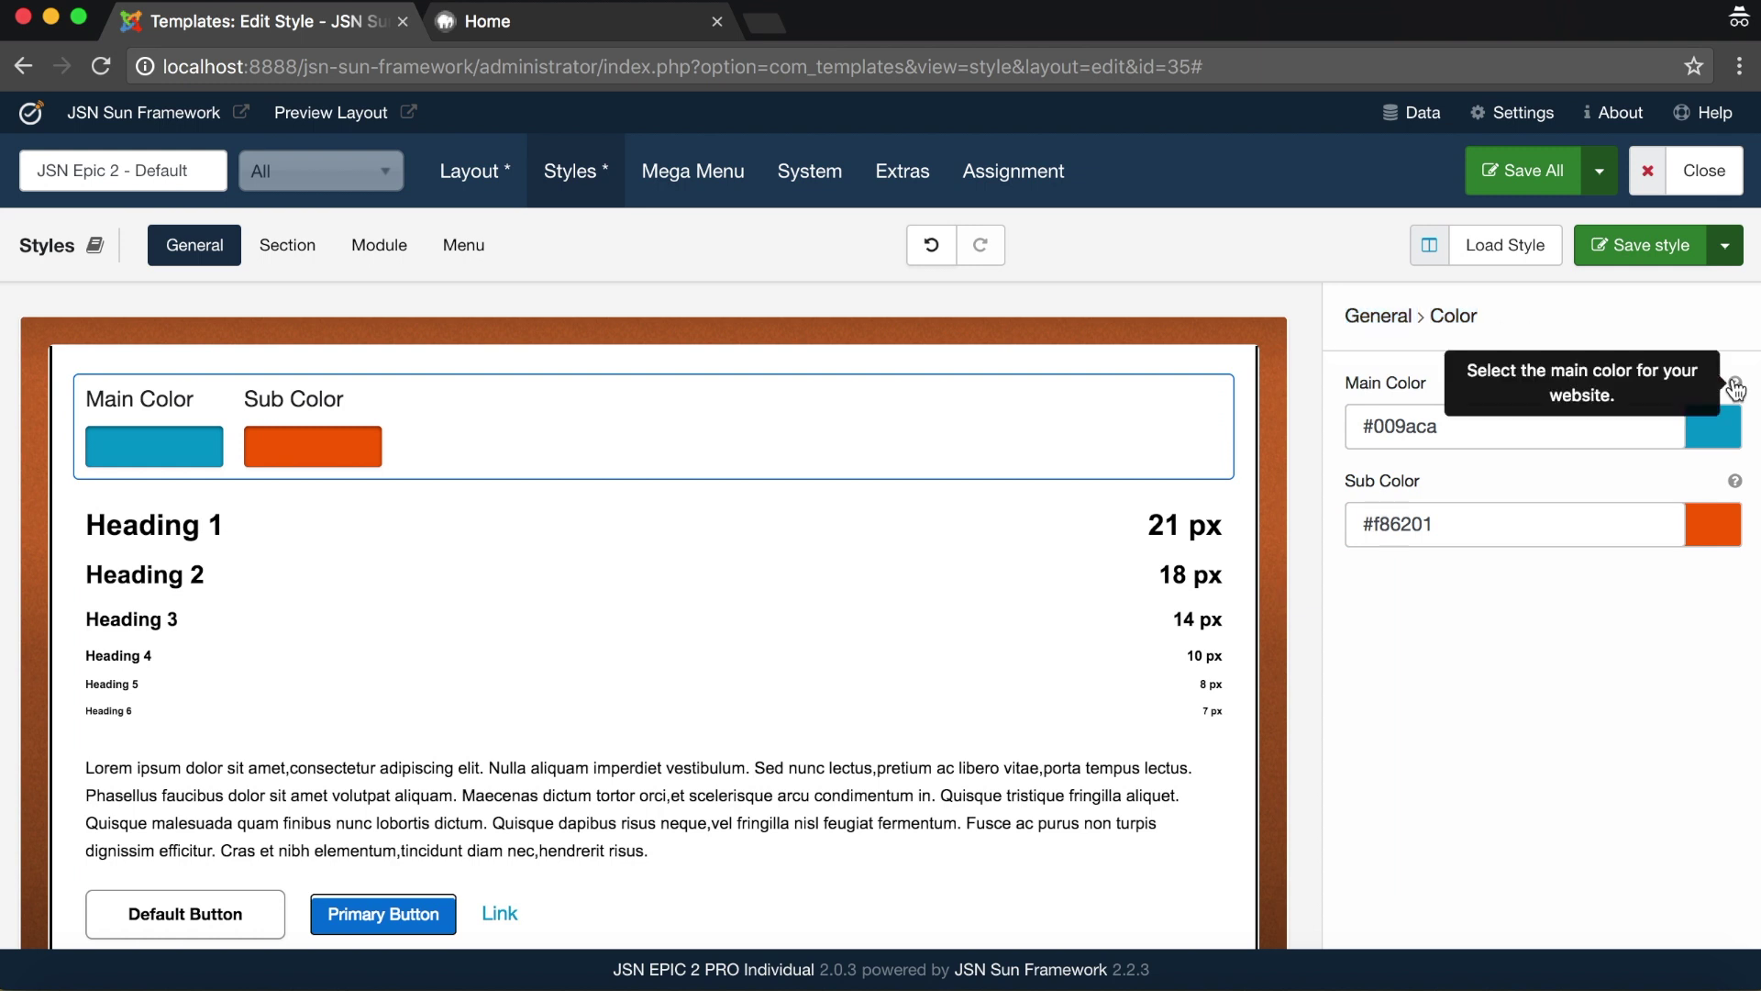
{"action": "mouse_move", "coordinate": [1736, 483]}
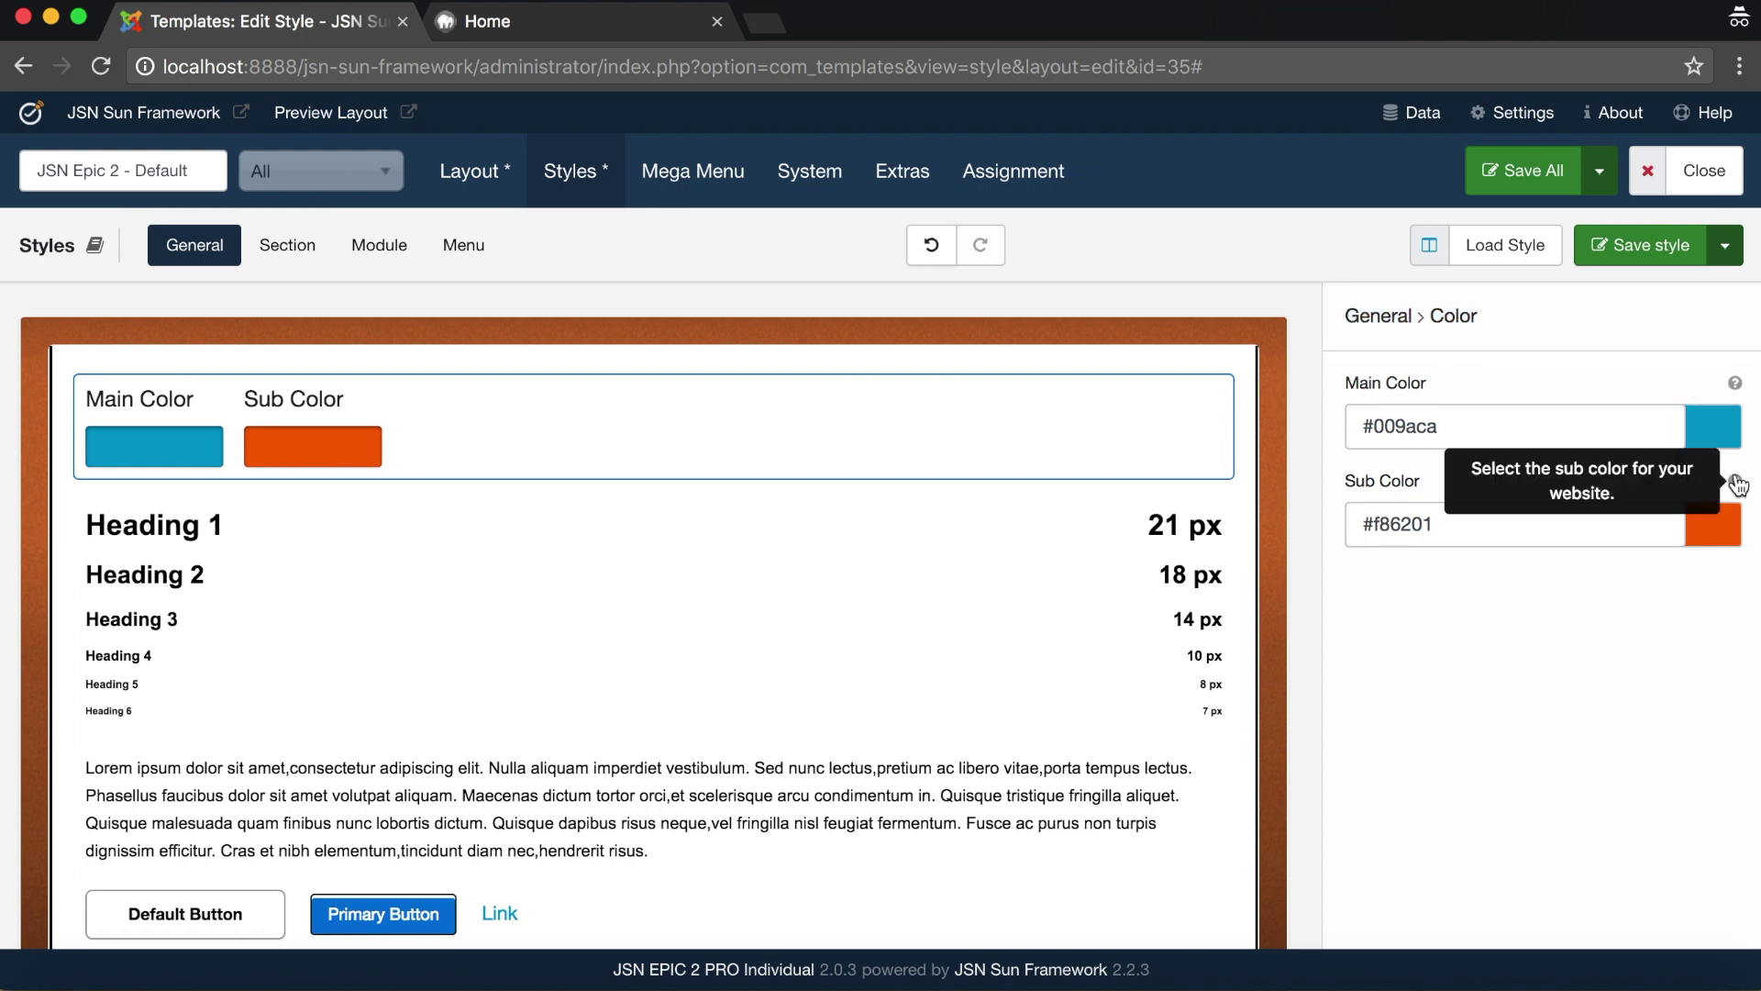
{"action": "left_click", "coordinate": [1721, 429]}
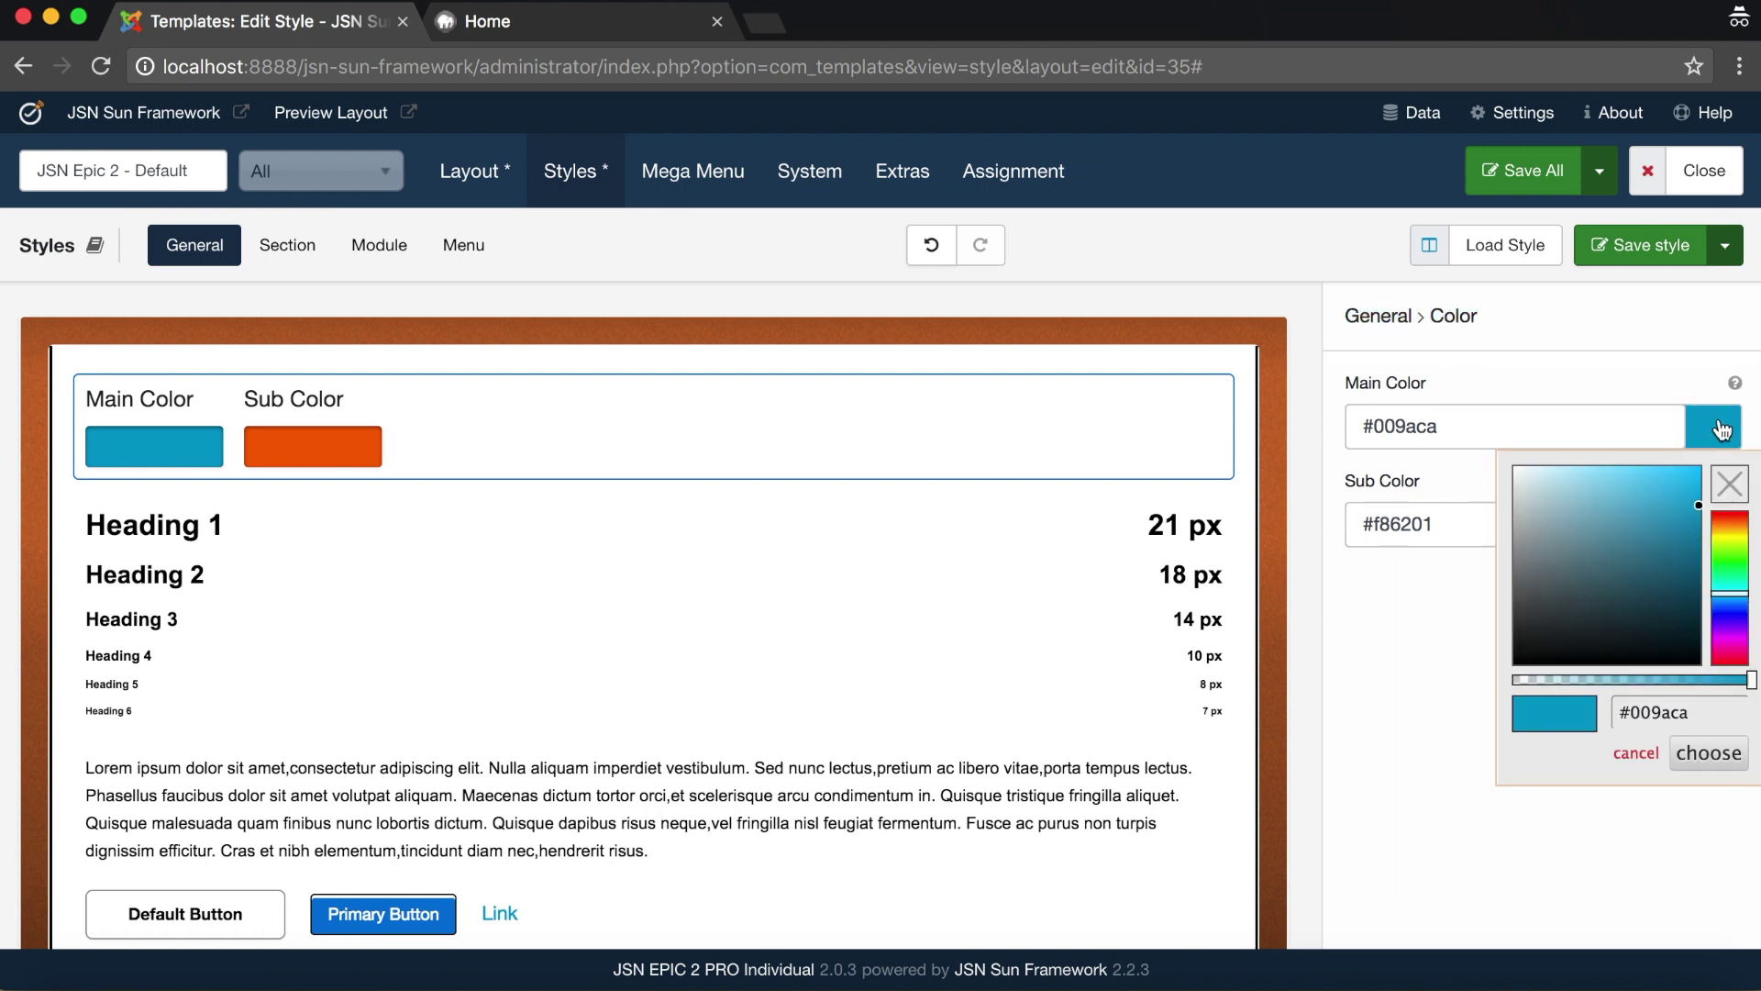
{"action": "left_click", "coordinate": [1729, 559]}
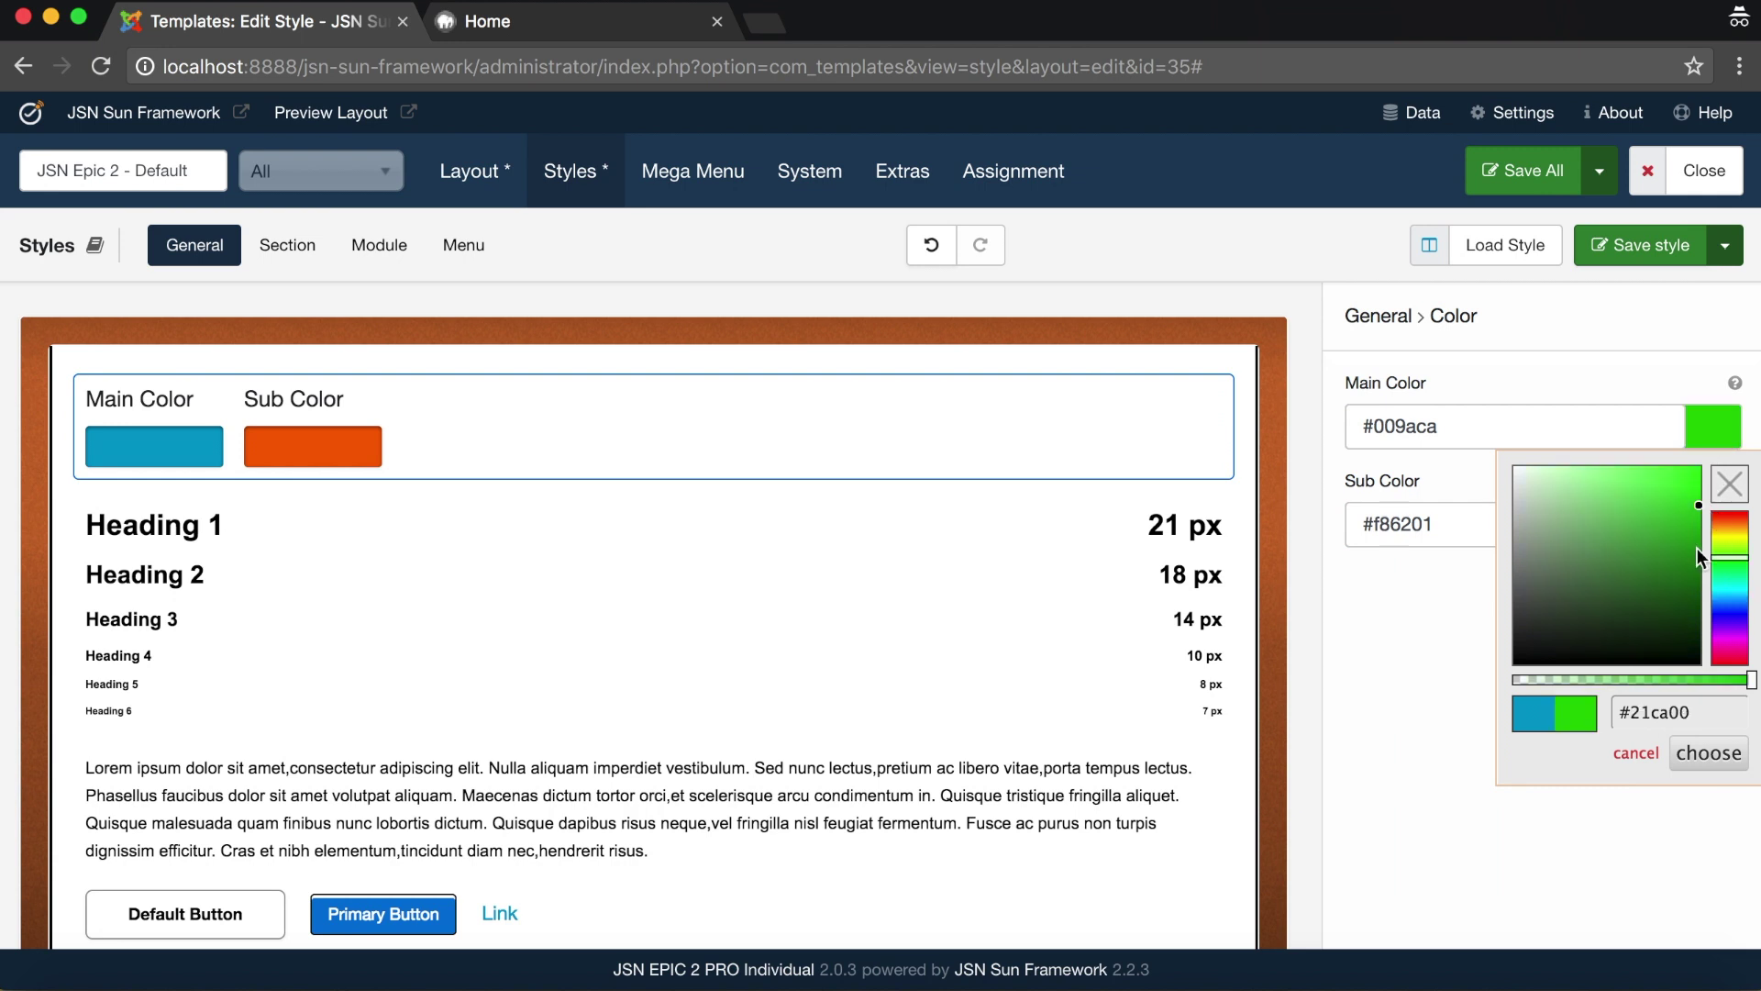
{"action": "left_click", "coordinate": [1708, 752]}
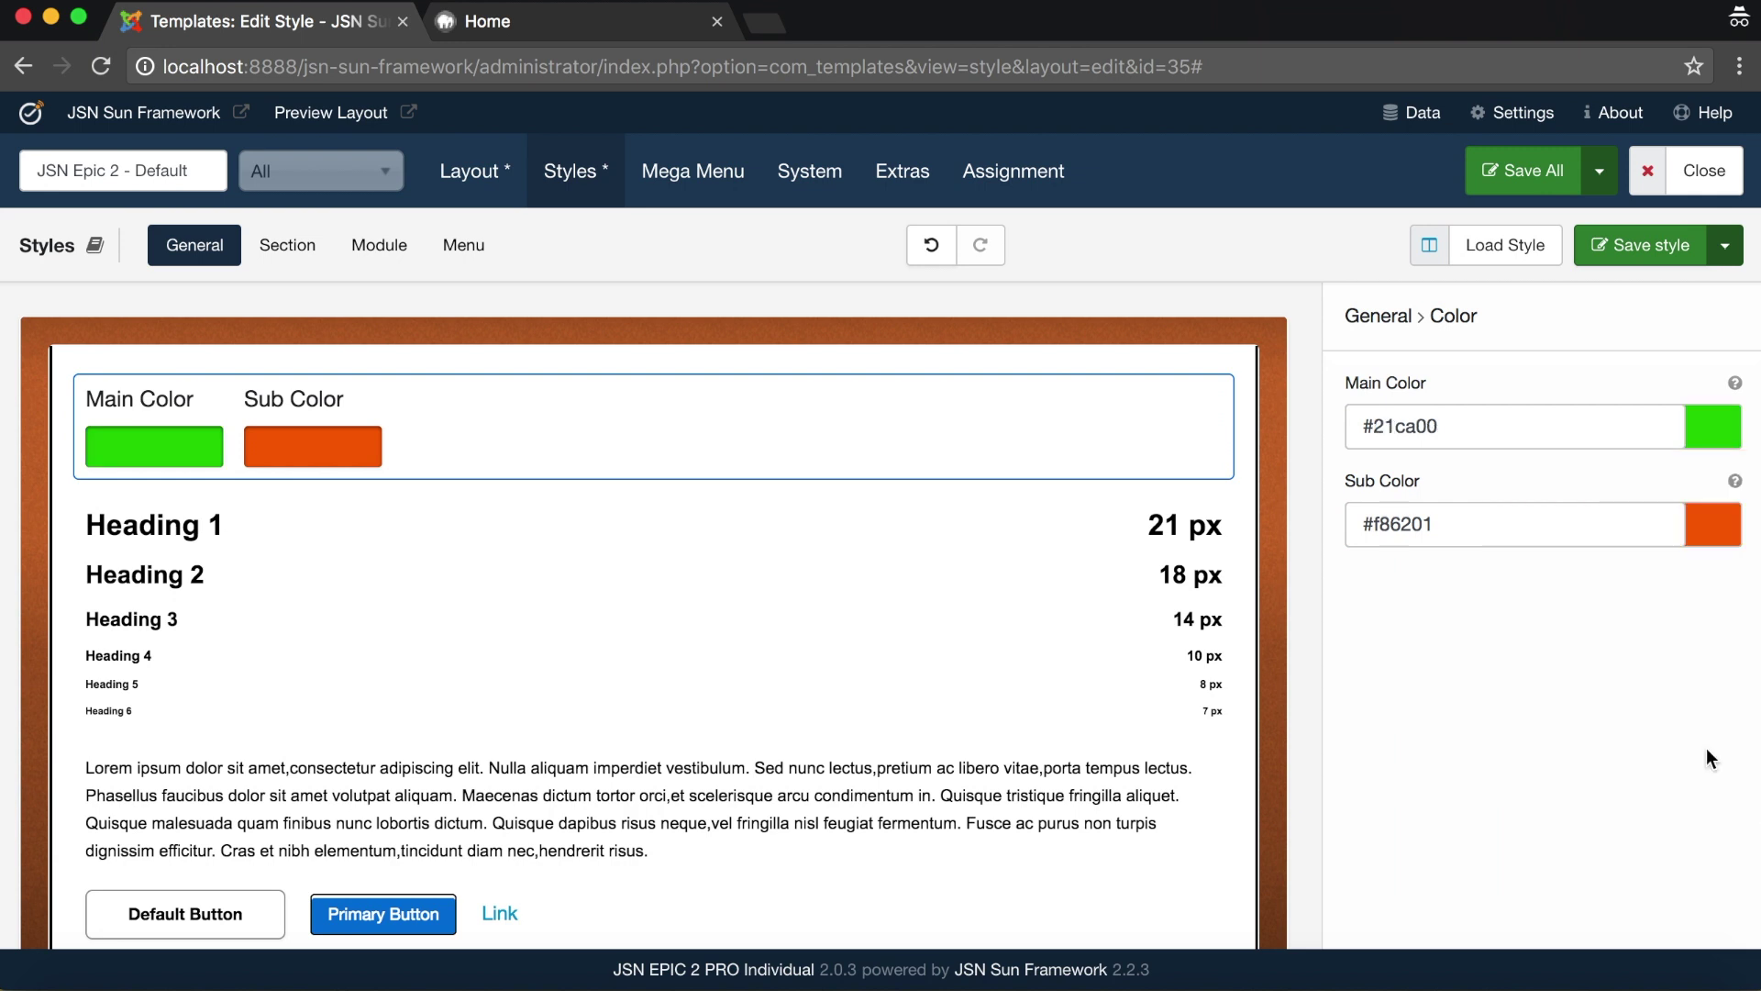
Leave the Sub Color unchanged and save the style with Save All
{"action": "left_click", "coordinate": [1712, 541]}
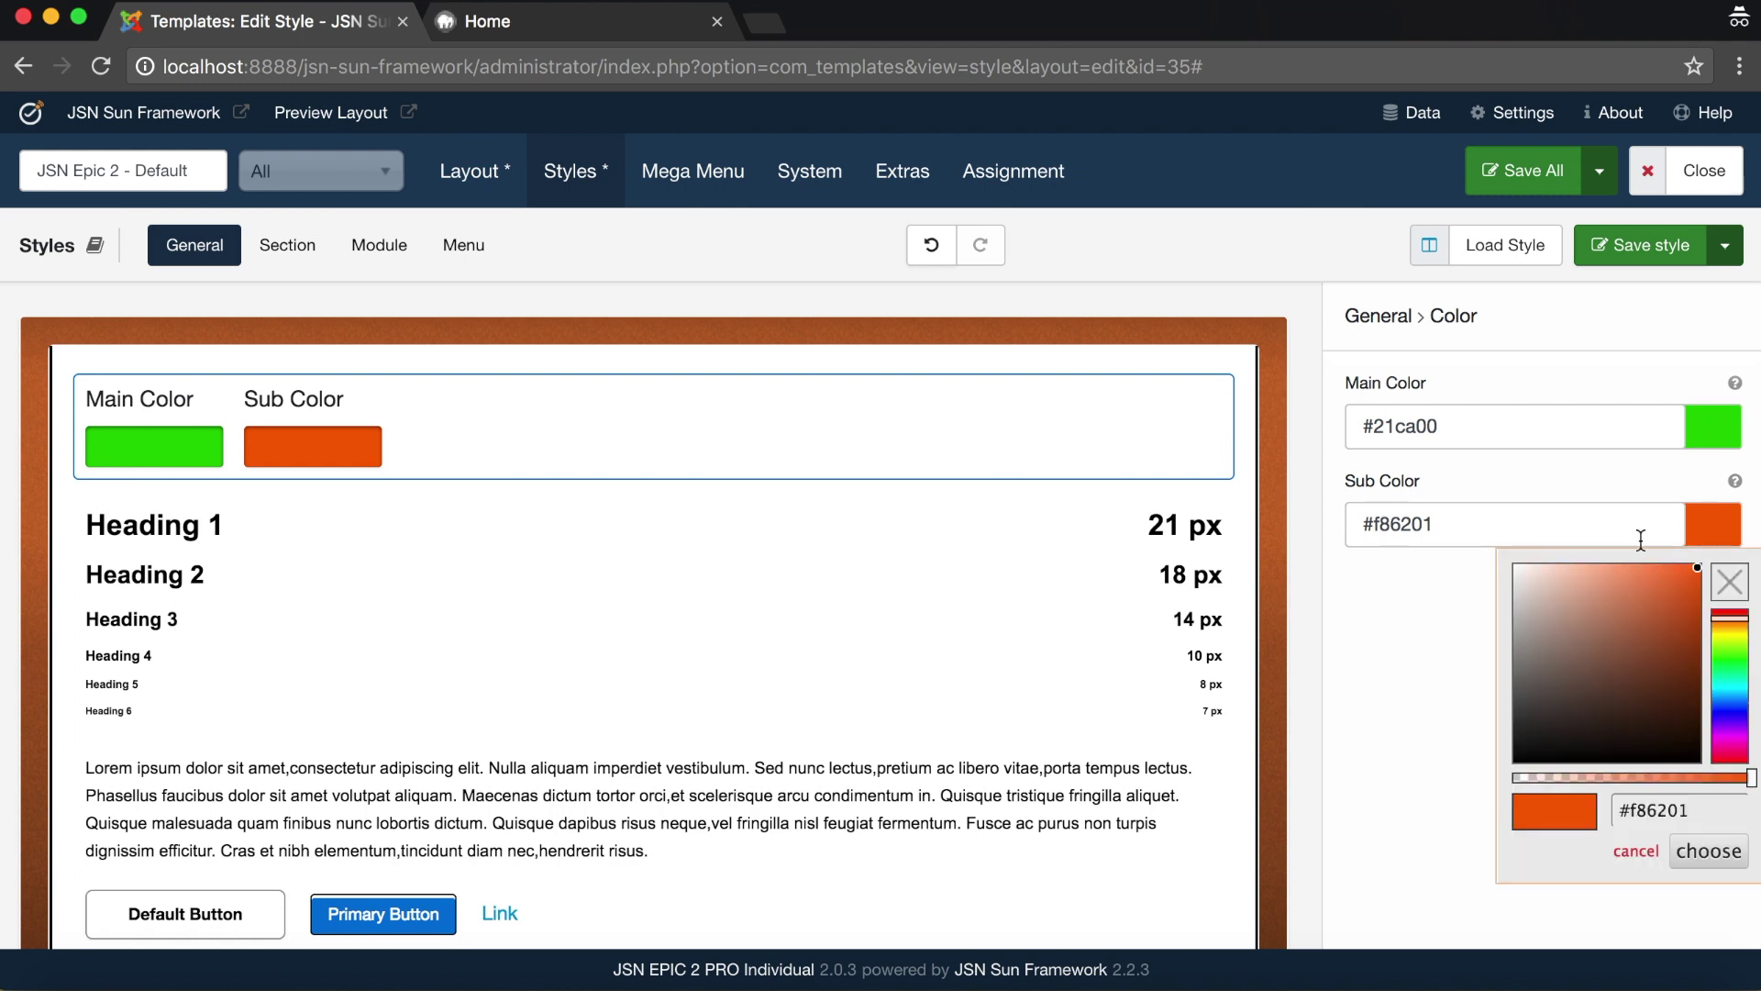
{"action": "left_click", "coordinate": [1637, 851]}
{"action": "left_click", "coordinate": [1642, 245]}
{"action": "left_click", "coordinate": [1530, 186]}
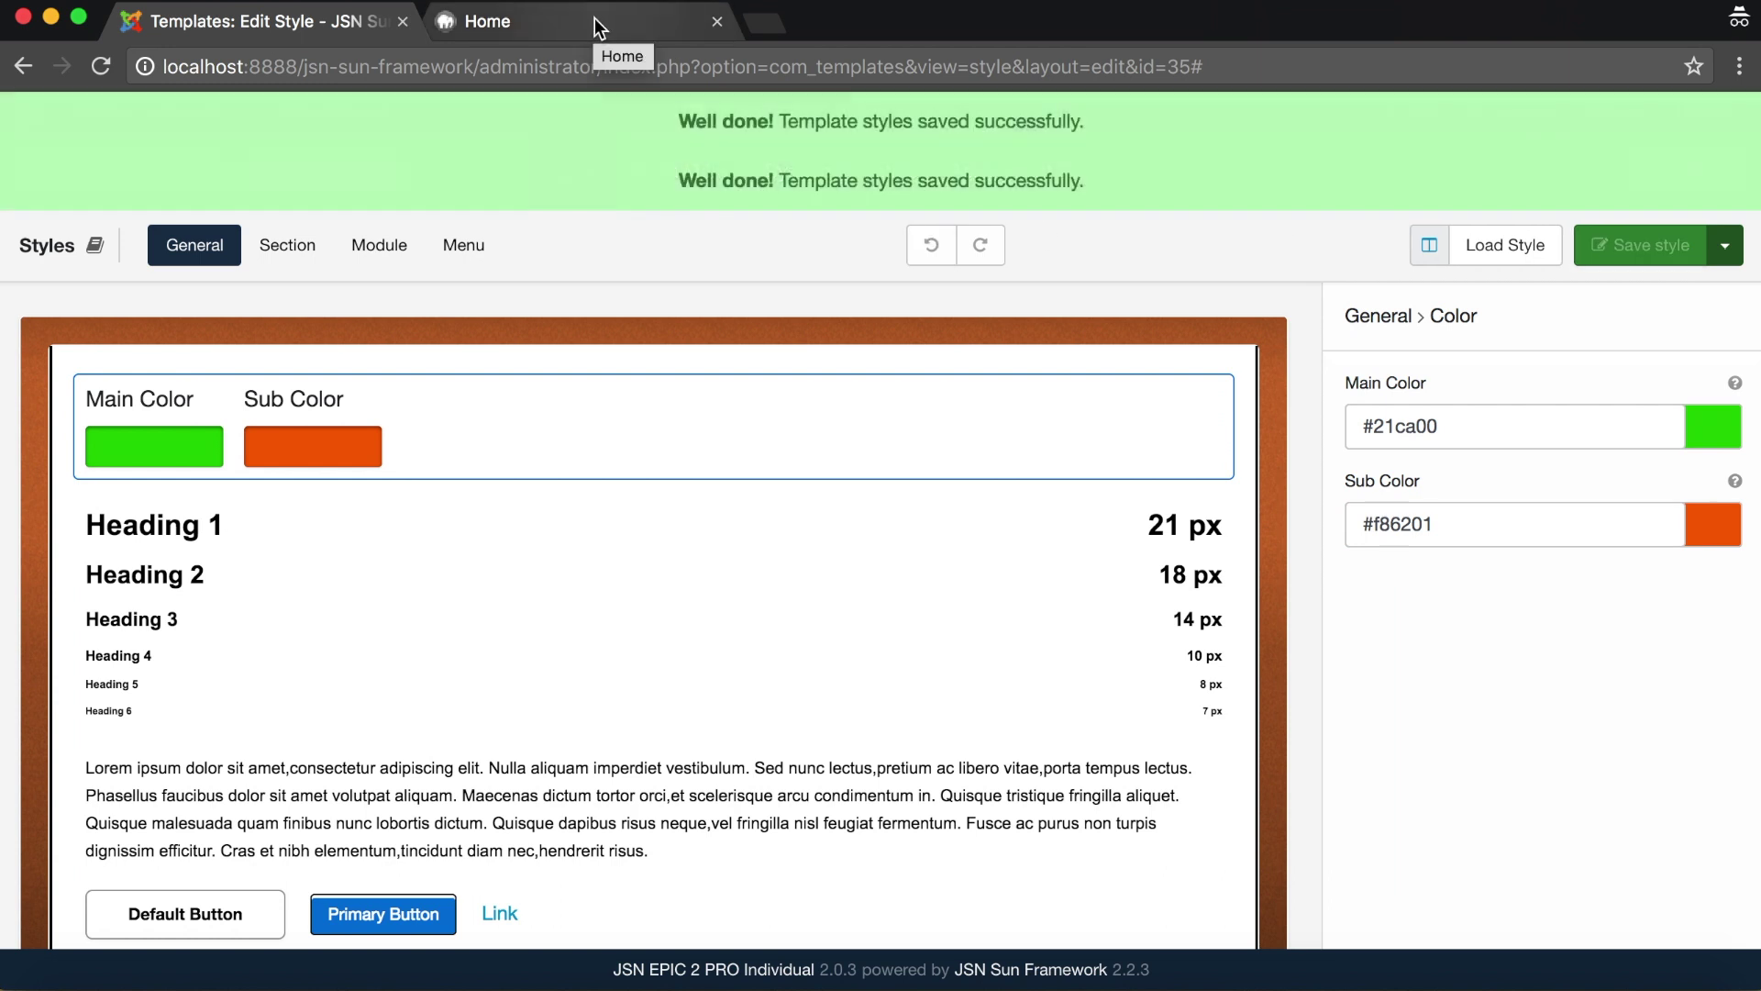
Reload the JSN Epic home page and scroll down to see the green links
{"action": "left_click", "coordinate": [608, 20]}
{"action": "left_click", "coordinate": [100, 67]}
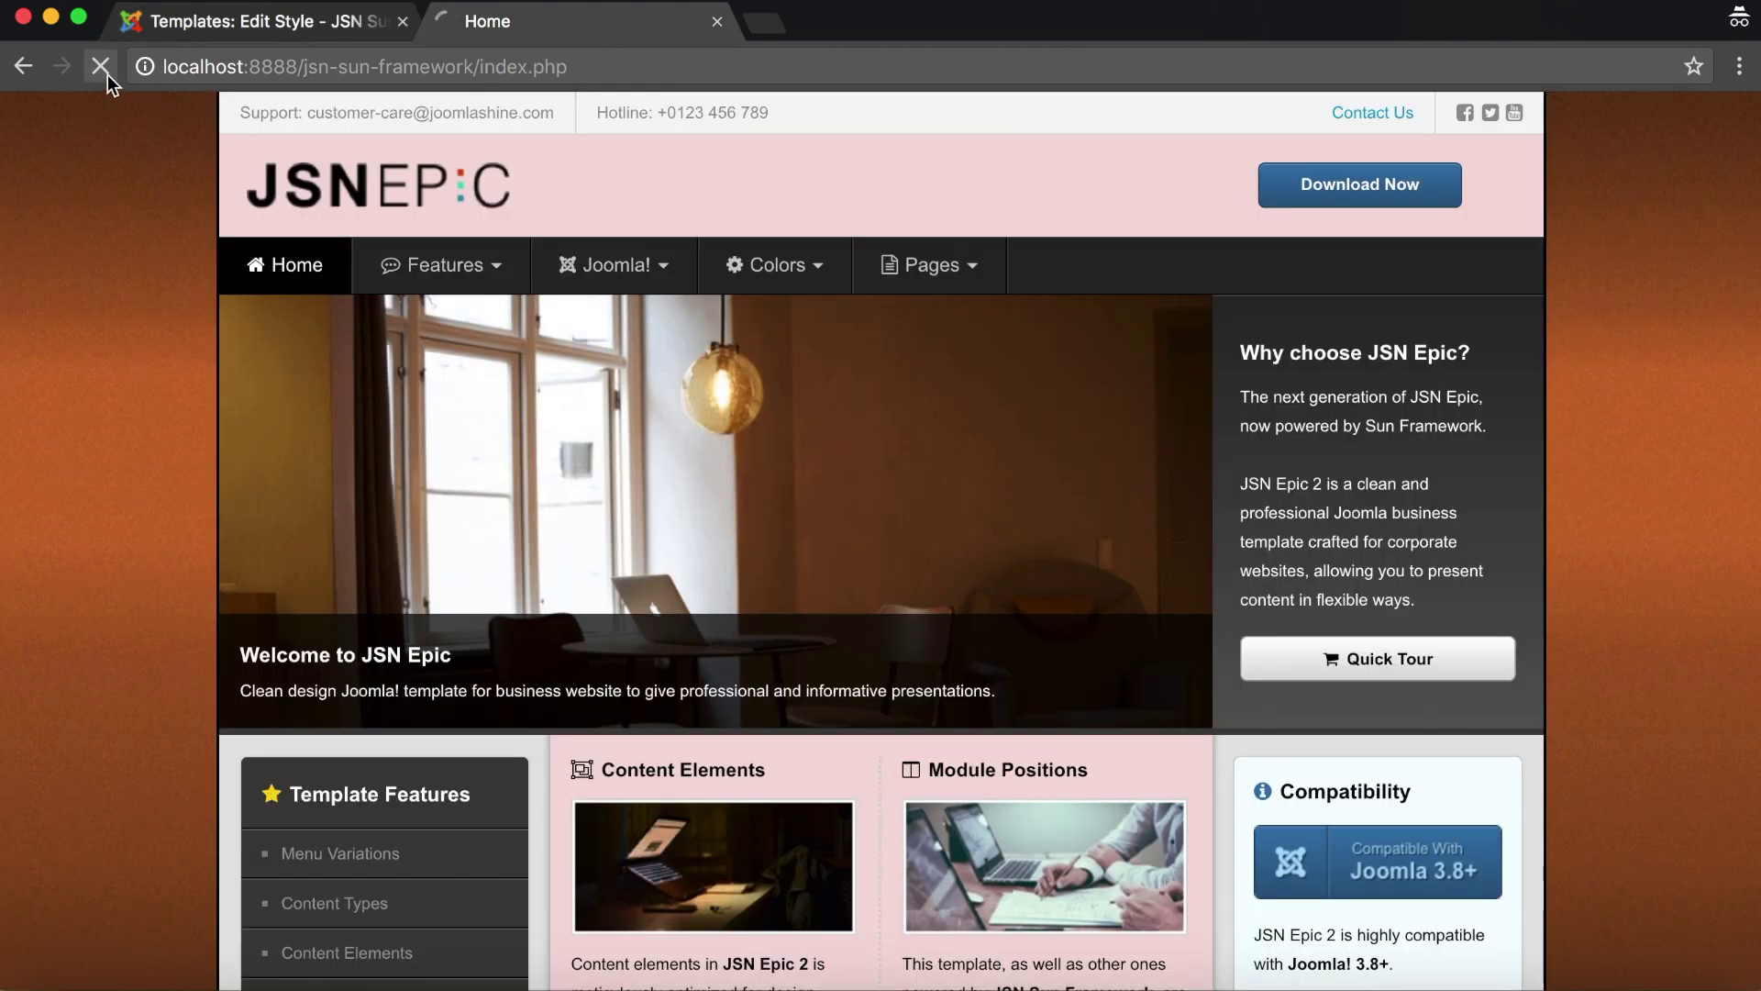
{"action": "scroll", "coordinate": [983, 741], "scroll_direction": "down", "scroll_amount": 6}
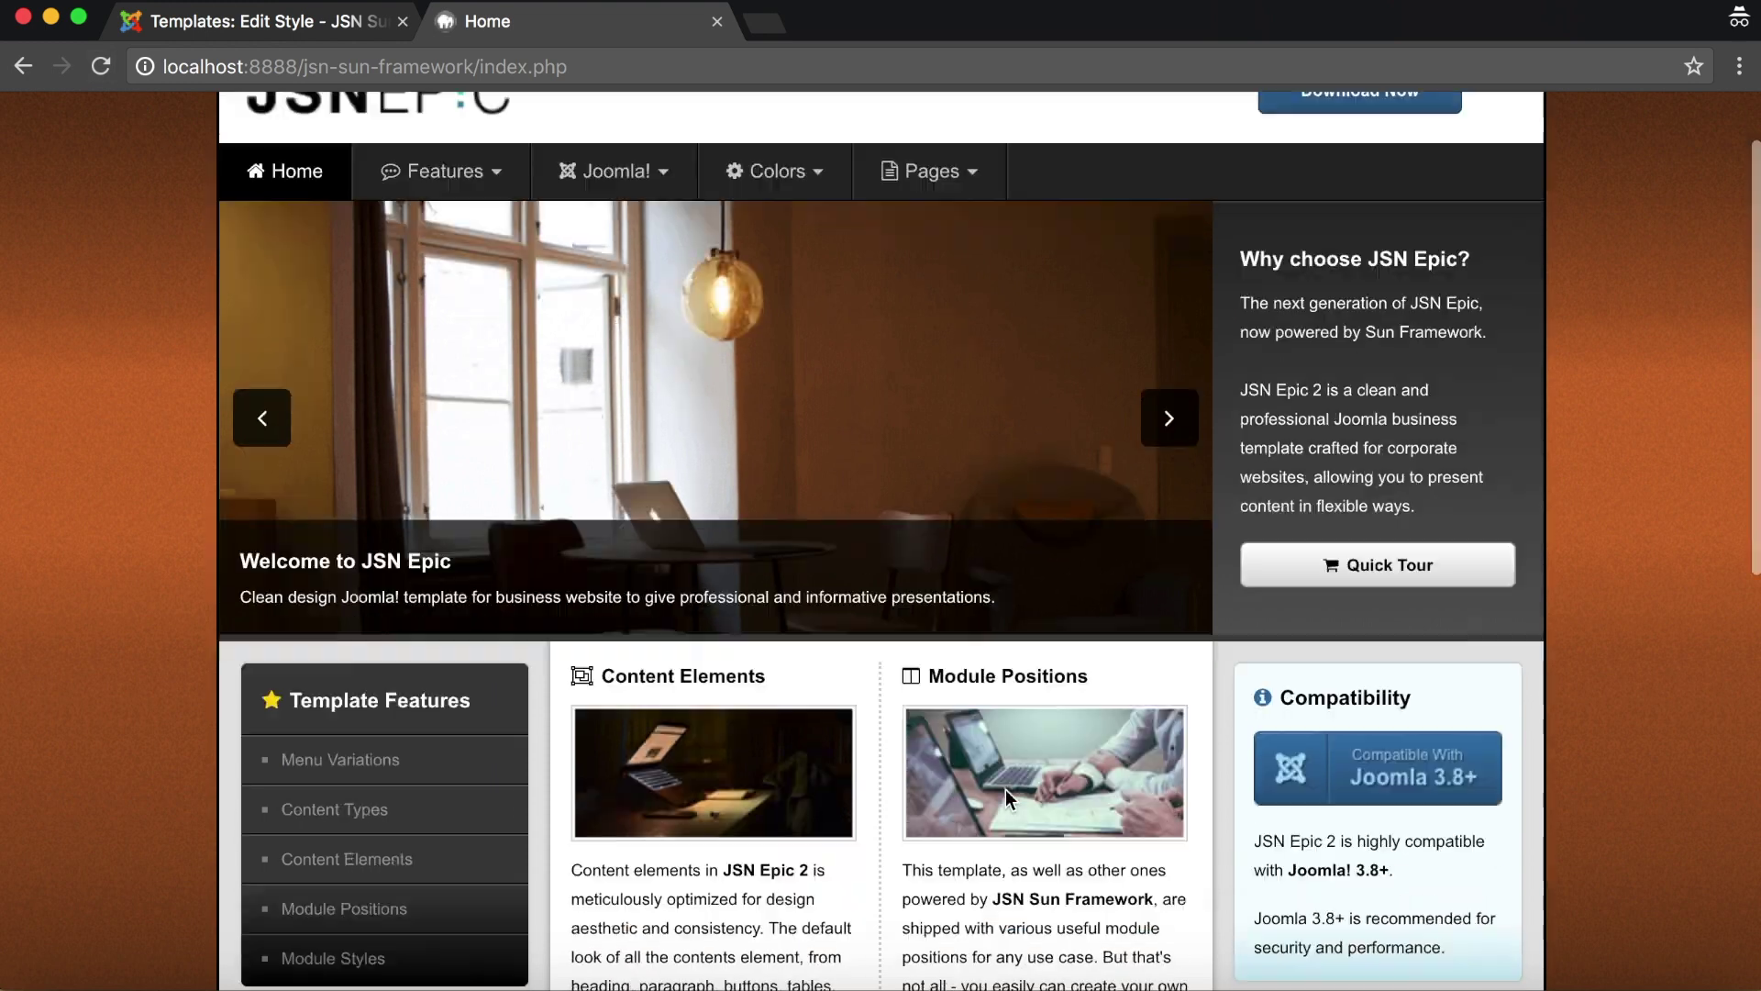
{"action": "scroll", "coordinate": [982, 741], "scroll_direction": "down", "scroll_amount": 1}
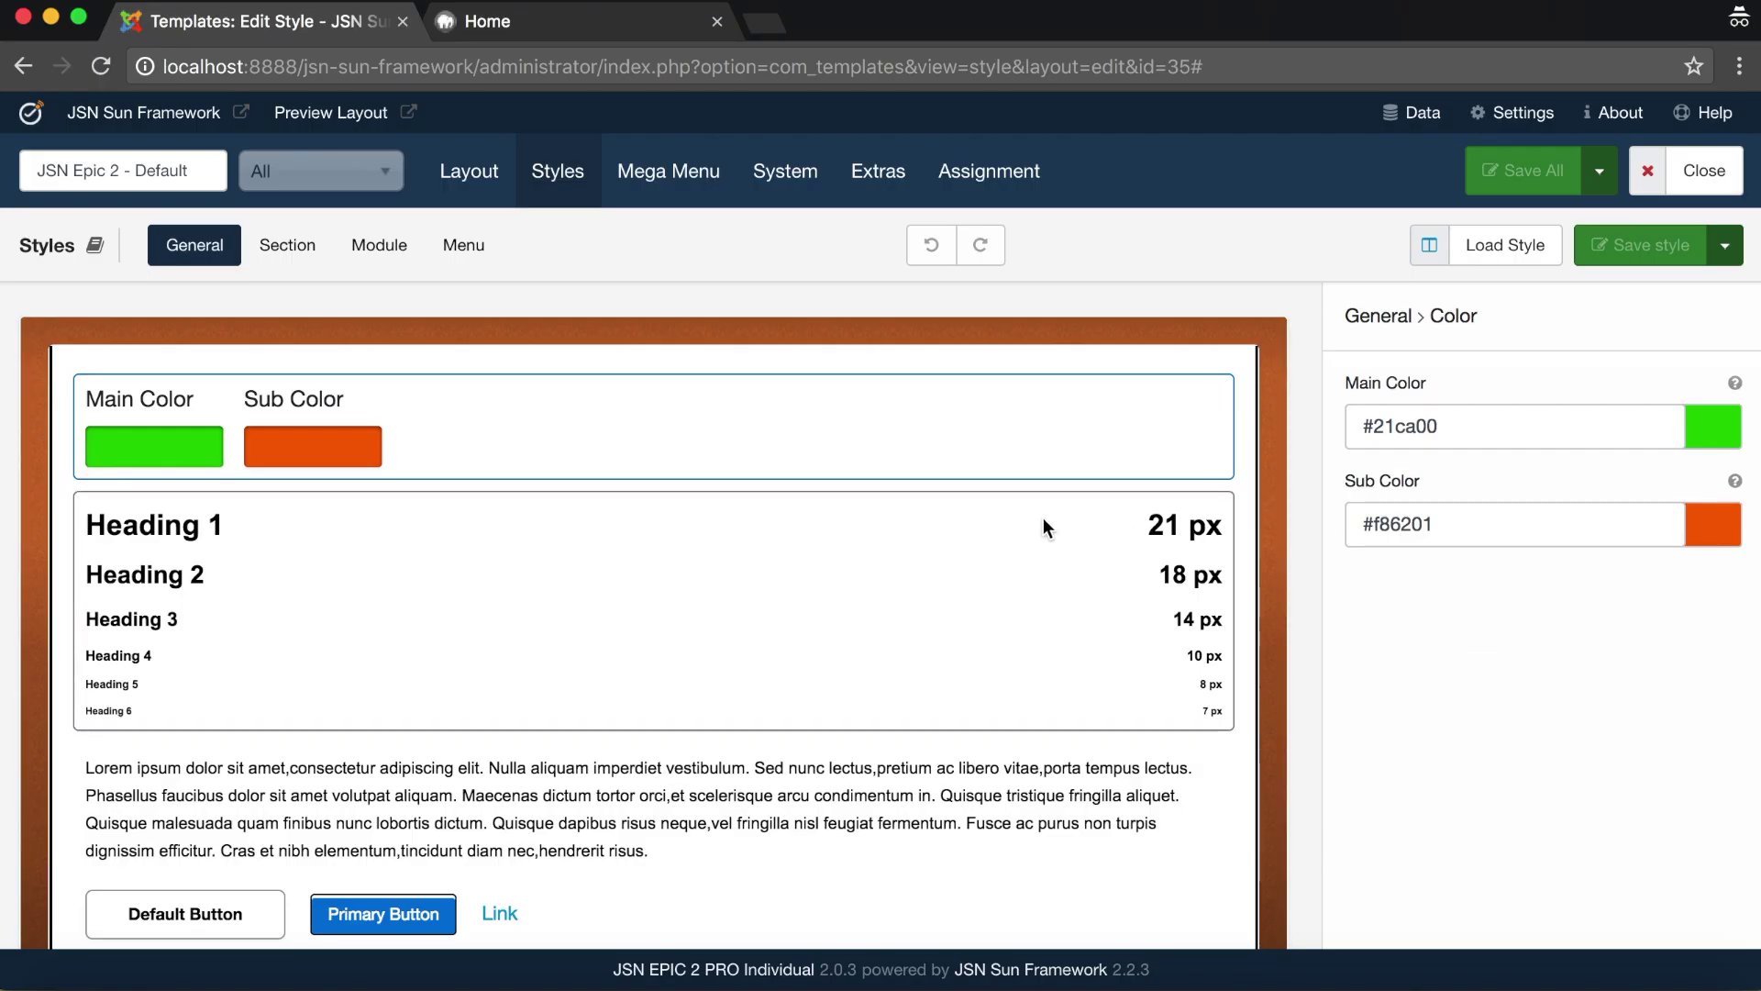
Set the heading color to the orange Sub Color instead of the Main Color
{"action": "left_click", "coordinate": [1043, 517]}
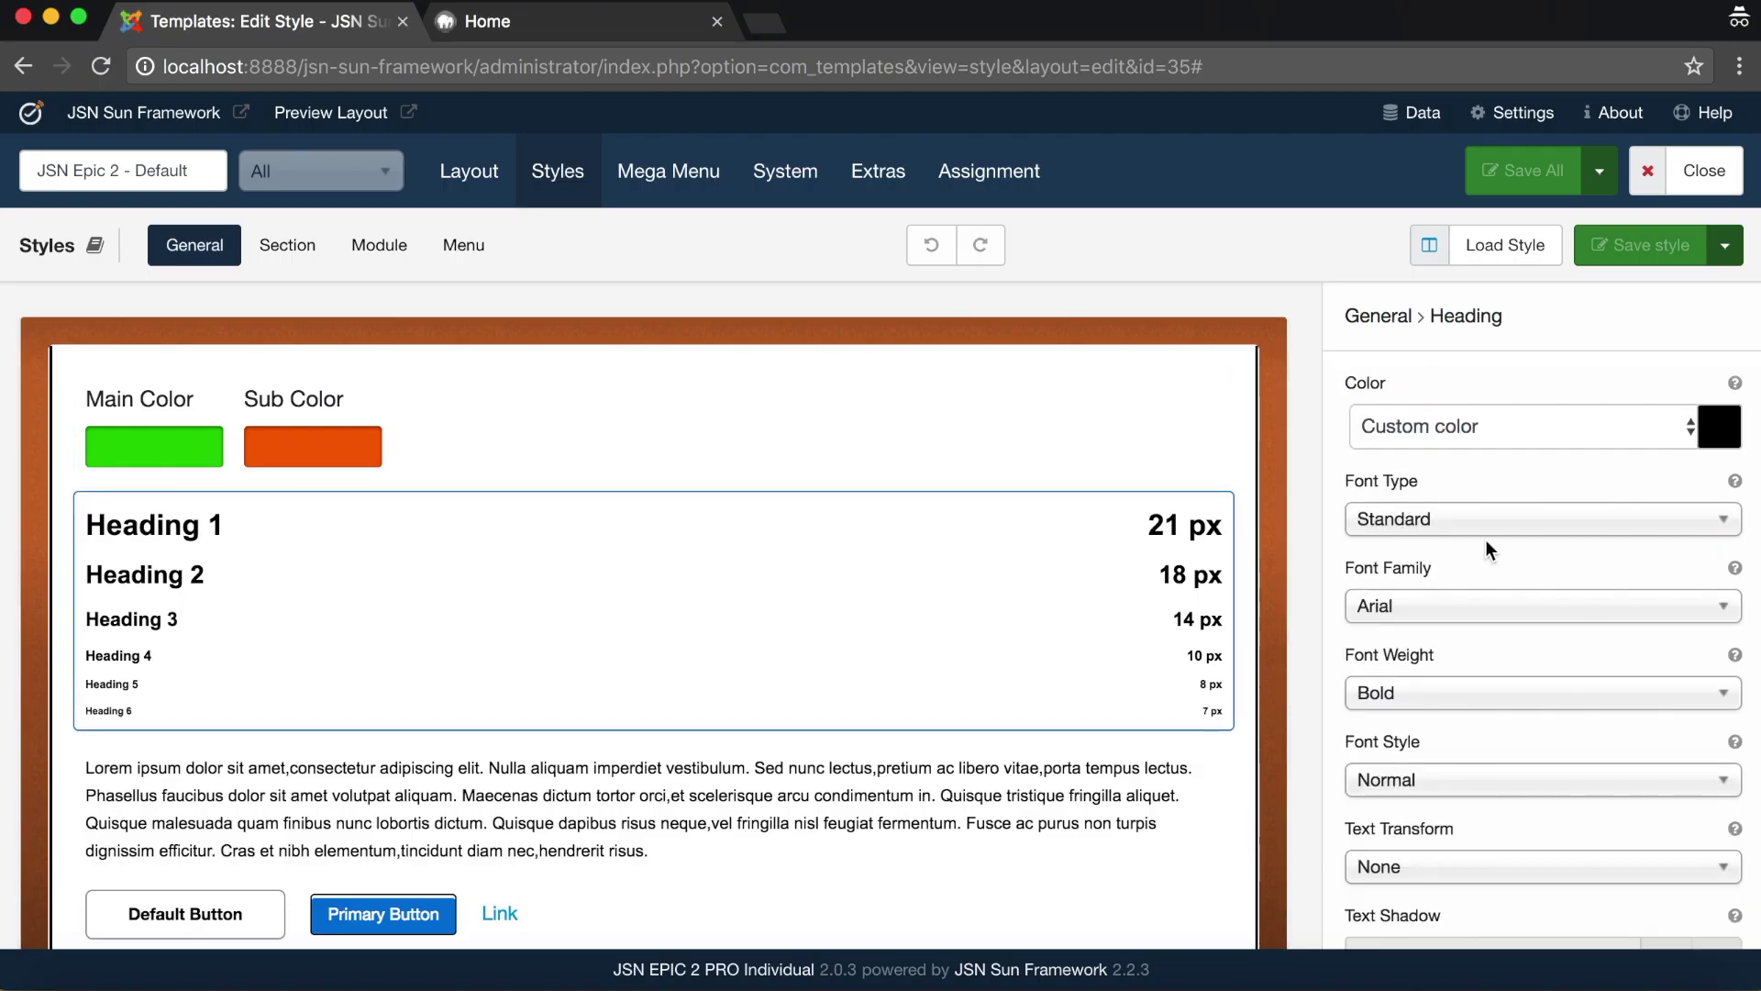
{"action": "scroll", "coordinate": [1486, 544], "scroll_direction": "down", "scroll_amount": 4}
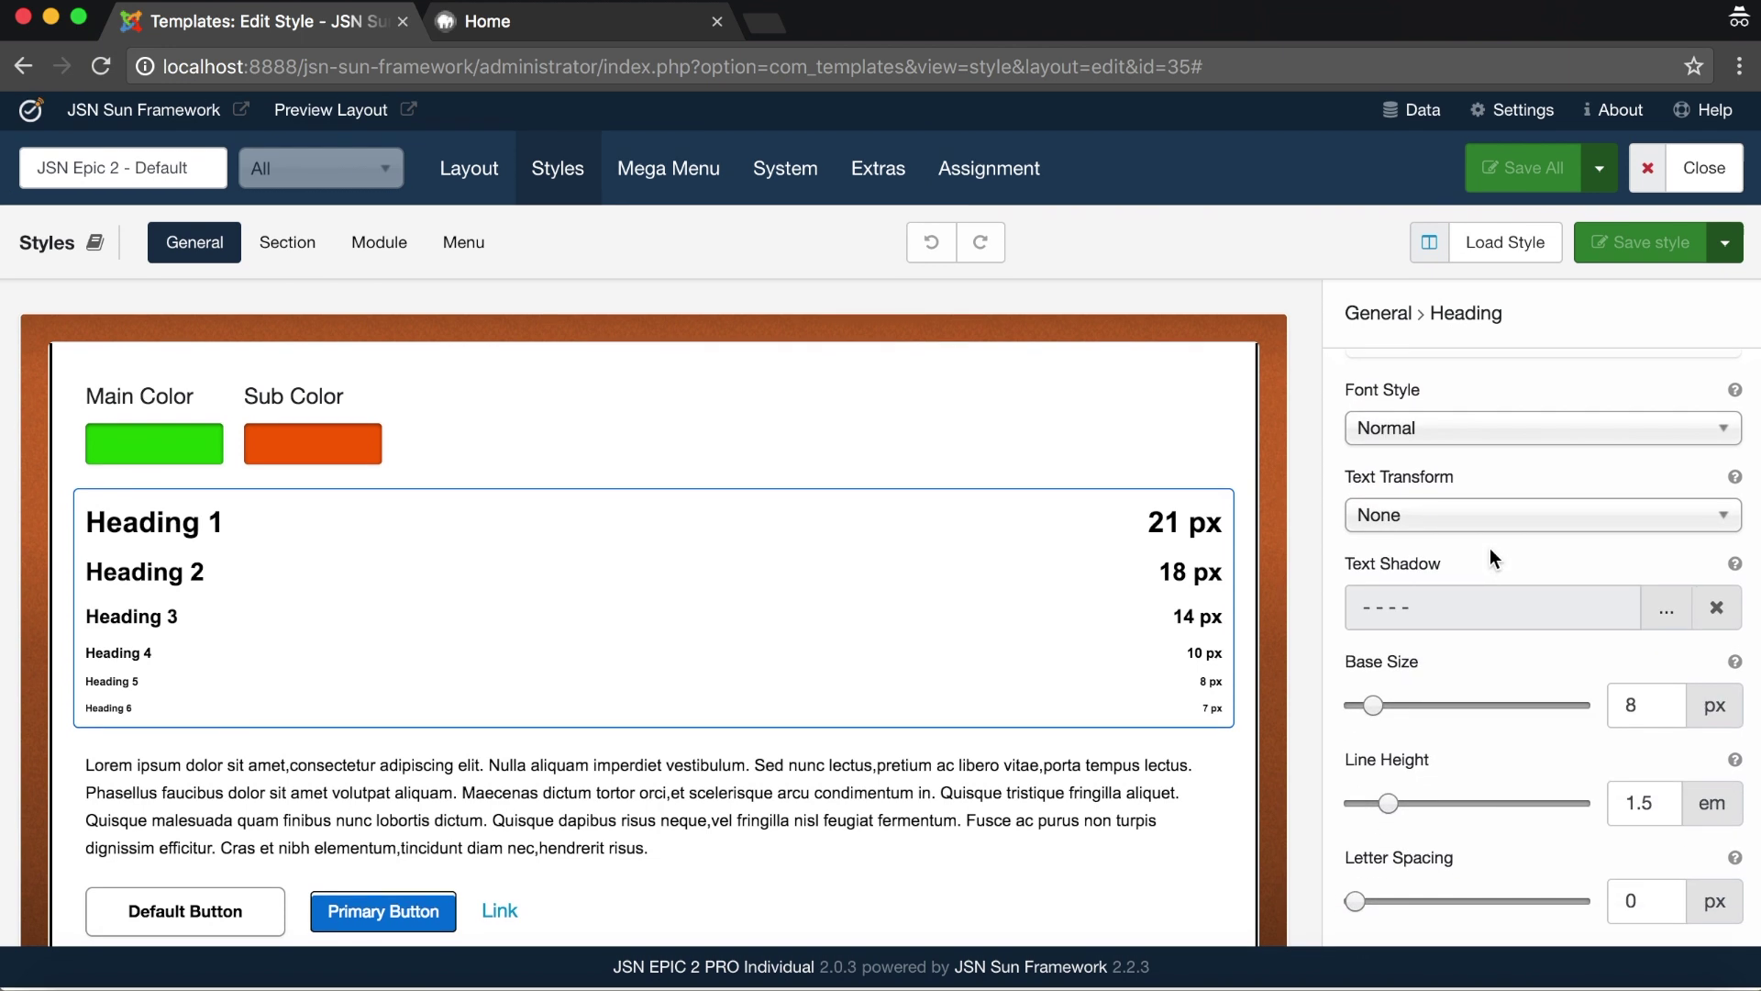
{"action": "scroll", "coordinate": [1493, 557], "scroll_direction": "up", "scroll_amount": 4}
{"action": "left_click", "coordinate": [1559, 426]}
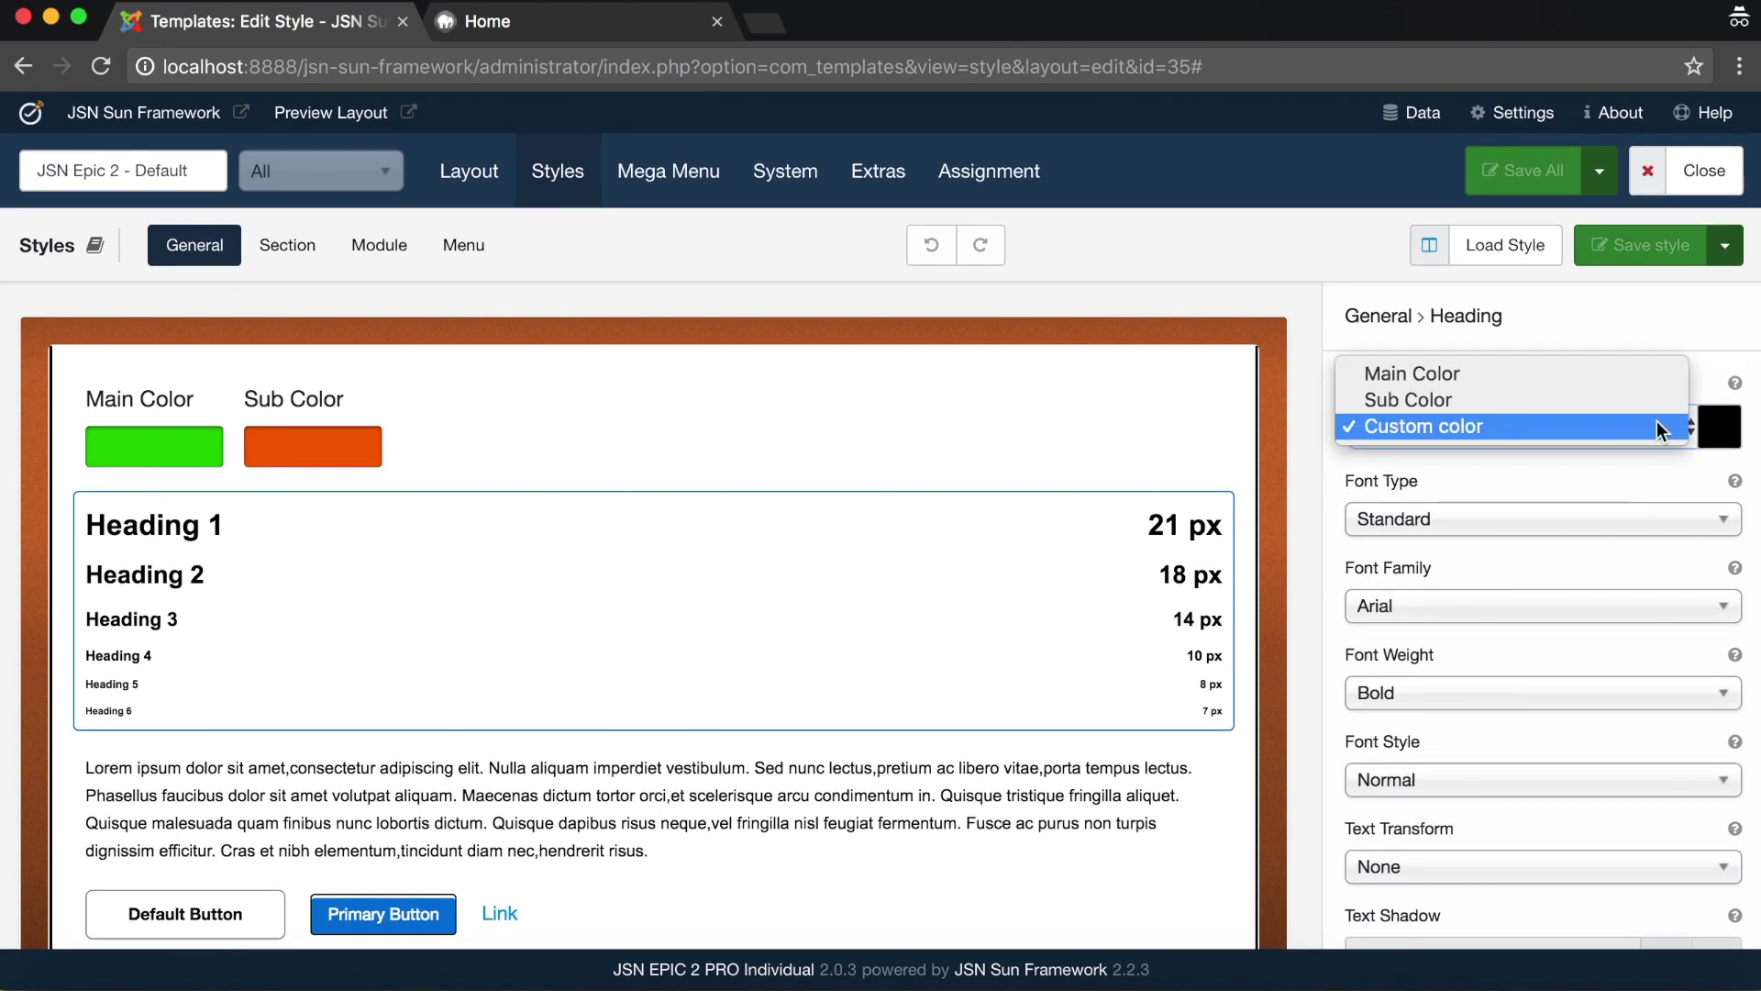
{"action": "left_click", "coordinate": [1512, 365]}
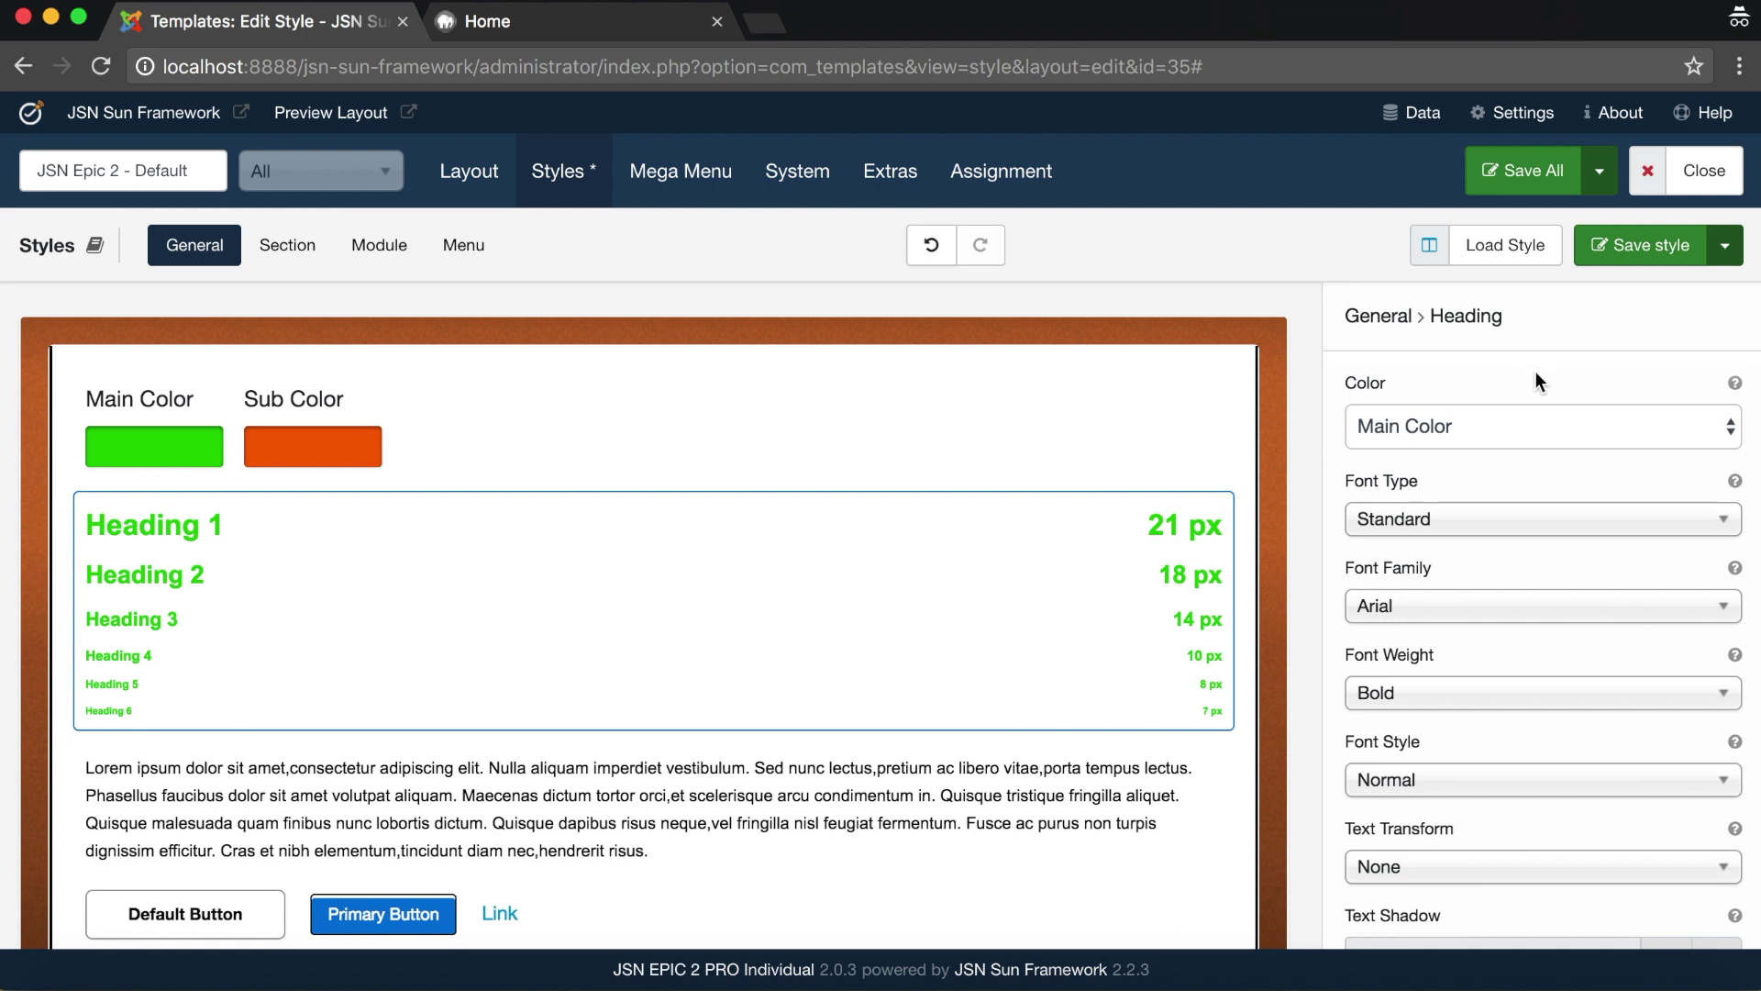
{"action": "left_click", "coordinate": [1551, 428]}
{"action": "left_click", "coordinate": [1529, 446]}
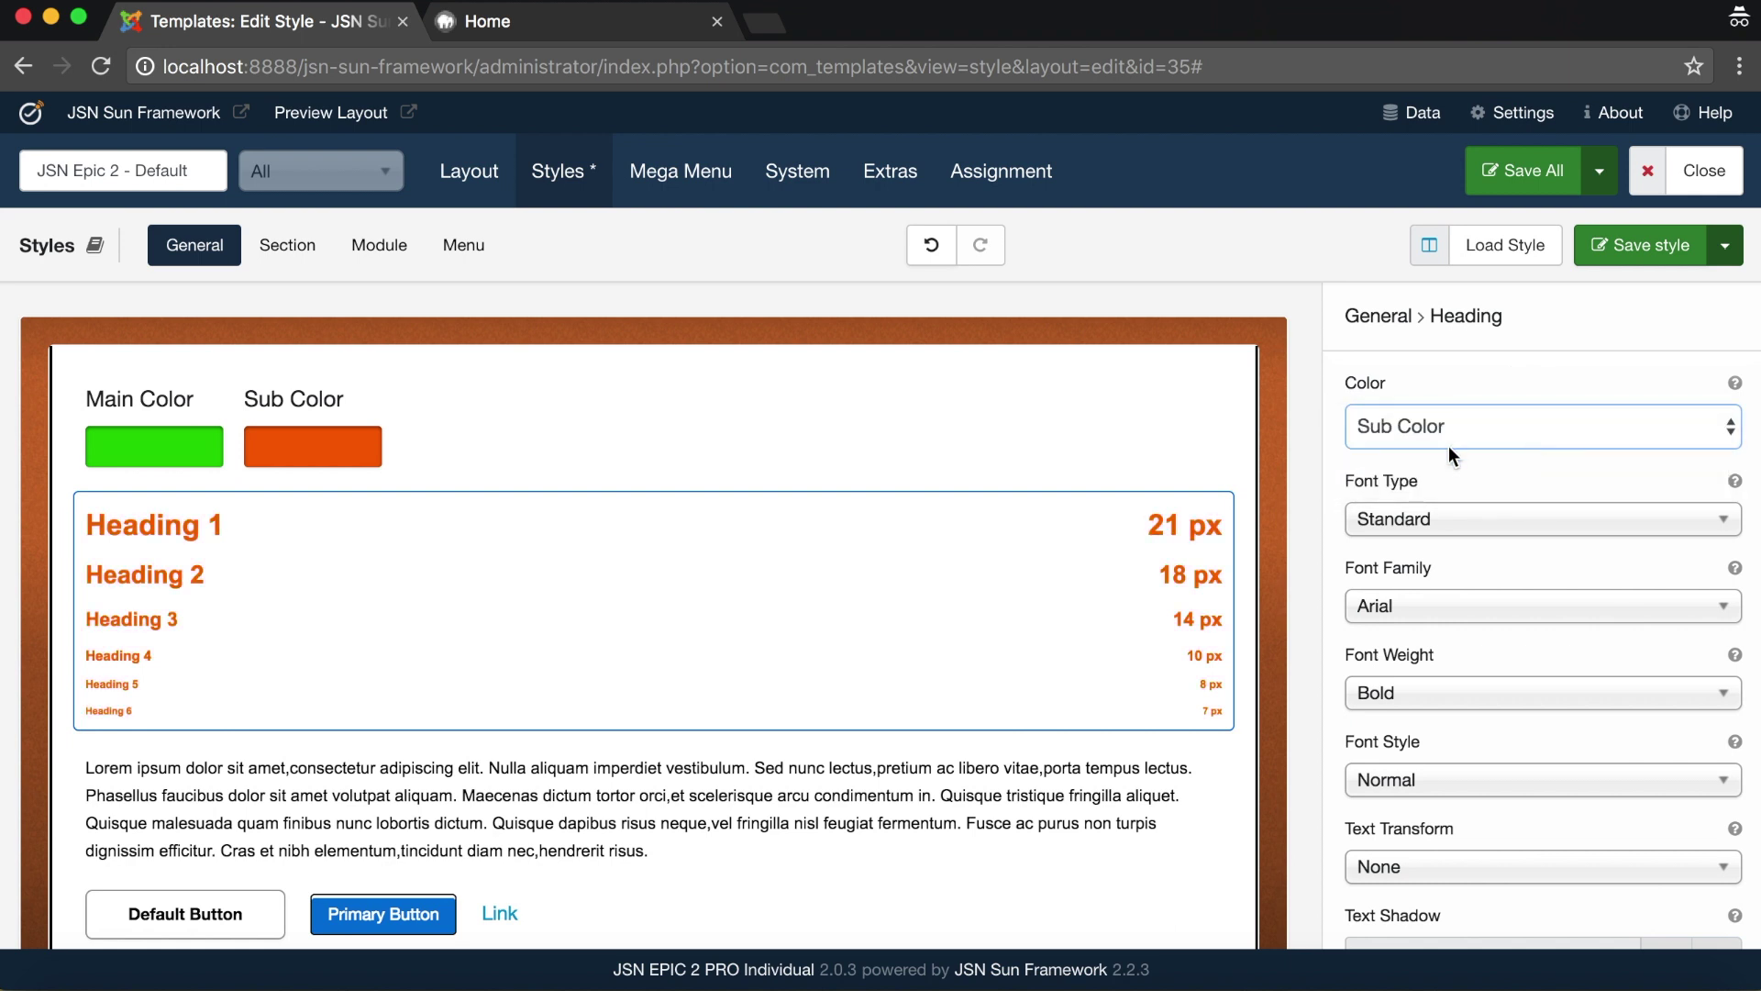
Keep the headings in Standard font type, Arial, bold
{"action": "left_click", "coordinate": [1542, 518]}
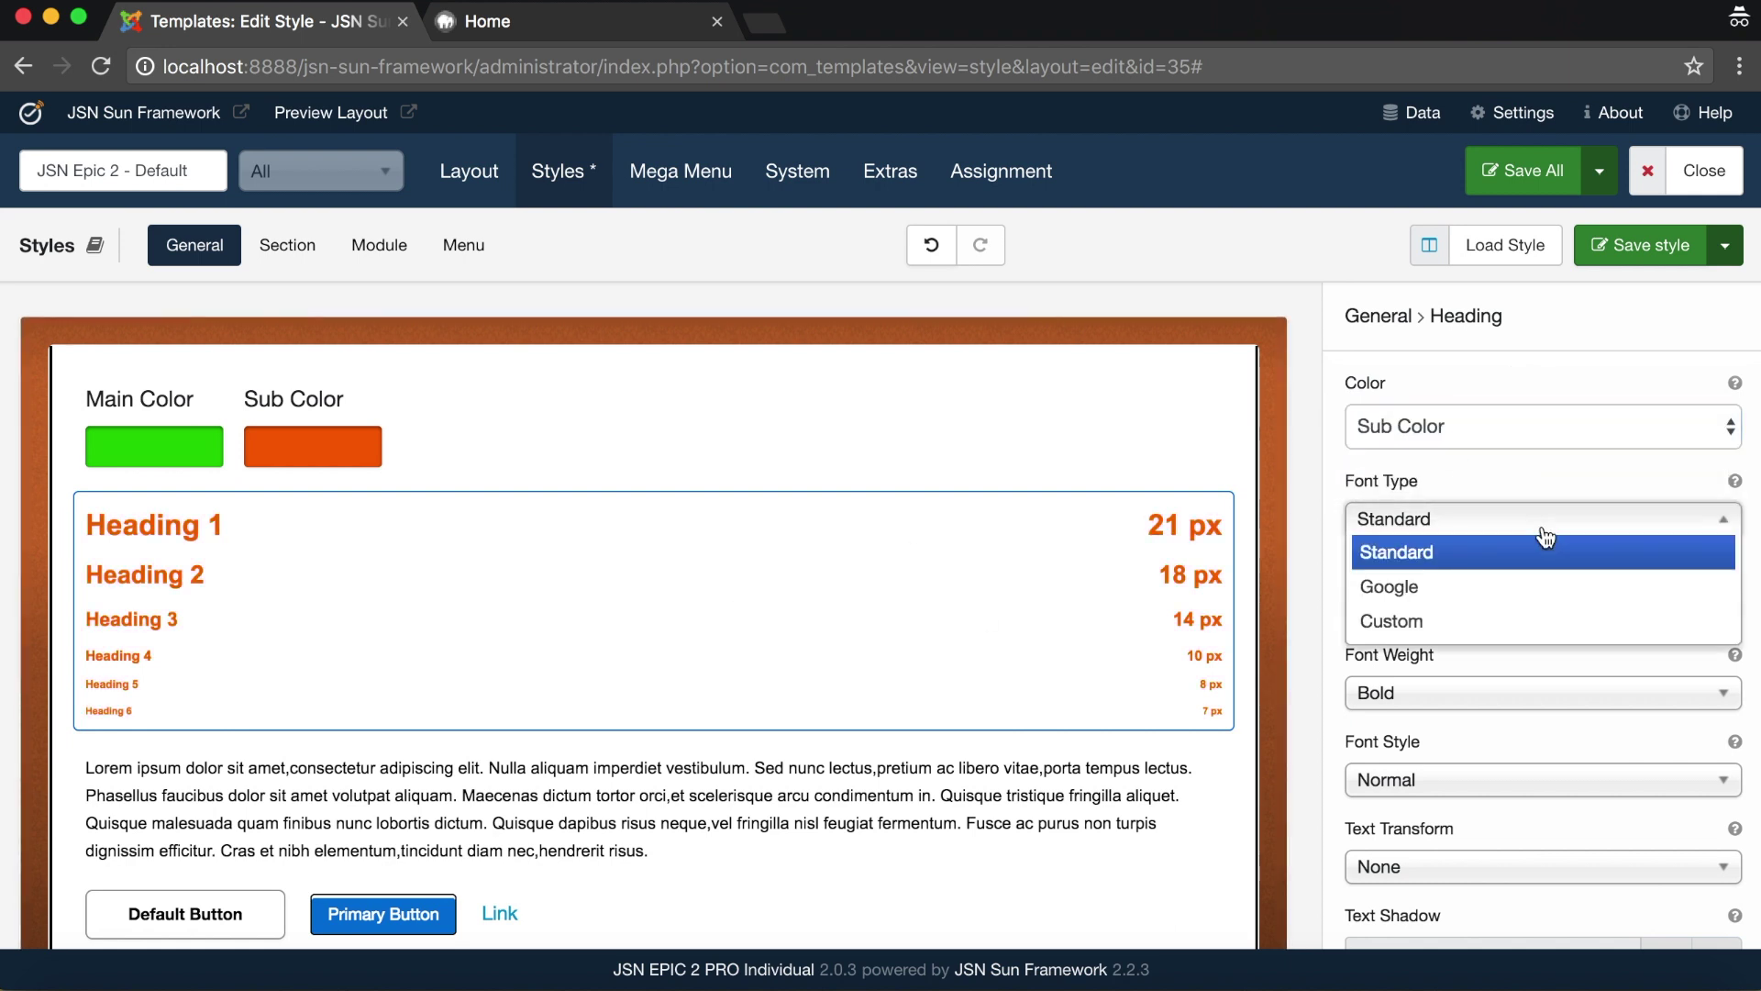
{"action": "left_click", "coordinate": [1550, 545]}
{"action": "left_click", "coordinate": [1485, 613]}
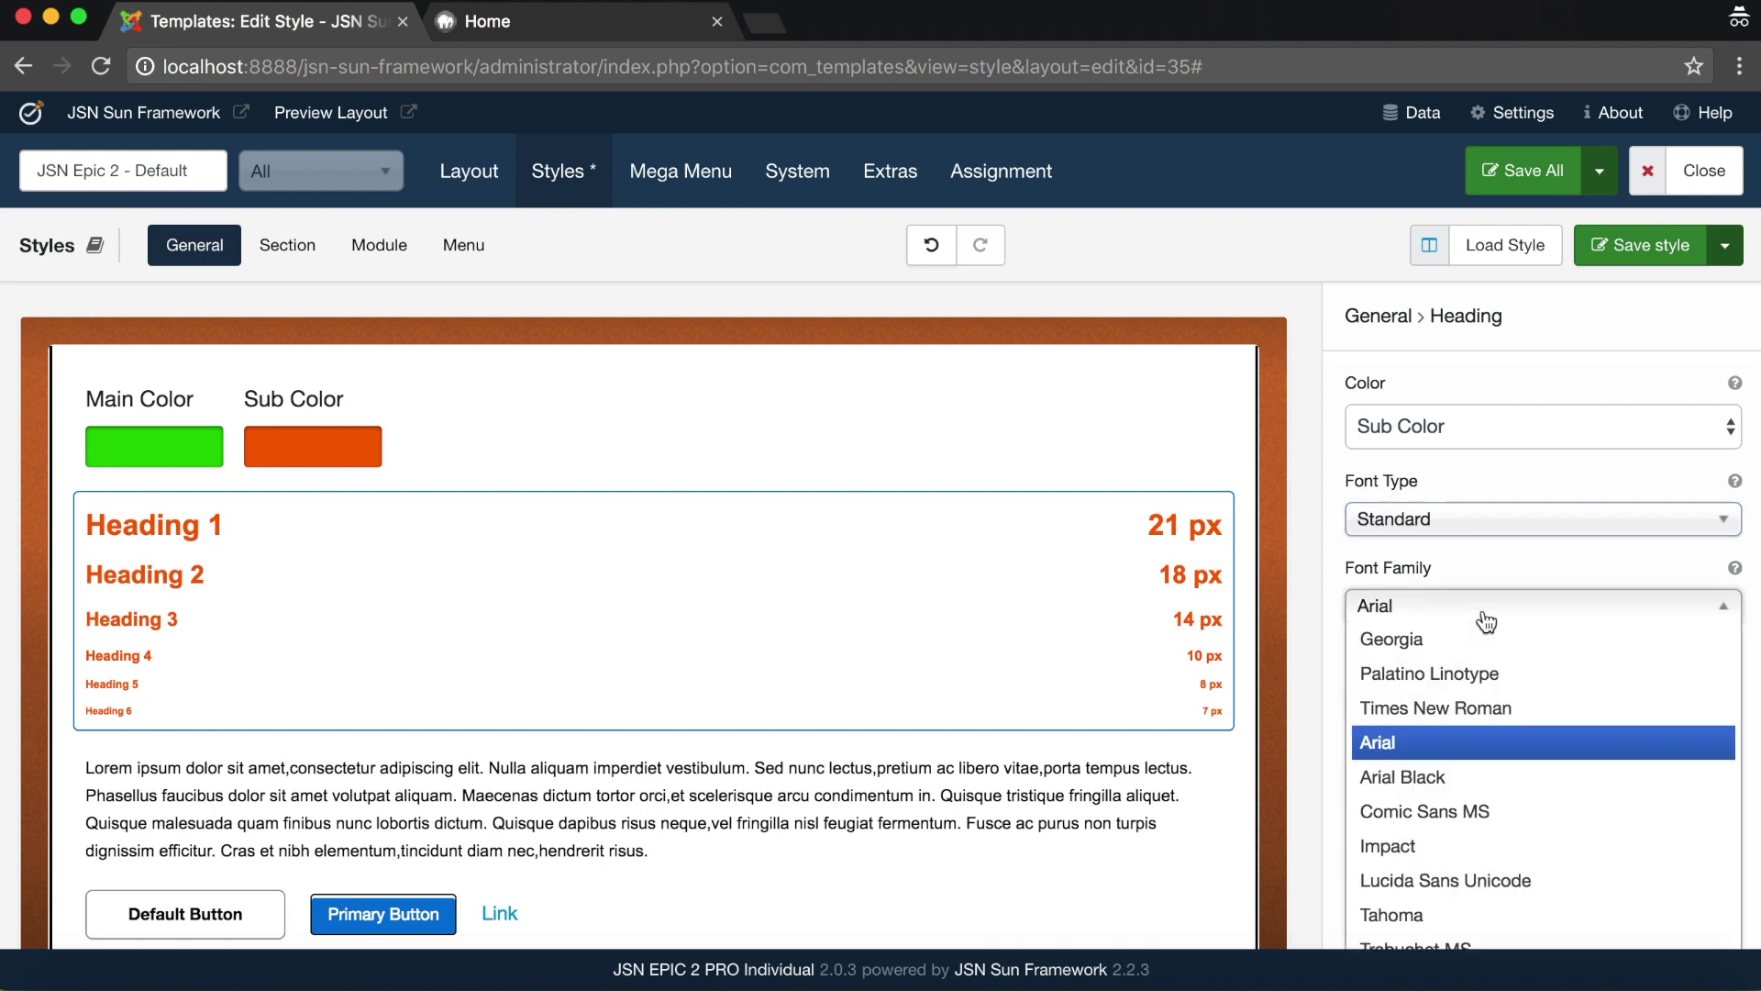
{"action": "left_click", "coordinate": [1563, 554]}
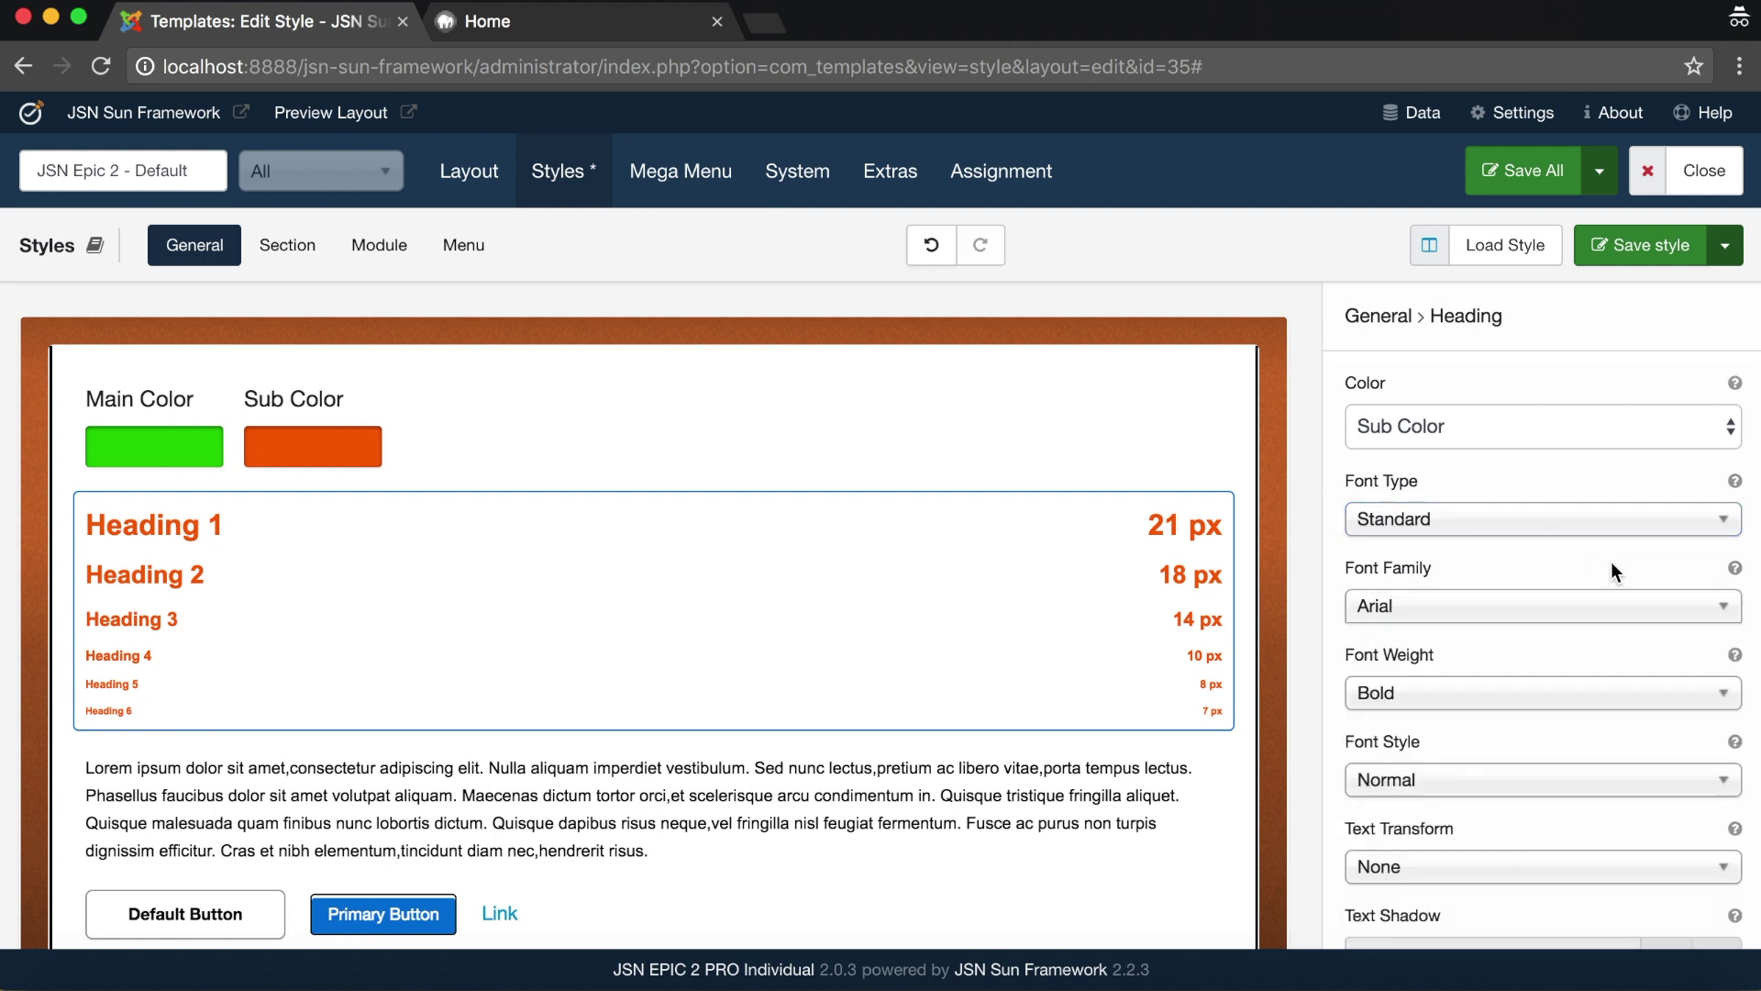
{"action": "scroll", "coordinate": [1621, 679], "scroll_direction": "down", "scroll_amount": 3}
{"action": "left_click", "coordinate": [1621, 570]}
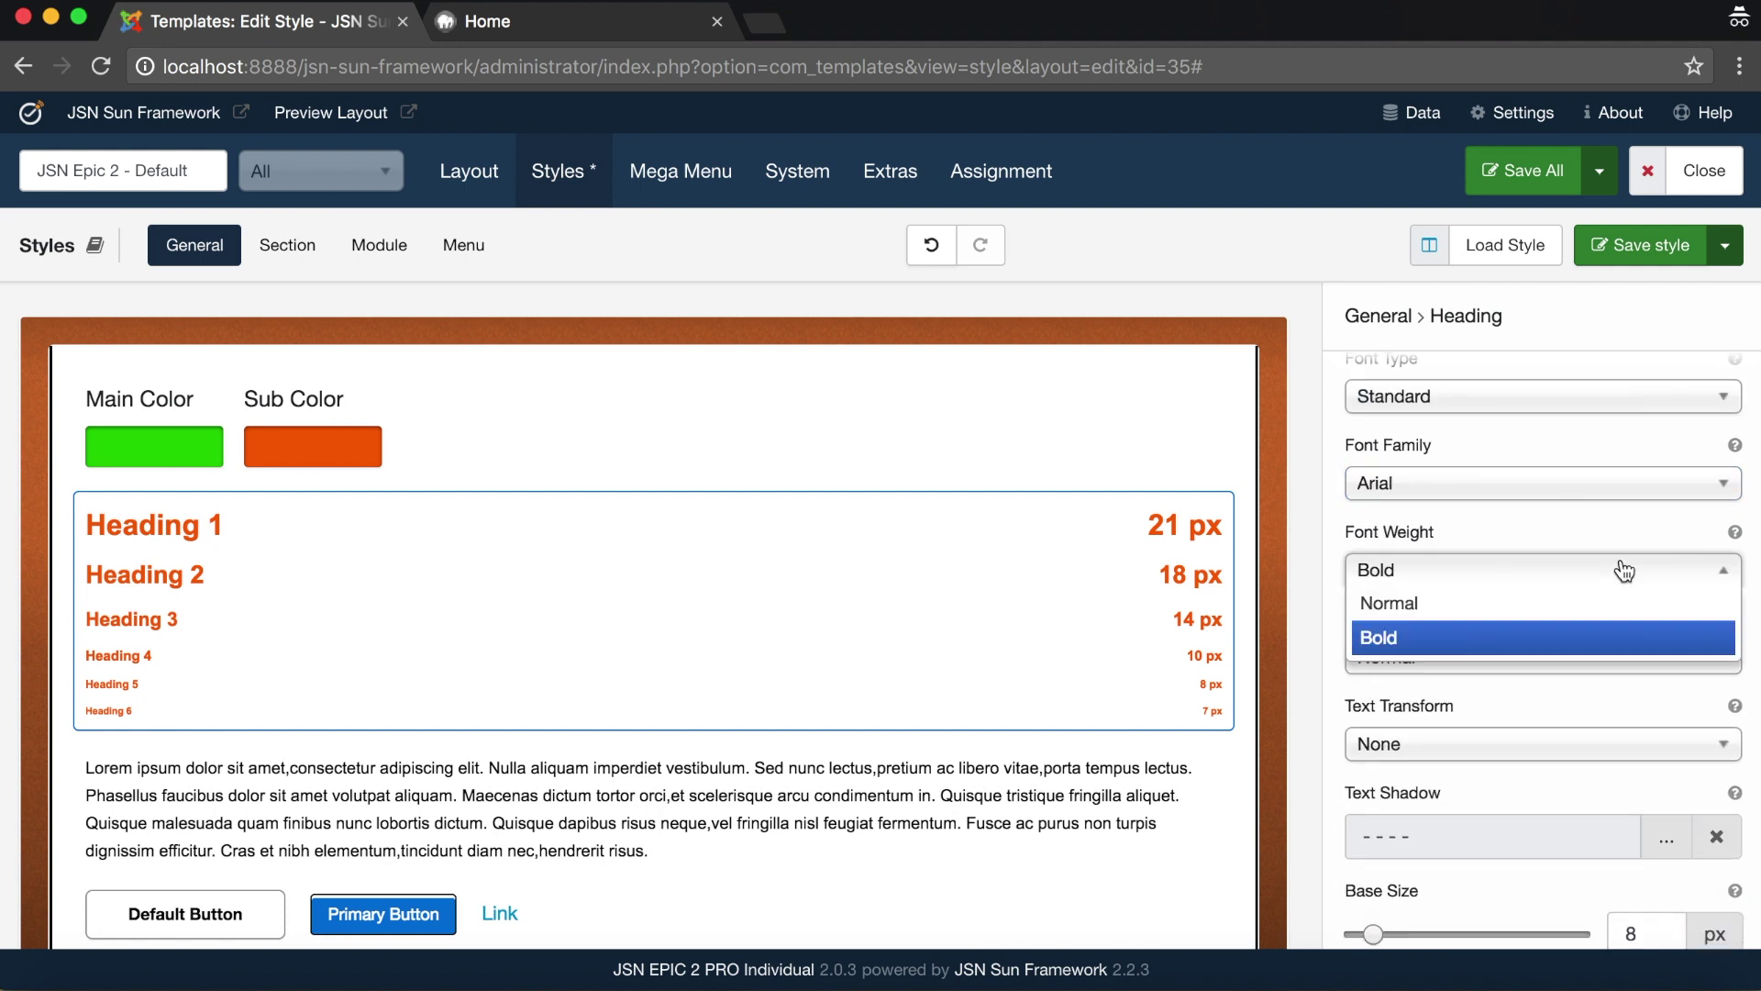
{"action": "left_click", "coordinate": [1625, 570]}
Make the headings Italic with Uppercase text transform
{"action": "left_click", "coordinate": [1597, 676]}
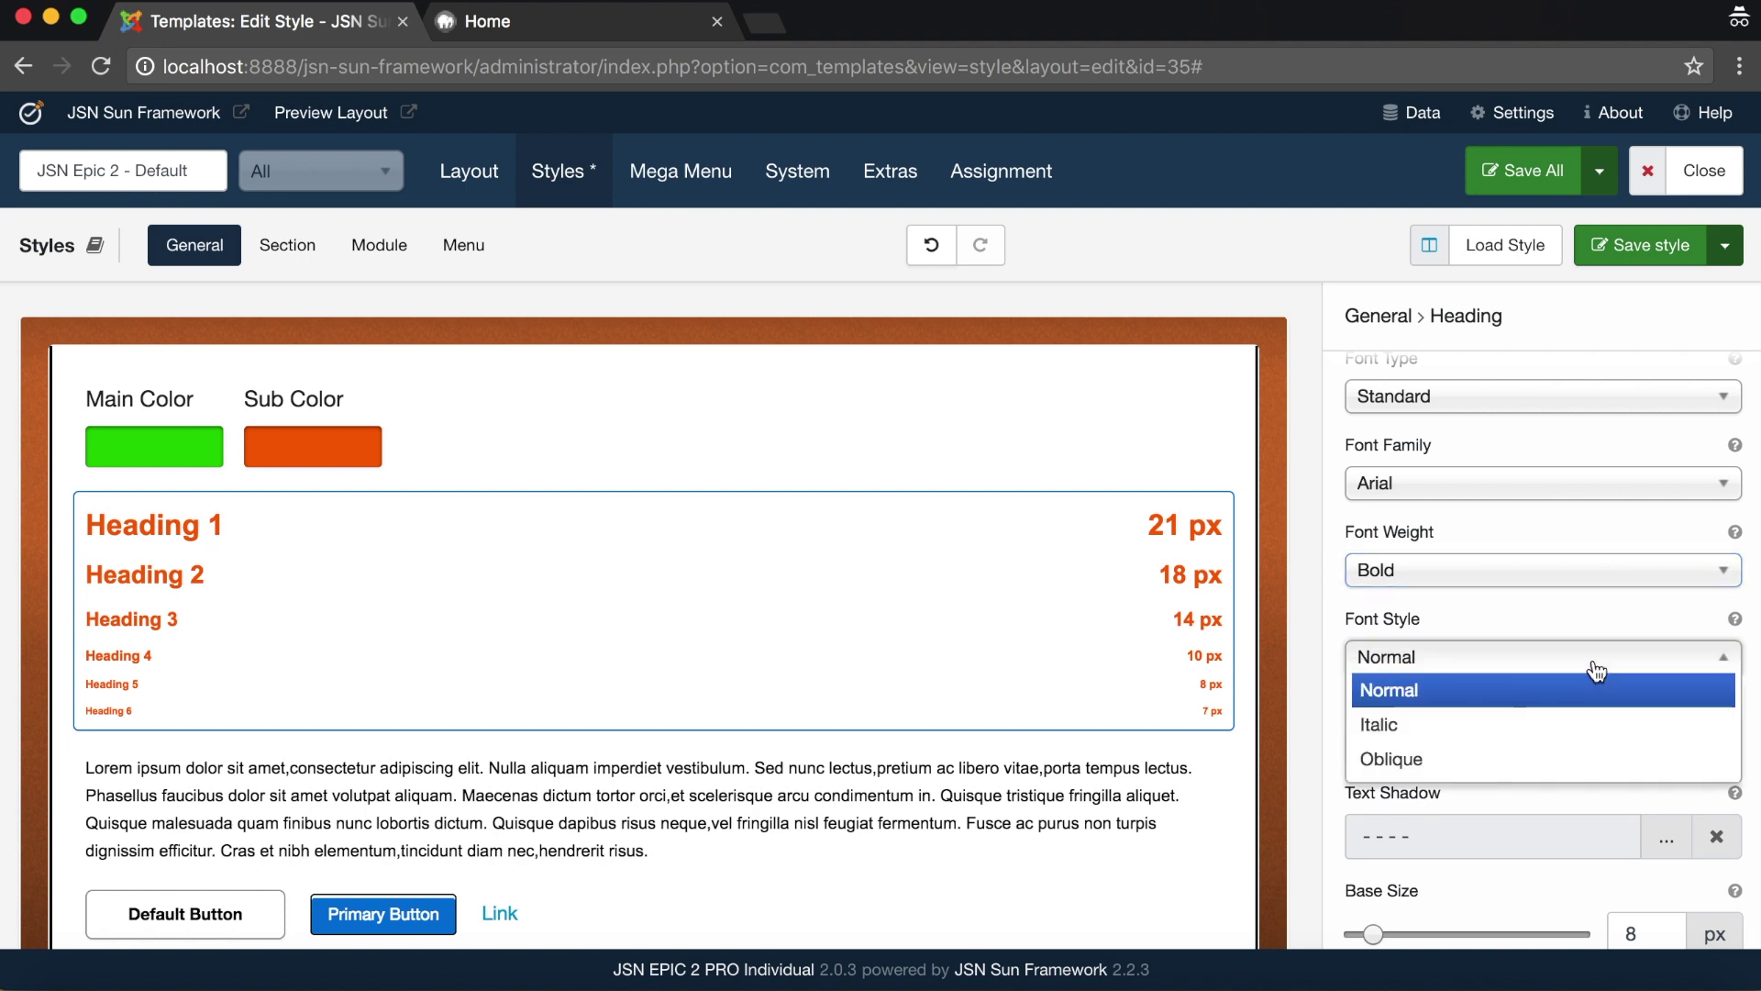
{"action": "left_click", "coordinate": [1471, 724]}
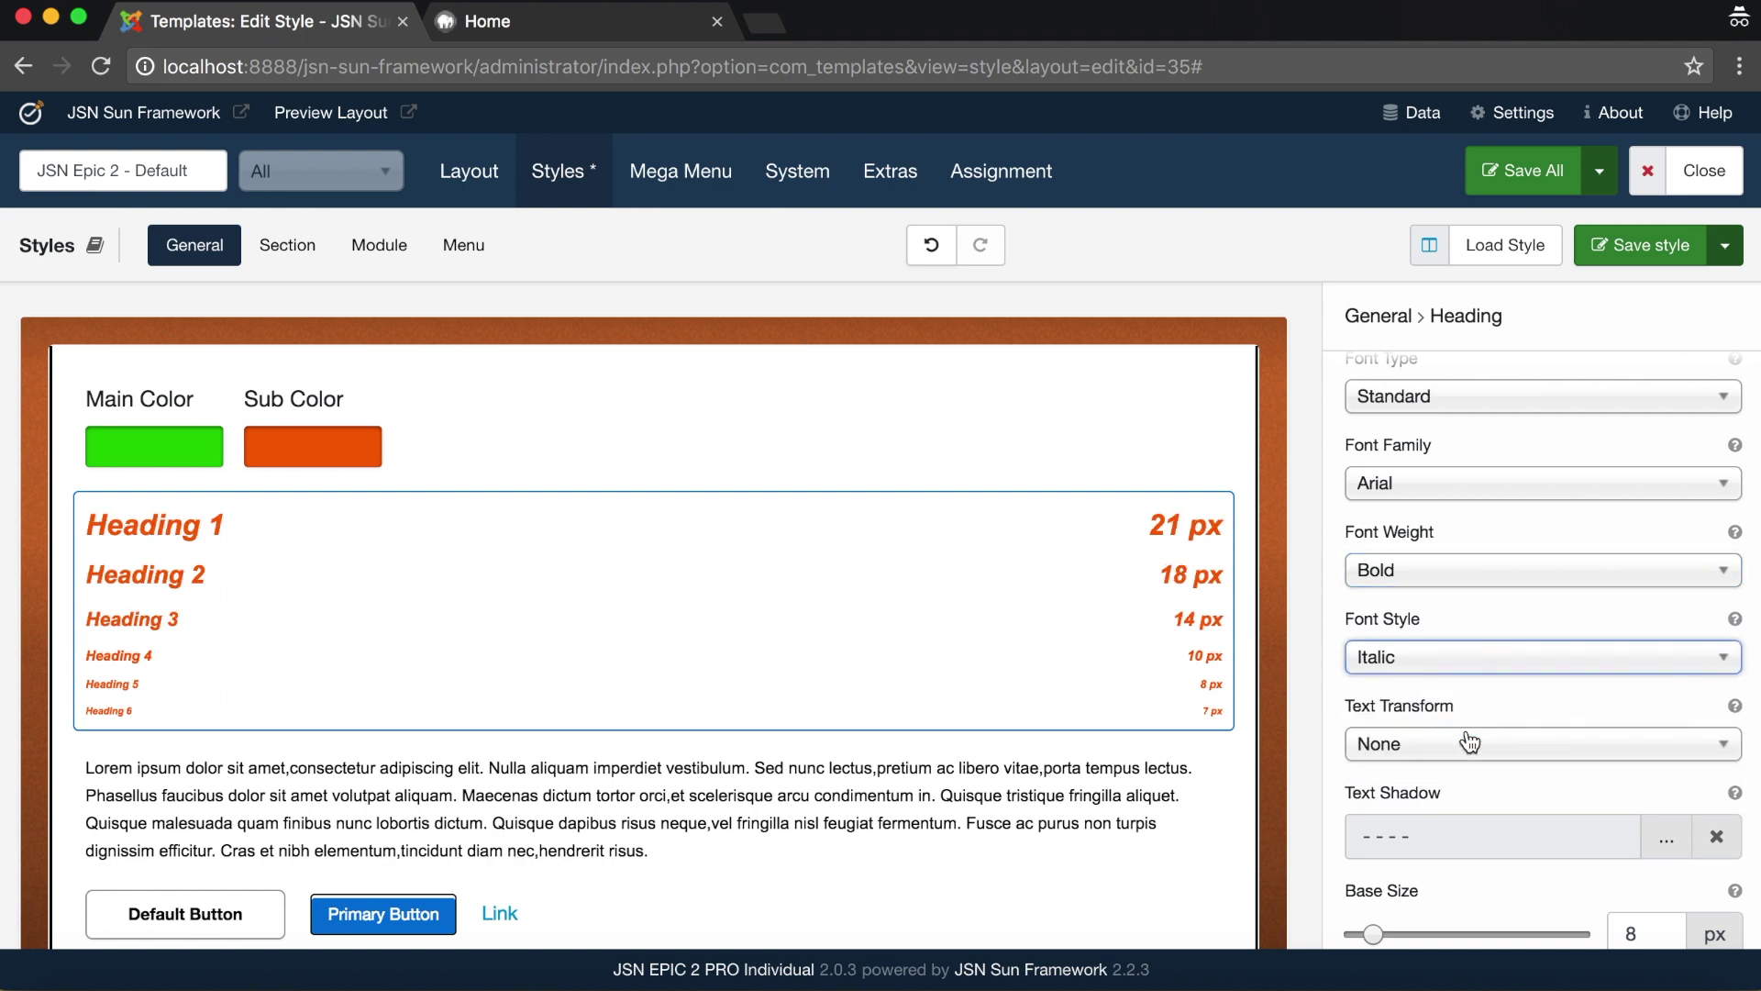
{"action": "left_click", "coordinate": [1506, 733]}
{"action": "left_click", "coordinate": [1433, 840]}
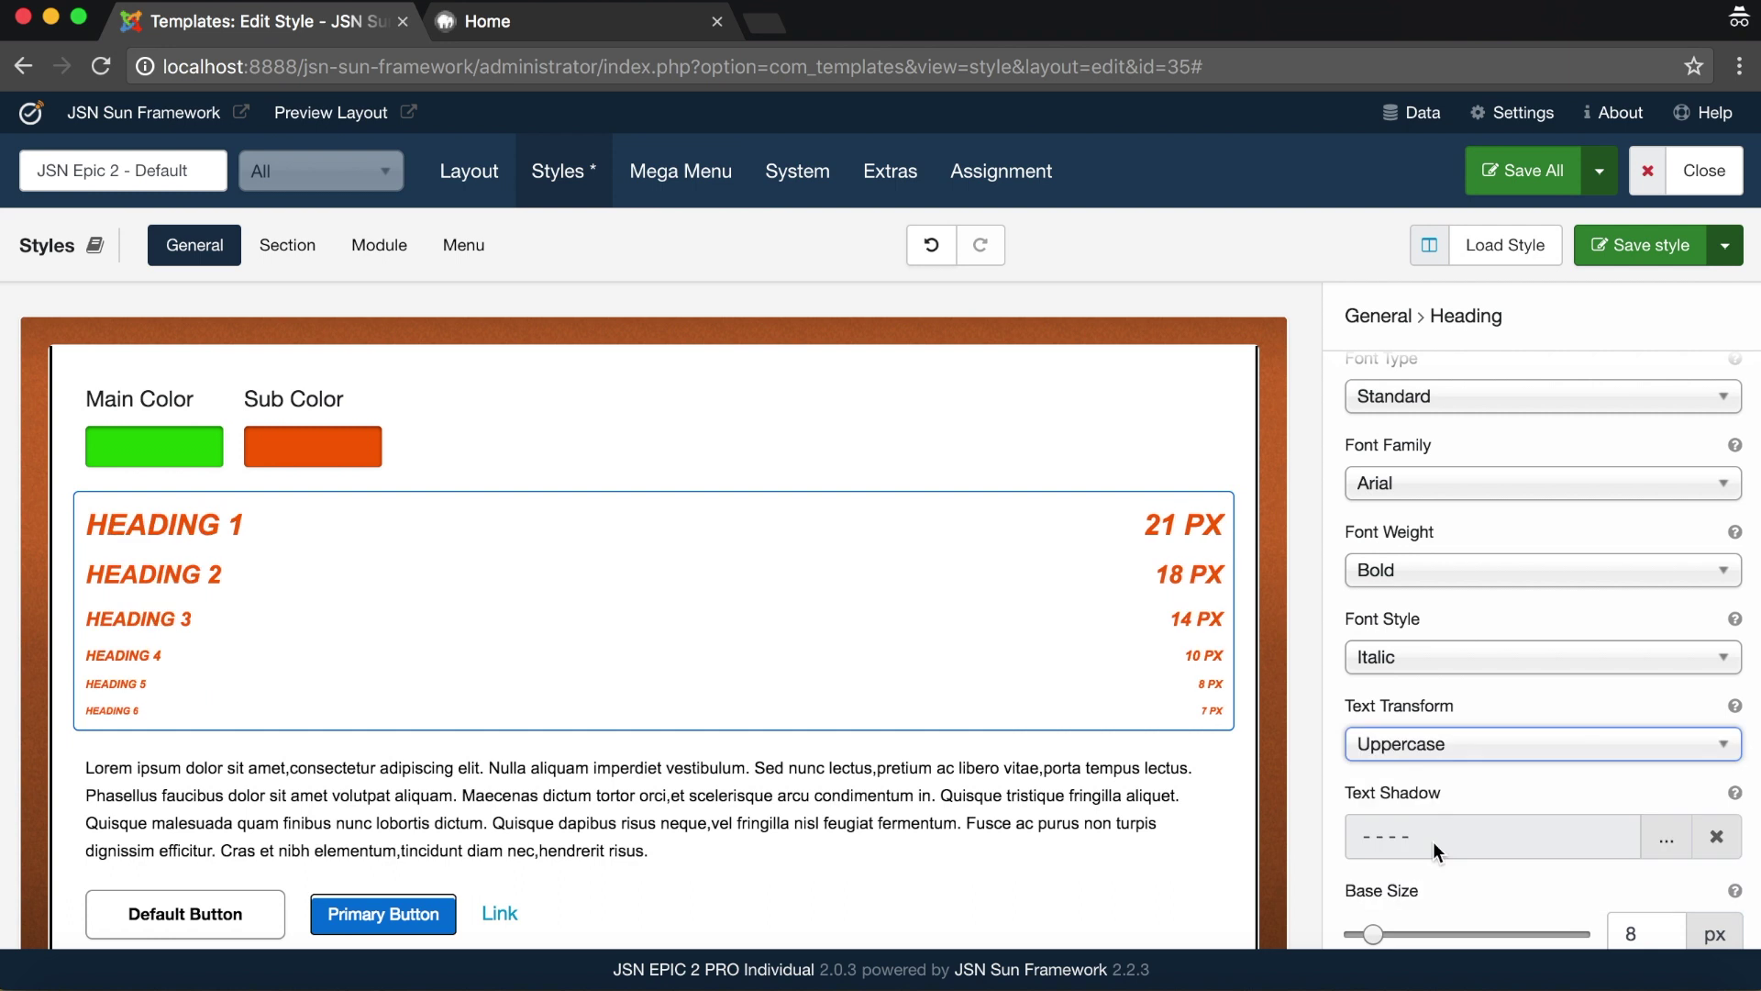
{"action": "scroll", "coordinate": [1495, 789], "scroll_direction": "down", "scroll_amount": 3}
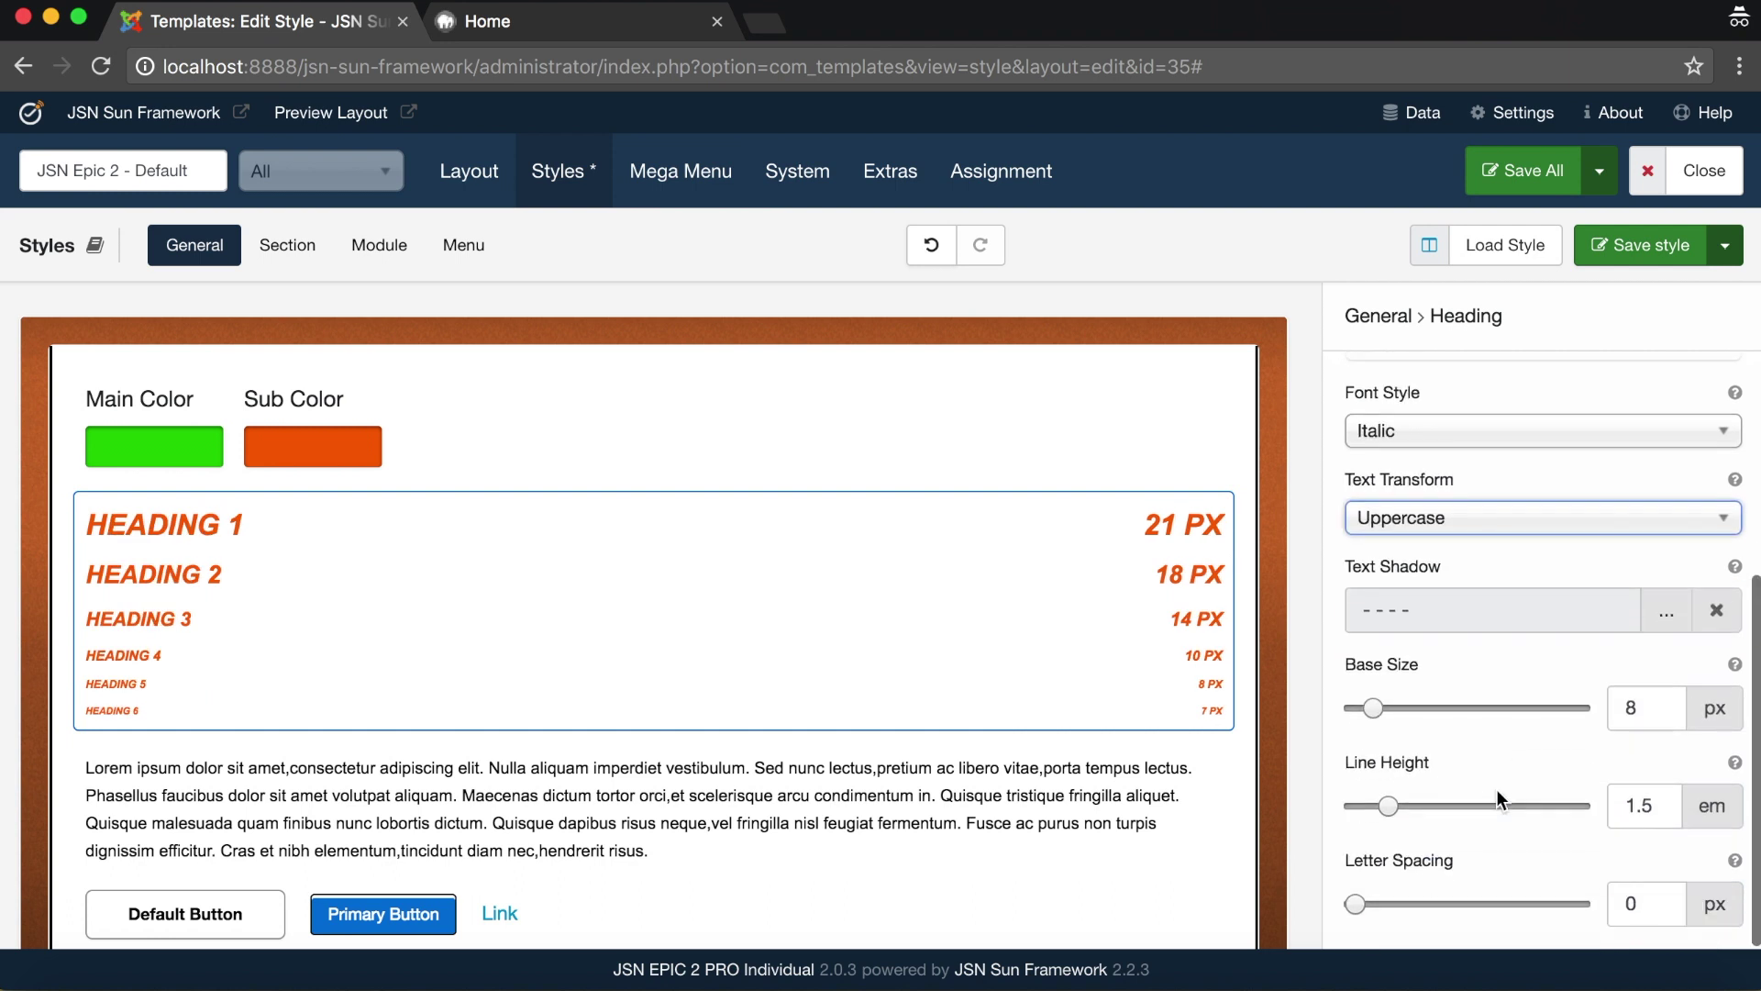
Set the heading Base Size to 10 px and Line Height to 1.6, then save the style
{"action": "mouse_move", "coordinate": [1735, 667]}
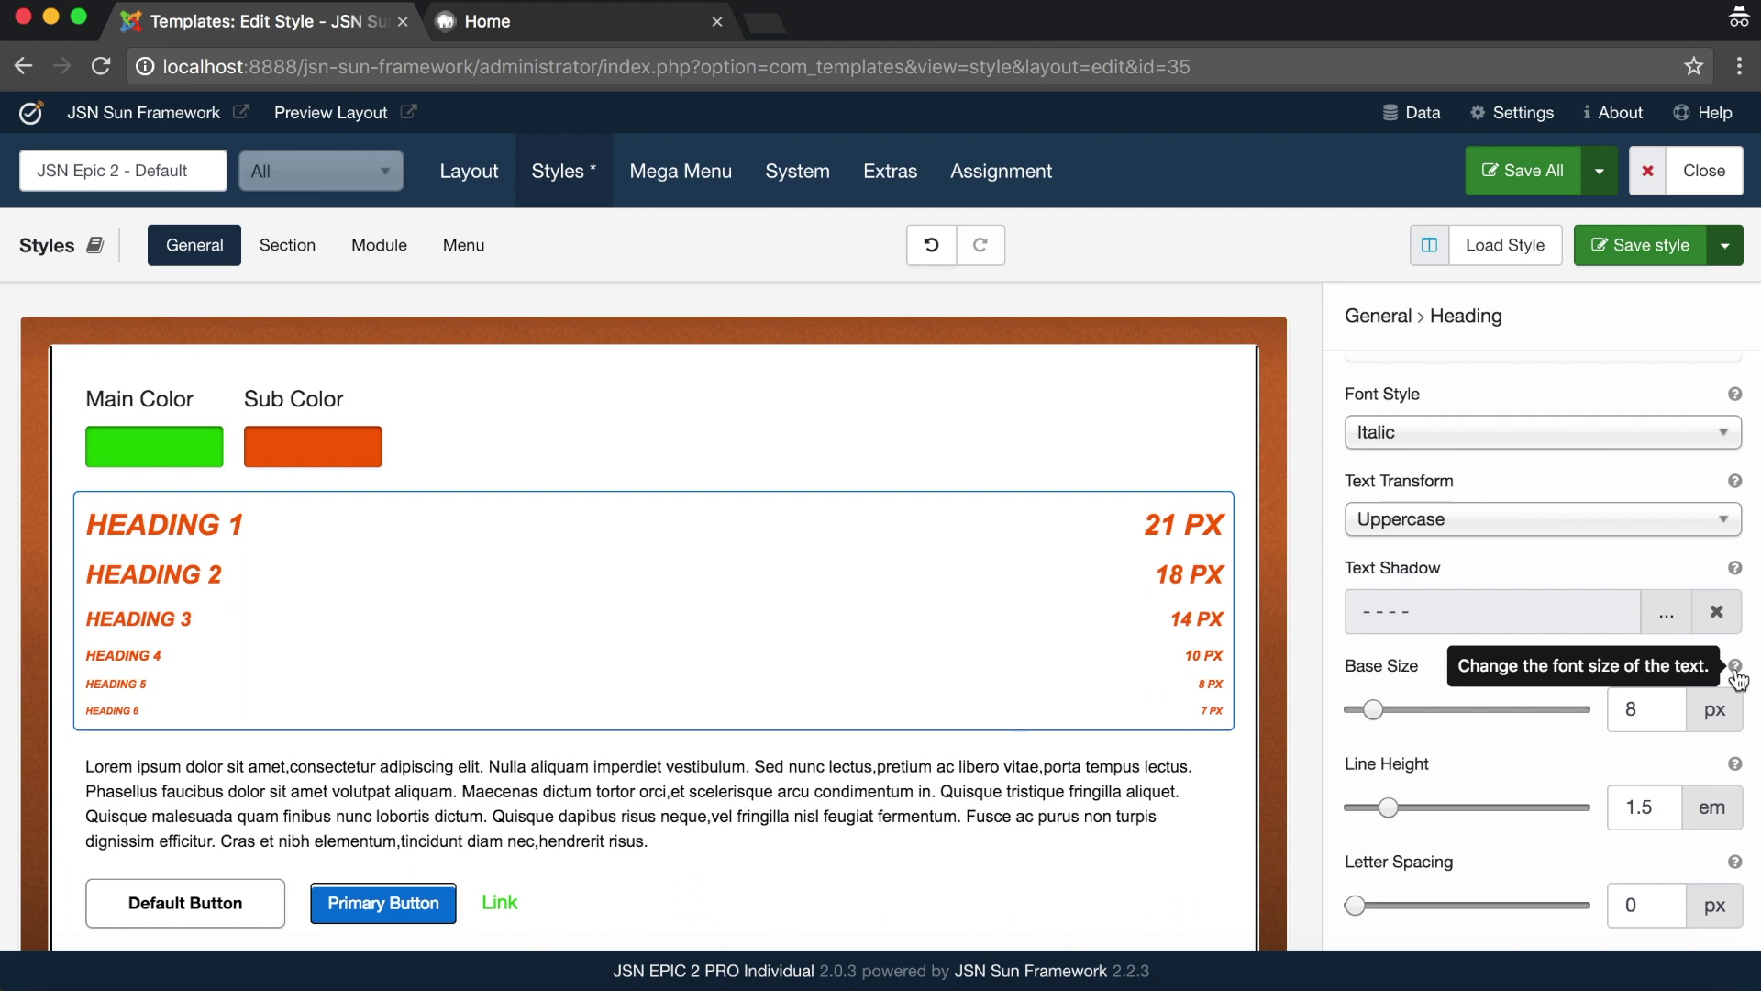
{"action": "left_click", "coordinate": [1677, 703]}
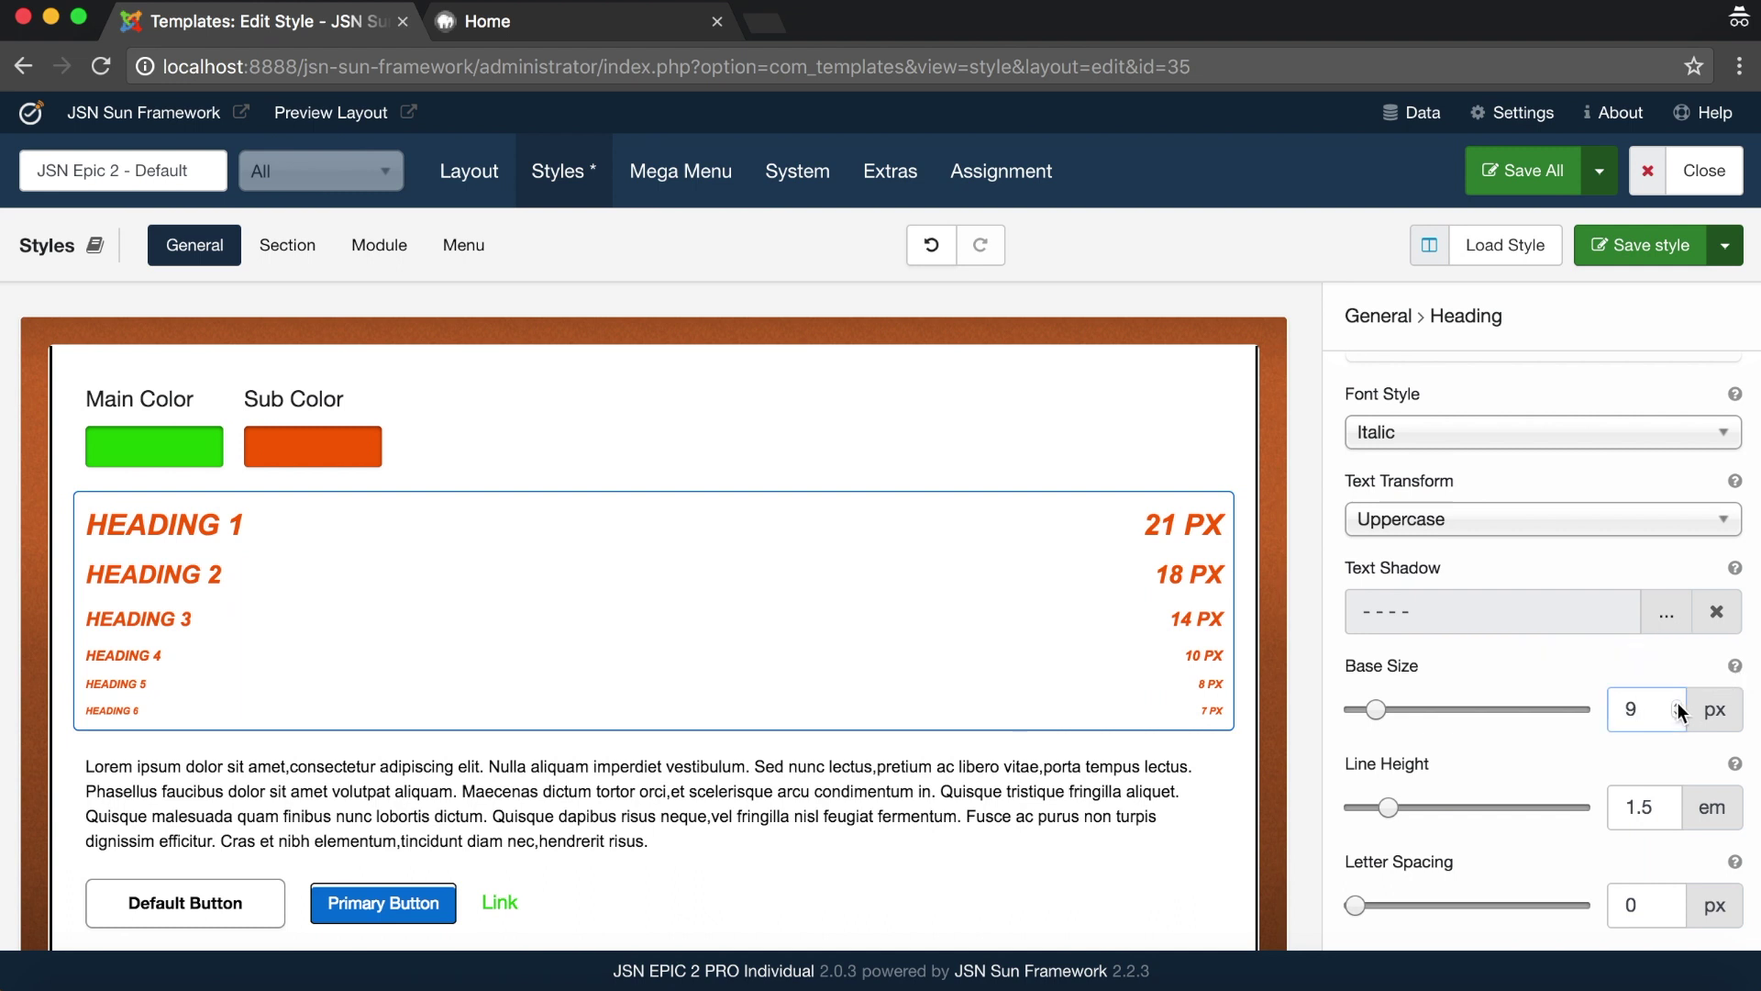
{"action": "left_click", "coordinate": [1565, 674]}
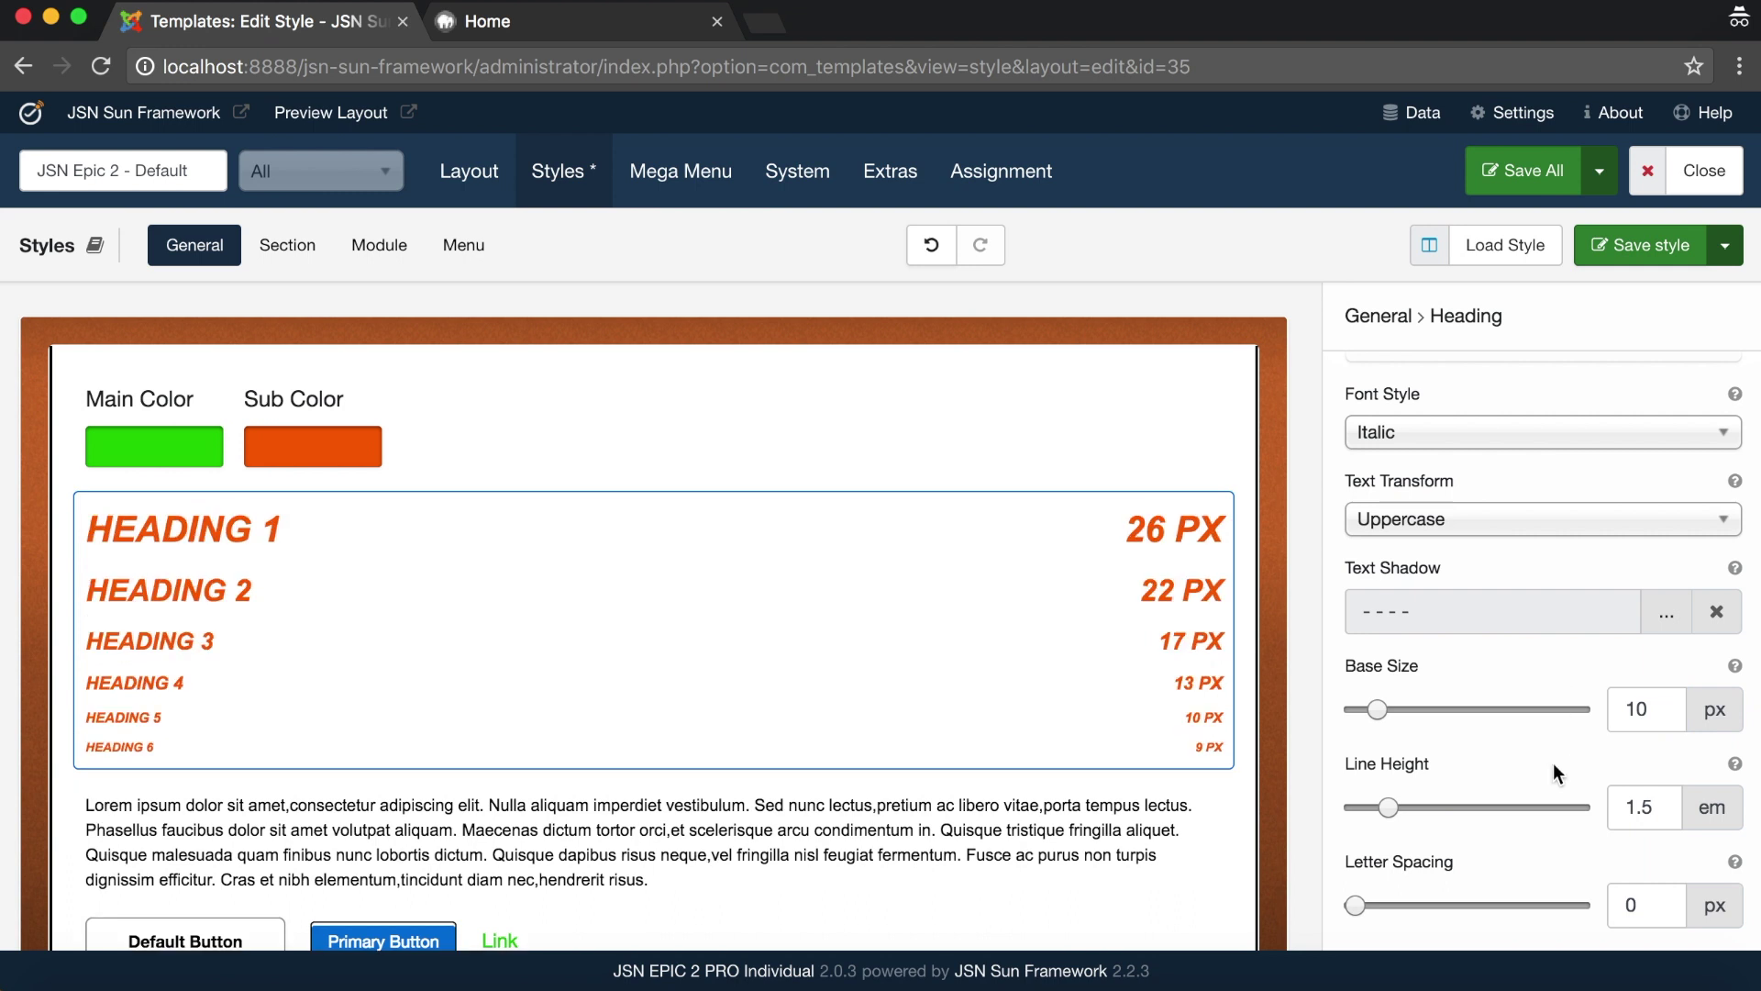
{"action": "left_click", "coordinate": [1671, 800]}
{"action": "left_click", "coordinate": [1671, 800]}
{"action": "left_click", "coordinate": [1672, 809]}
{"action": "left_click", "coordinate": [1561, 774]}
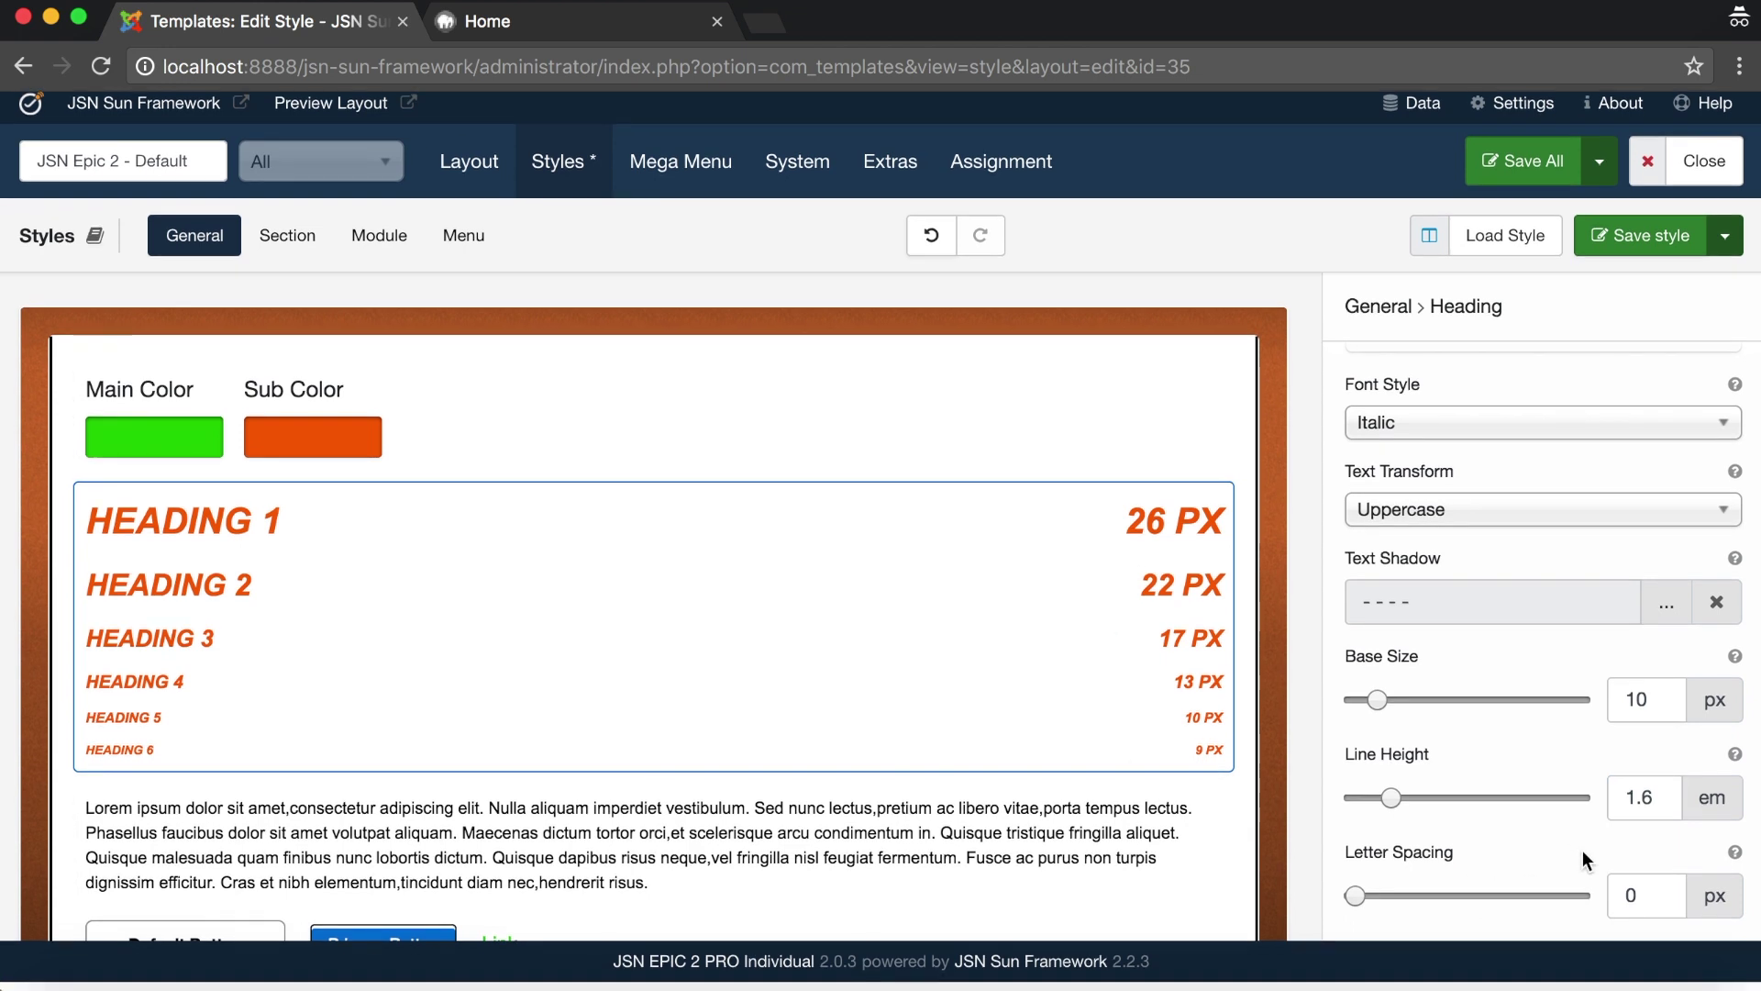
{"action": "left_click", "coordinate": [1642, 235]}
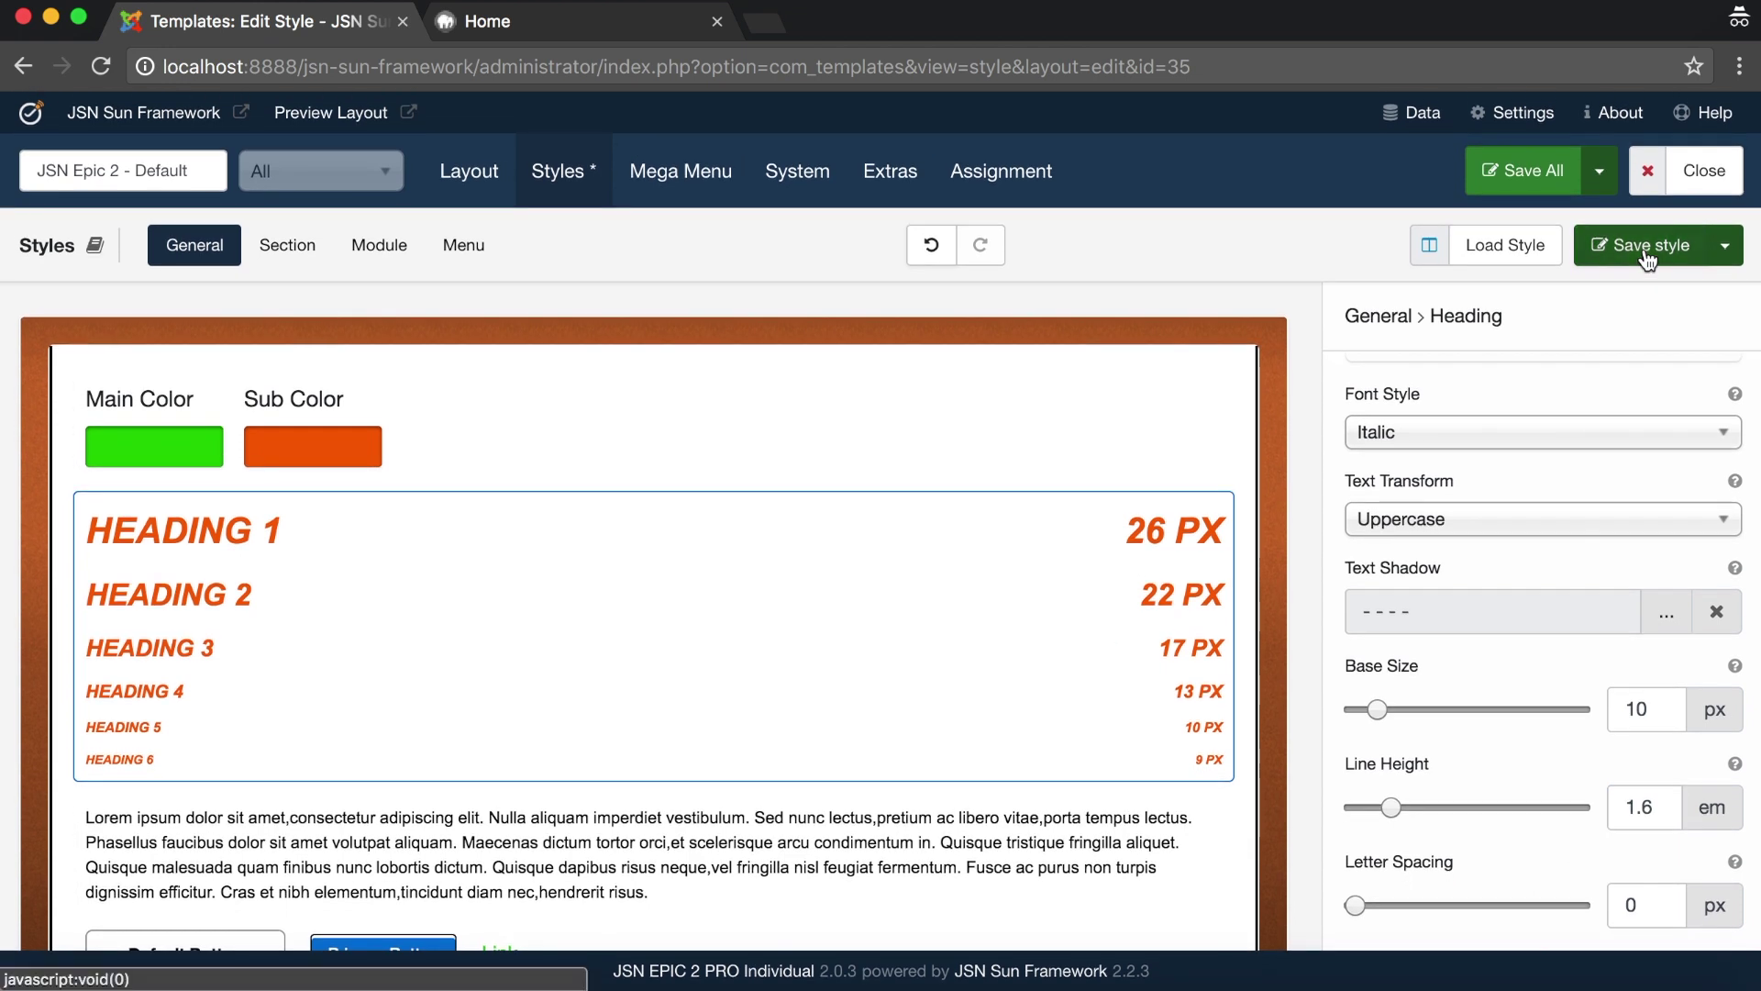
Reload the front-end home page and scroll to check the orange italic uppercase headings
{"action": "left_click", "coordinate": [610, 13]}
{"action": "left_click", "coordinate": [99, 66]}
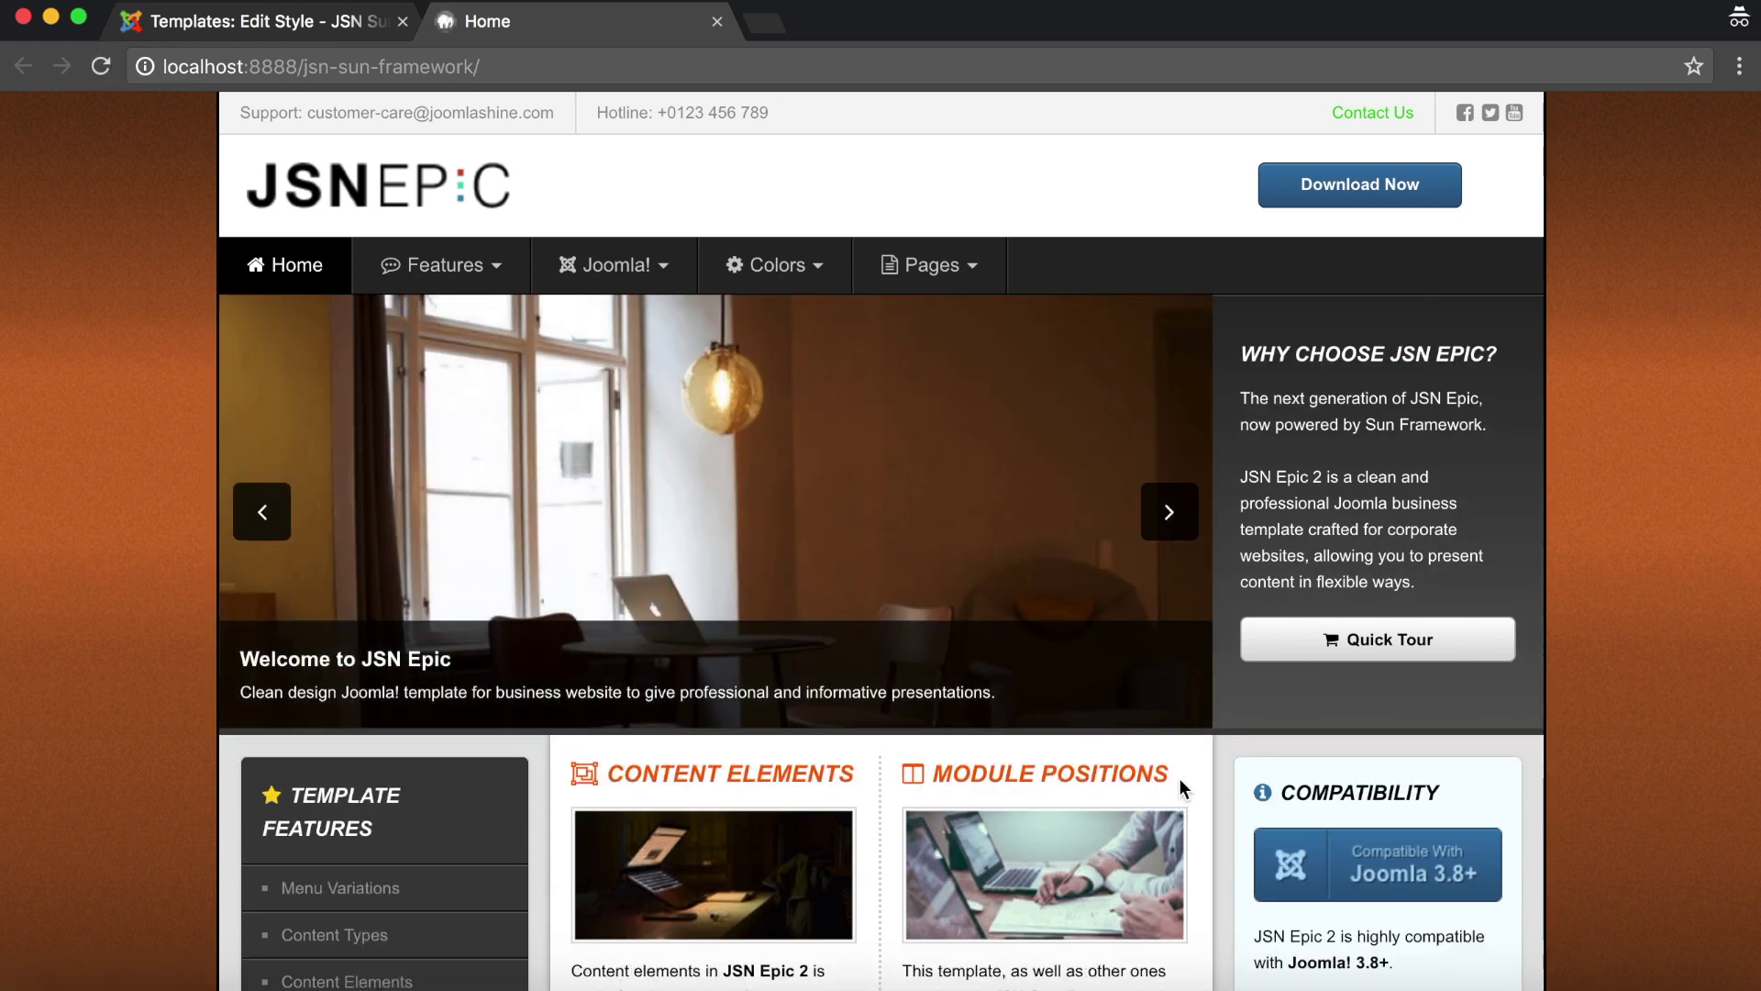
{"action": "left_click_drag", "start_coordinate": [1174, 780], "coordinate": [961, 782]}
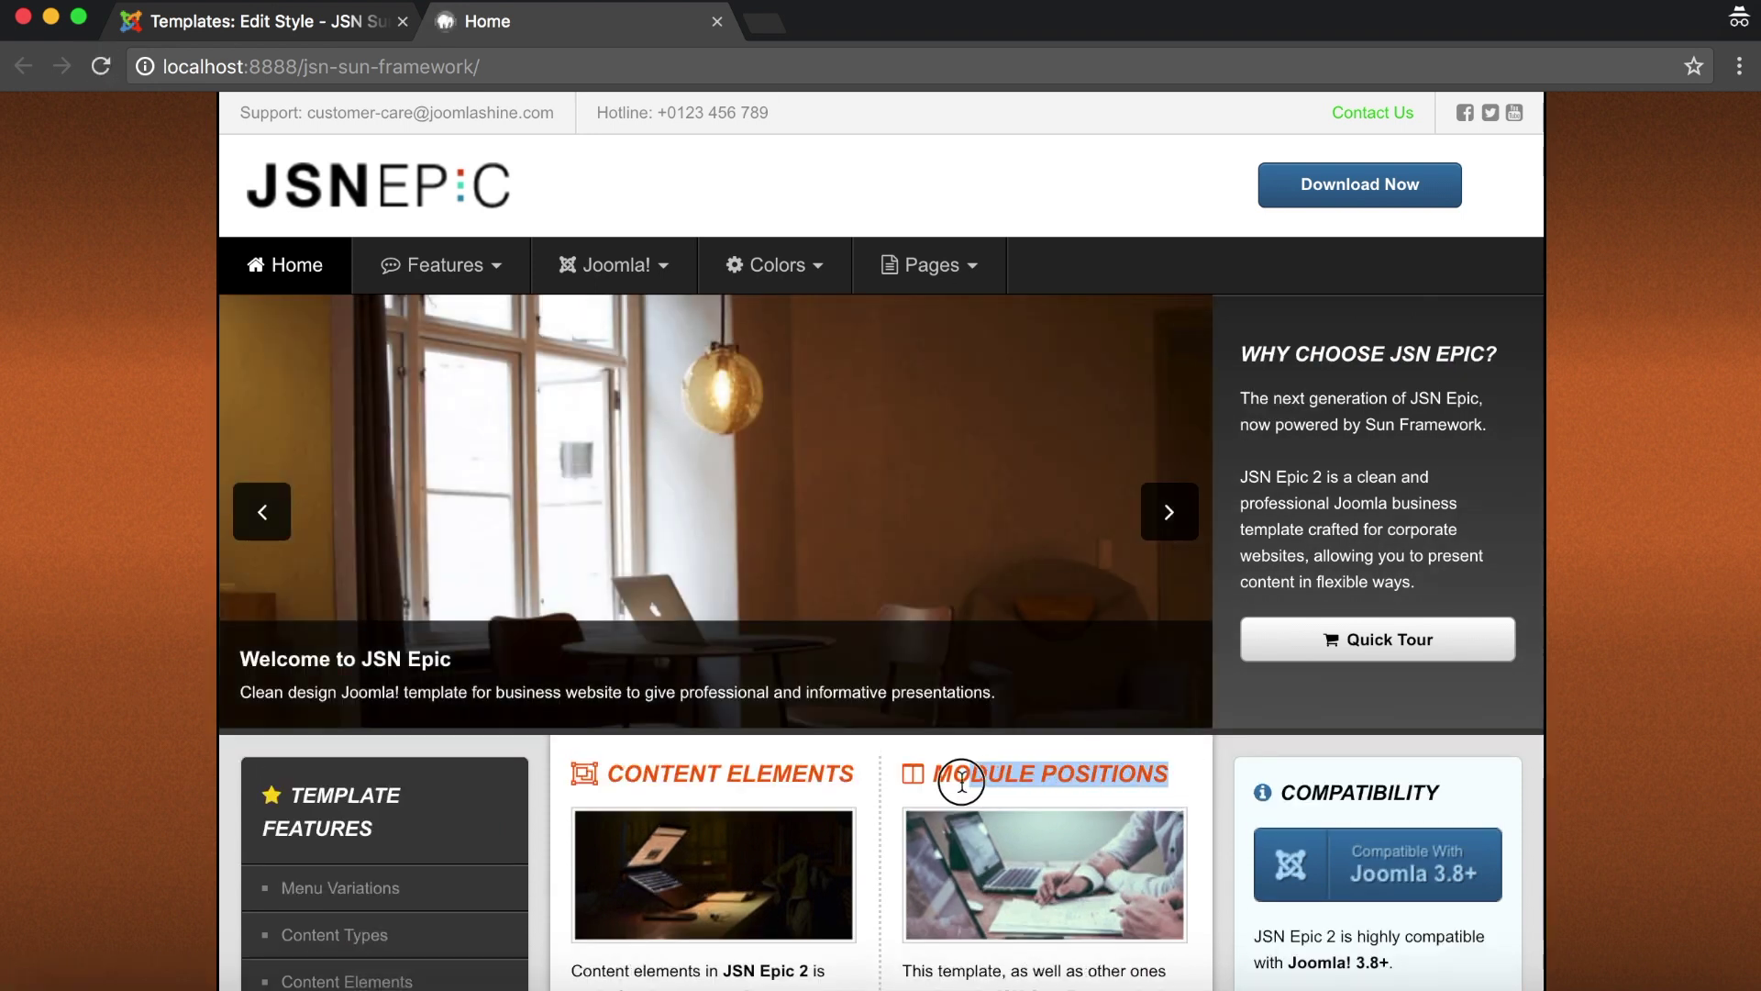
{"action": "left_click", "coordinate": [1189, 767]}
{"action": "scroll", "coordinate": [1189, 767], "scroll_direction": "down", "scroll_amount": 8}
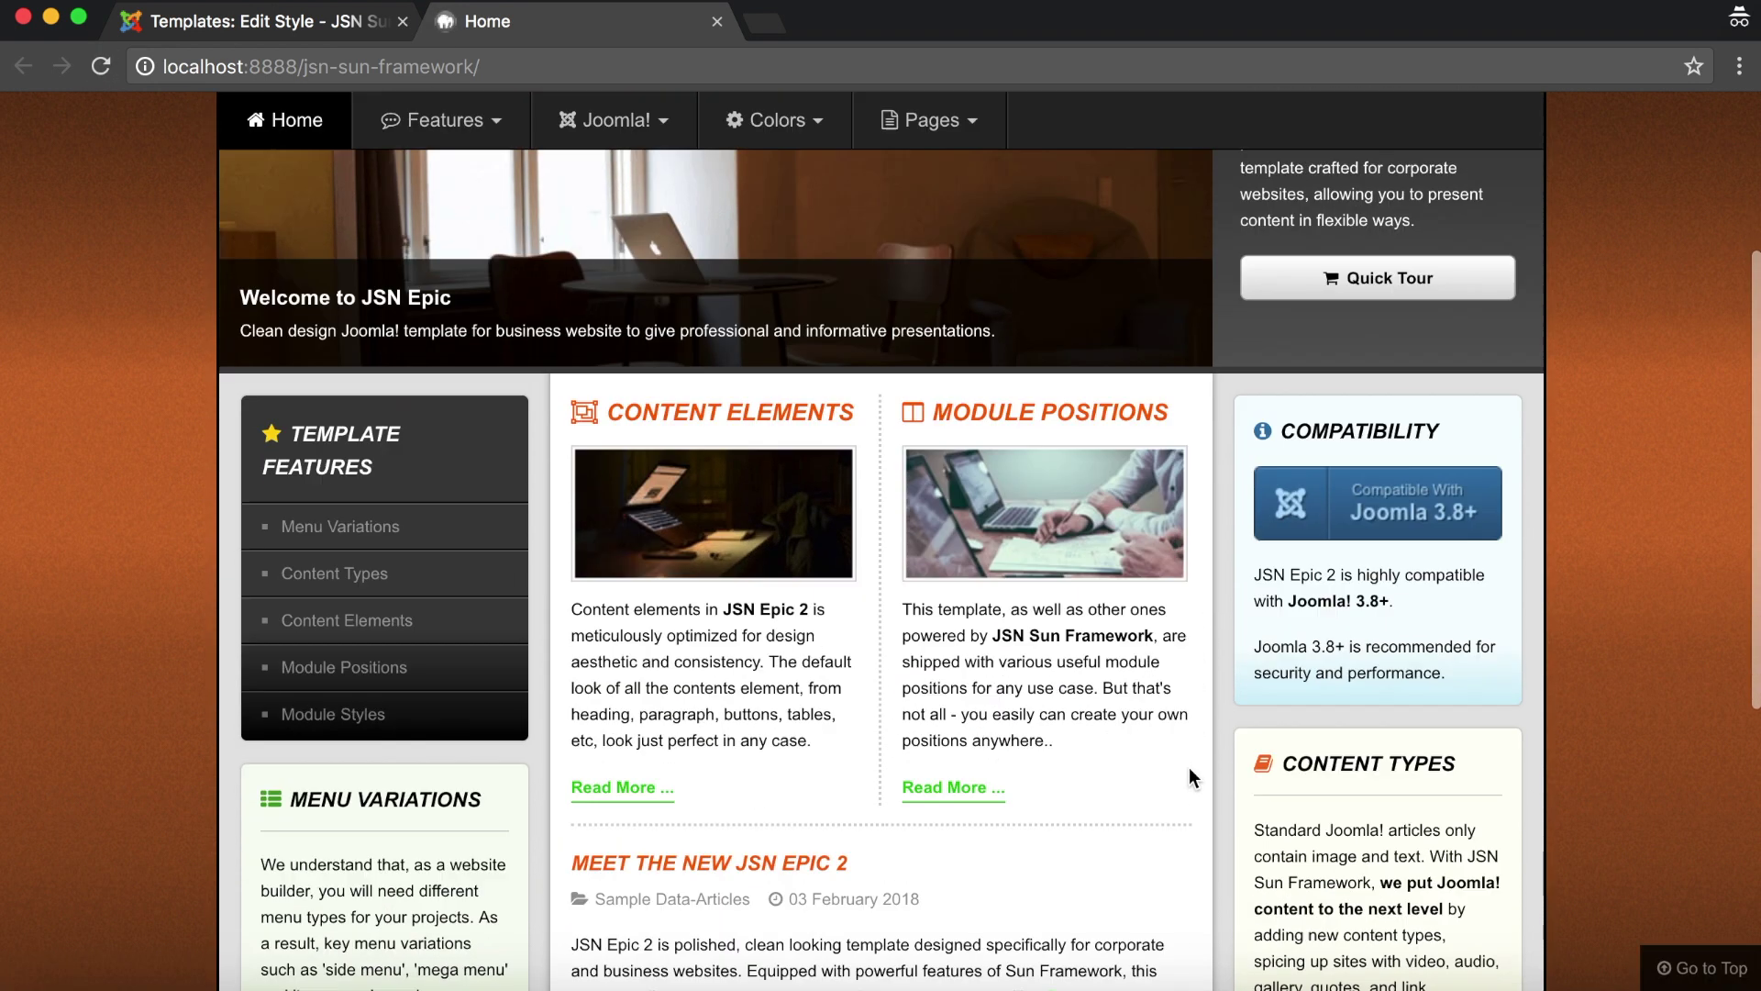
{"action": "scroll", "coordinate": [1190, 771], "scroll_direction": "up", "scroll_amount": 15}
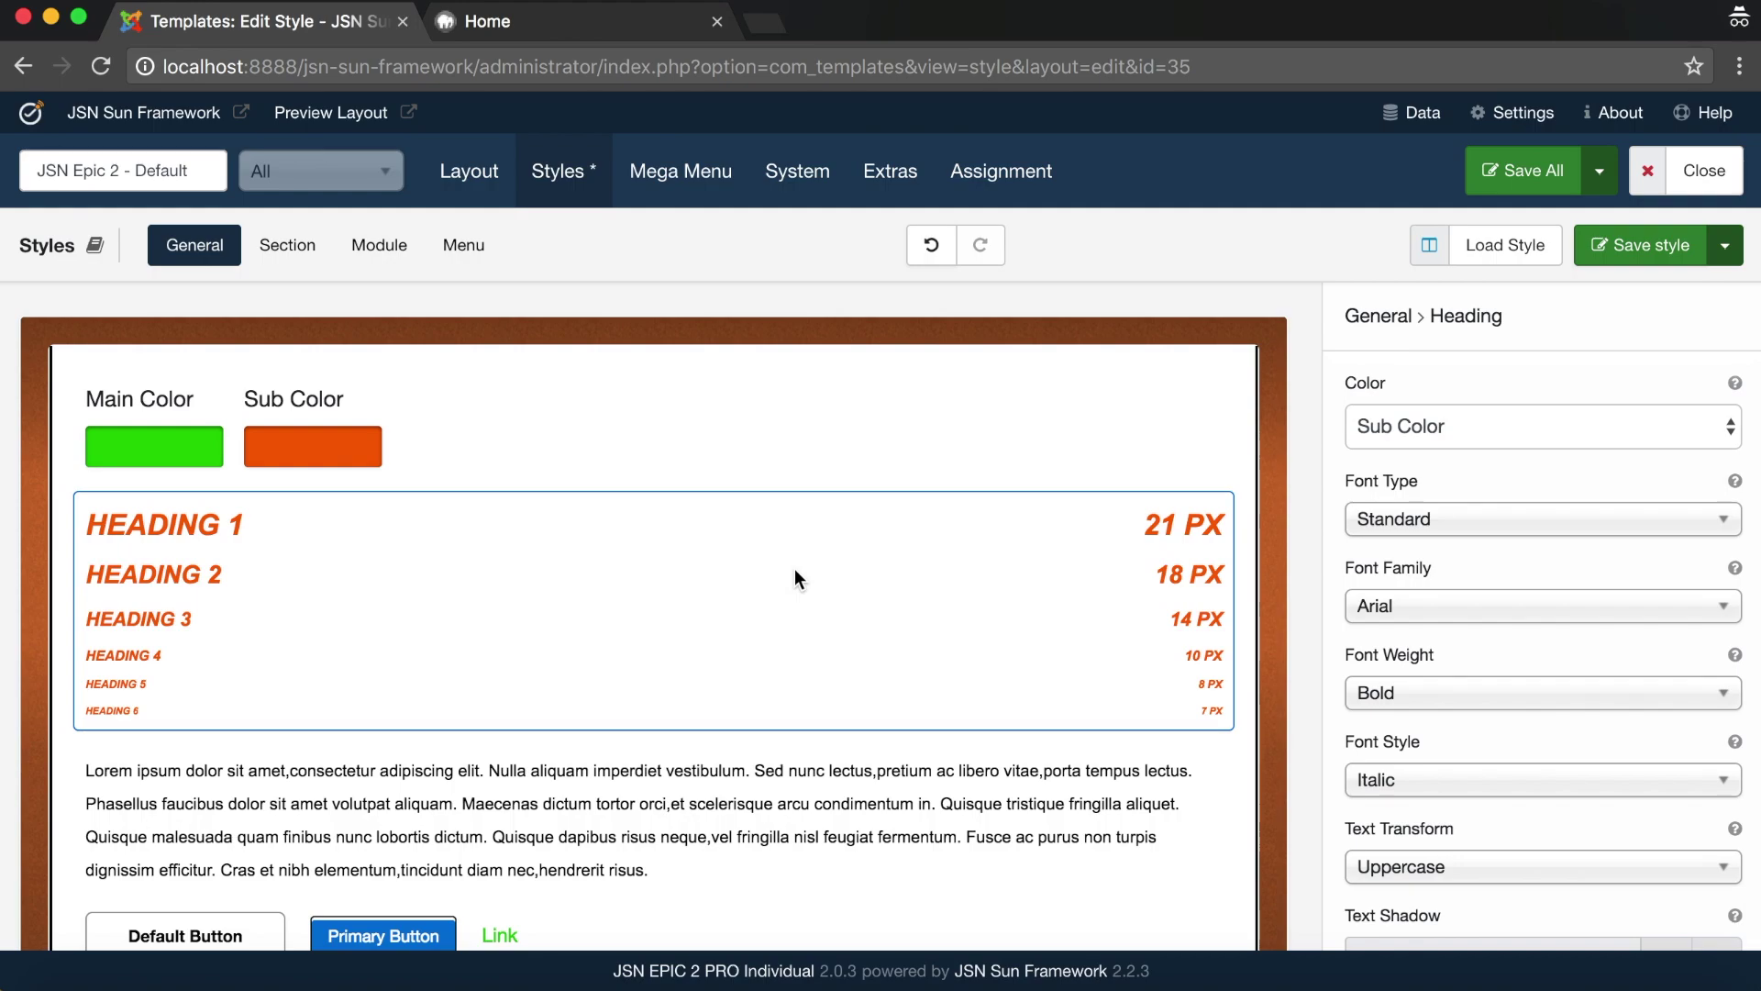
Make the body paragraph text red and bold, keeping the 12 px size
{"action": "left_click", "coordinate": [839, 695]}
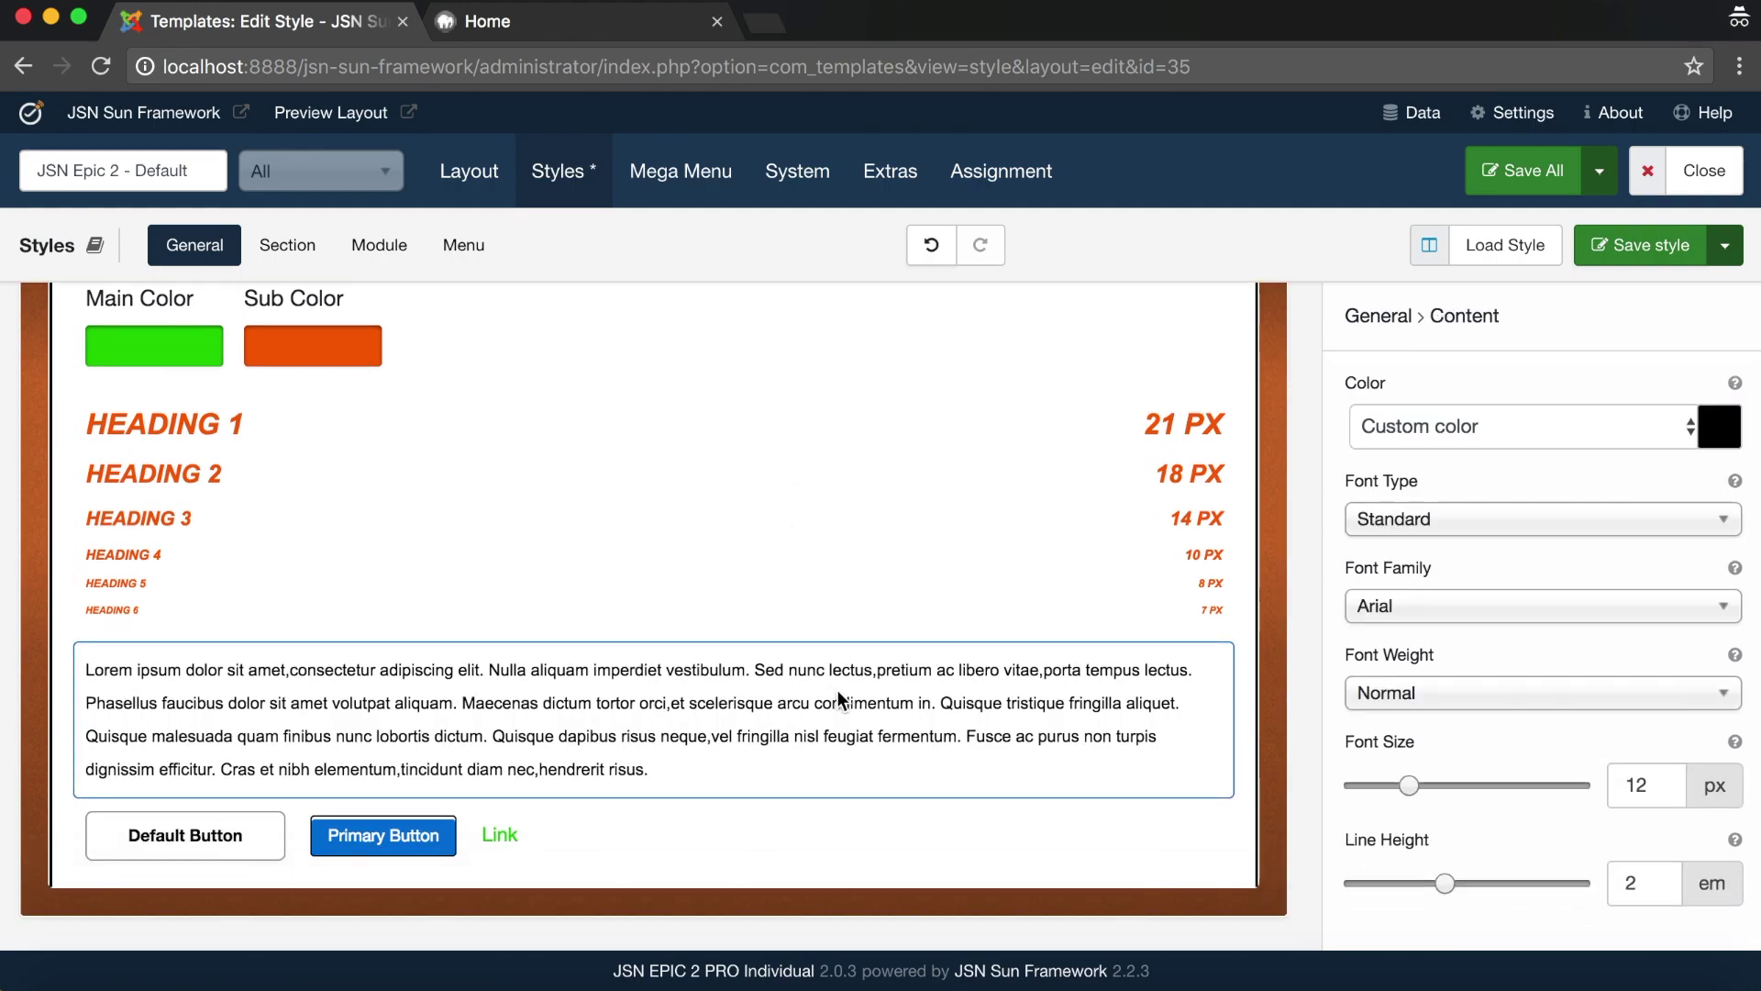
{"action": "left_click", "coordinate": [1720, 428]}
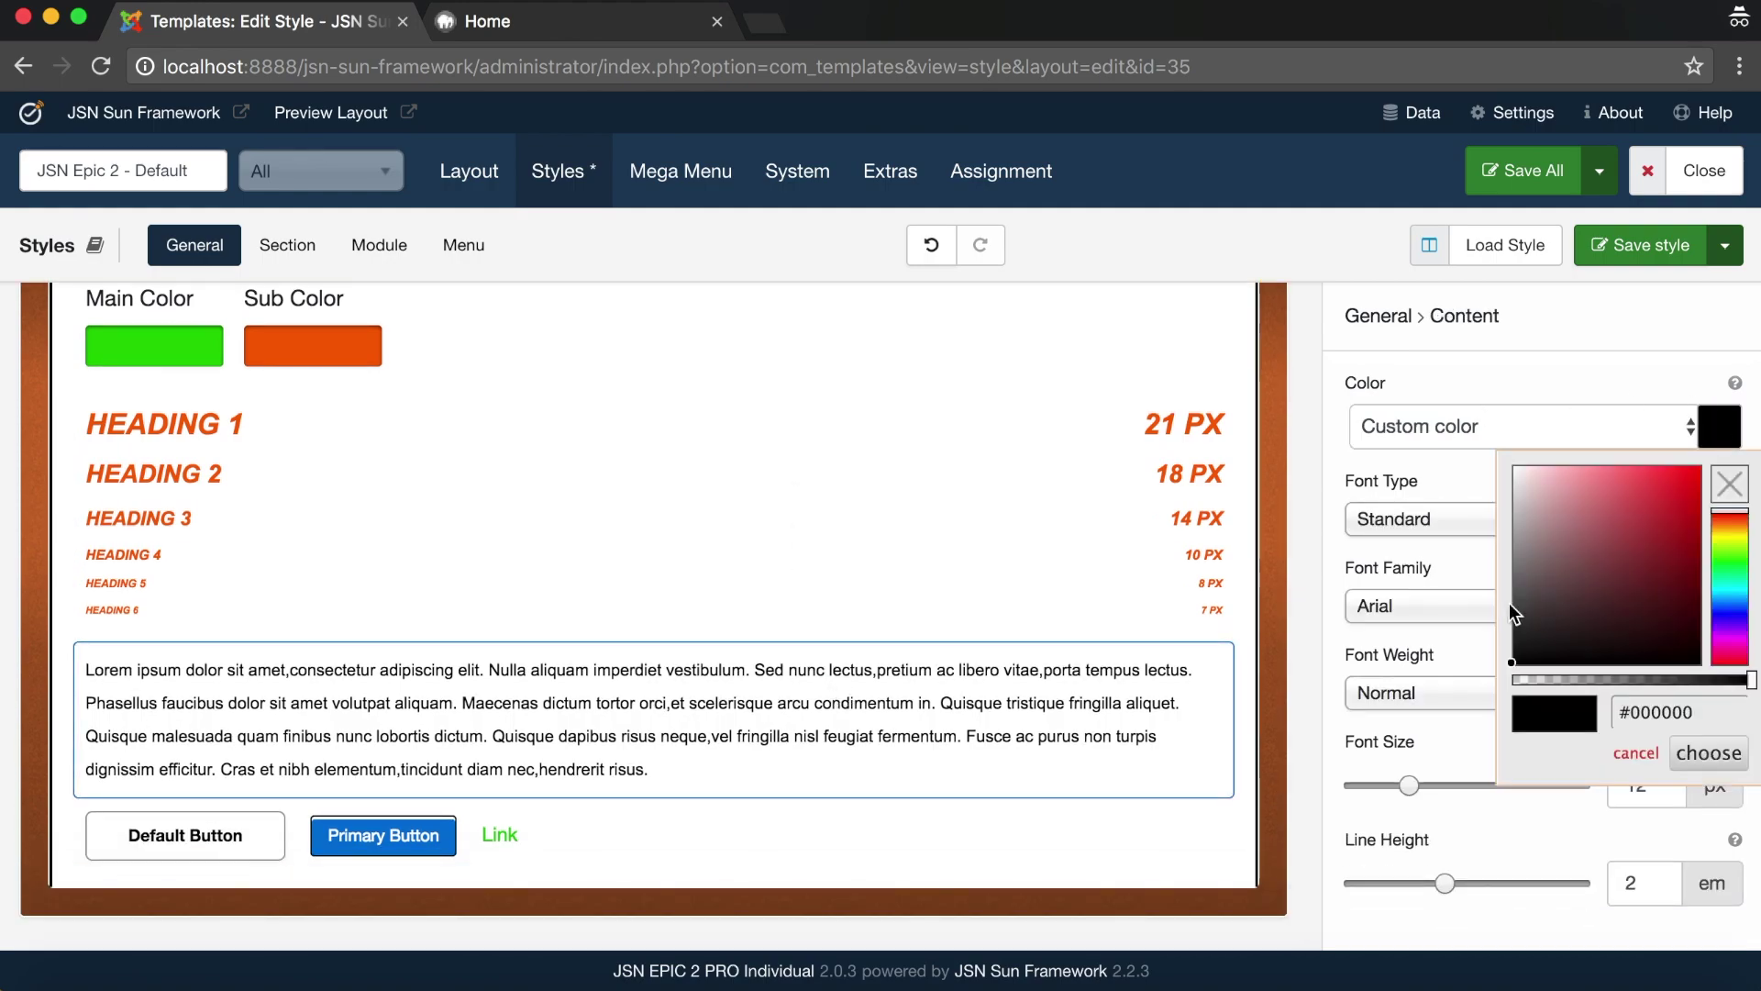
{"action": "mouse_move", "coordinate": [1591, 564]}
{"action": "left_mouse_down"}
{"action": "mouse_move", "coordinate": [1600, 530]}
{"action": "mouse_move", "coordinate": [1647, 496]}
{"action": "left_mouse_up"}
{"action": "left_click", "coordinate": [955, 769]}
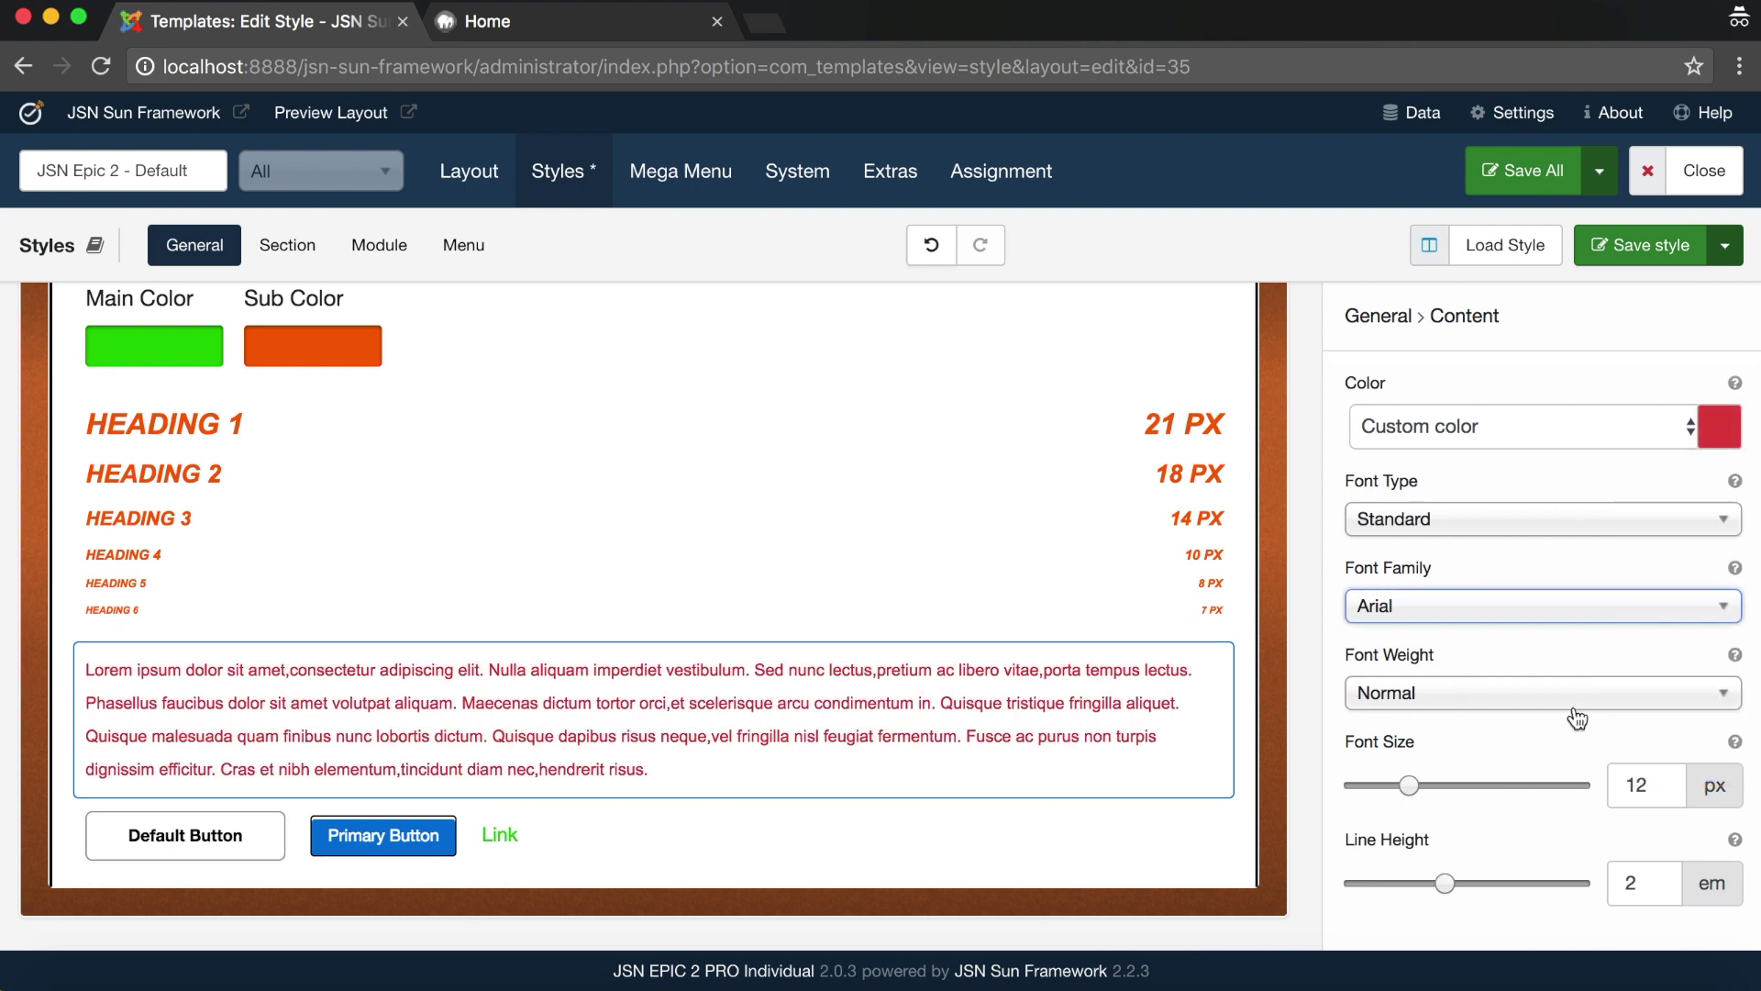
{"action": "left_click", "coordinate": [1579, 708]}
{"action": "left_click", "coordinate": [1512, 760]}
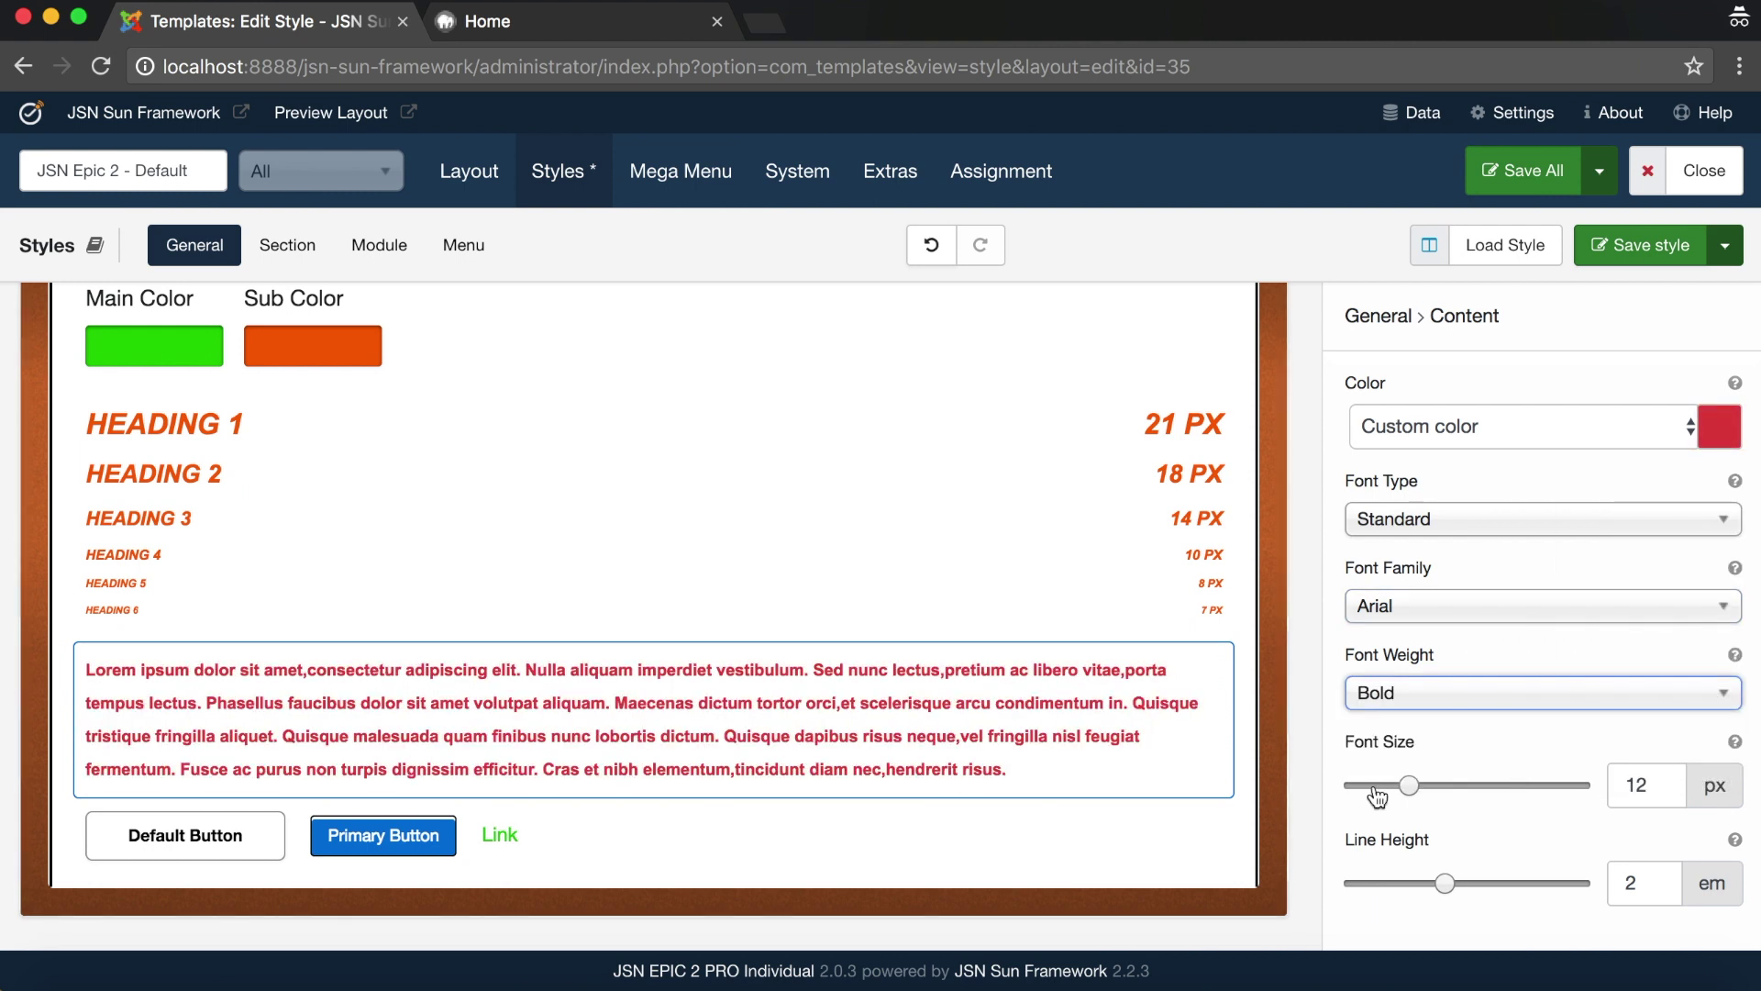
{"action": "left_click_drag", "start_coordinate": [1411, 785], "coordinate": [1412, 787]}
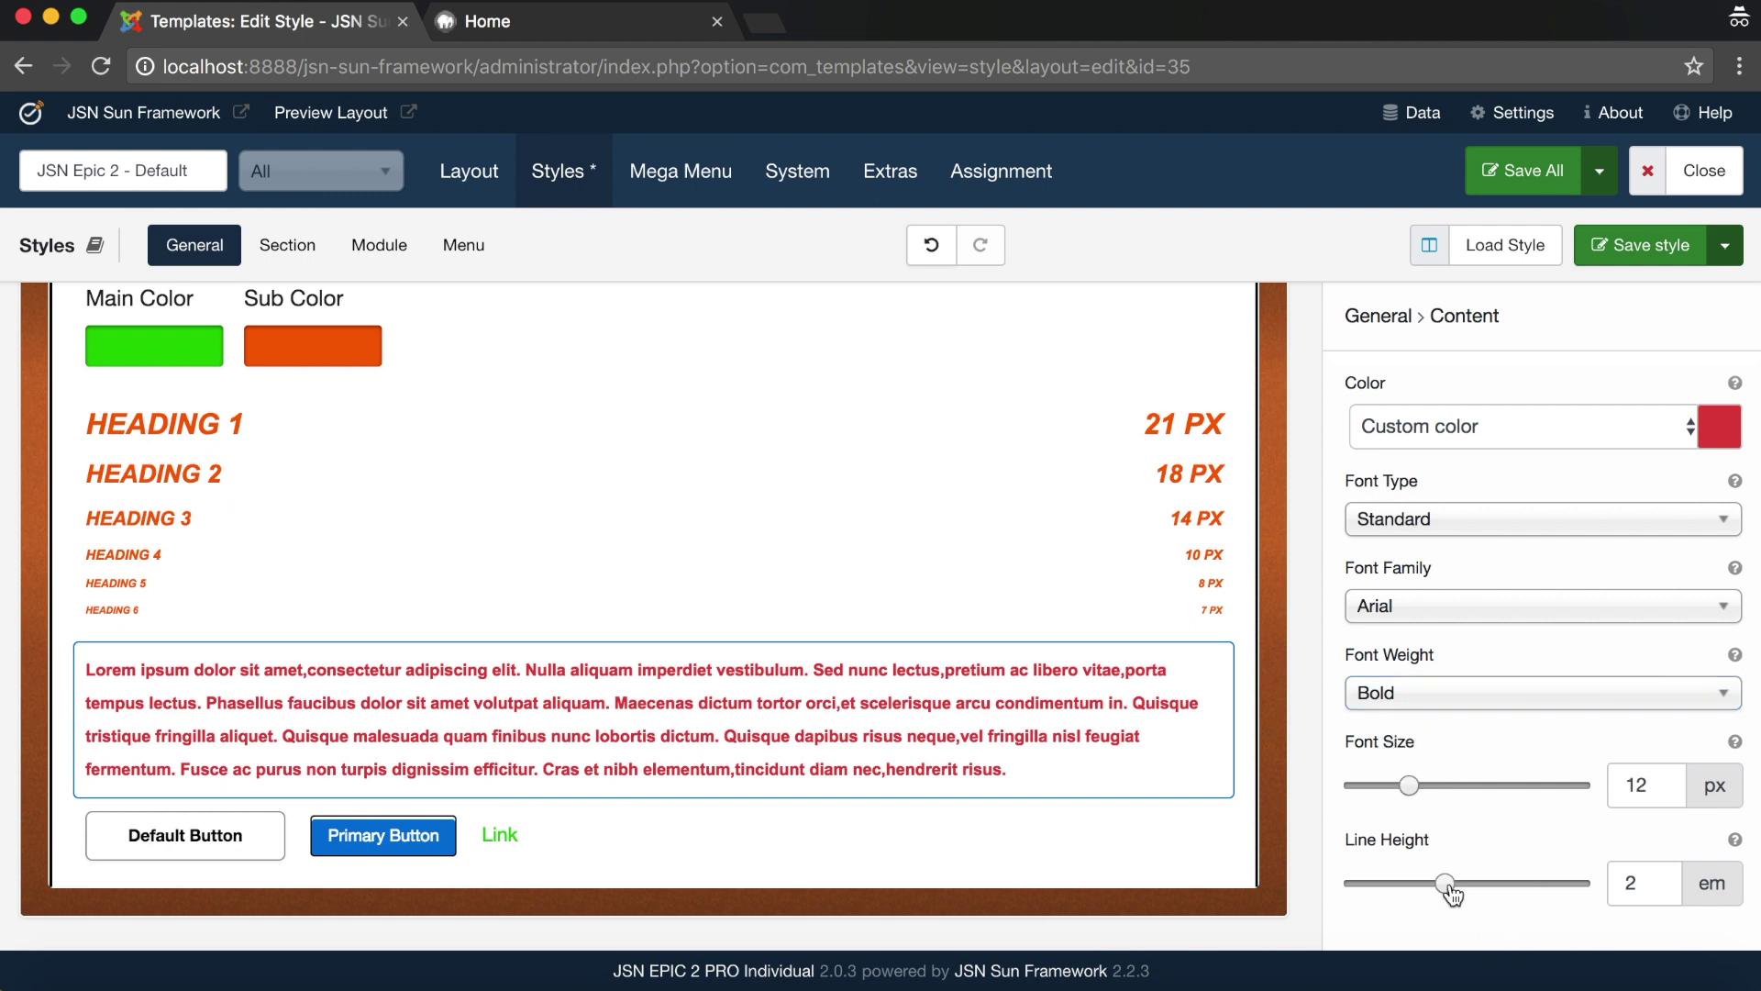
Keep the body line height at 2, then save the style and Save All
{"action": "left_click", "coordinate": [1671, 883]}
{"action": "left_click", "coordinate": [1671, 884]}
{"action": "left_click", "coordinate": [1671, 883]}
{"action": "left_click", "coordinate": [1670, 882]}
{"action": "left_click", "coordinate": [1670, 879]}
{"action": "left_click", "coordinate": [1671, 879]}
{"action": "left_click", "coordinate": [1670, 879]}
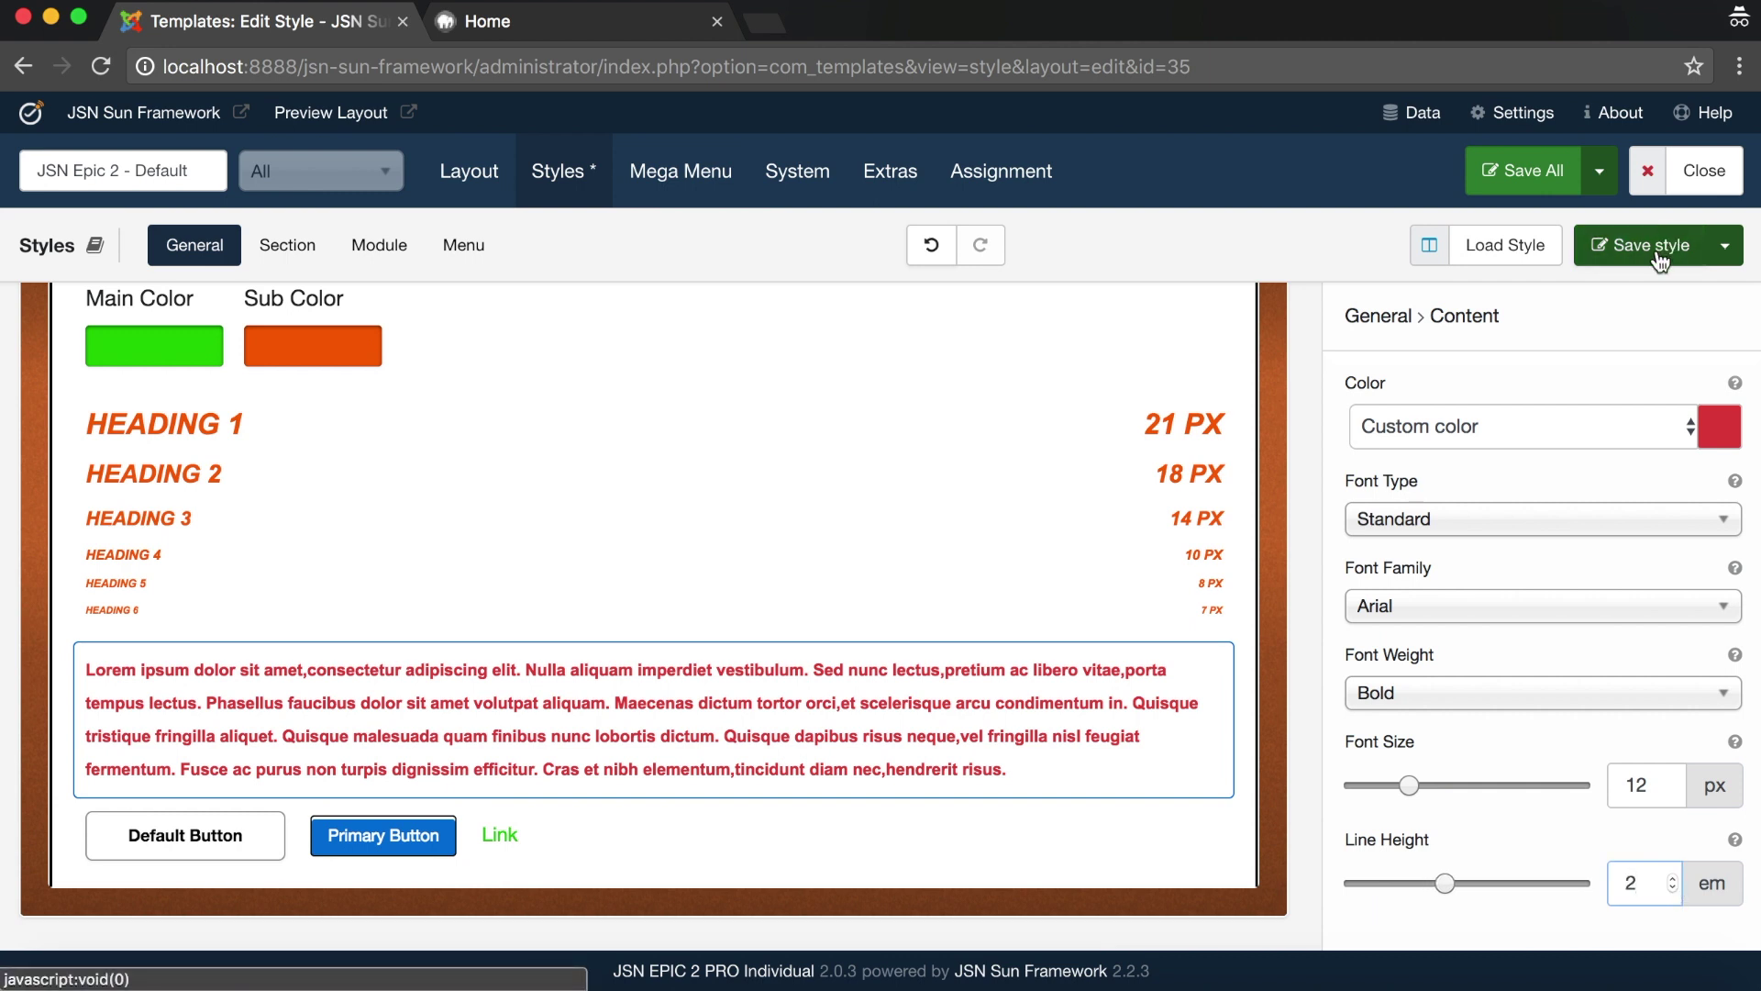
{"action": "left_click", "coordinate": [1652, 245]}
{"action": "left_click", "coordinate": [1518, 169]}
Reload the front-end home page and scroll through the red bold body text
{"action": "left_click", "coordinate": [527, 28]}
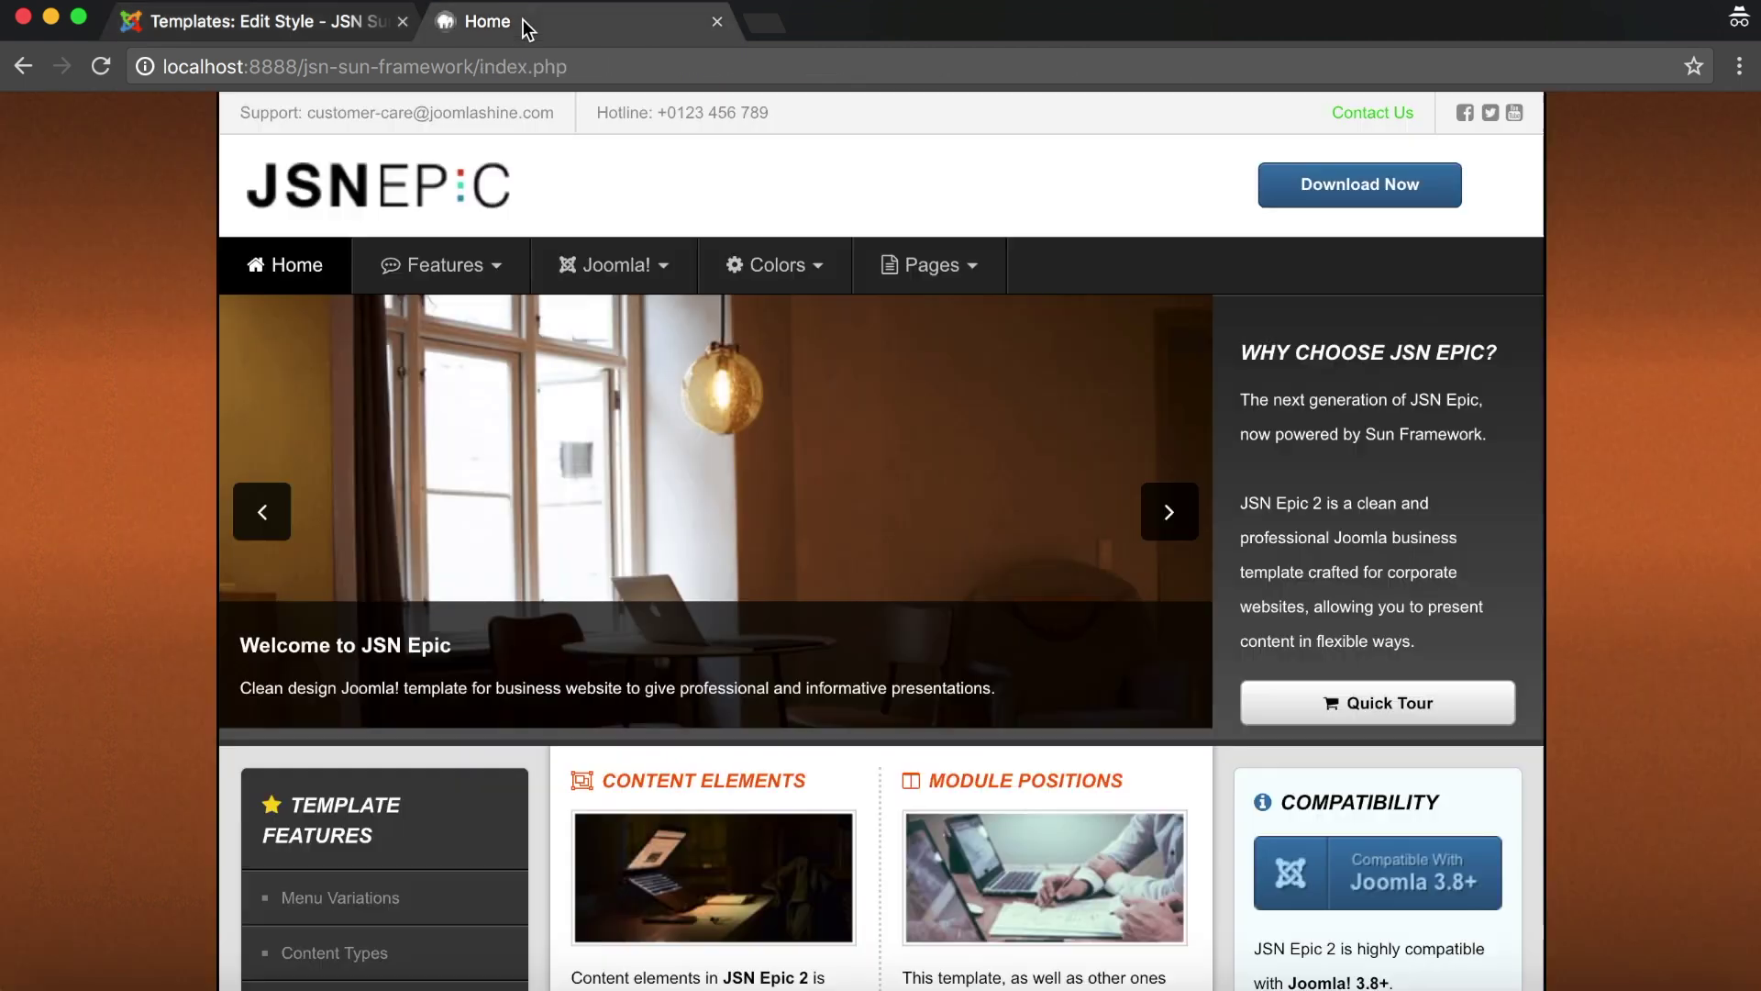
{"action": "left_click", "coordinate": [99, 71]}
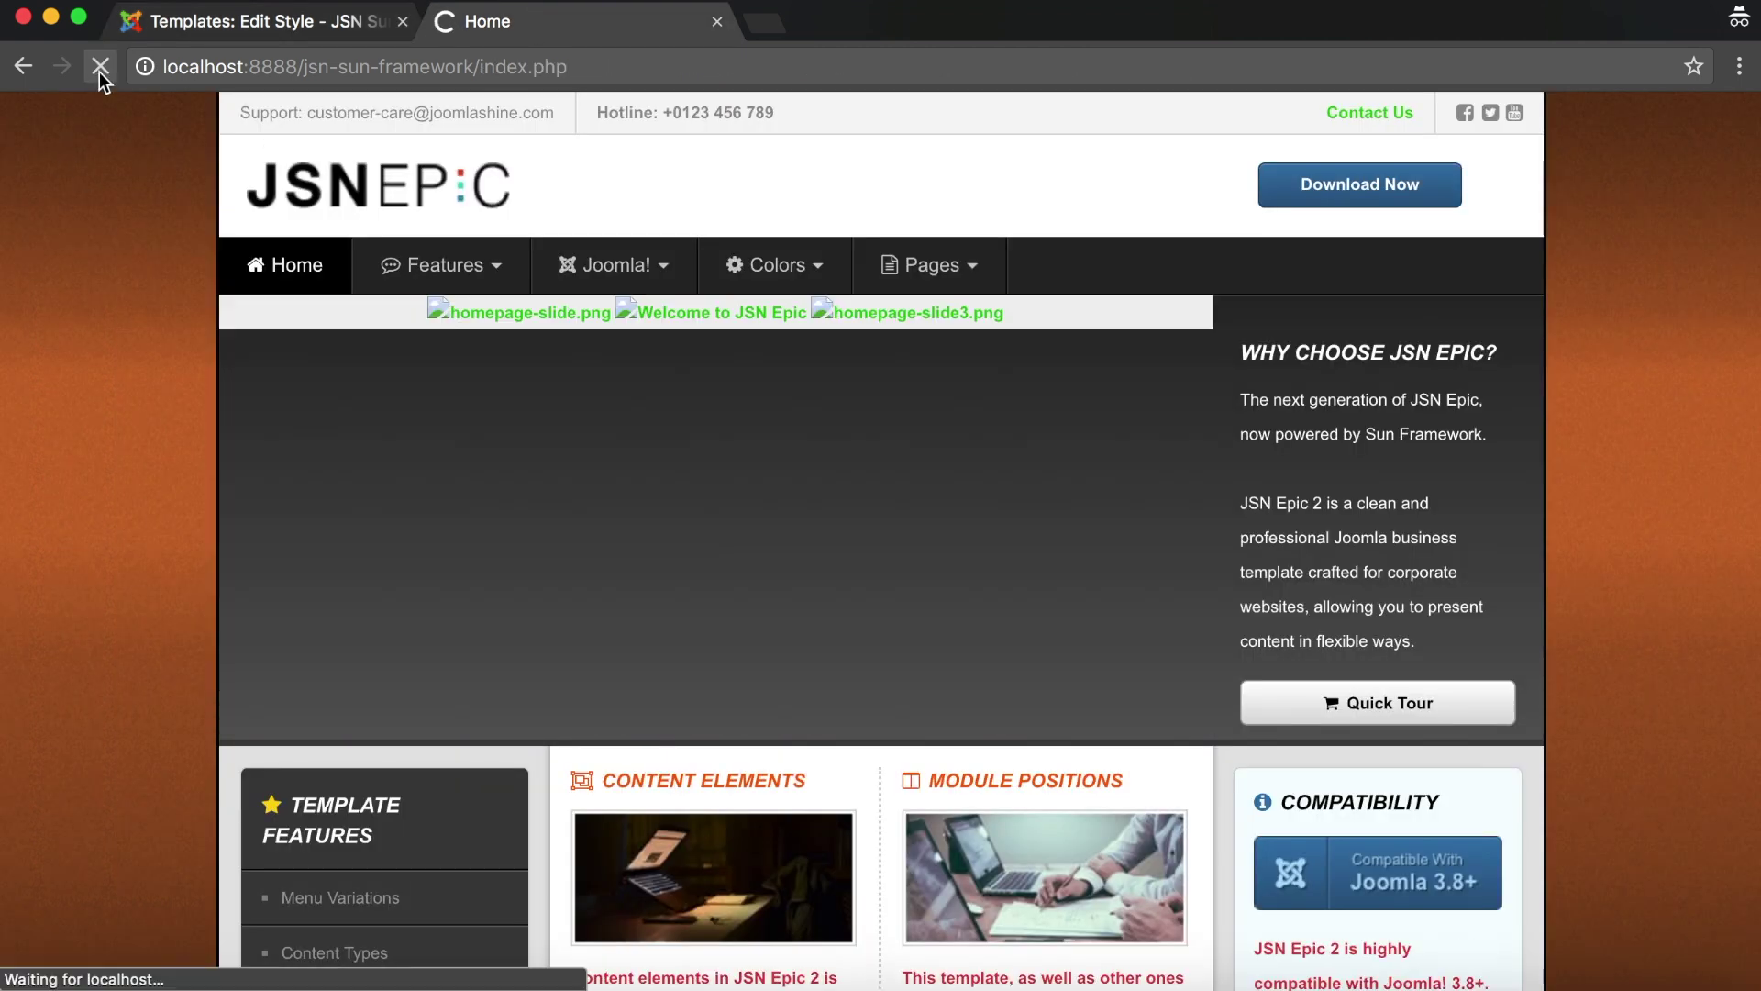
{"action": "scroll", "coordinate": [842, 610], "scroll_direction": "down", "scroll_amount": 7}
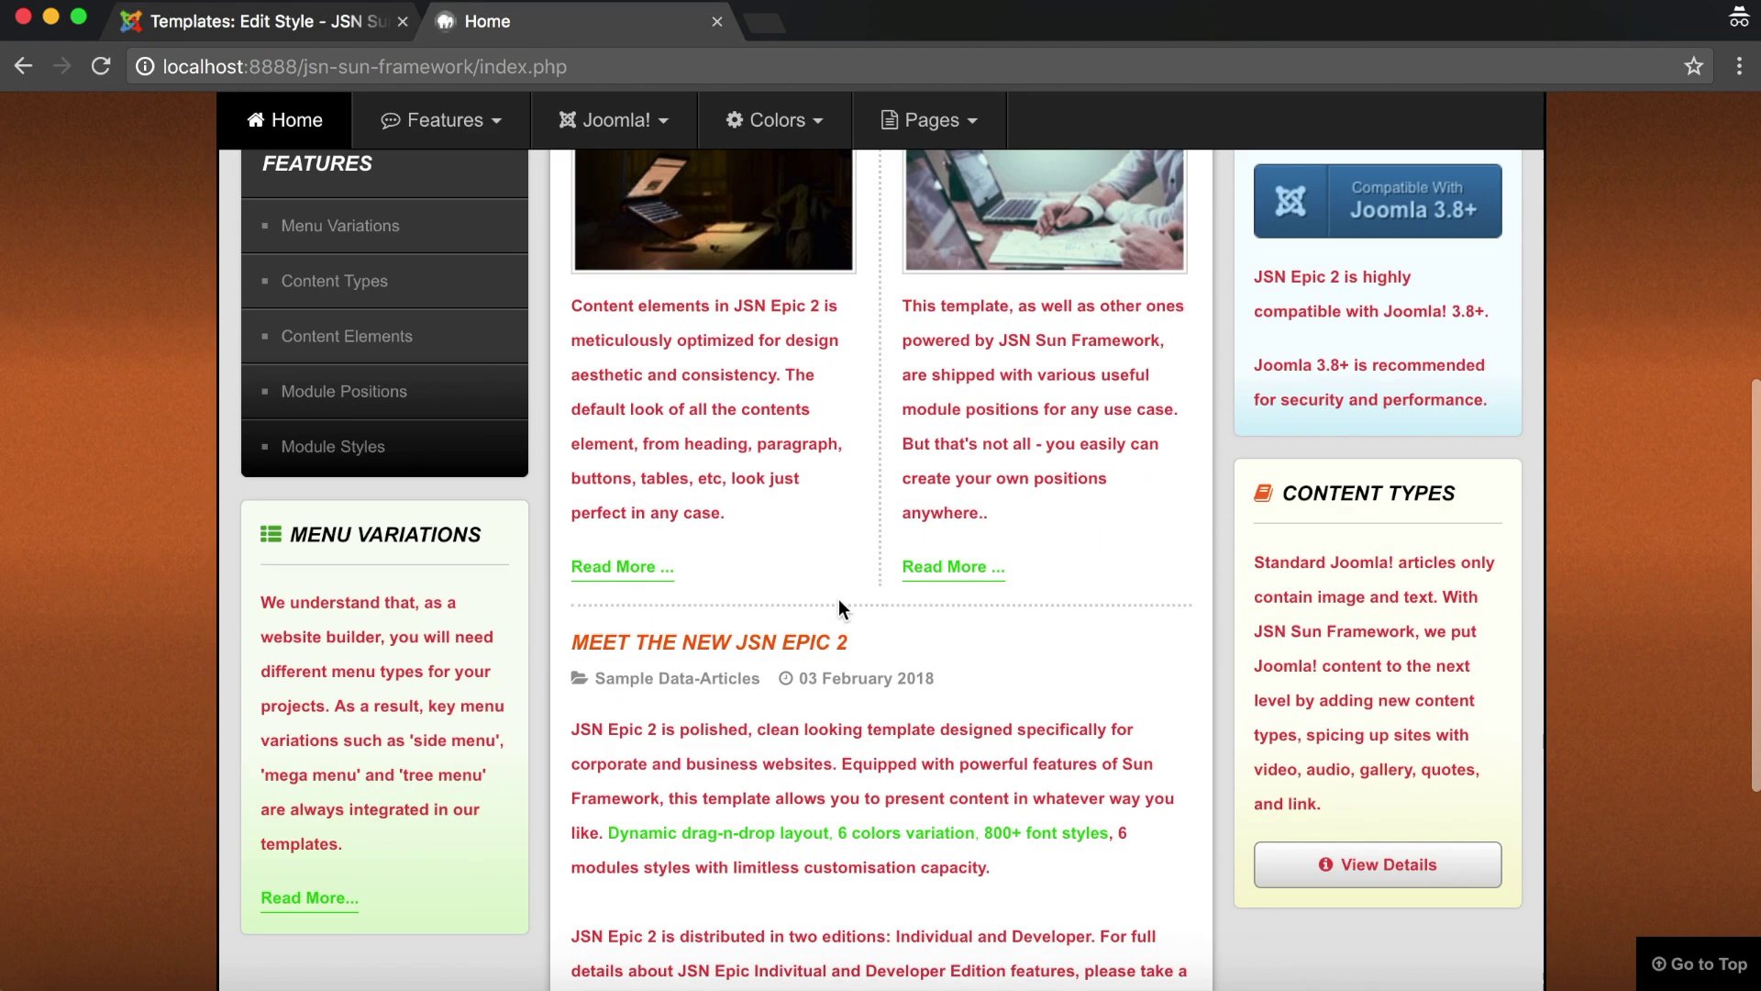
{"action": "scroll", "coordinate": [942, 445], "scroll_direction": "down", "scroll_amount": 3}
{"action": "scroll", "coordinate": [943, 444], "scroll_direction": "down", "scroll_amount": 2}
{"action": "scroll", "coordinate": [943, 444], "scroll_direction": "up", "scroll_amount": 15}
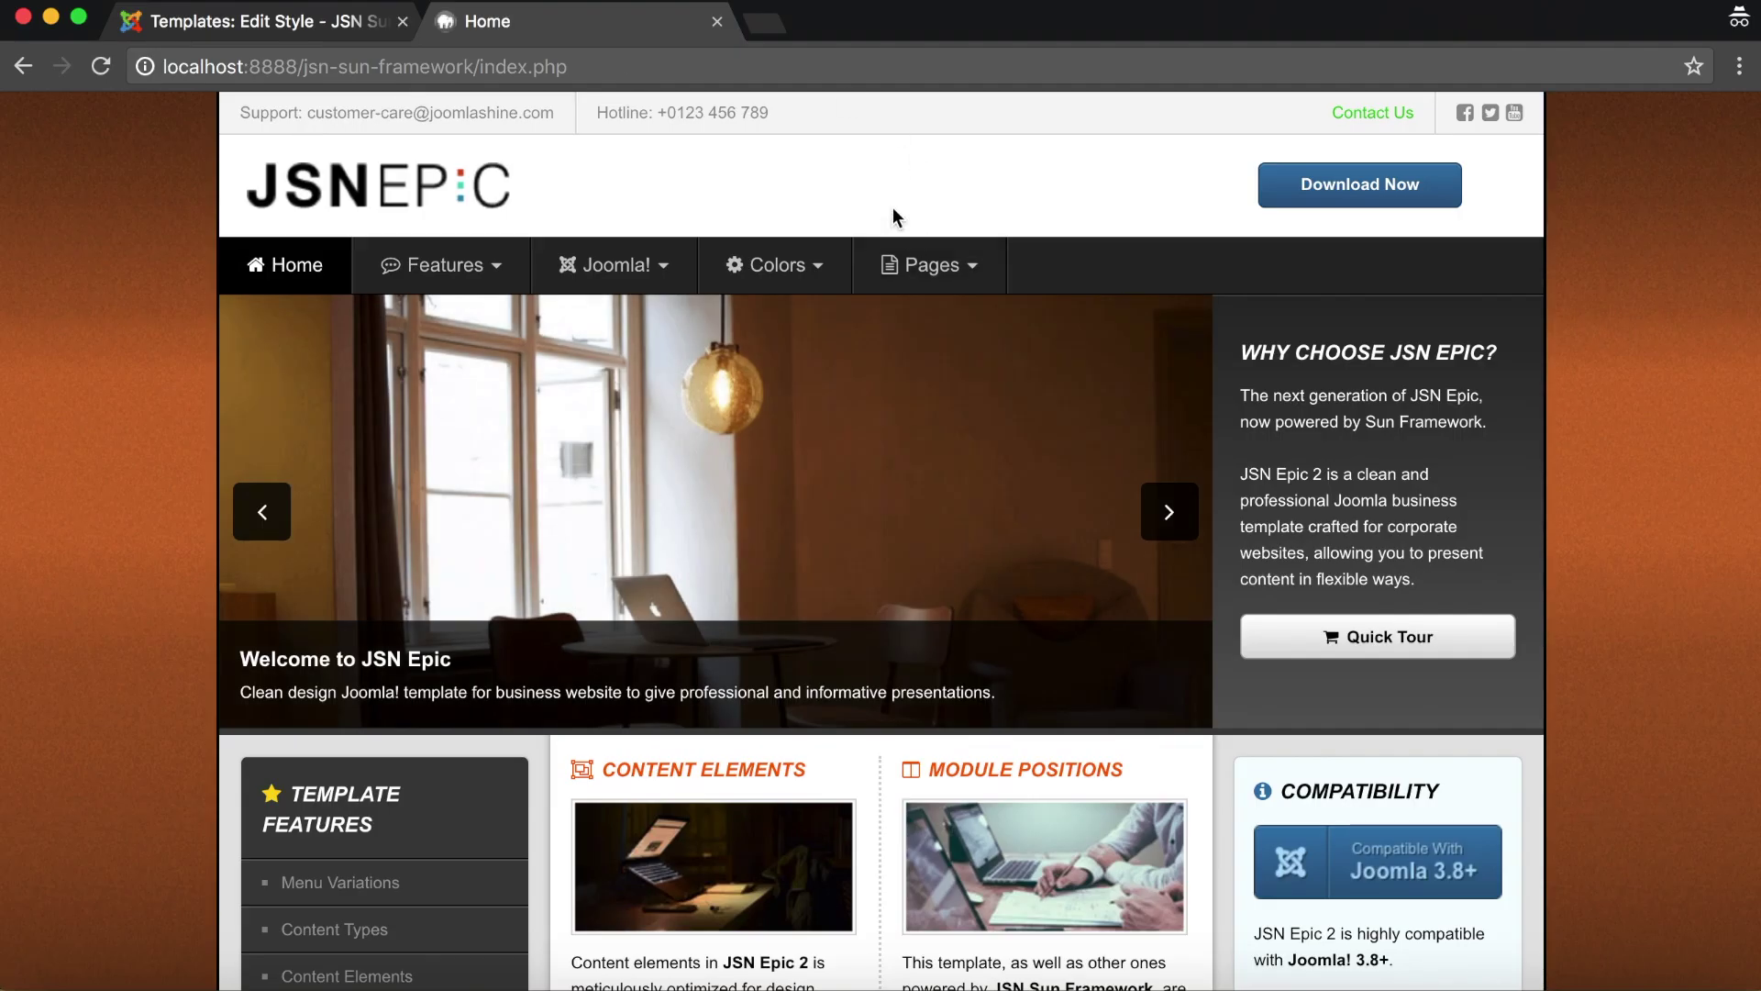
Open the Features > Content Elements page, scroll to Button & Link, then return to the style editor
{"action": "mouse_move", "coordinate": [510, 279]}
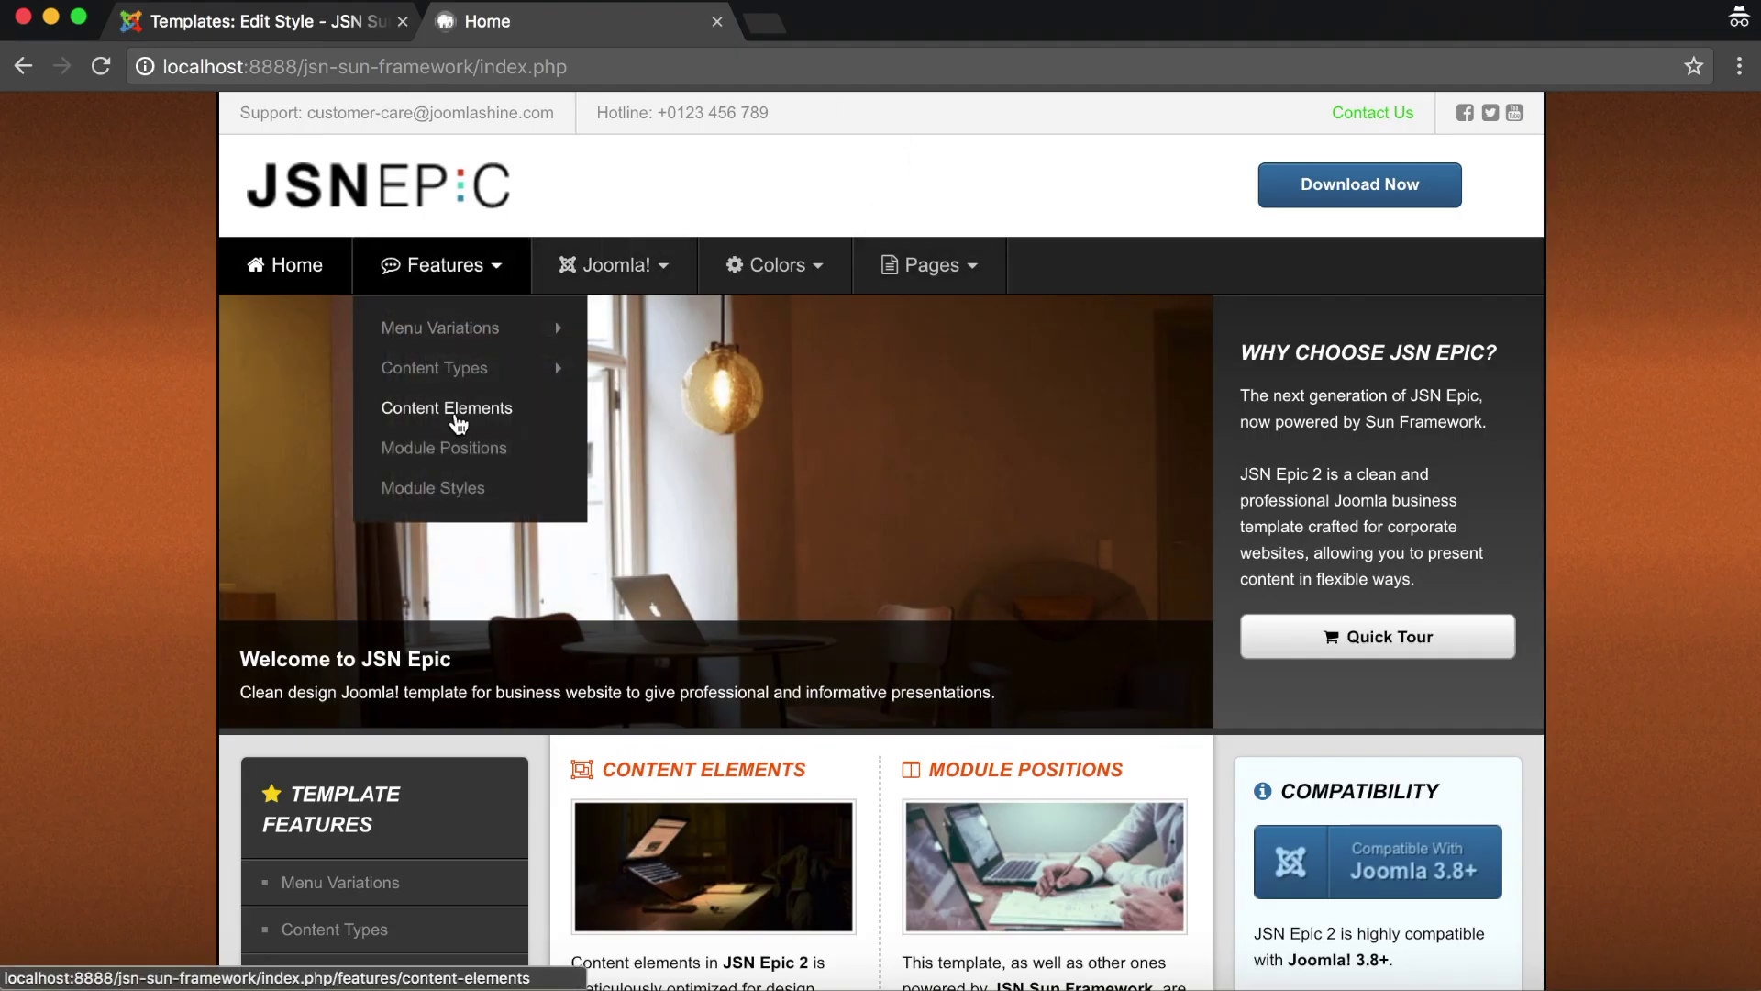
{"action": "left_click", "coordinate": [449, 409]}
{"action": "scroll", "coordinate": [456, 422], "scroll_direction": "down", "scroll_amount": 10}
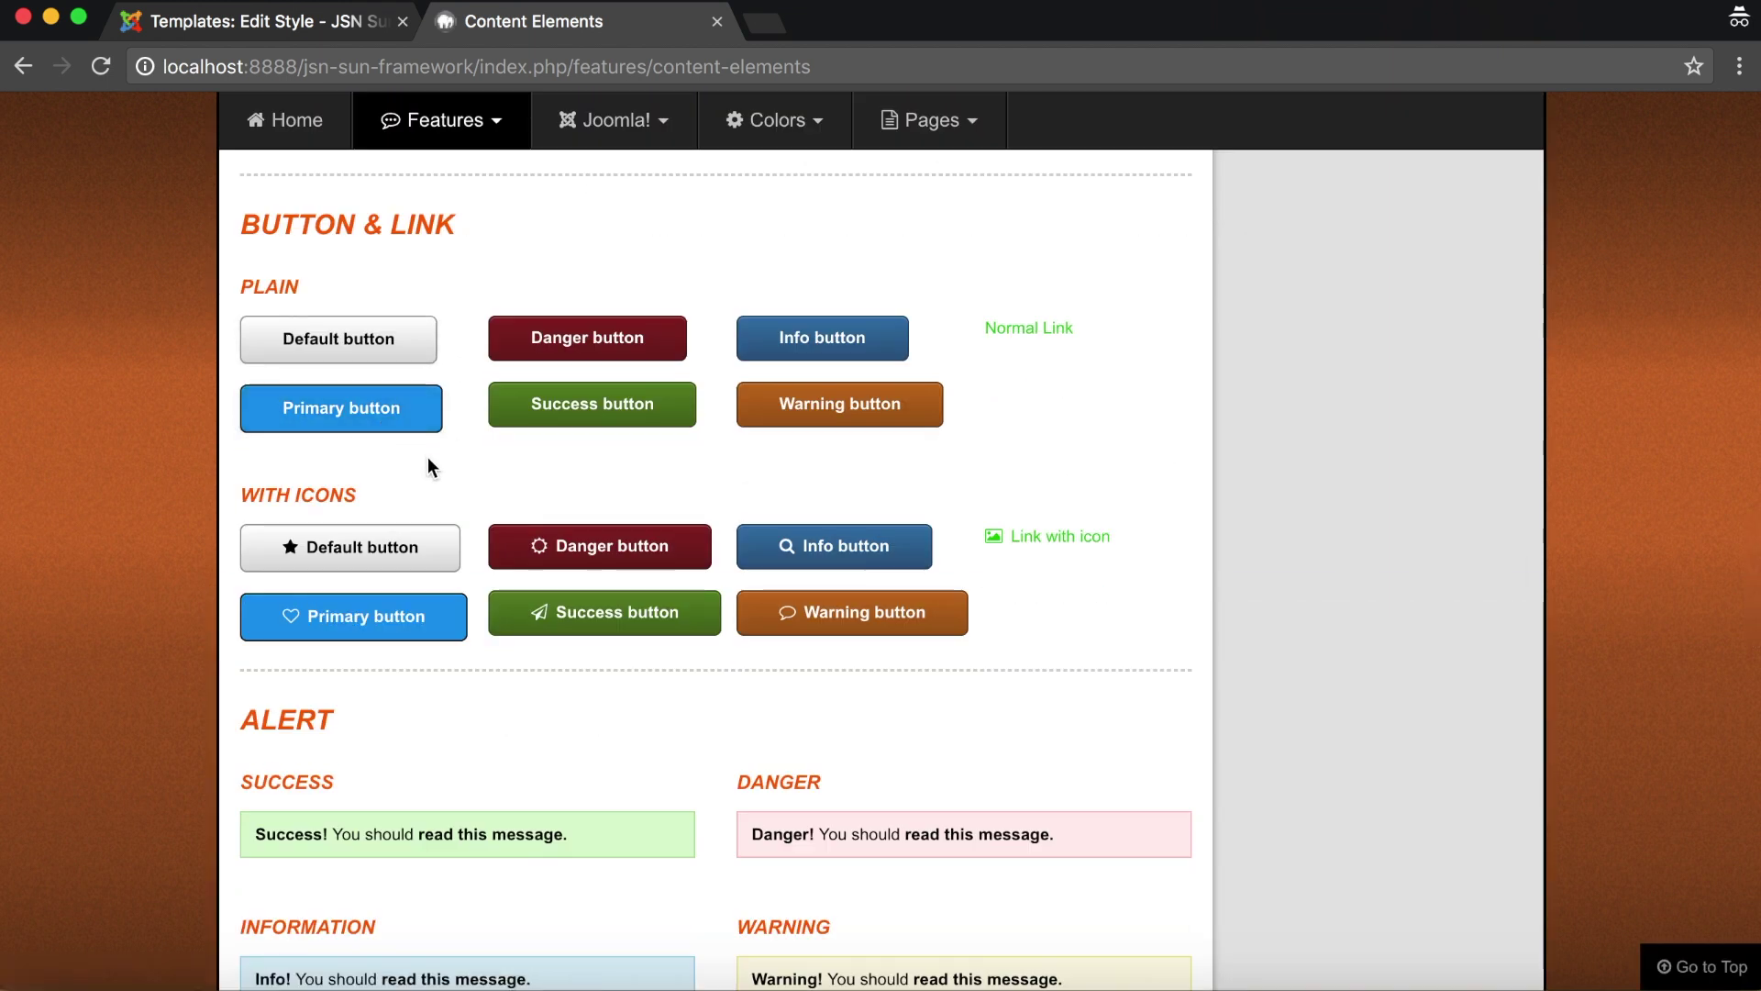
{"action": "left_click", "coordinate": [363, 20]}
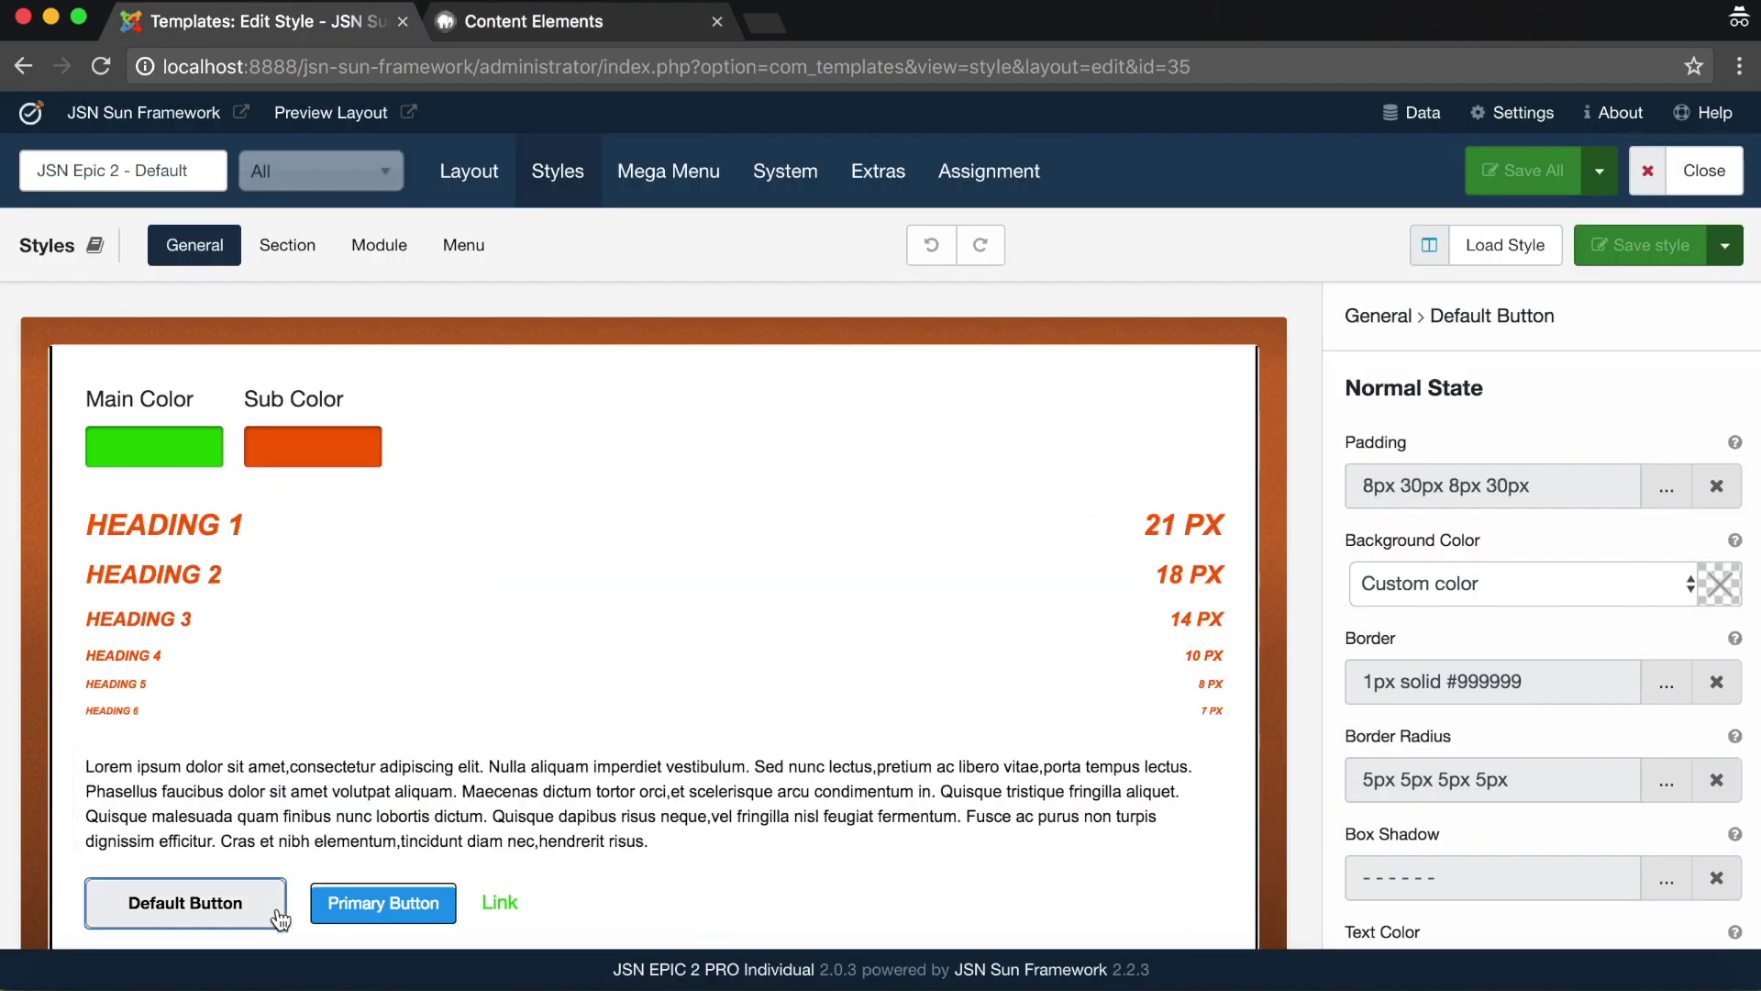
Give the Default Button a bright green normal-state background
{"action": "left_click", "coordinate": [1717, 598]}
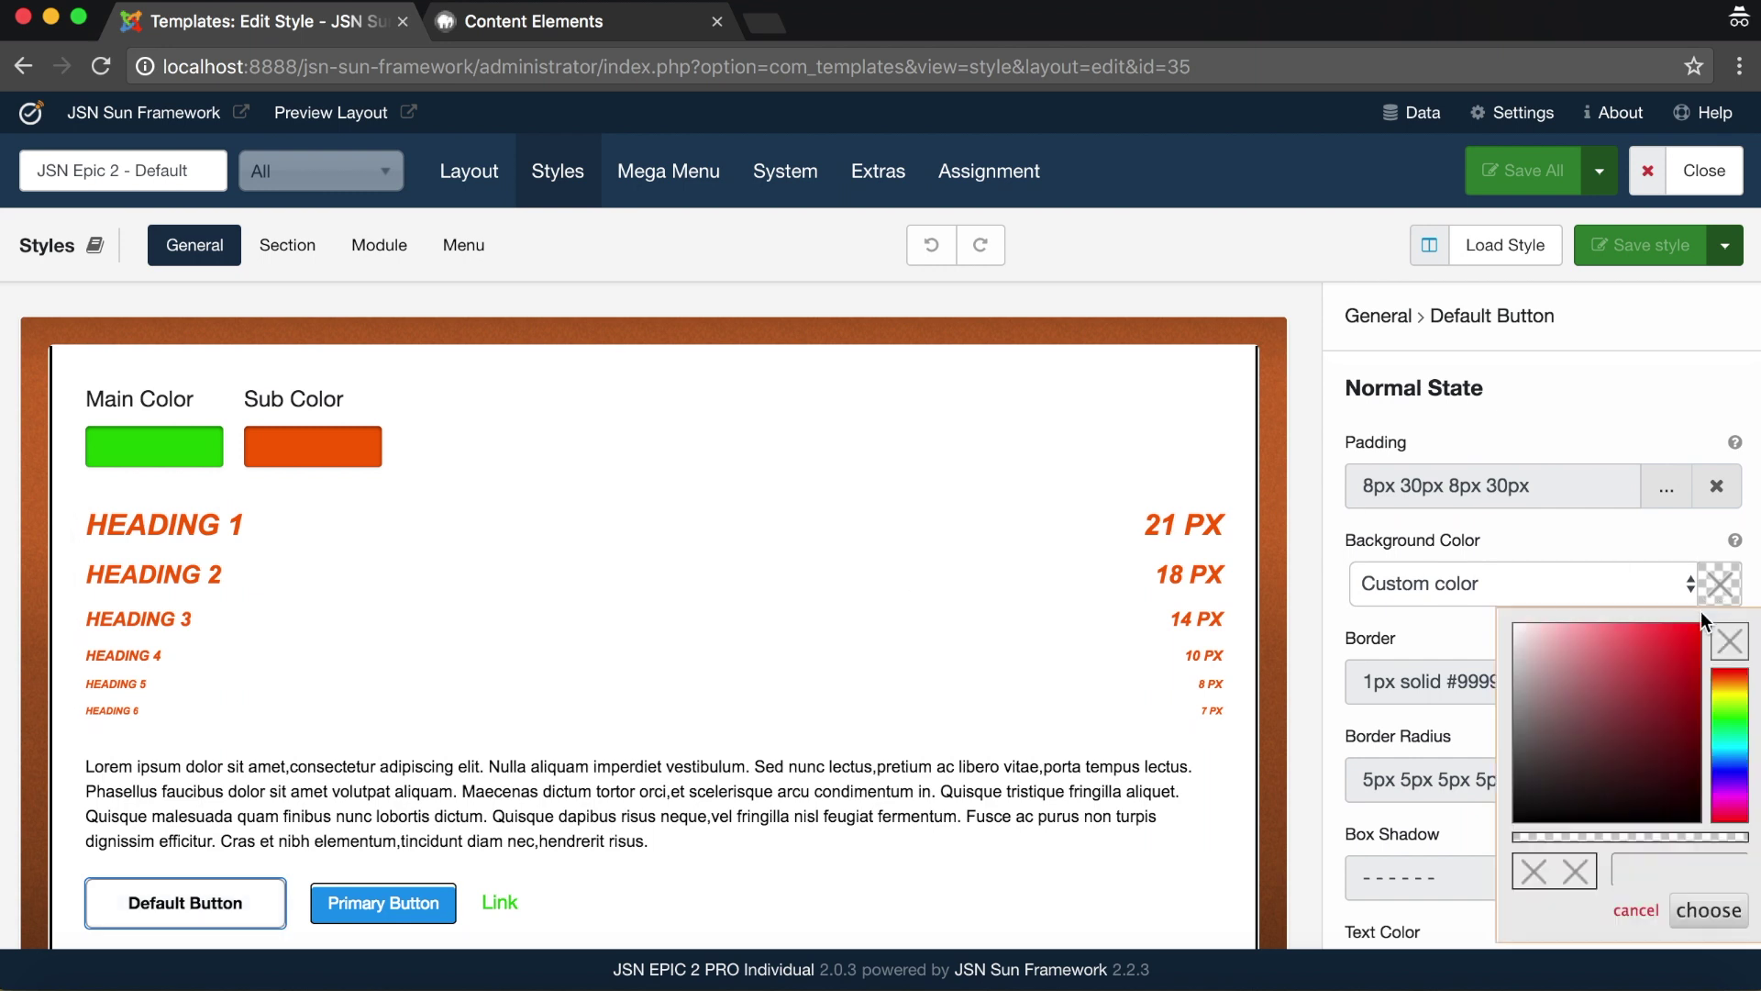
{"action": "left_click", "coordinate": [1738, 716]}
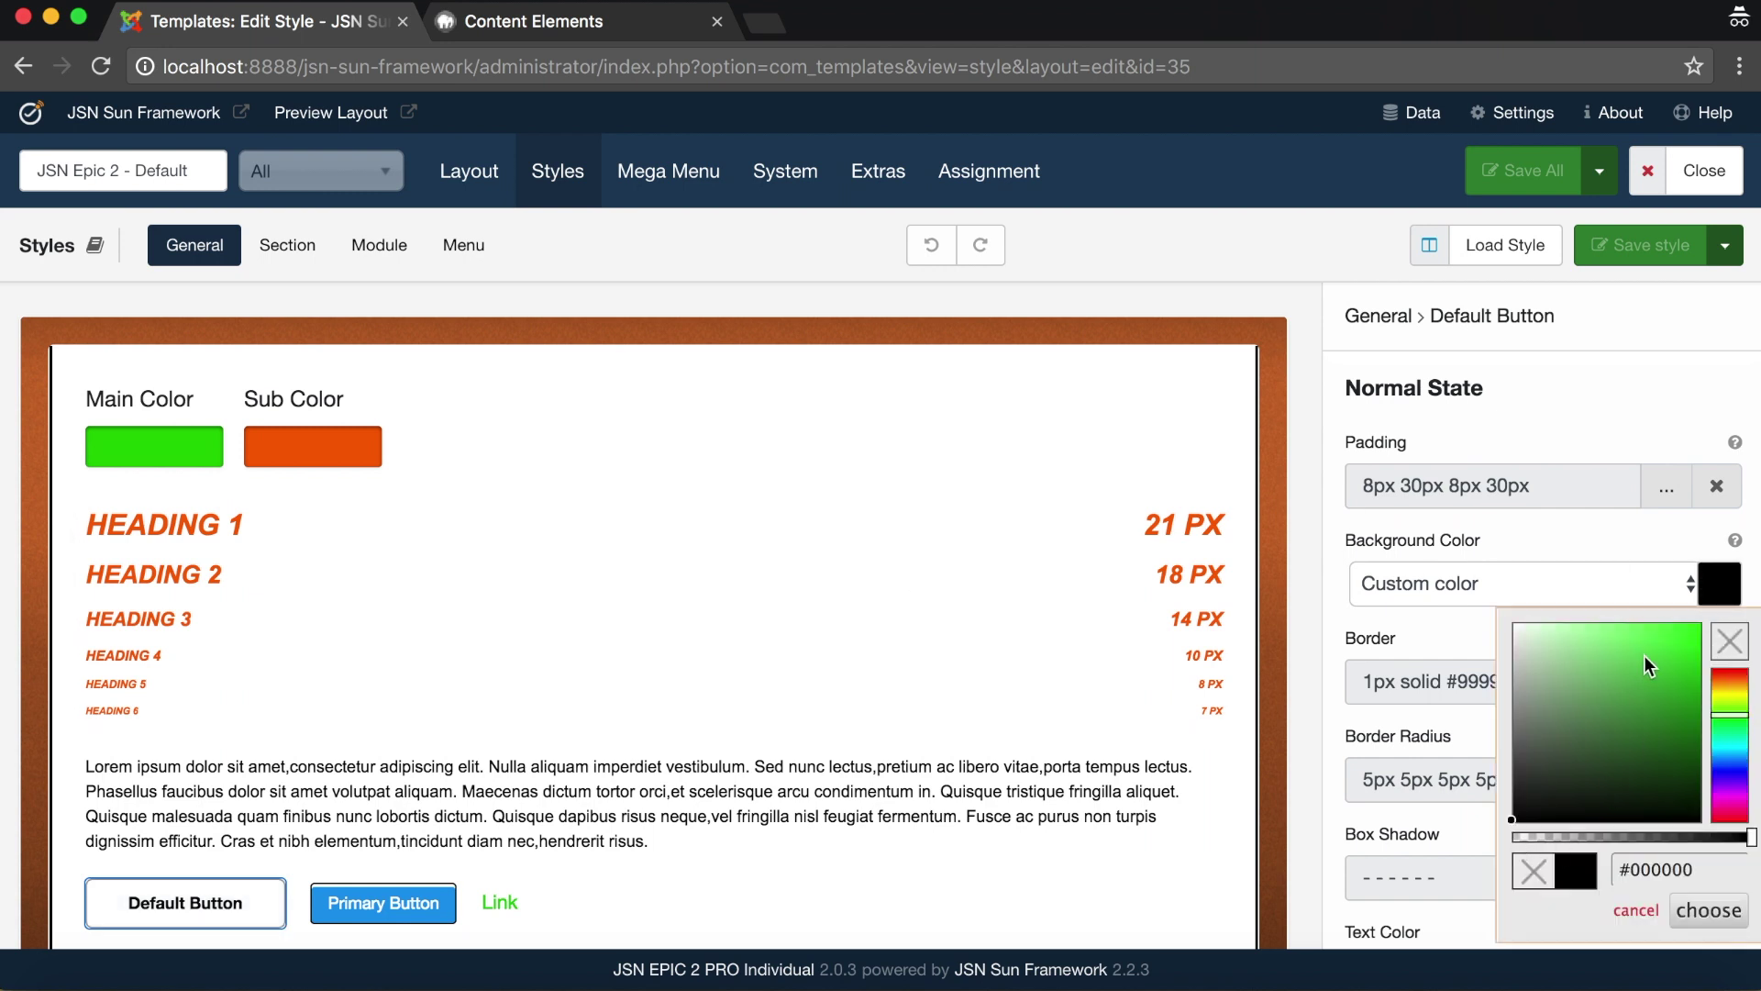
{"action": "left_click", "coordinate": [1666, 647]}
{"action": "left_click", "coordinate": [1708, 910]}
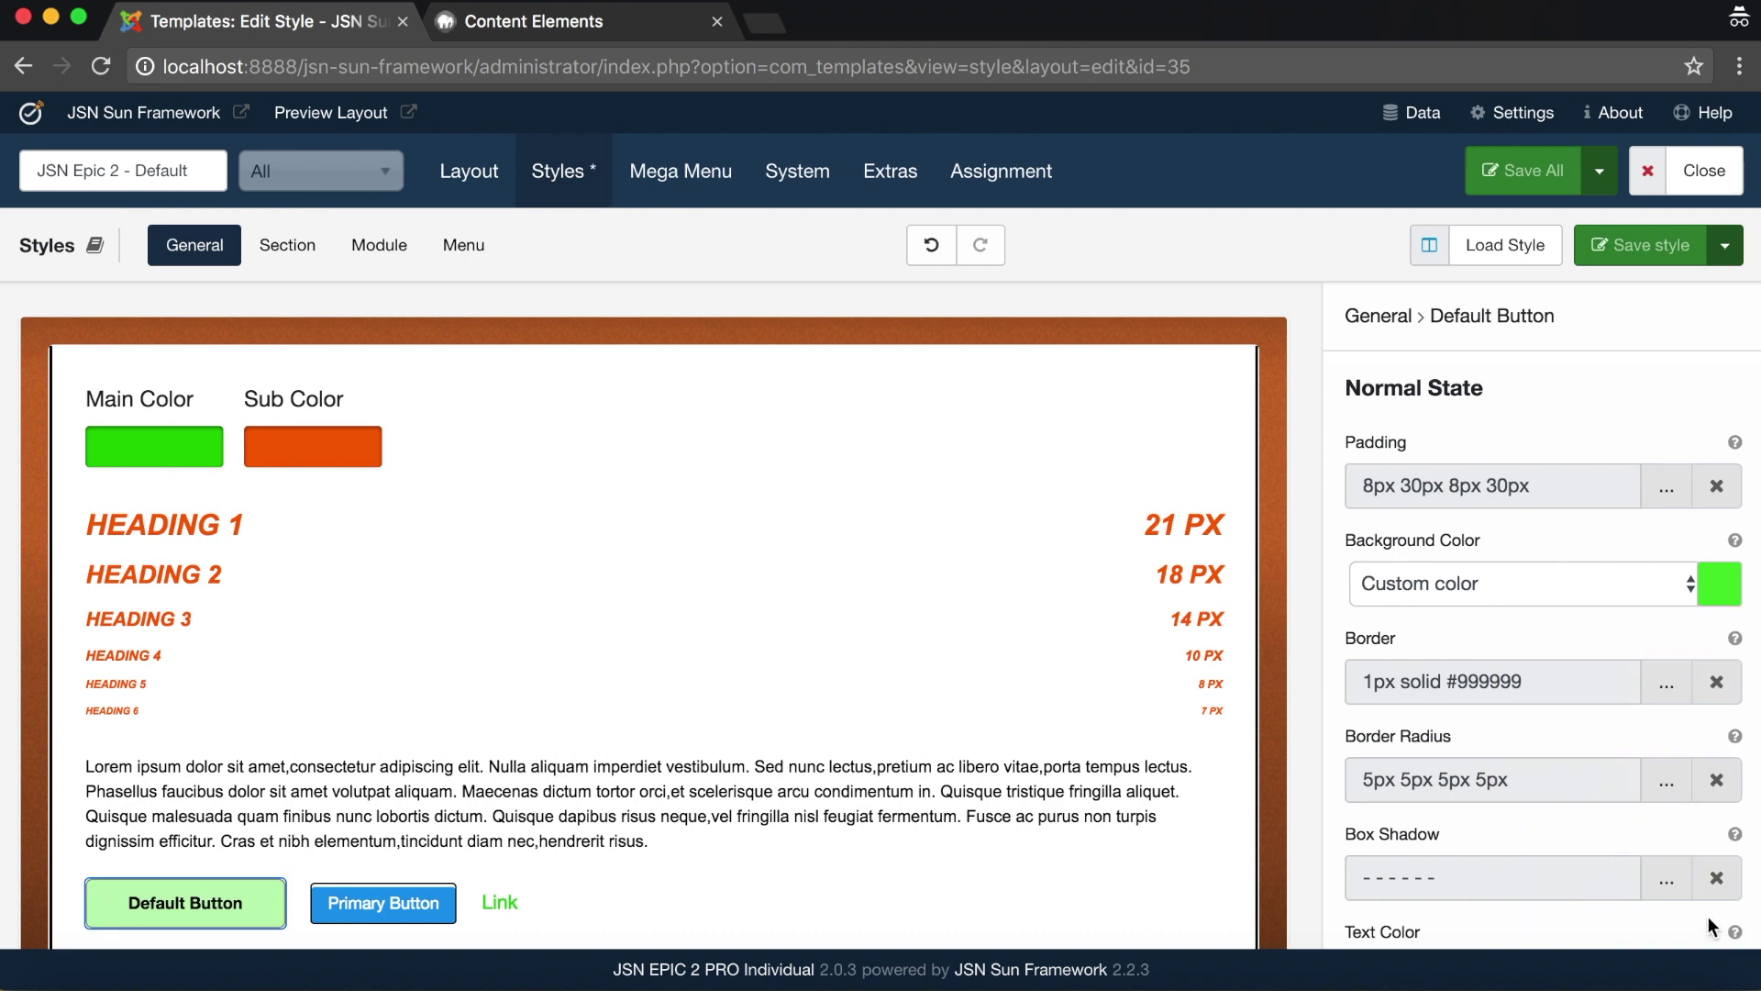
Set the Default Button's hover background to light orange #f1b255
{"action": "scroll", "coordinate": [1677, 791], "scroll_direction": "down", "scroll_amount": 8}
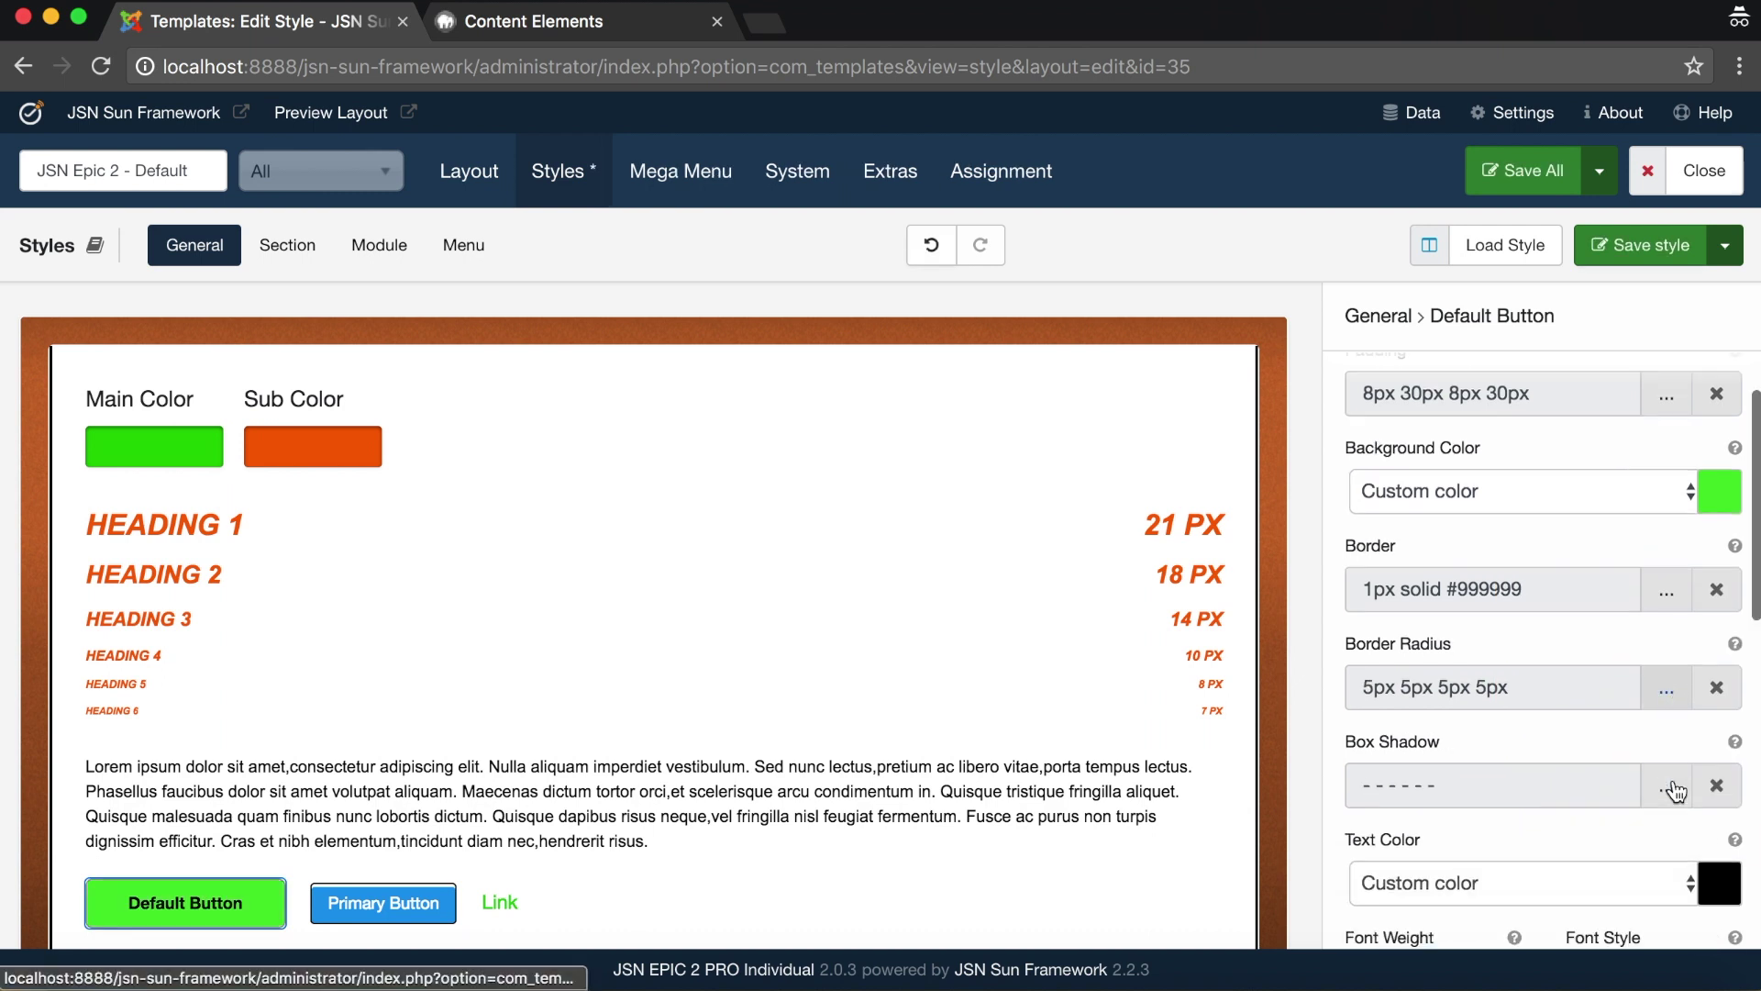
{"action": "scroll", "coordinate": [1677, 791], "scroll_direction": "down", "scroll_amount": 3}
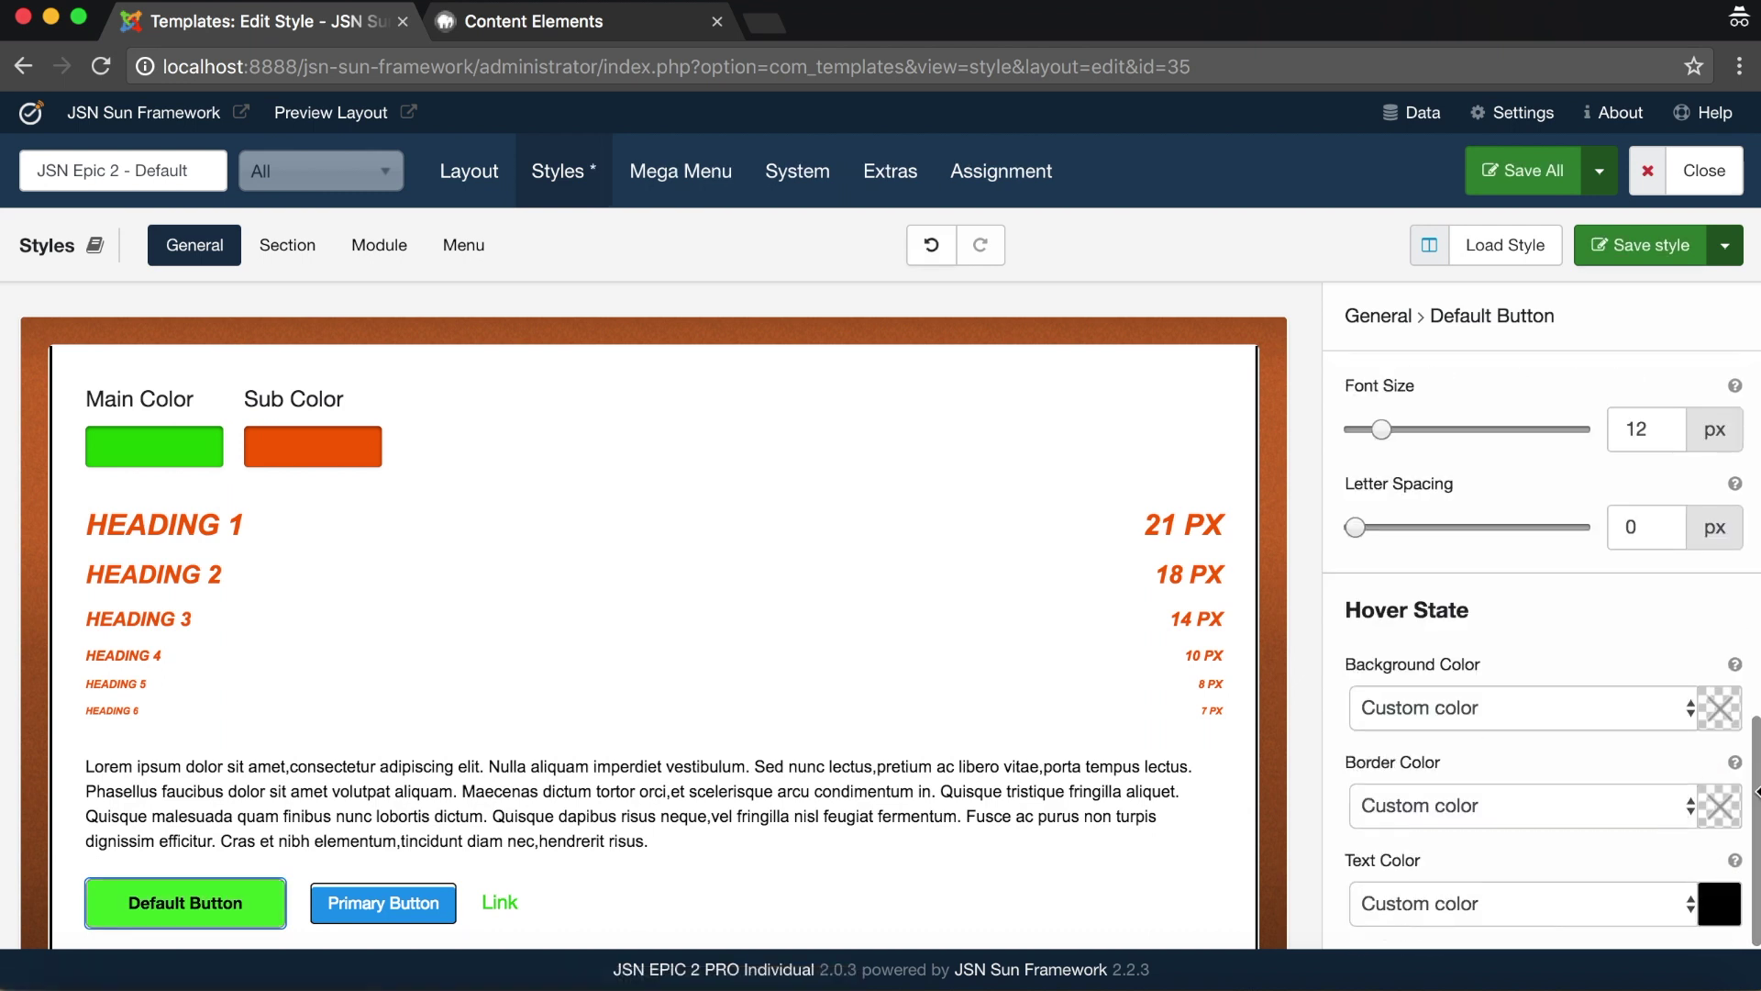
{"action": "left_click", "coordinate": [1720, 712]}
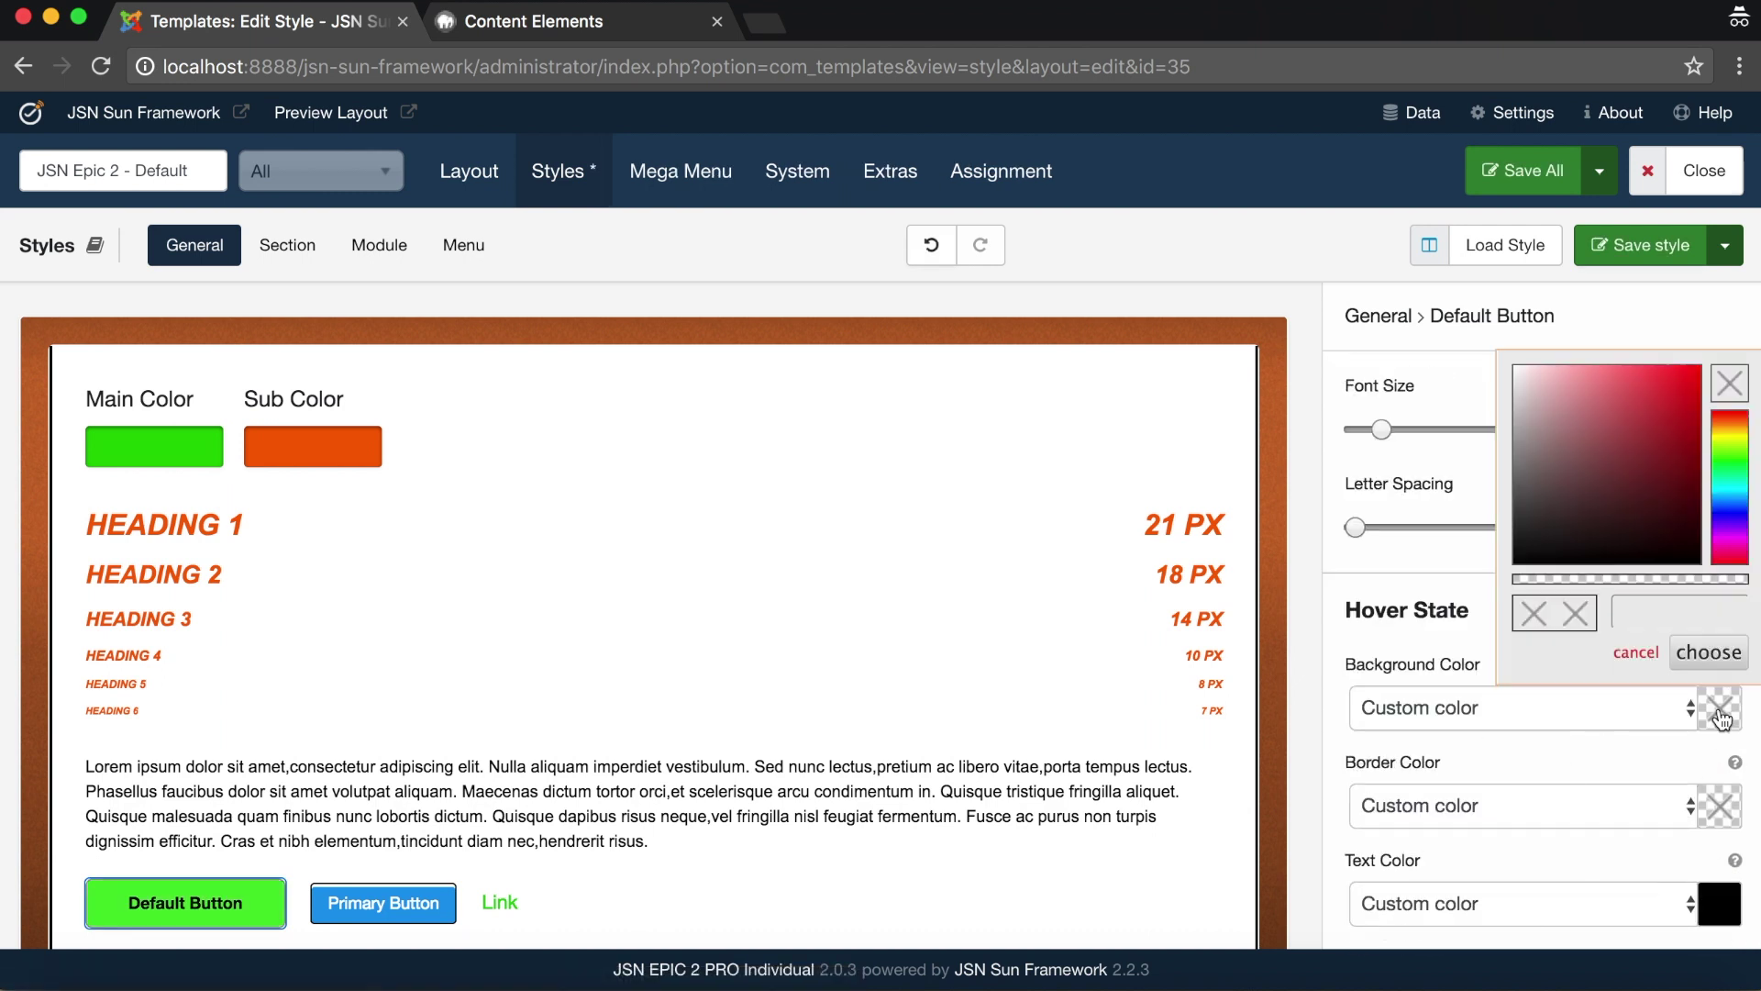
{"action": "left_click", "coordinate": [1732, 425]}
{"action": "left_click", "coordinate": [1633, 376]}
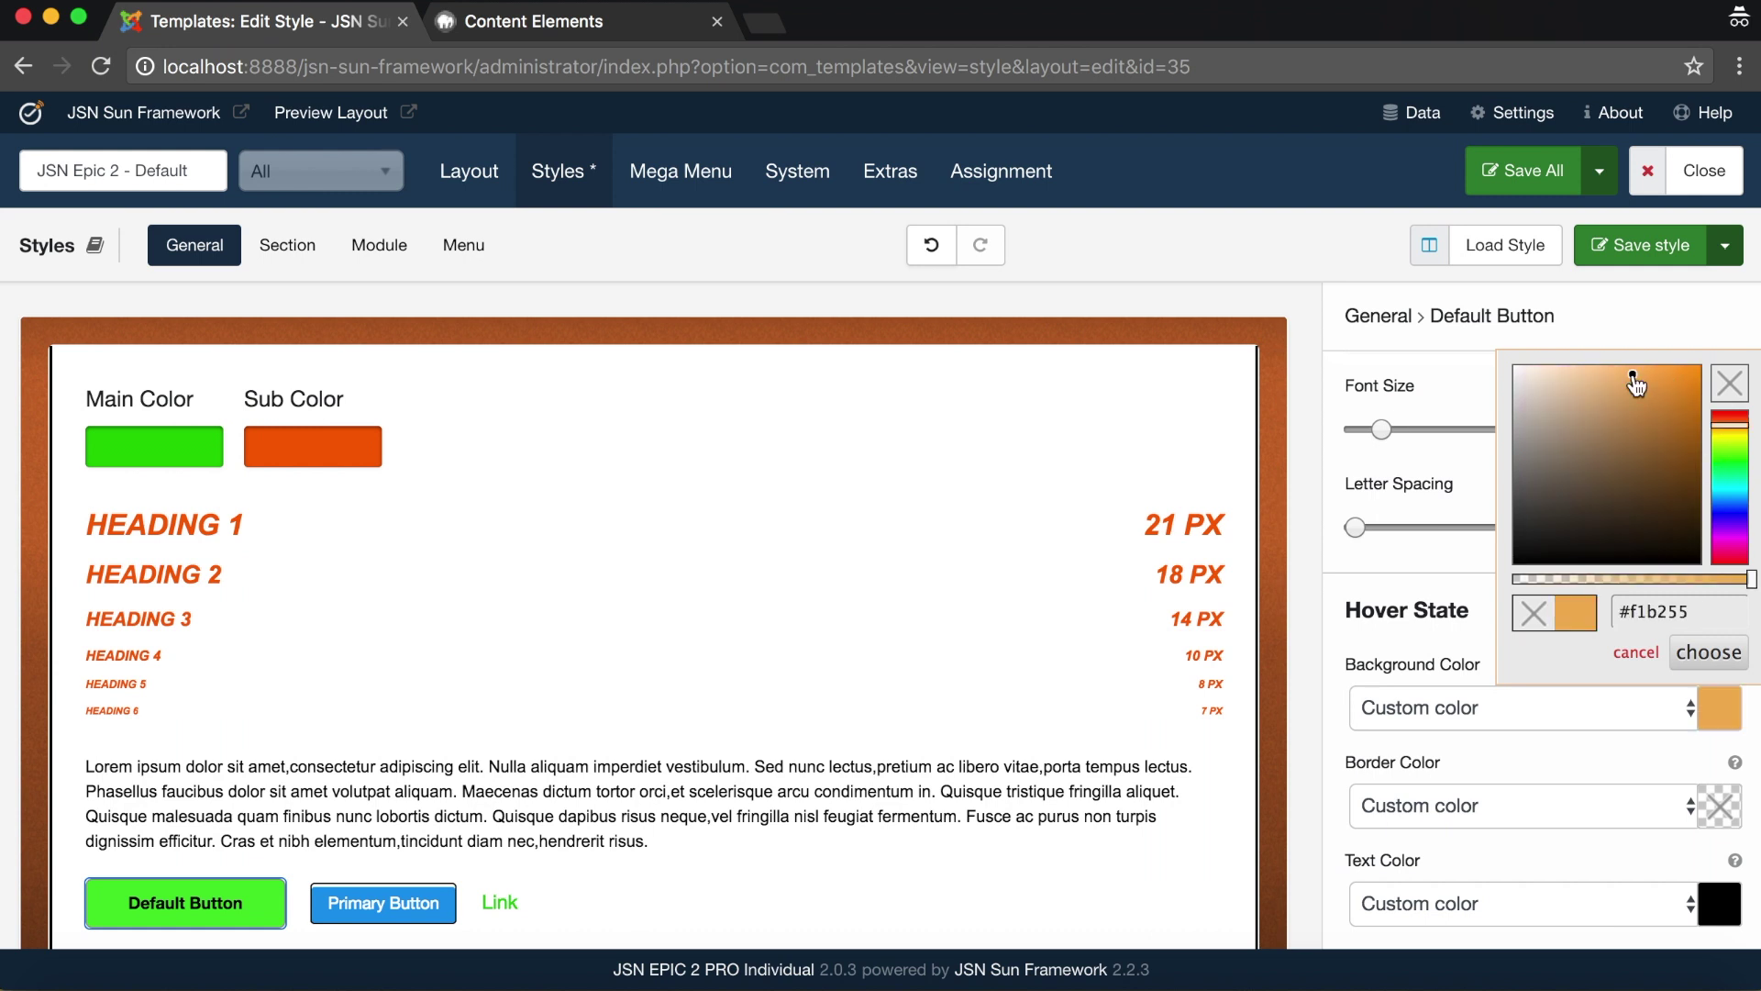
{"action": "left_click", "coordinate": [1724, 662]}
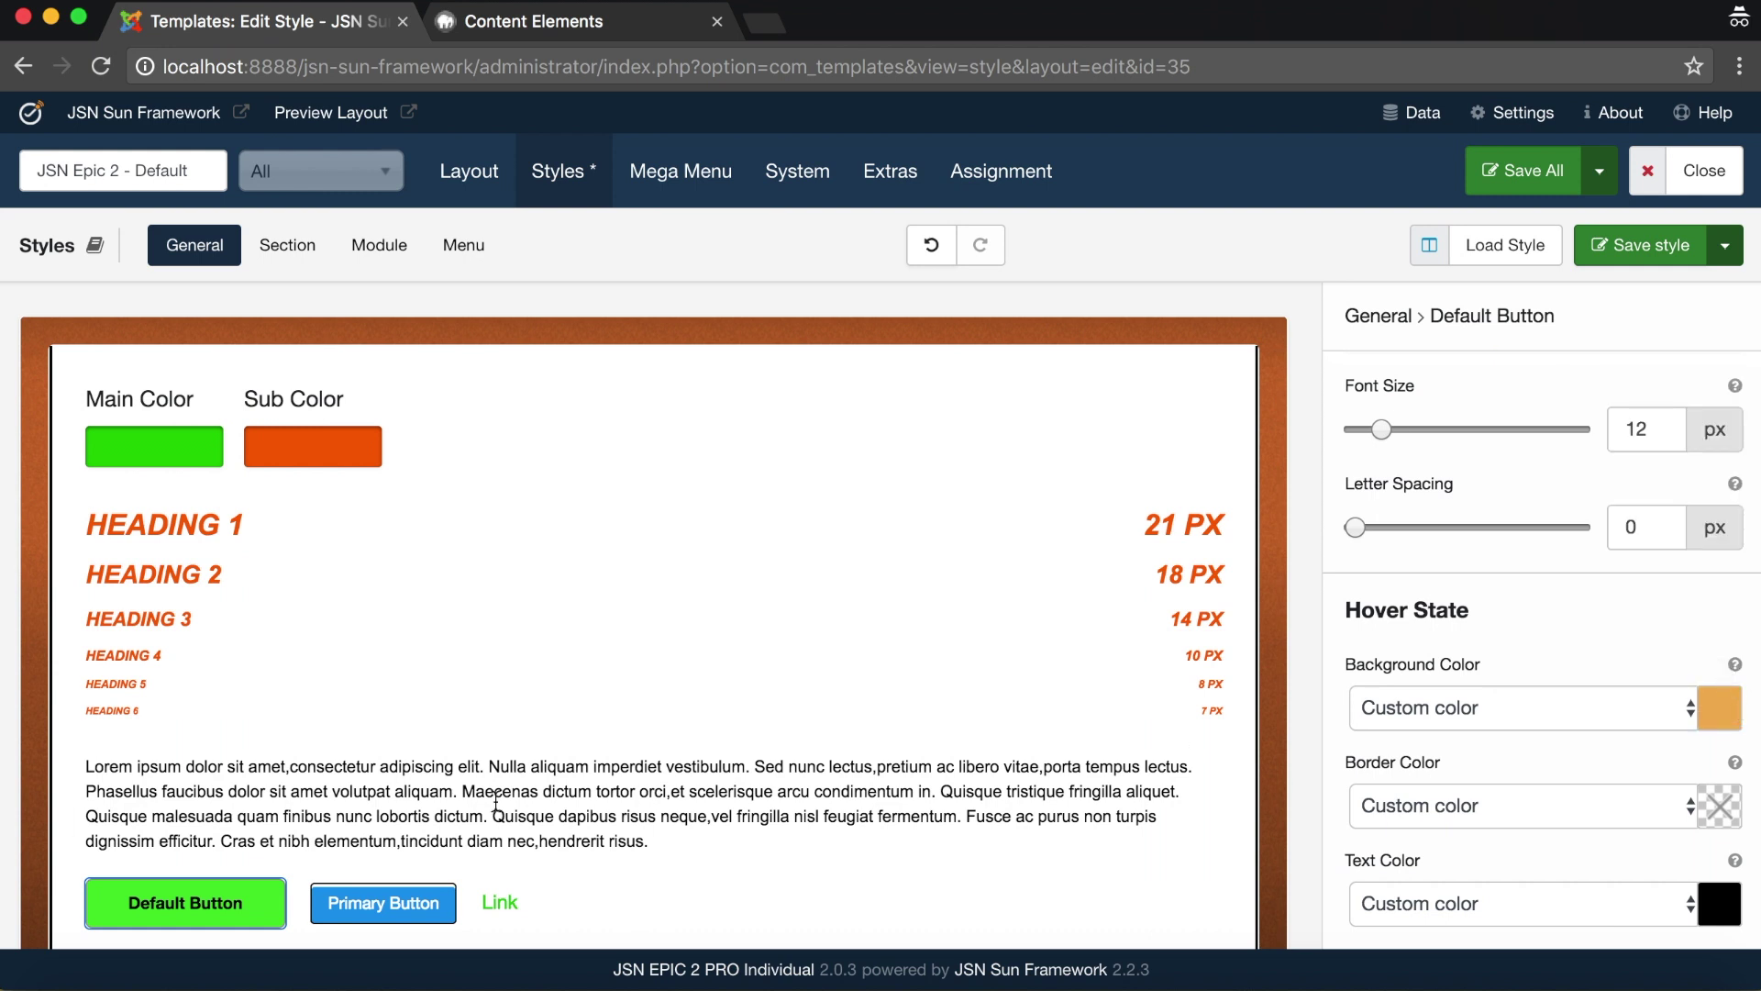
{"action": "left_click", "coordinate": [394, 908]}
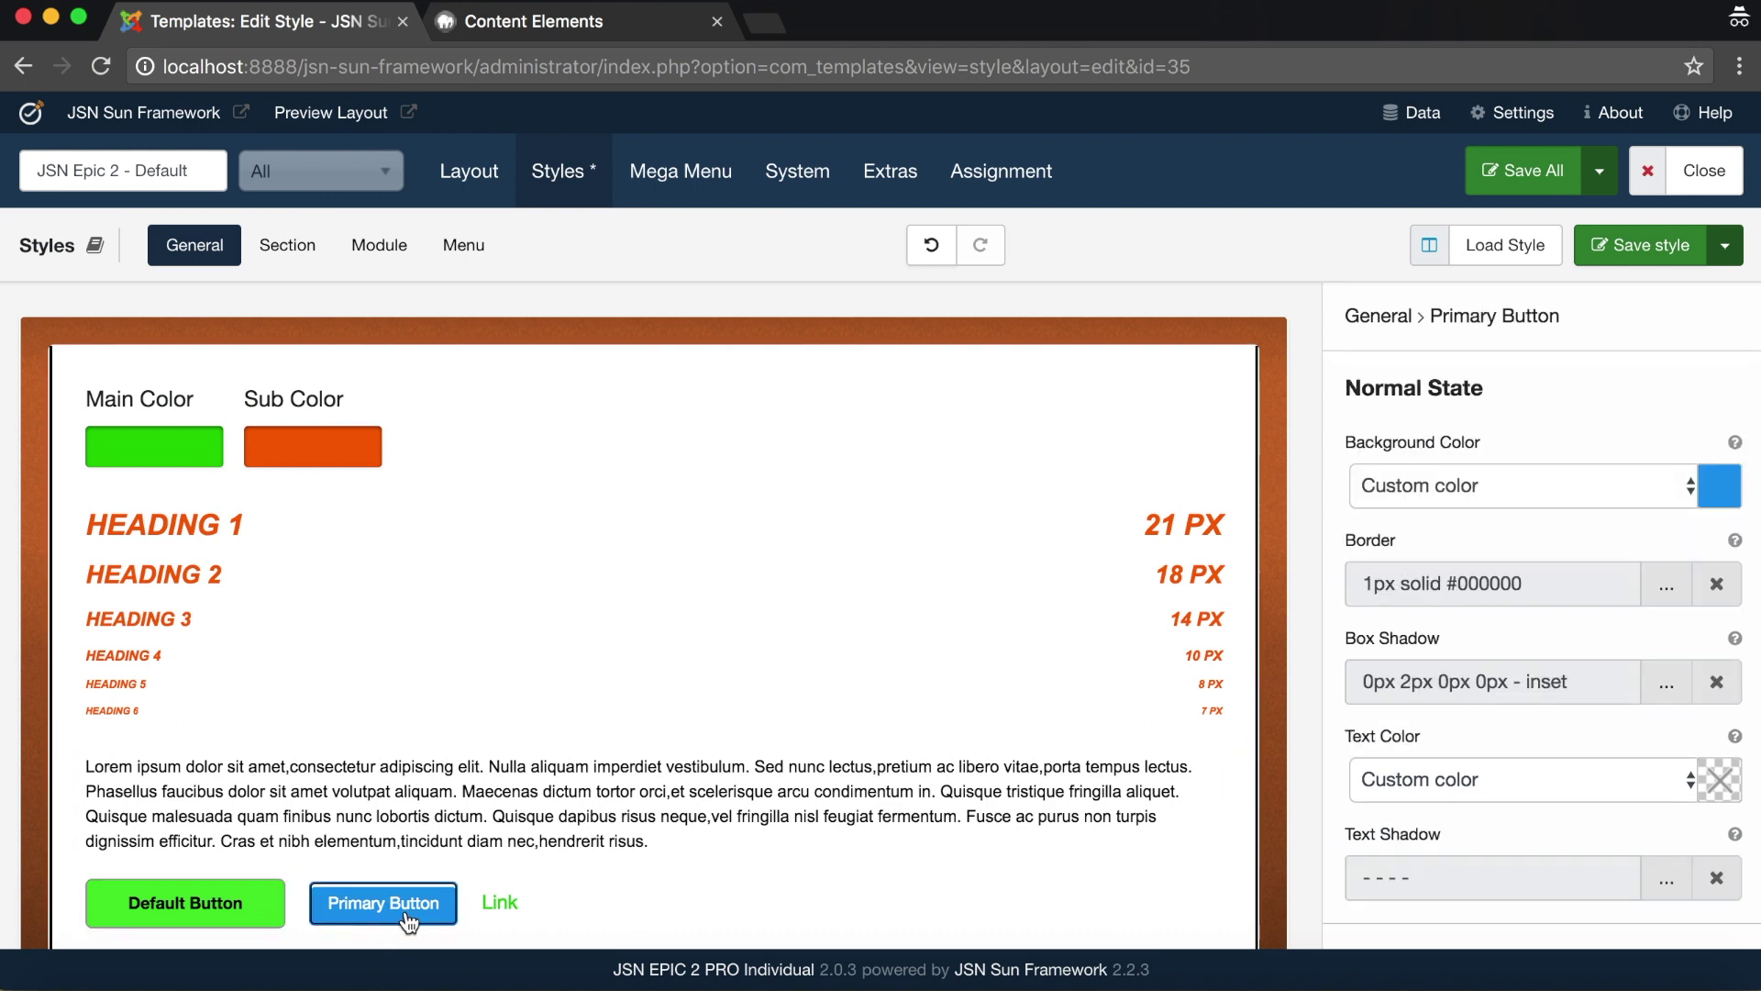
Set the Primary Button background to red #ed481a with a light yellow #e1f657 hover
{"action": "left_click", "coordinate": [1728, 488]}
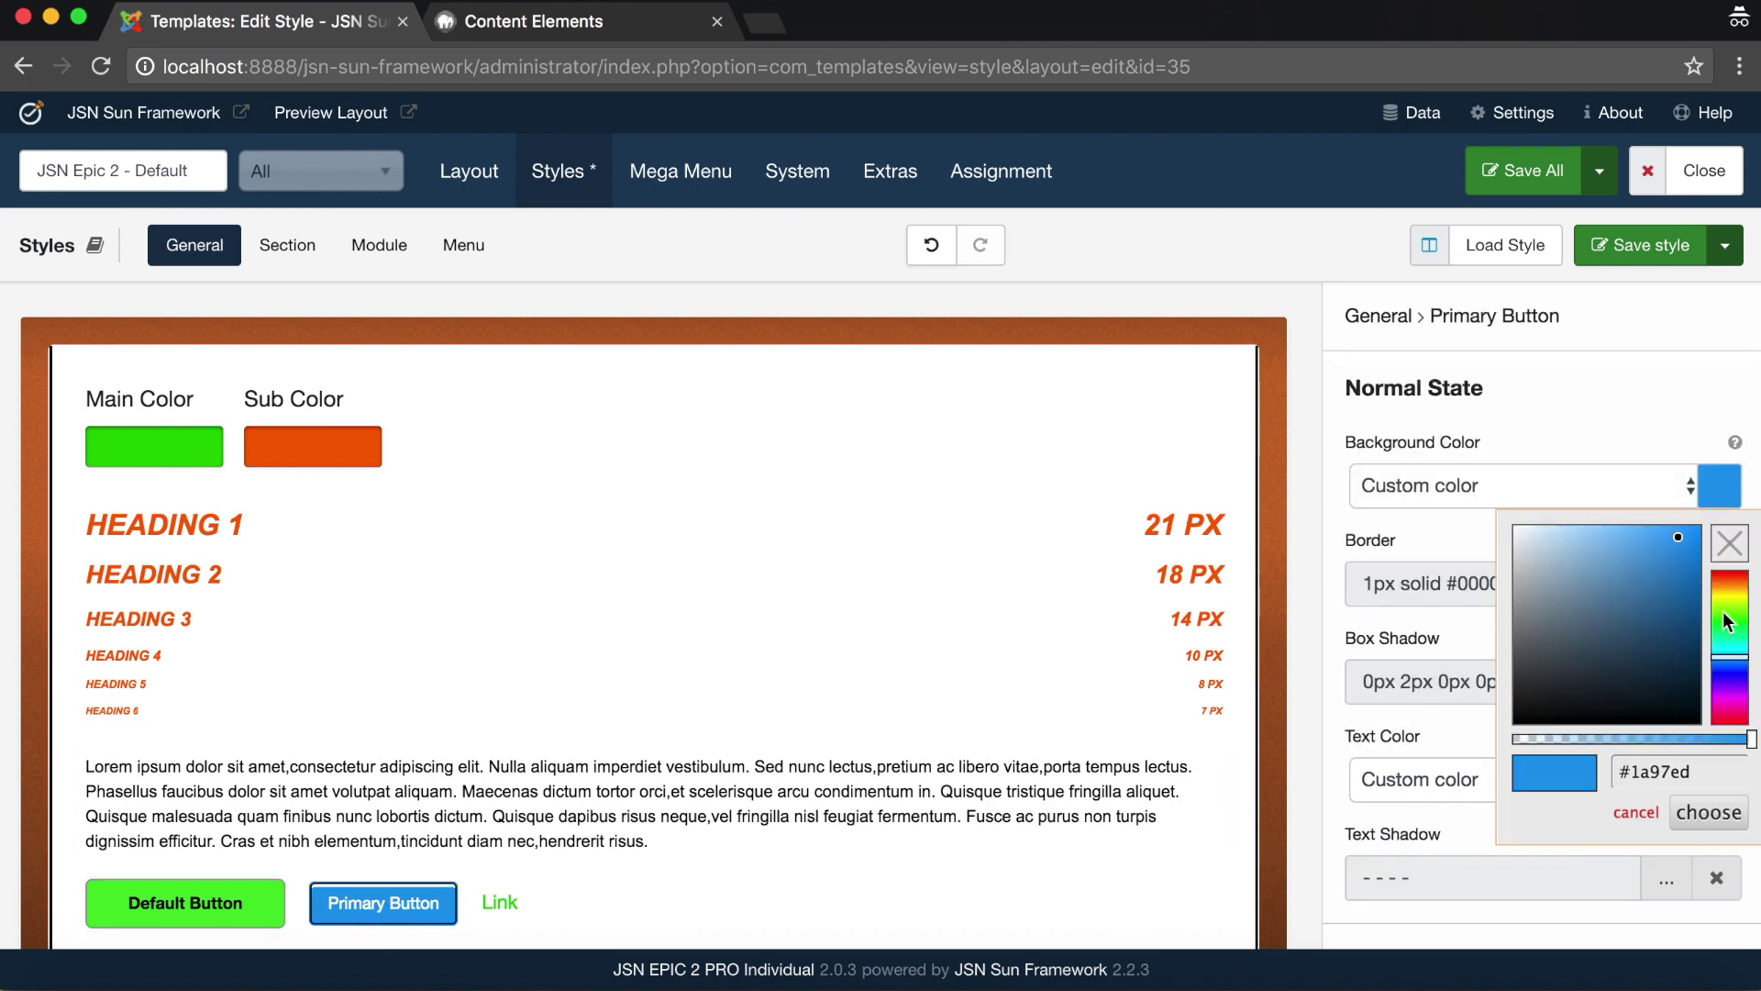
{"action": "left_click", "coordinate": [1744, 575]}
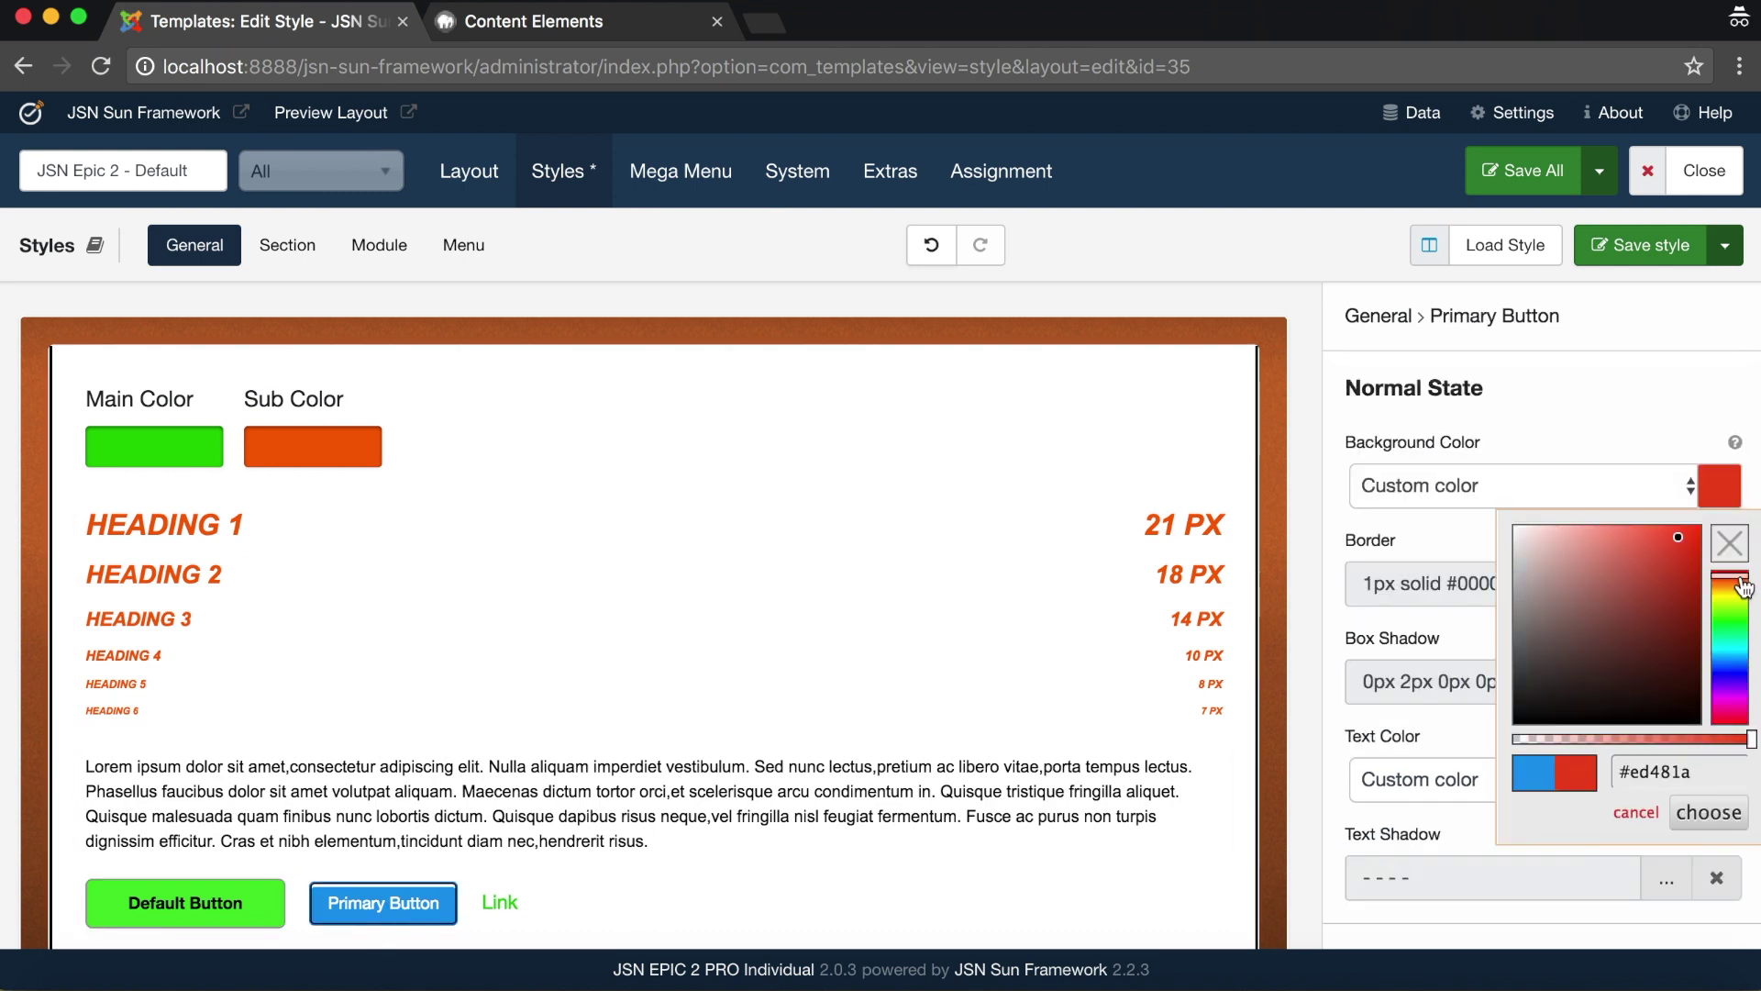
{"action": "left_click", "coordinate": [1708, 812]}
{"action": "scroll", "coordinate": [1519, 838], "scroll_direction": "down", "scroll_amount": 4}
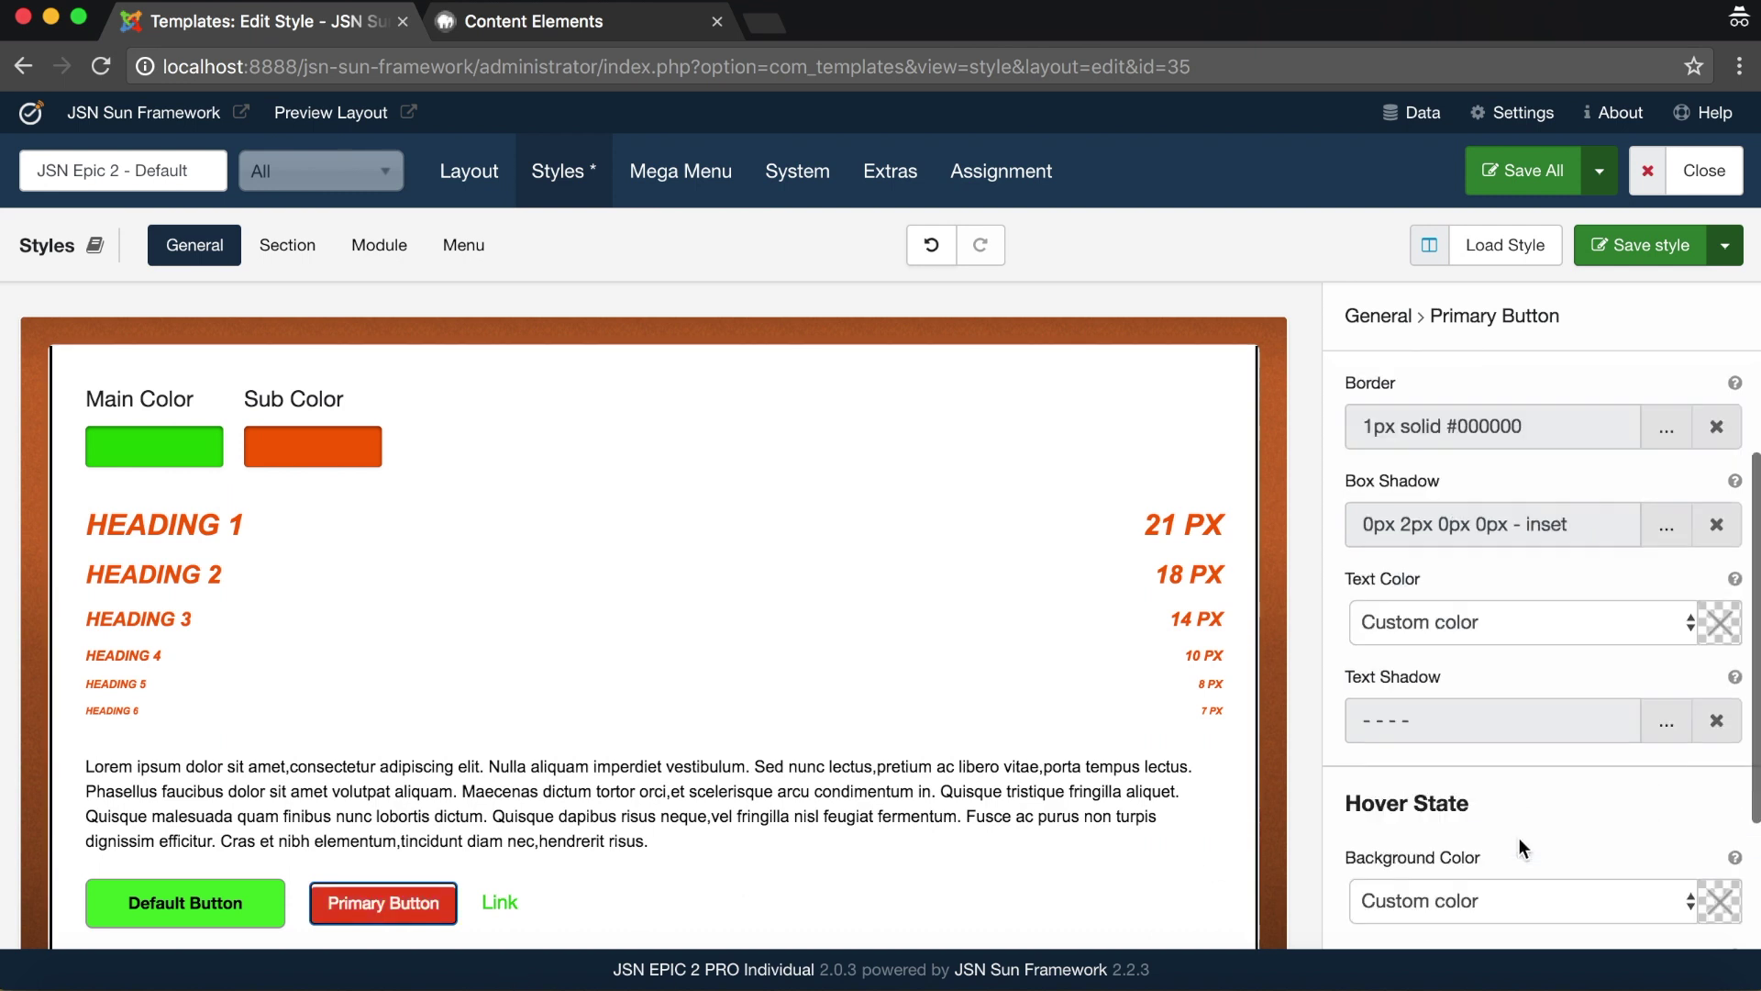
{"action": "left_click", "coordinate": [1724, 708]}
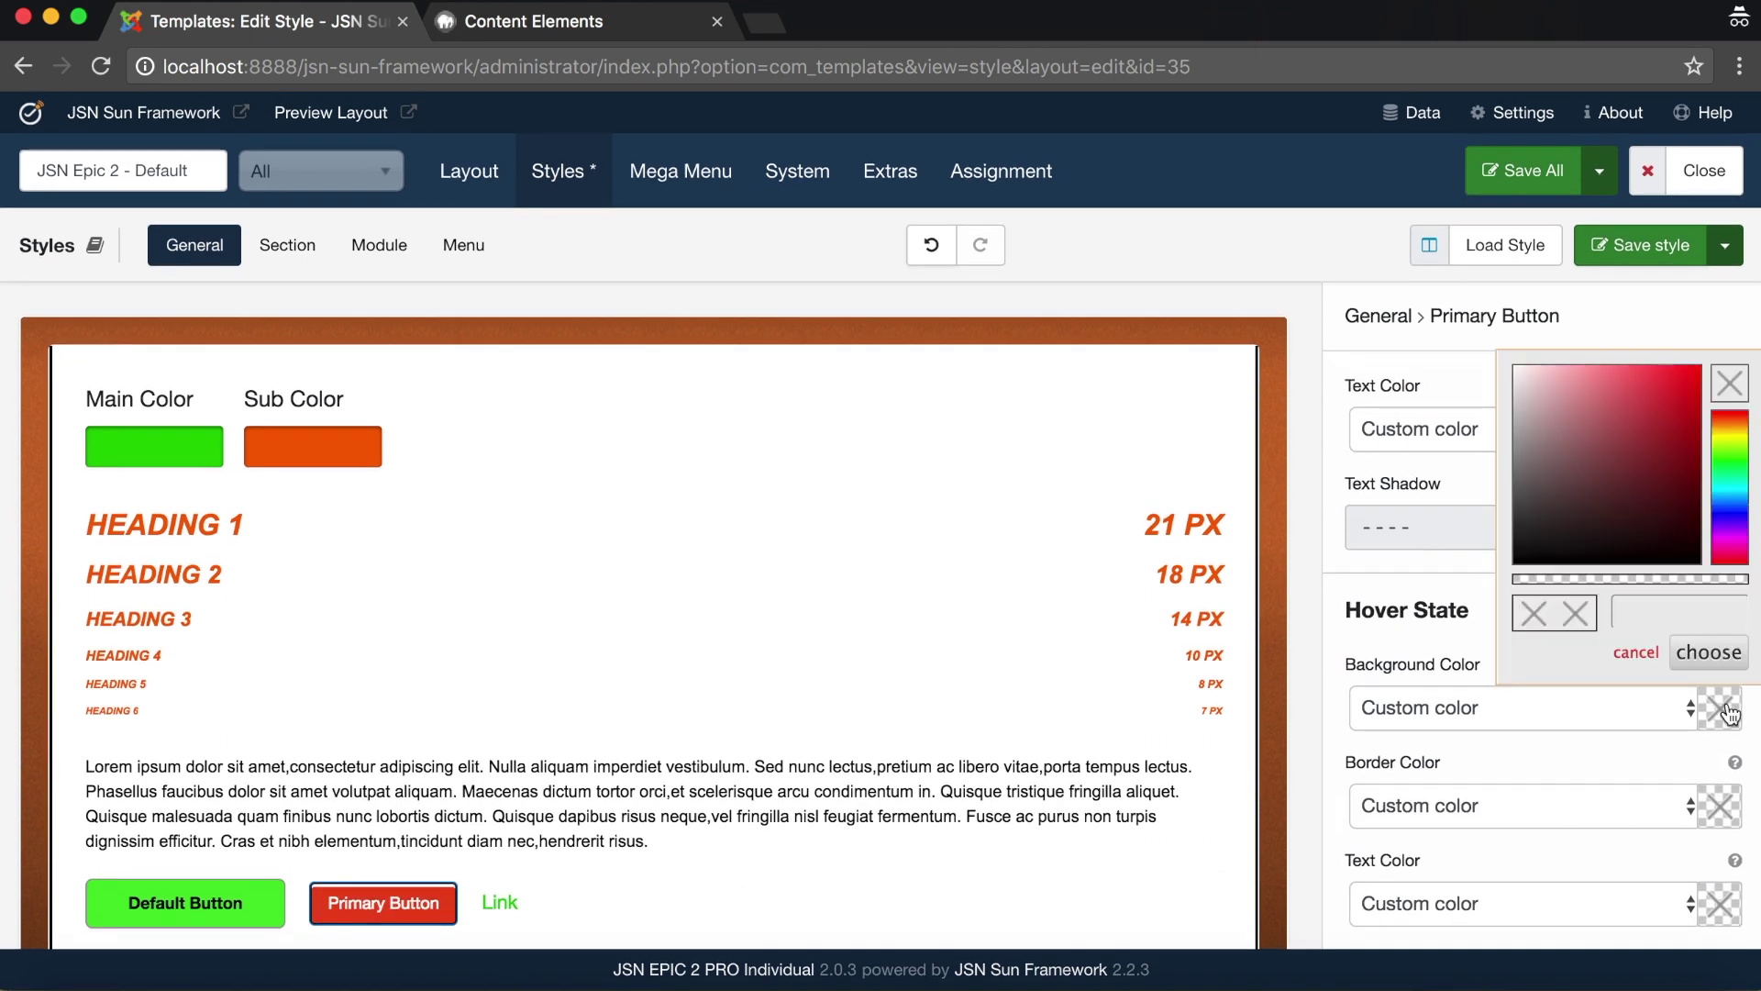
{"action": "left_click", "coordinate": [1728, 439]}
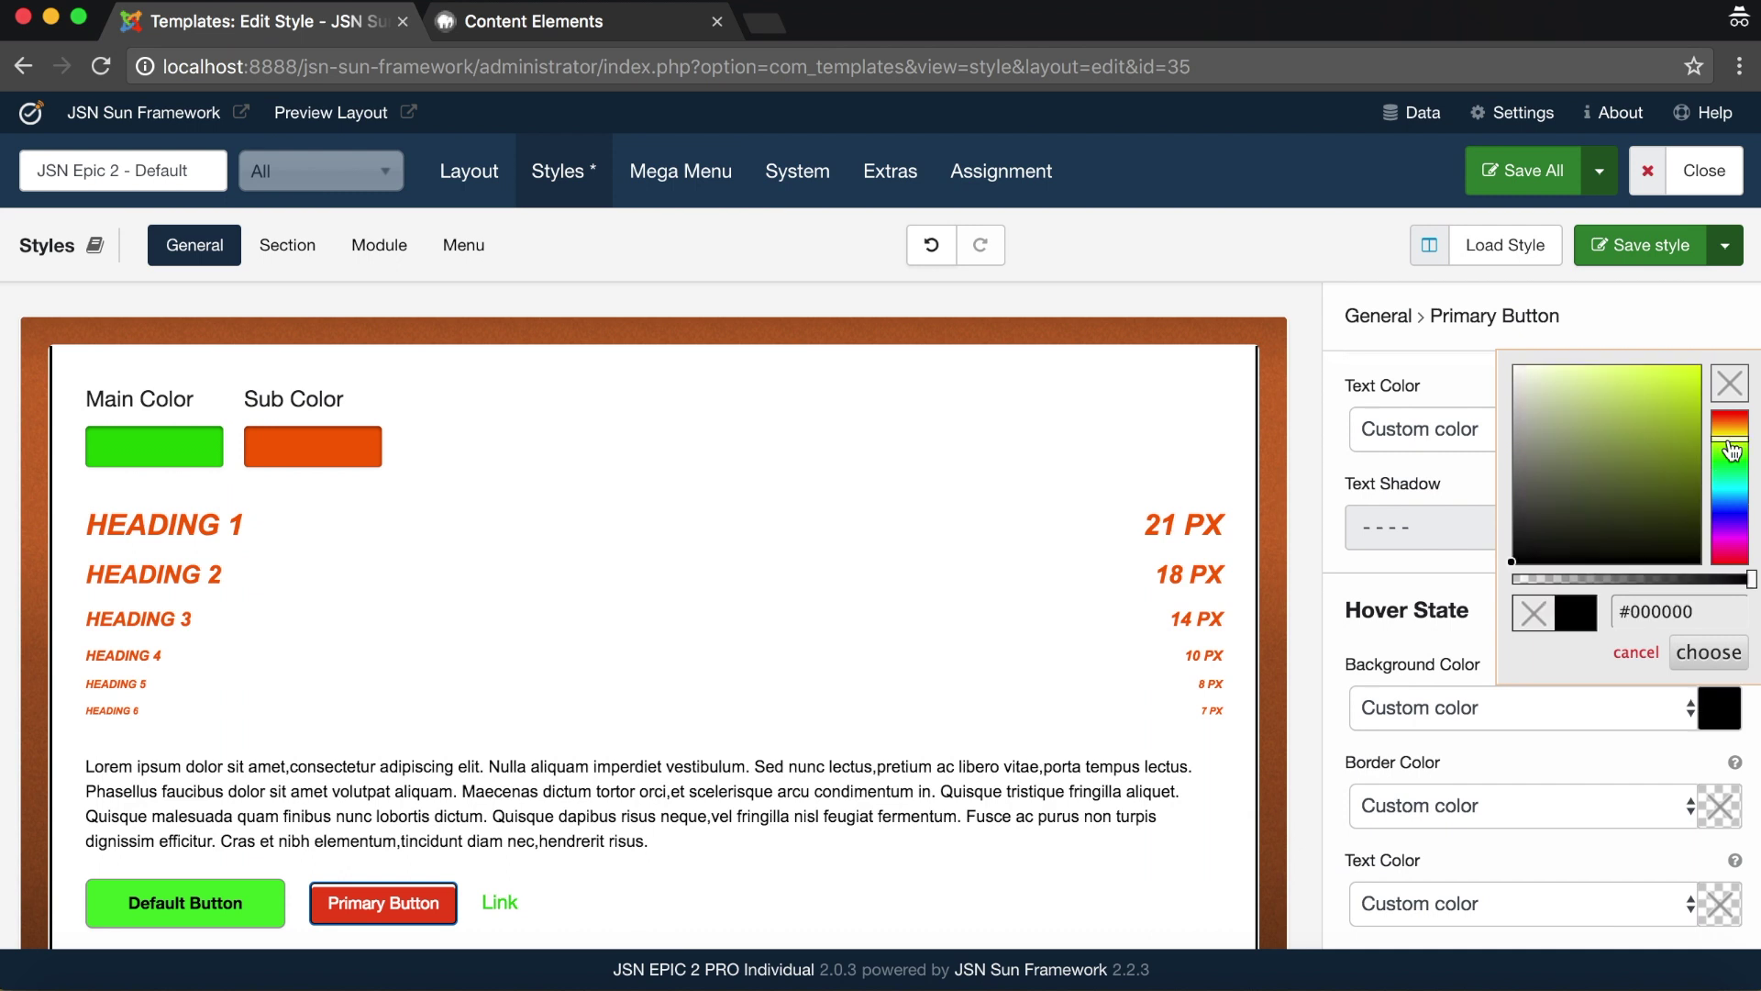
{"action": "left_click", "coordinate": [1633, 370]}
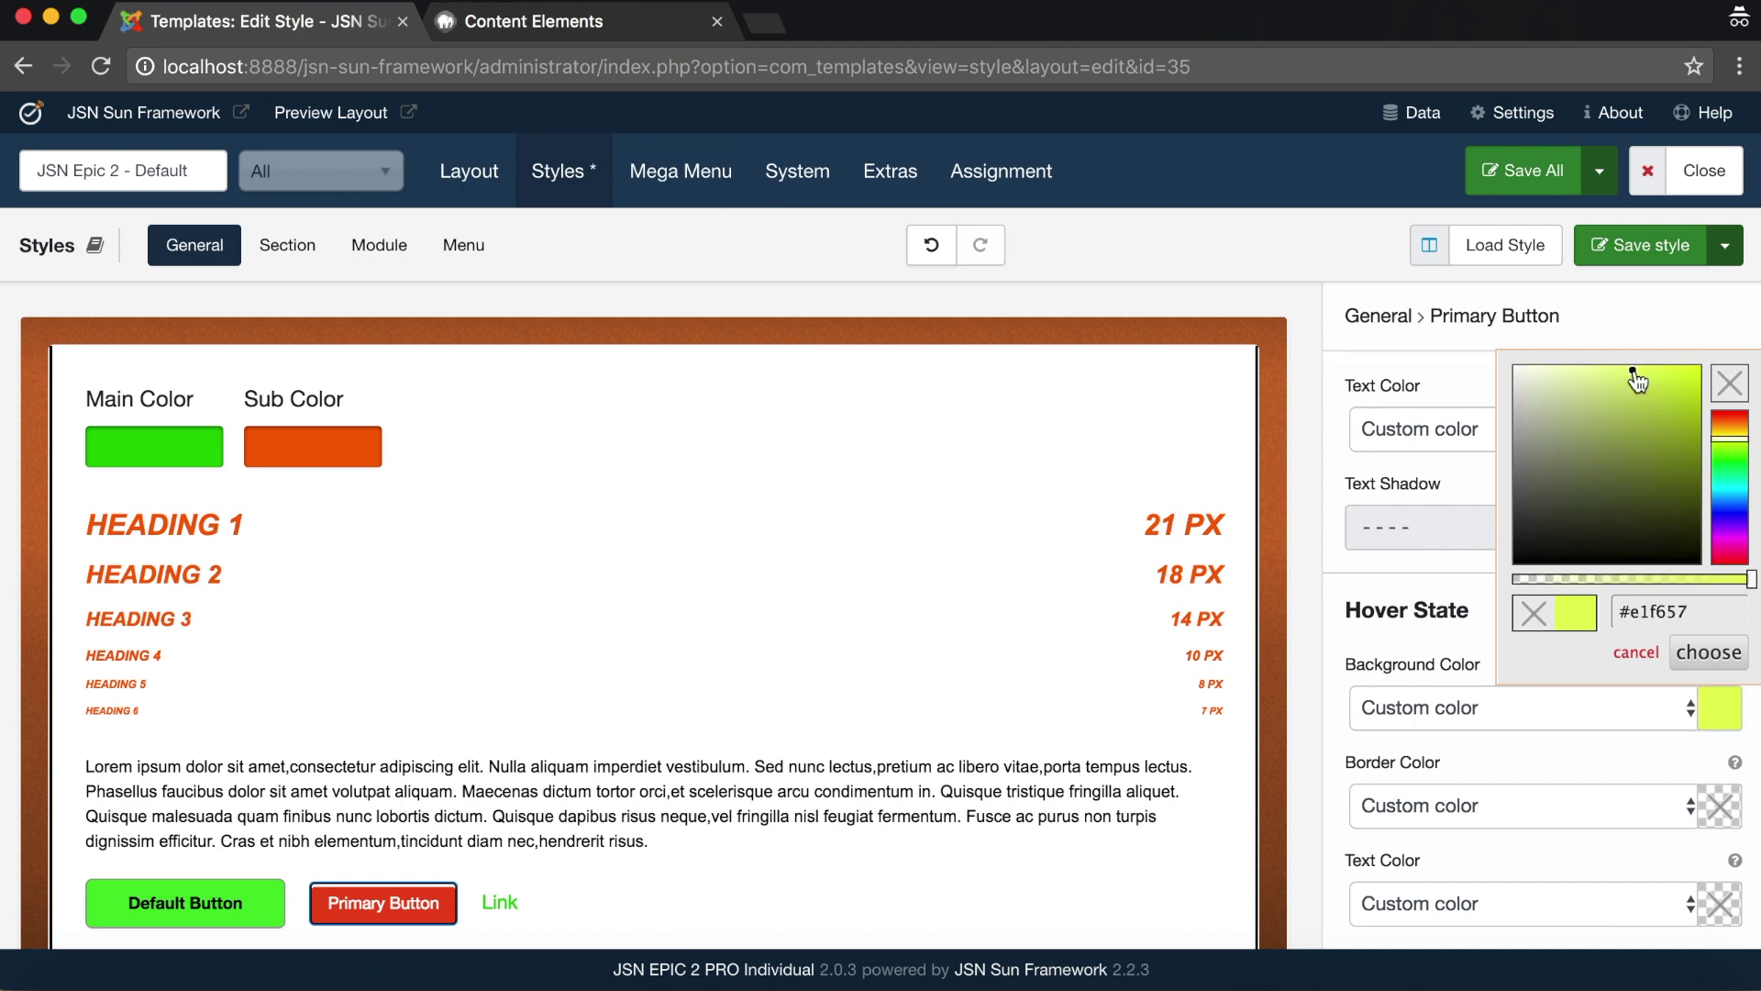
{"action": "left_click", "coordinate": [1715, 656]}
Save the style and Save All, then view the Content Elements page on the site
{"action": "left_click", "coordinate": [1642, 245]}
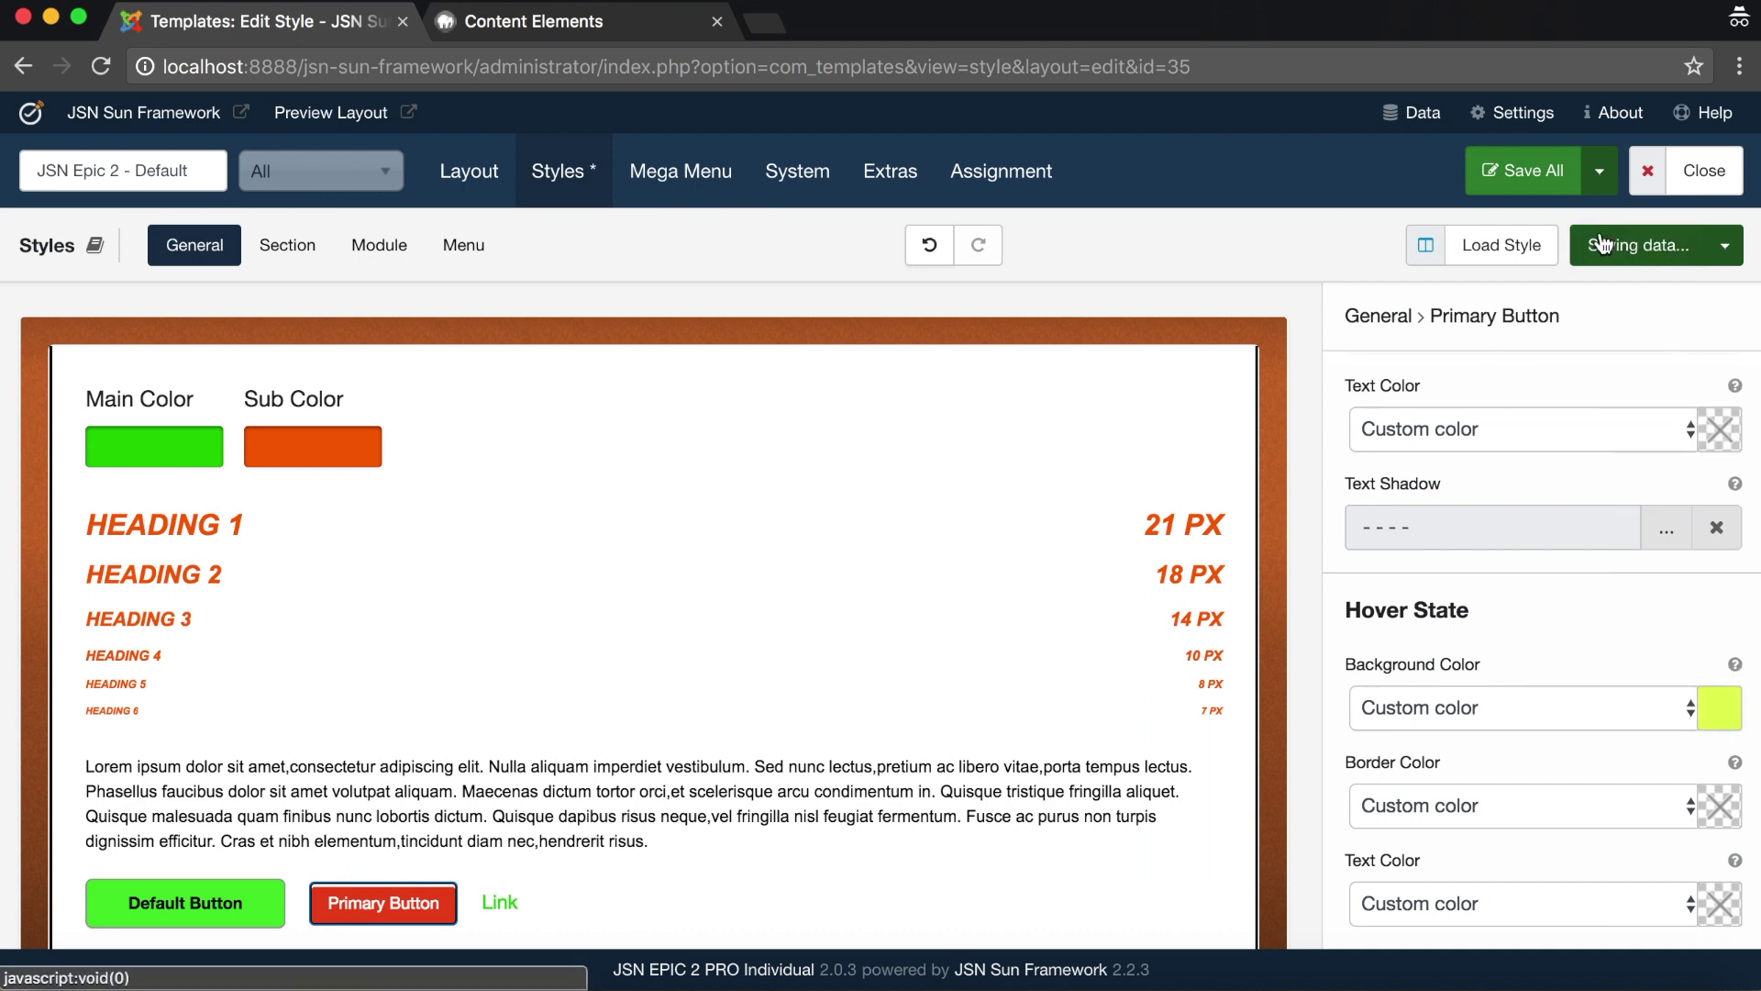
{"action": "left_click", "coordinate": [1517, 173]}
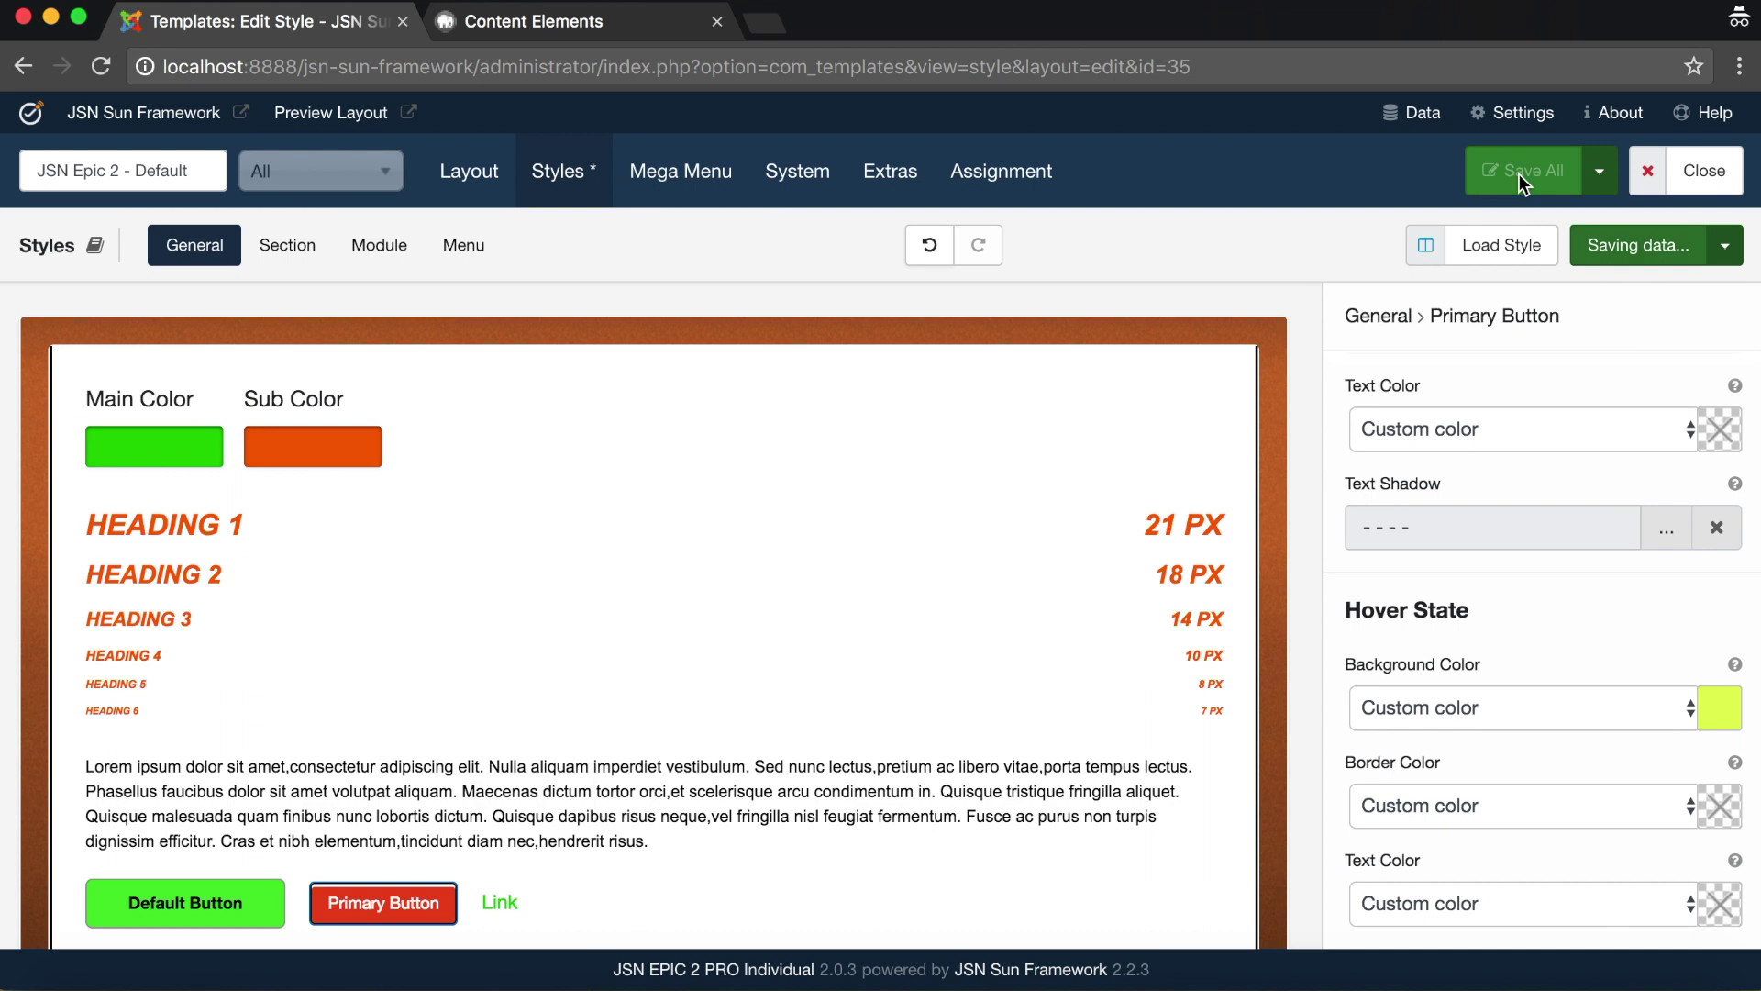
{"action": "left_click", "coordinate": [636, 26]}
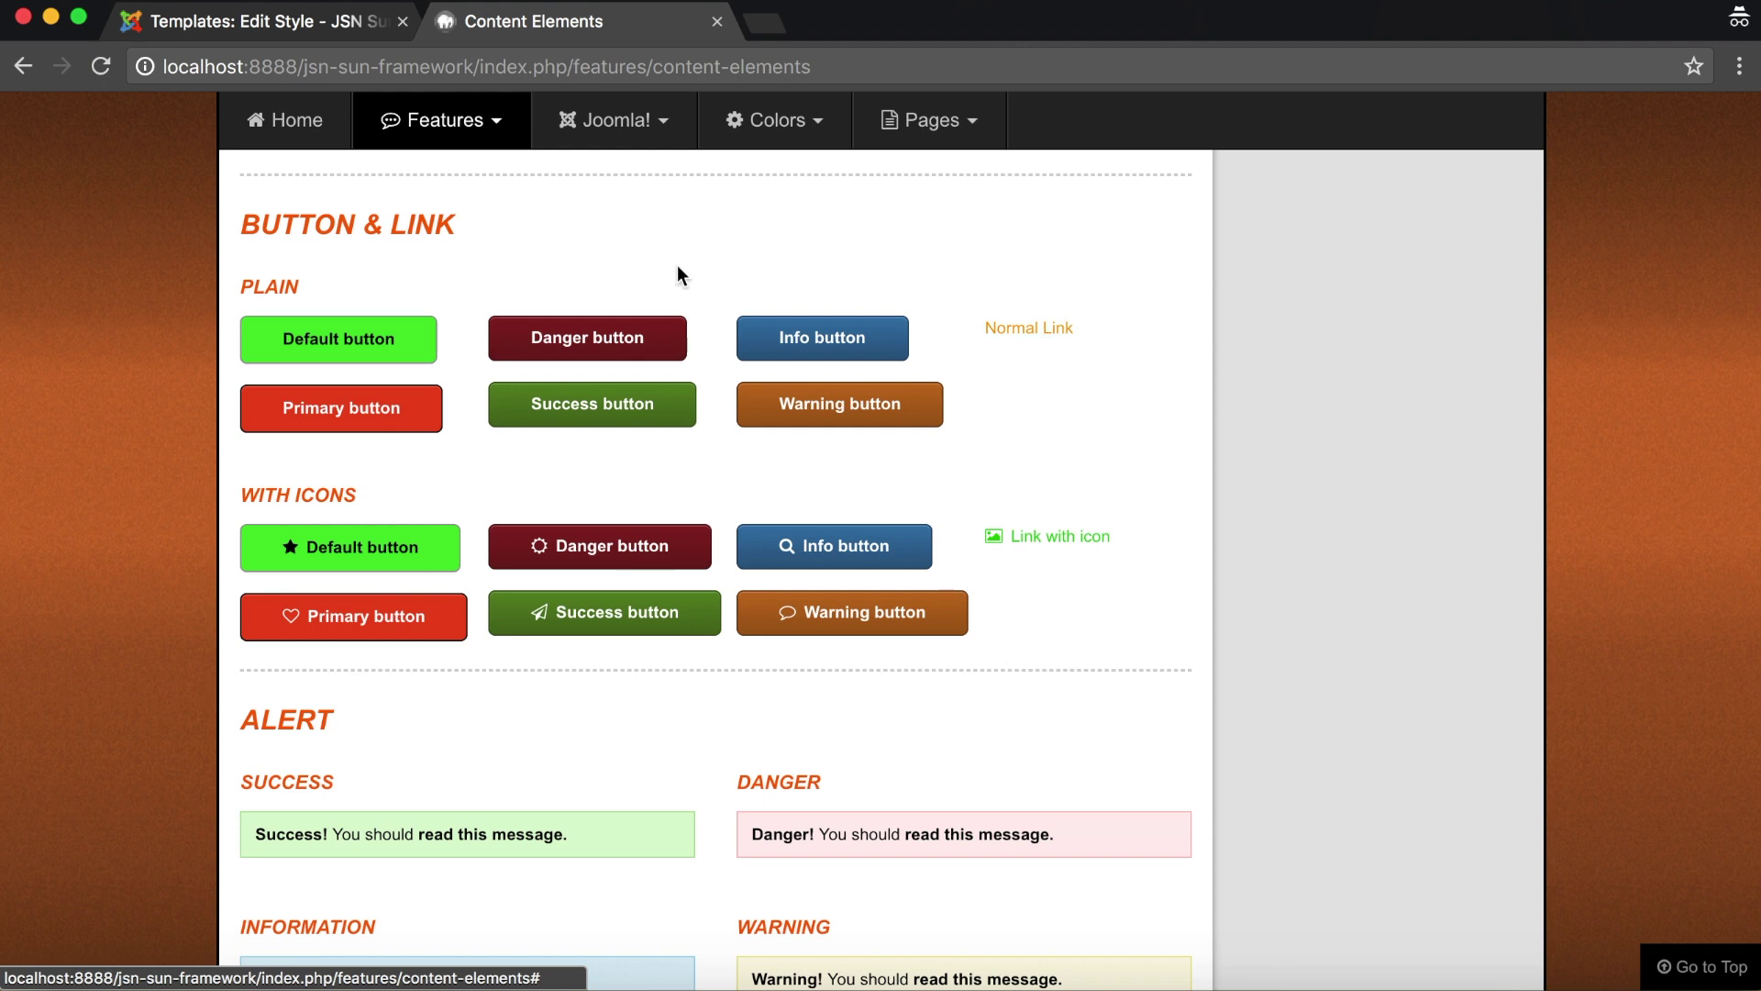
After checking the red Primary buttons, go back to the Templates: Edit Style editor
{"action": "left_click", "coordinate": [356, 29]}
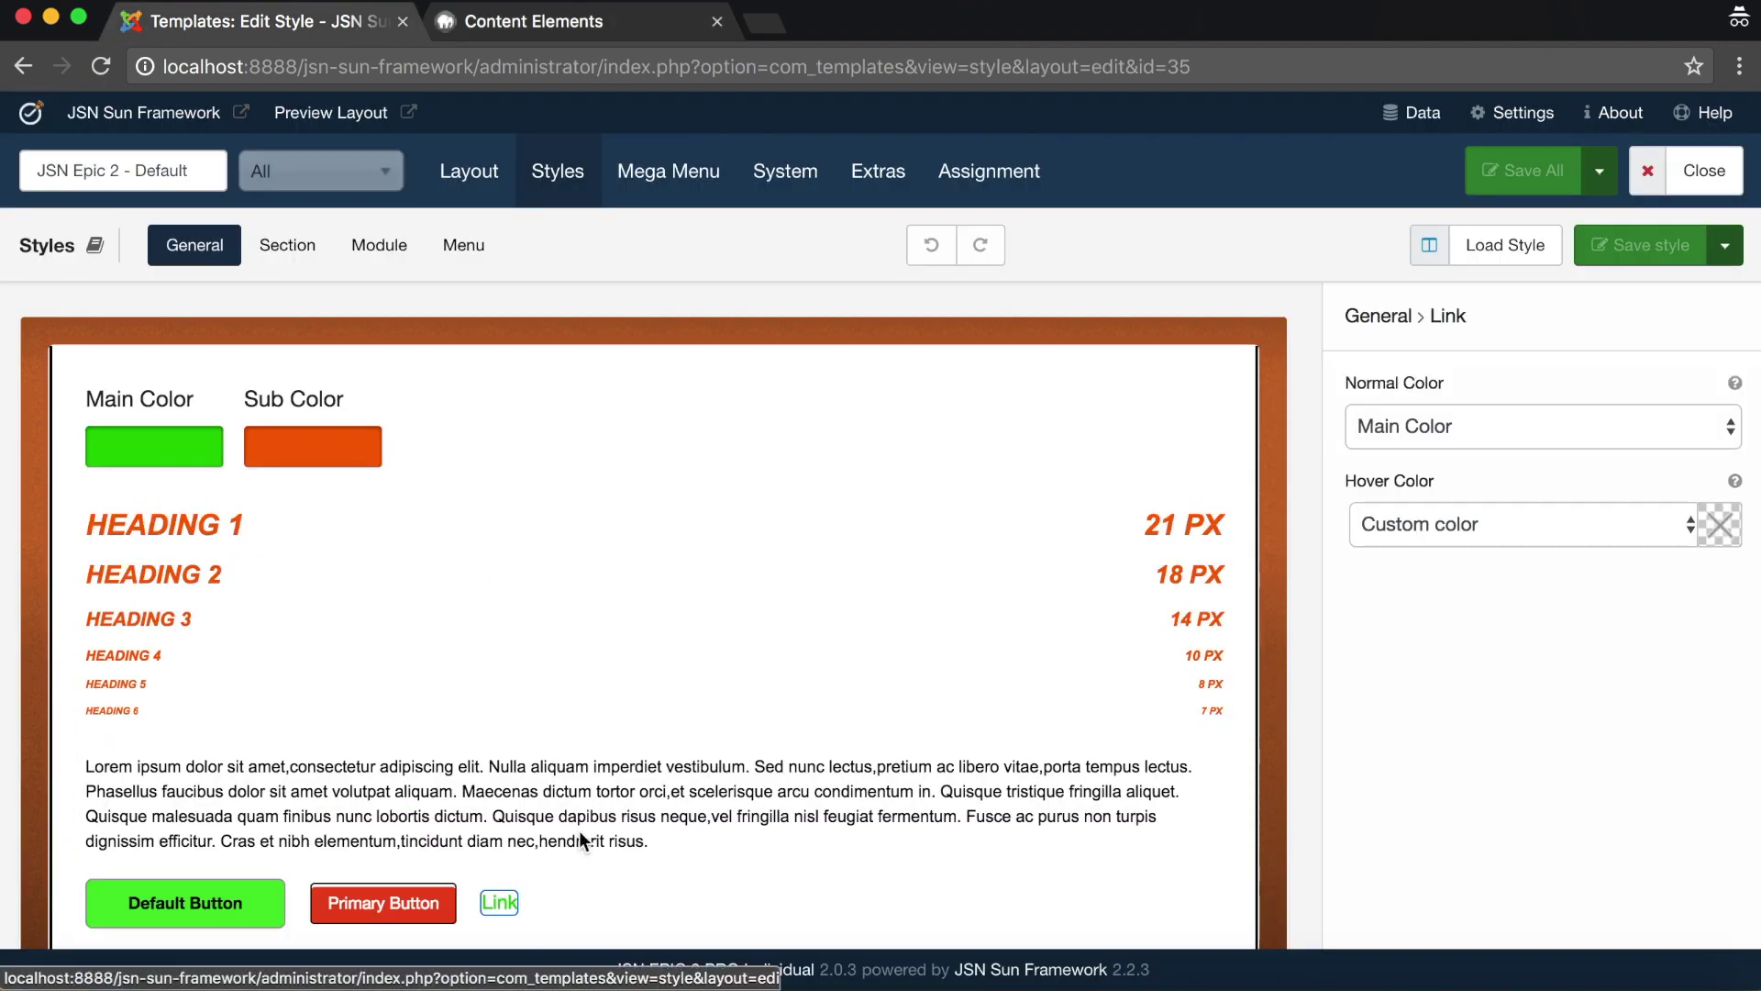
Set links to Sub Color with a #0c0101 hover, save the style, and return to Content Elements
{"action": "left_click", "coordinate": [1586, 431]}
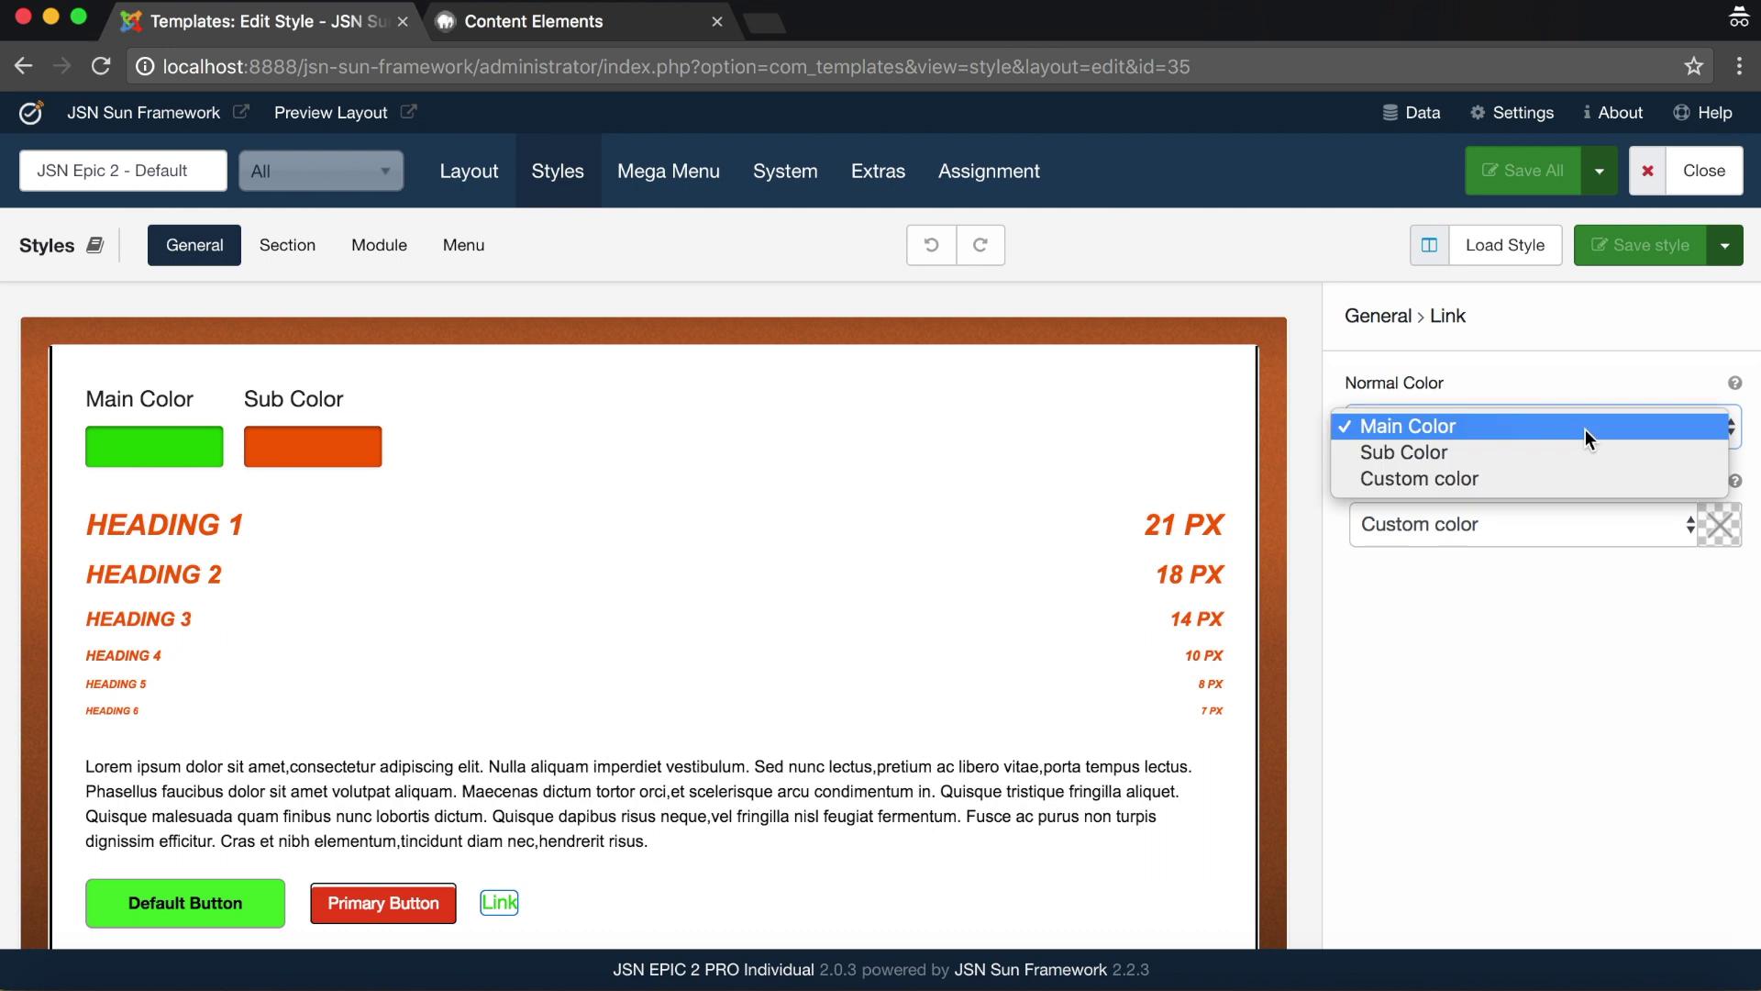
{"action": "left_click", "coordinate": [1493, 453]}
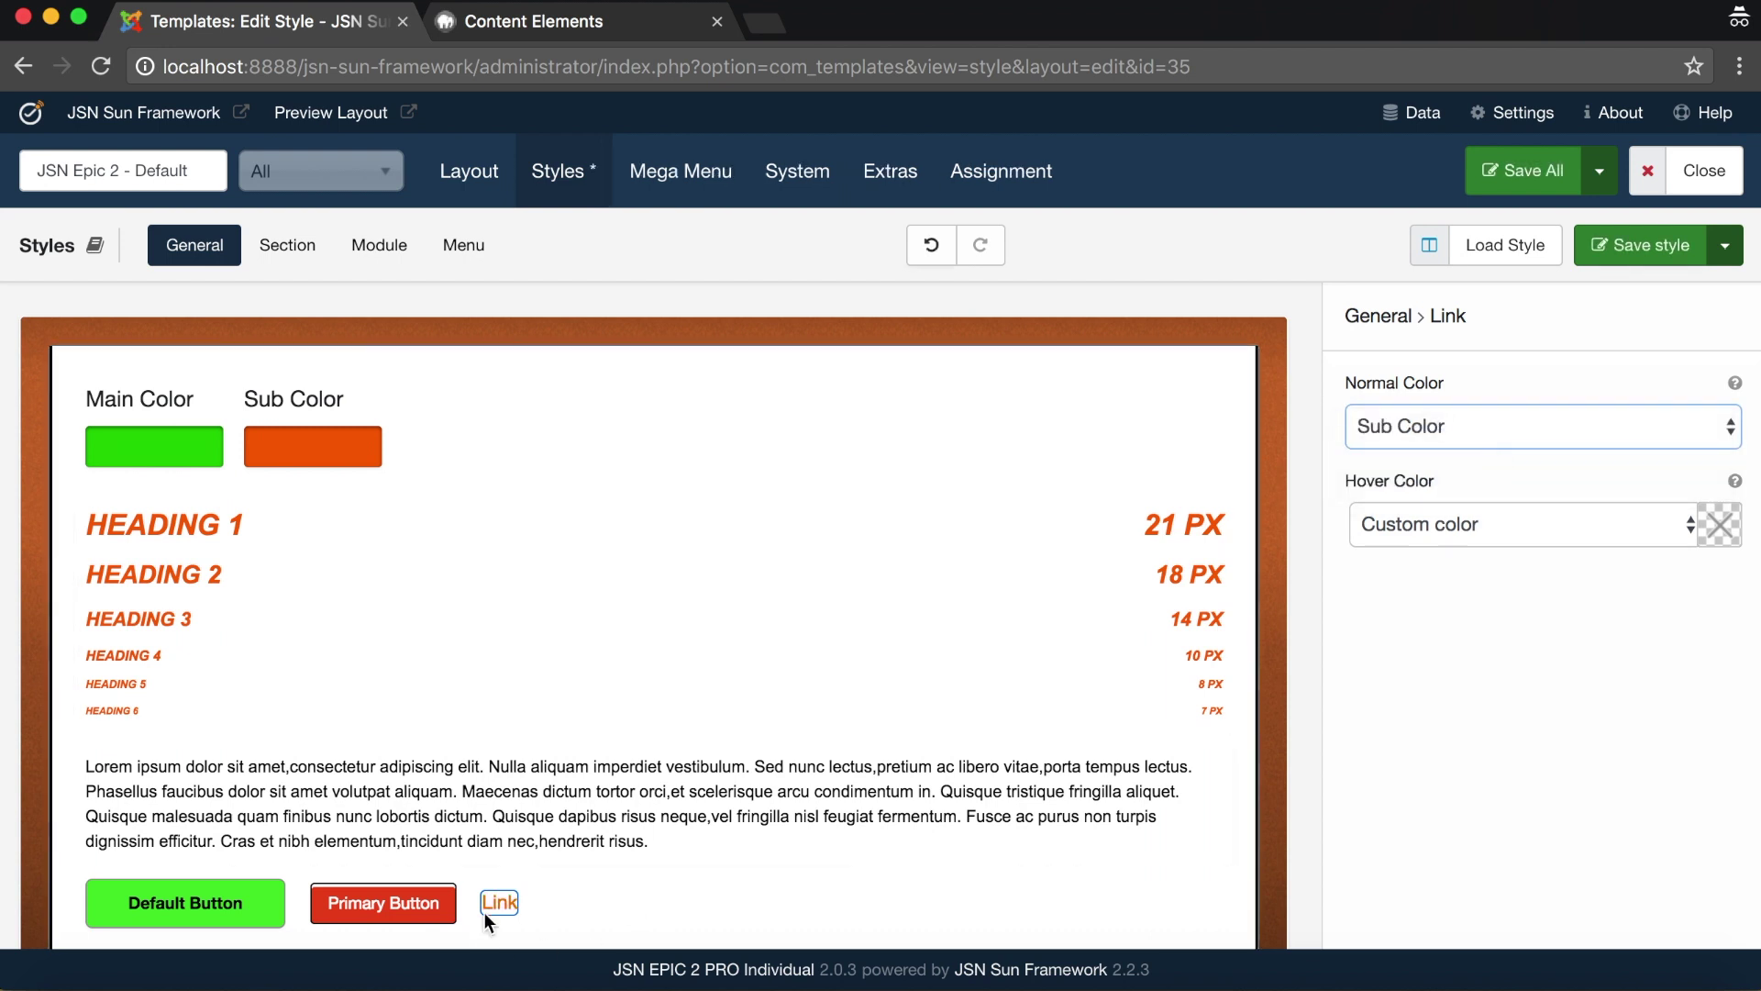
{"action": "left_click", "coordinate": [1715, 537]}
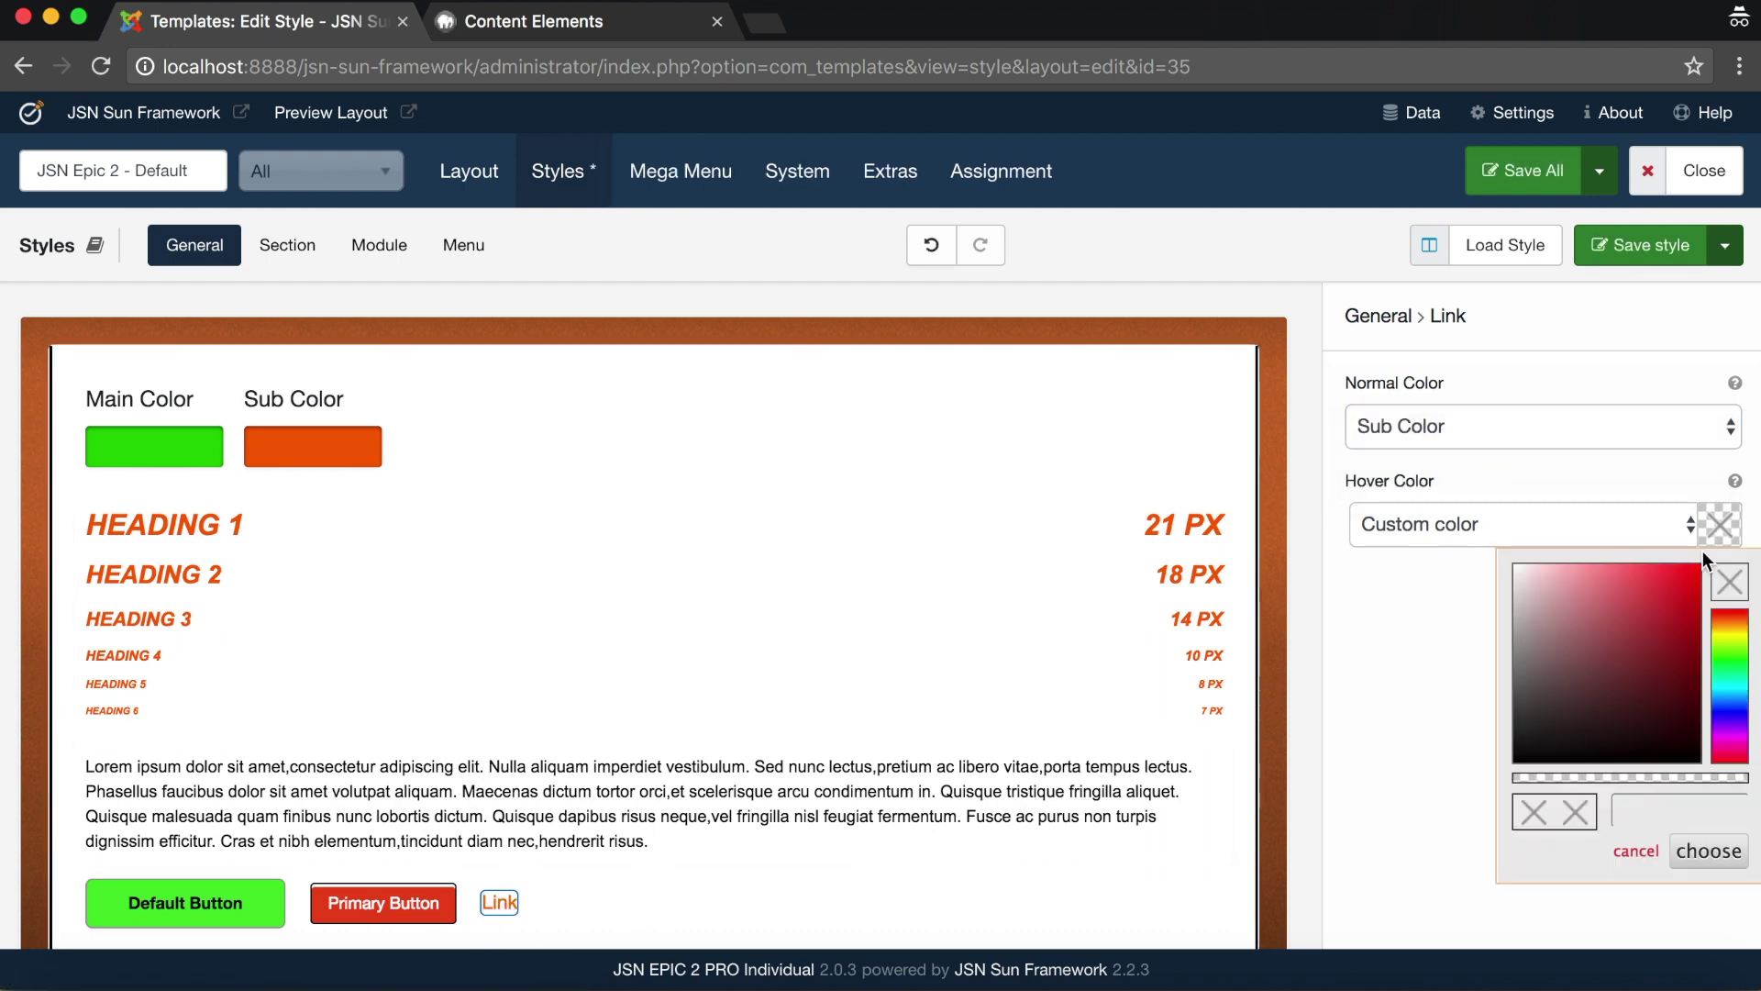
{"action": "left_click", "coordinate": [1680, 753]}
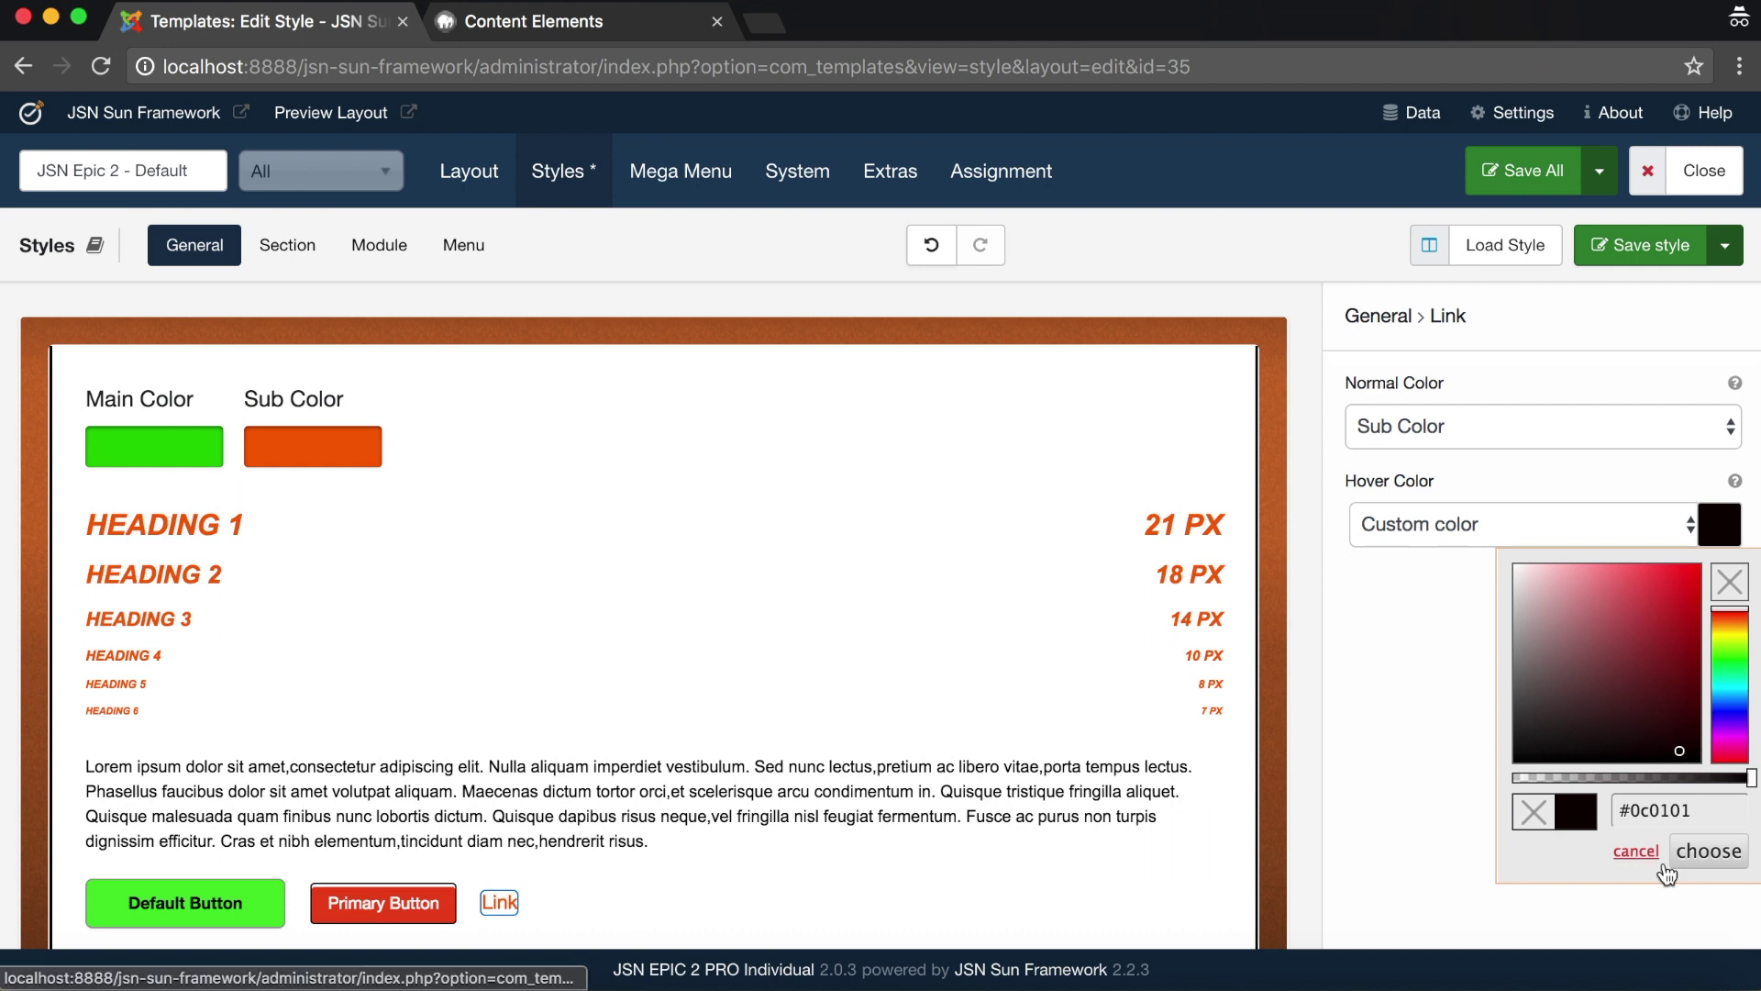
{"action": "left_click", "coordinate": [1706, 852]}
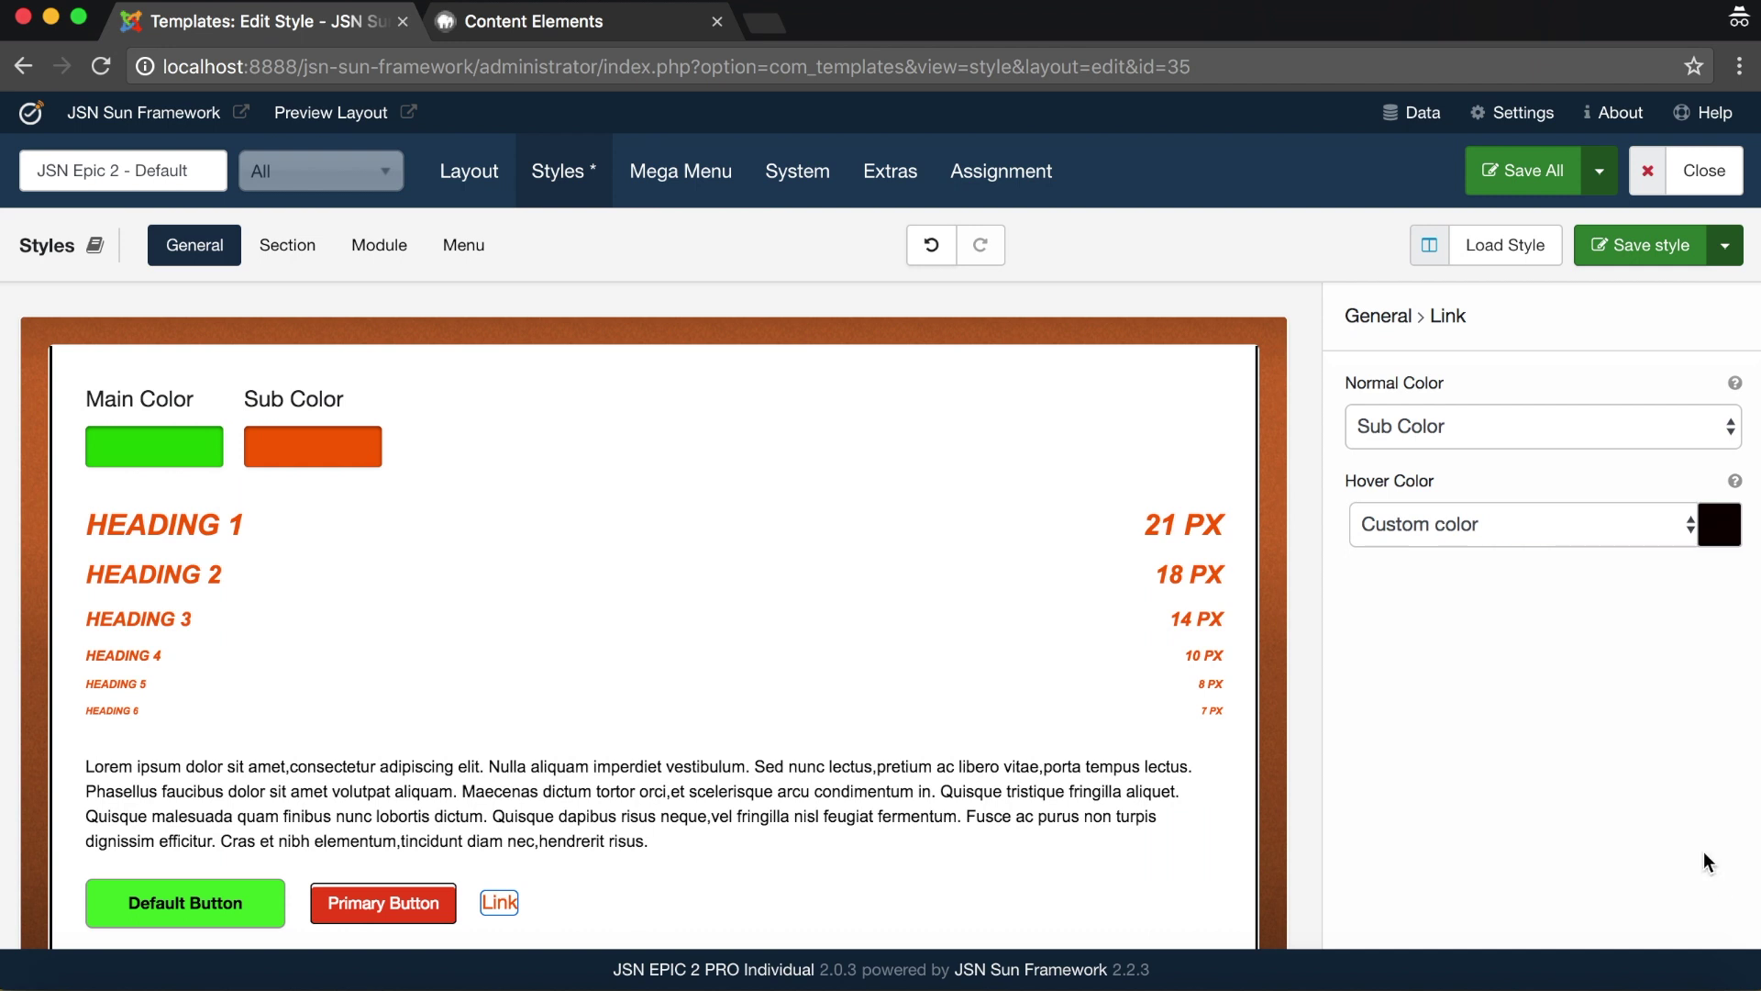
{"action": "left_click", "coordinate": [1649, 245]}
{"action": "left_click", "coordinate": [606, 9]}
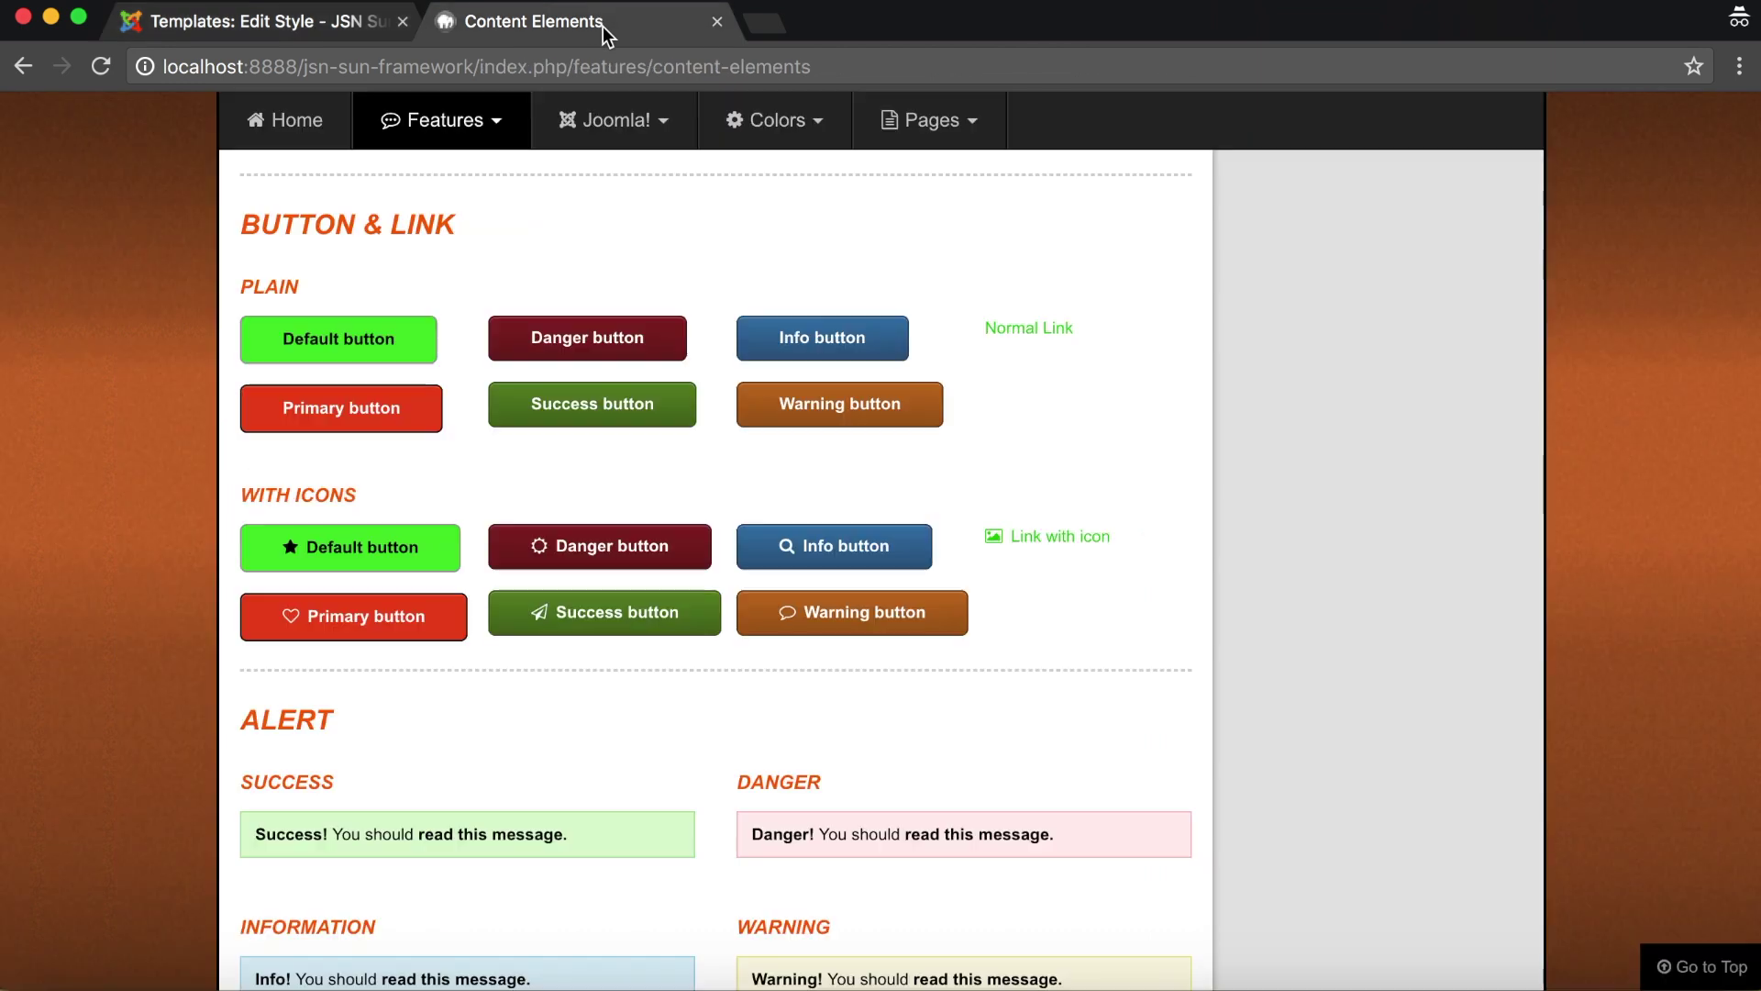
Reload the Content Elements page to check the new orange link colours
{"action": "left_click", "coordinate": [102, 66]}
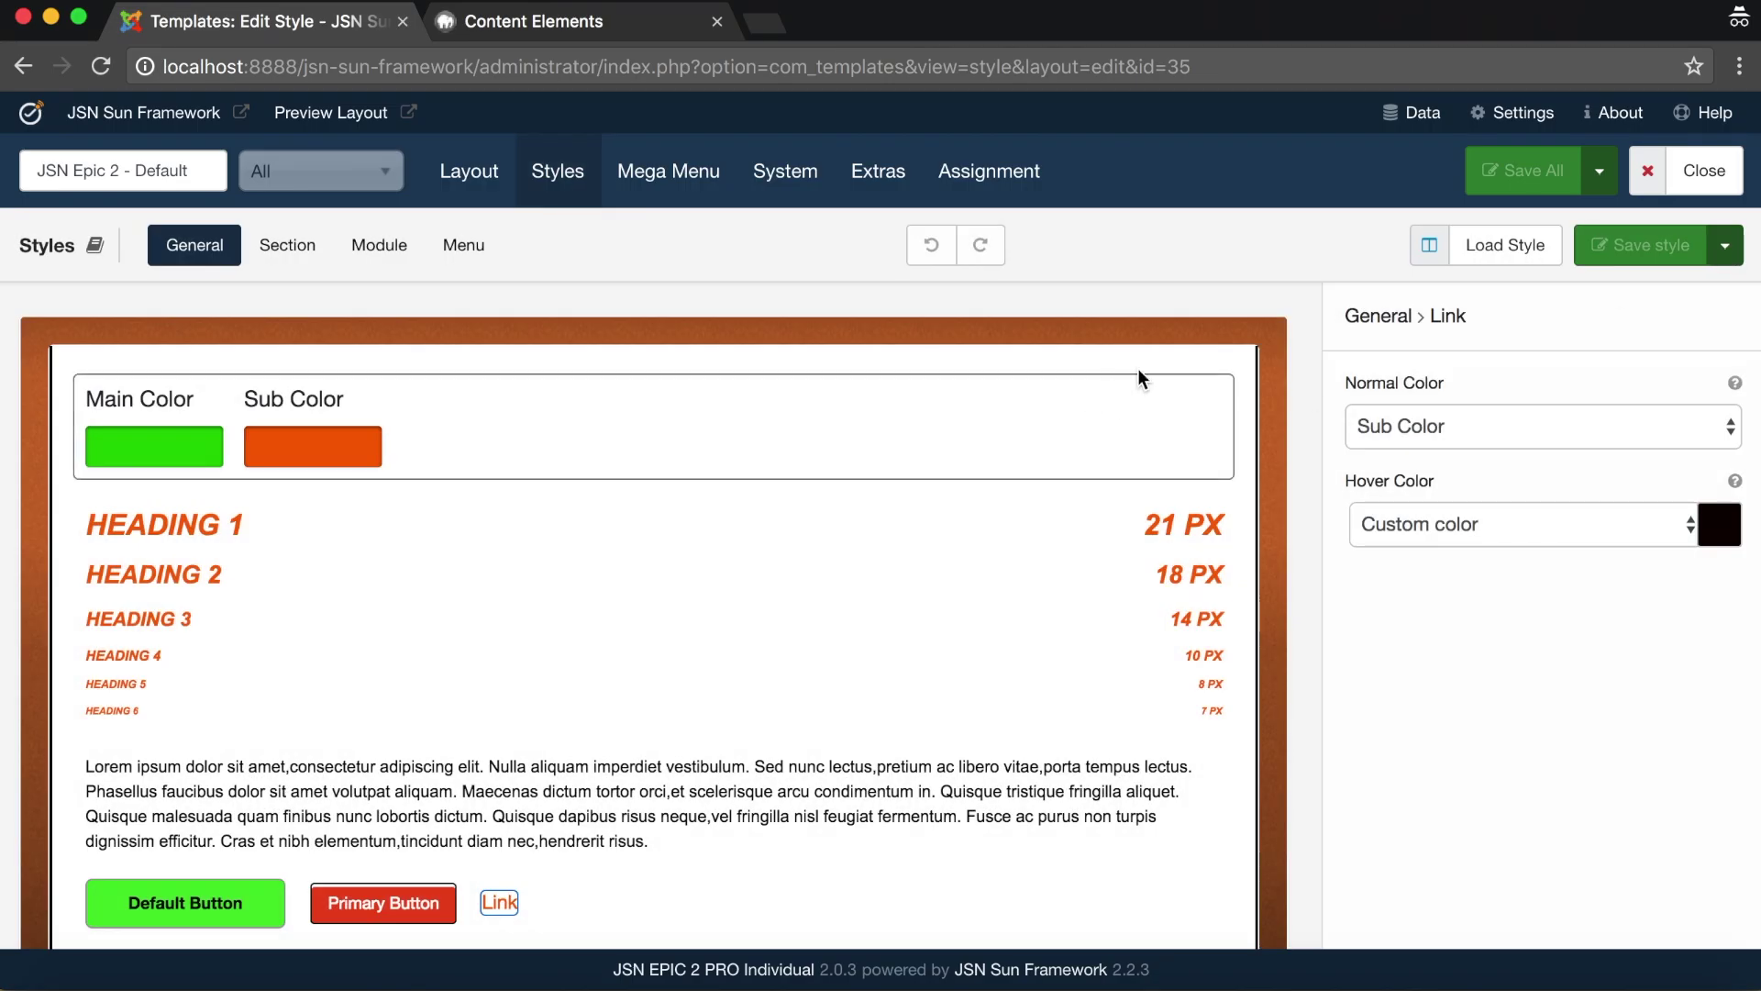
Use Save Custom Style to store the current settings as a preset named 'custom'
{"action": "left_click", "coordinate": [1159, 329]}
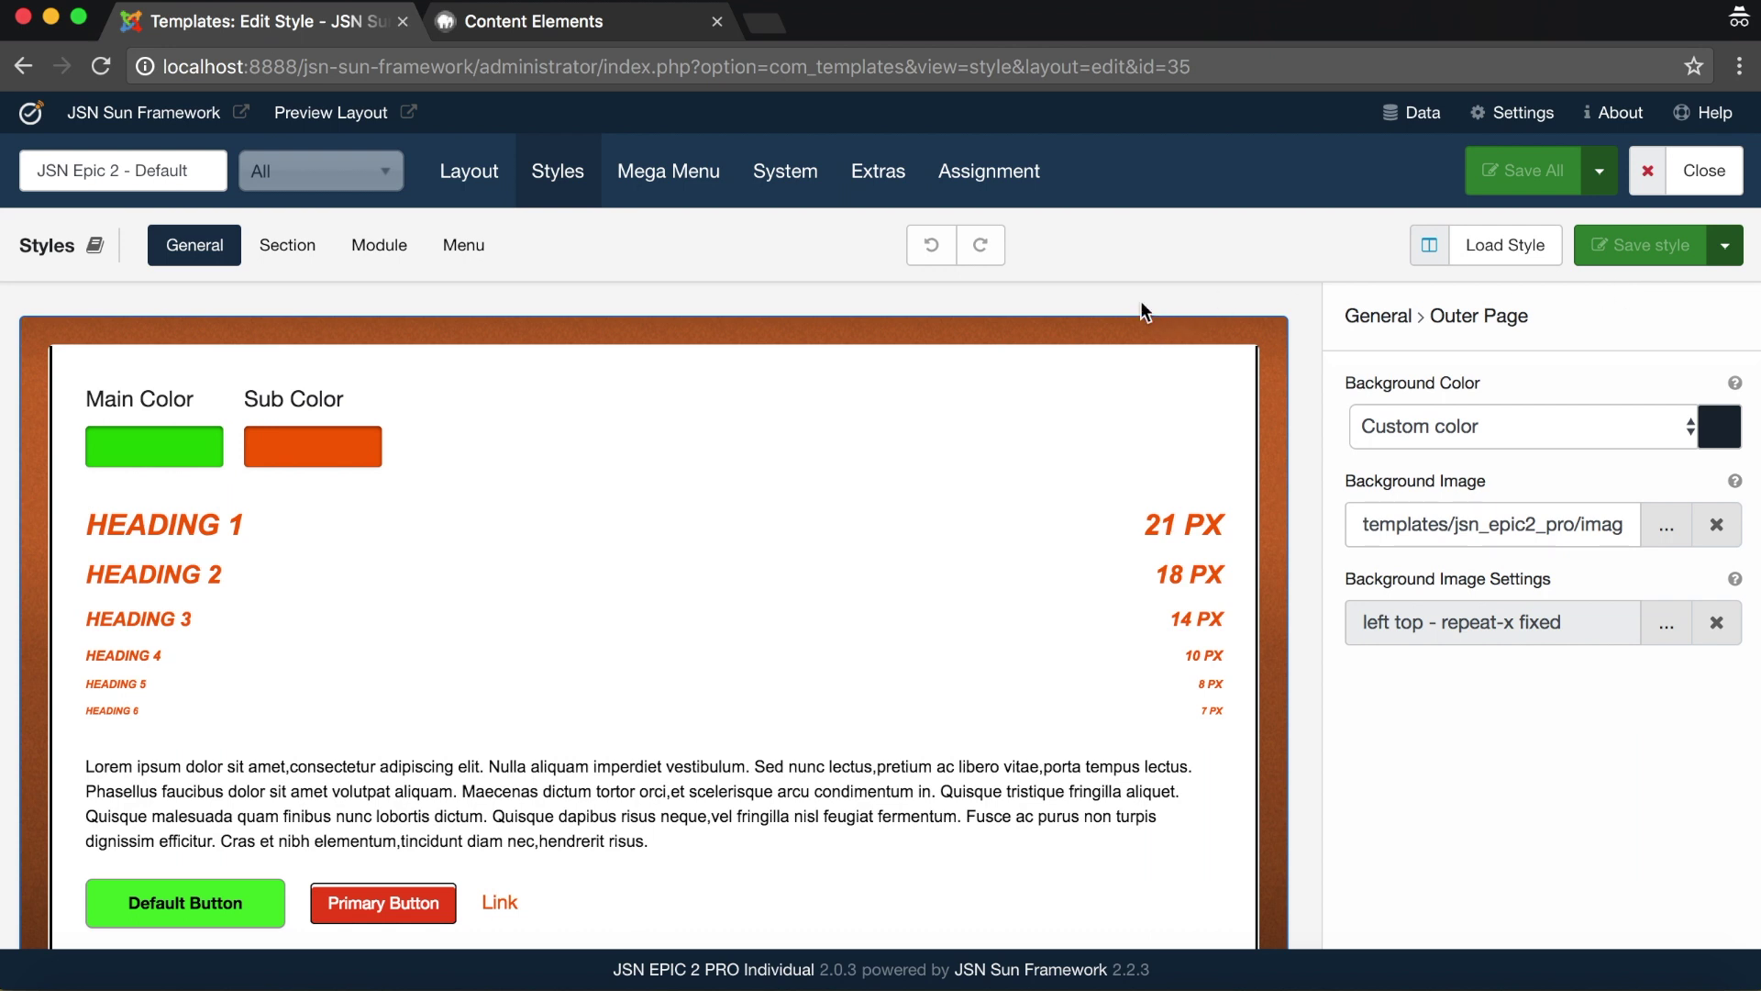
{"action": "left_click", "coordinate": [1725, 245]}
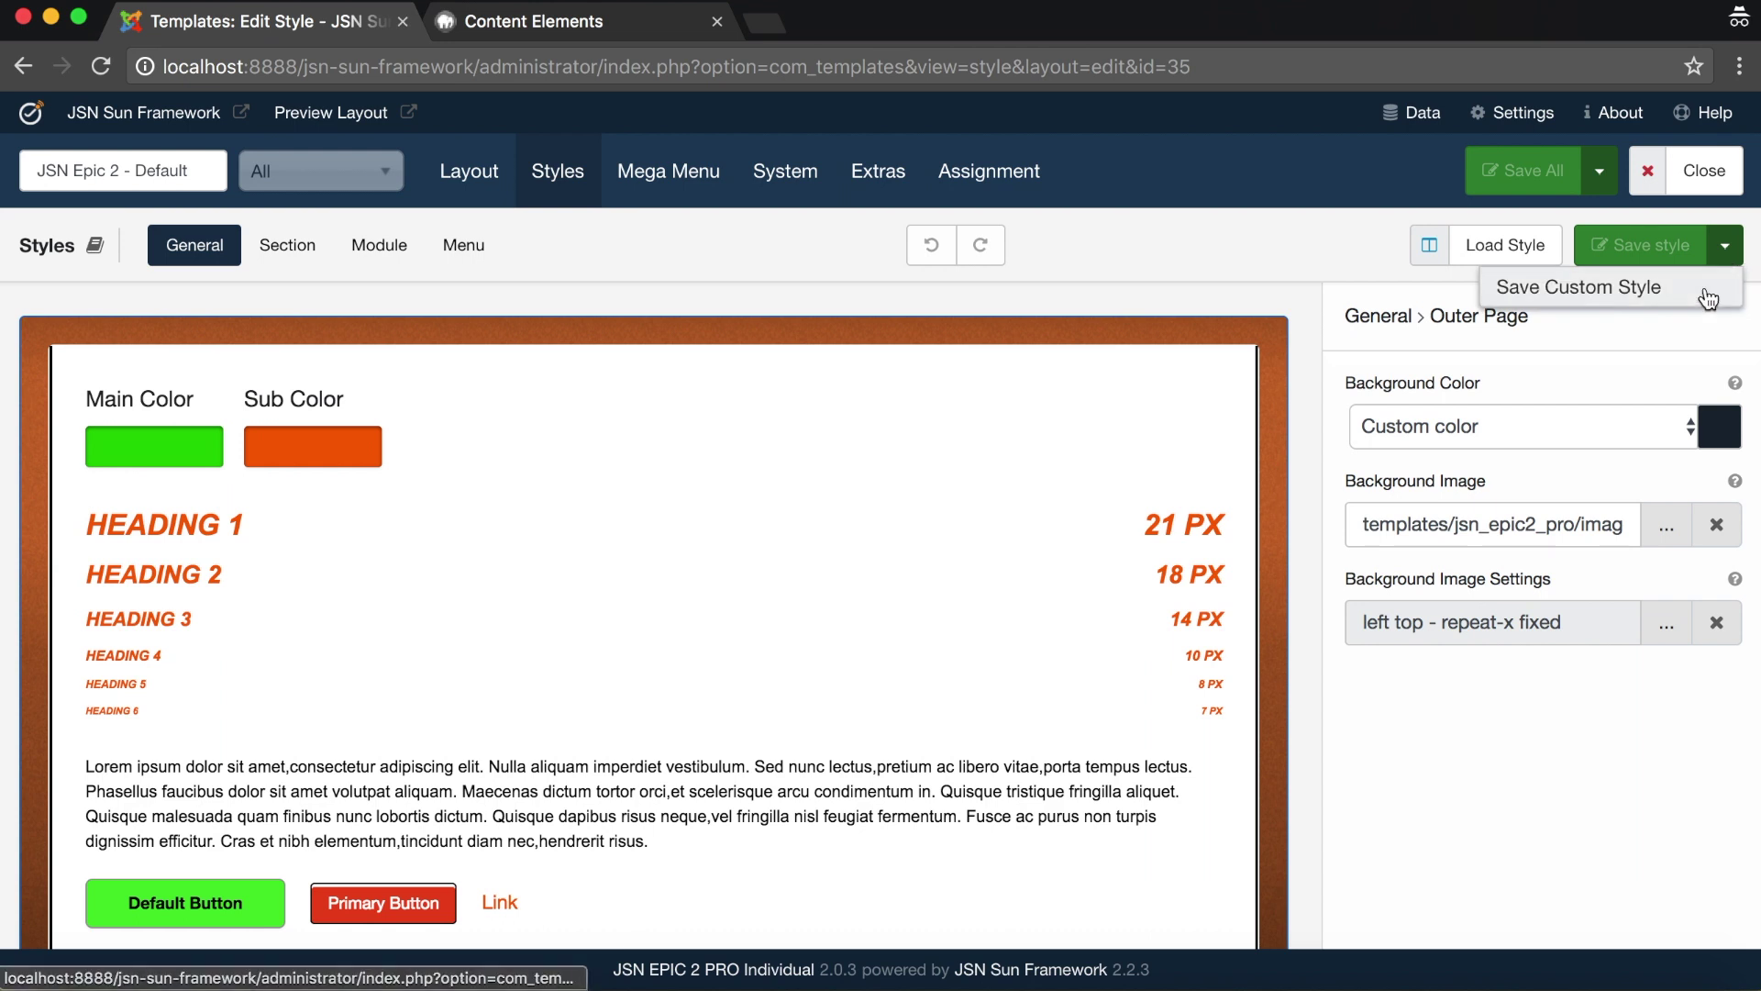
{"action": "left_click", "coordinate": [1704, 288]}
{"action": "left_click", "coordinate": [878, 722]}
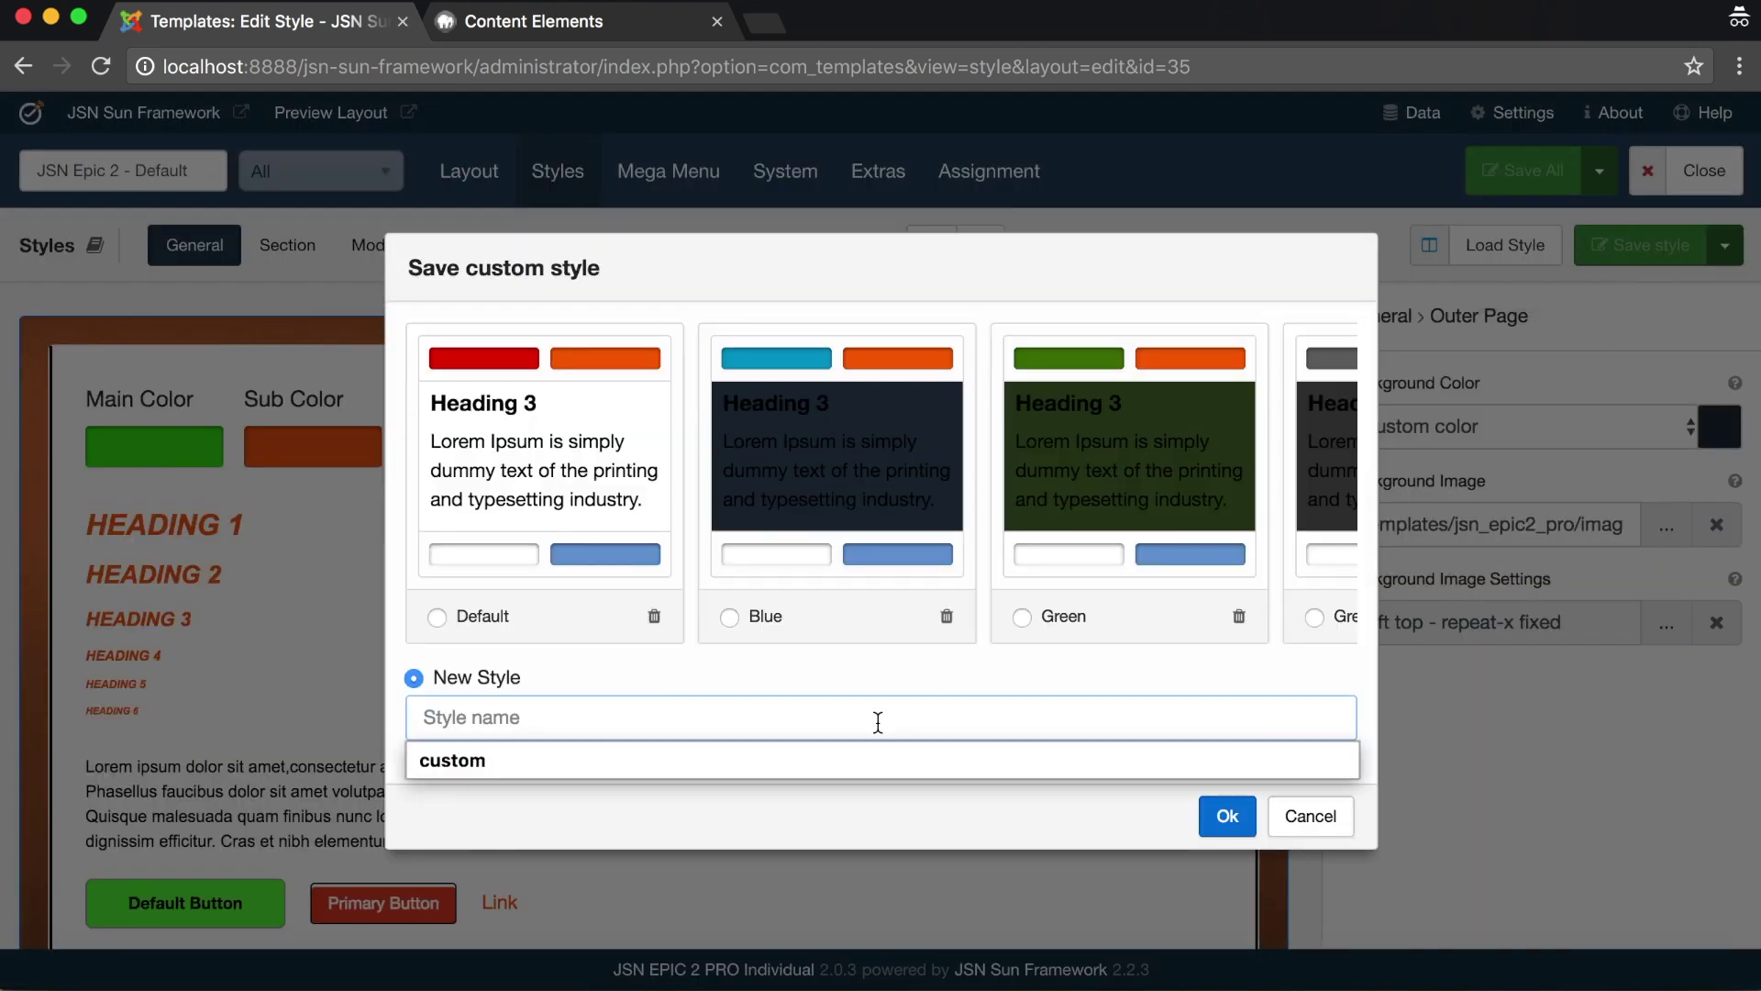
{"action": "left_click", "coordinate": [850, 760]}
{"action": "left_click", "coordinate": [1226, 820]}
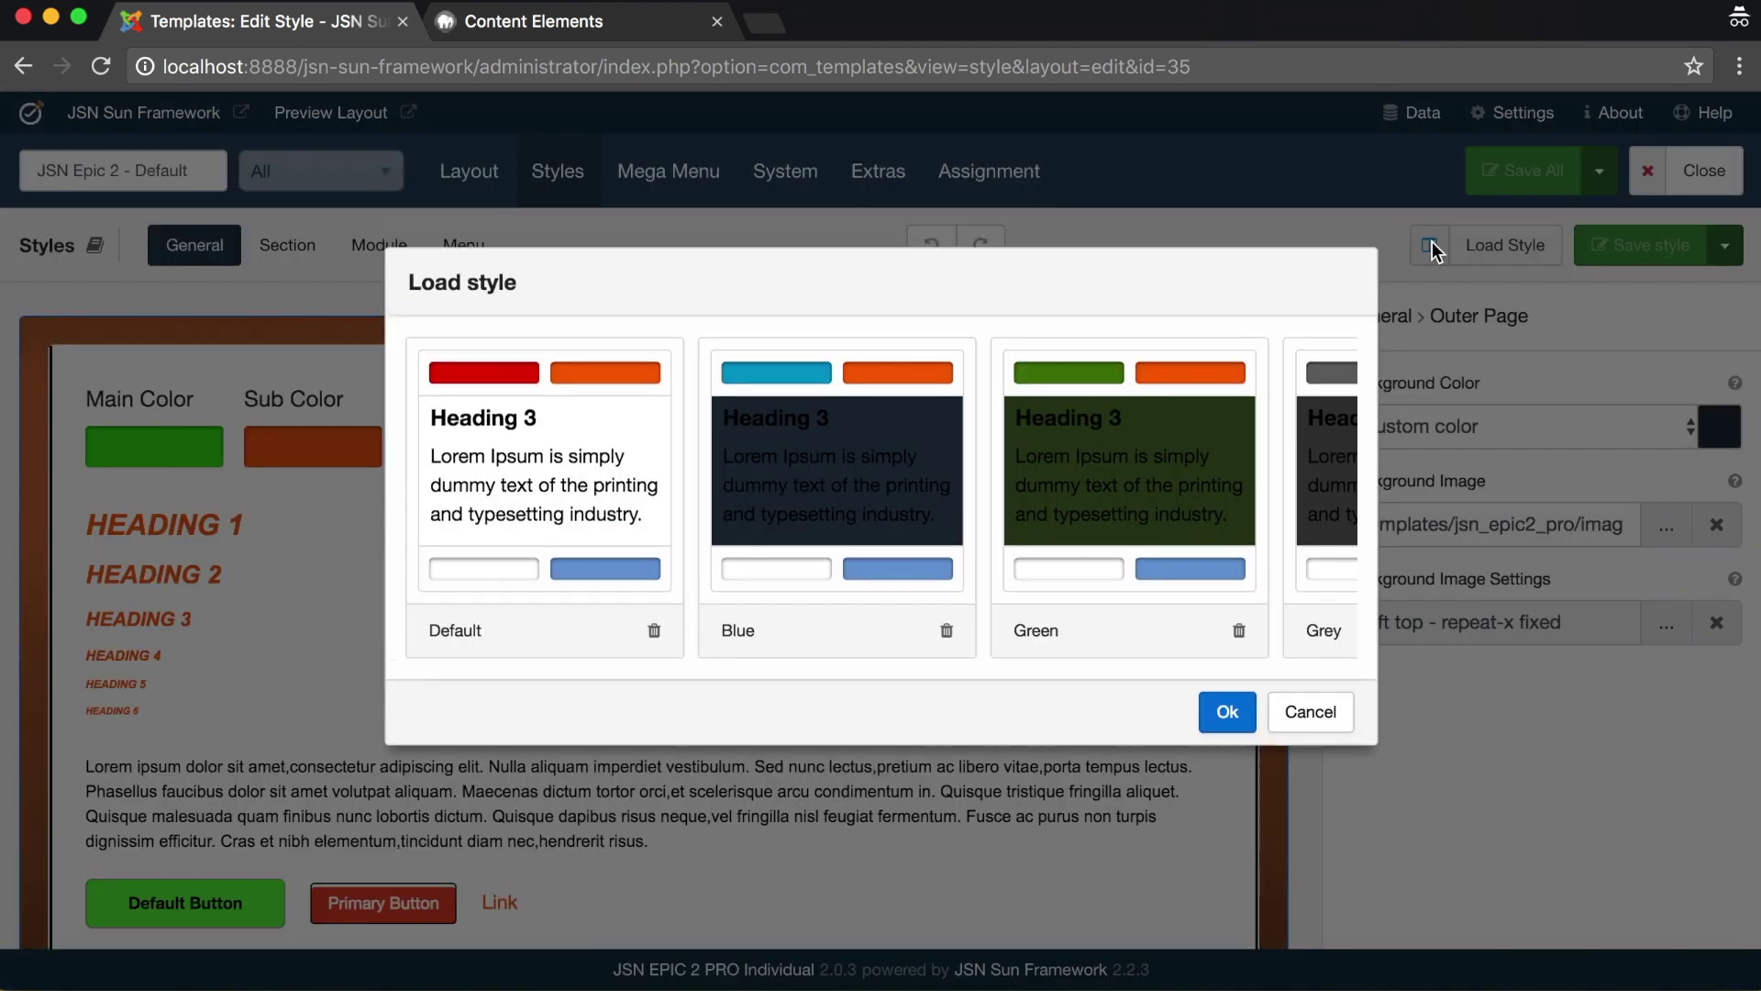
Apply the Blue style preset to the template
{"action": "left_click", "coordinate": [1437, 250]}
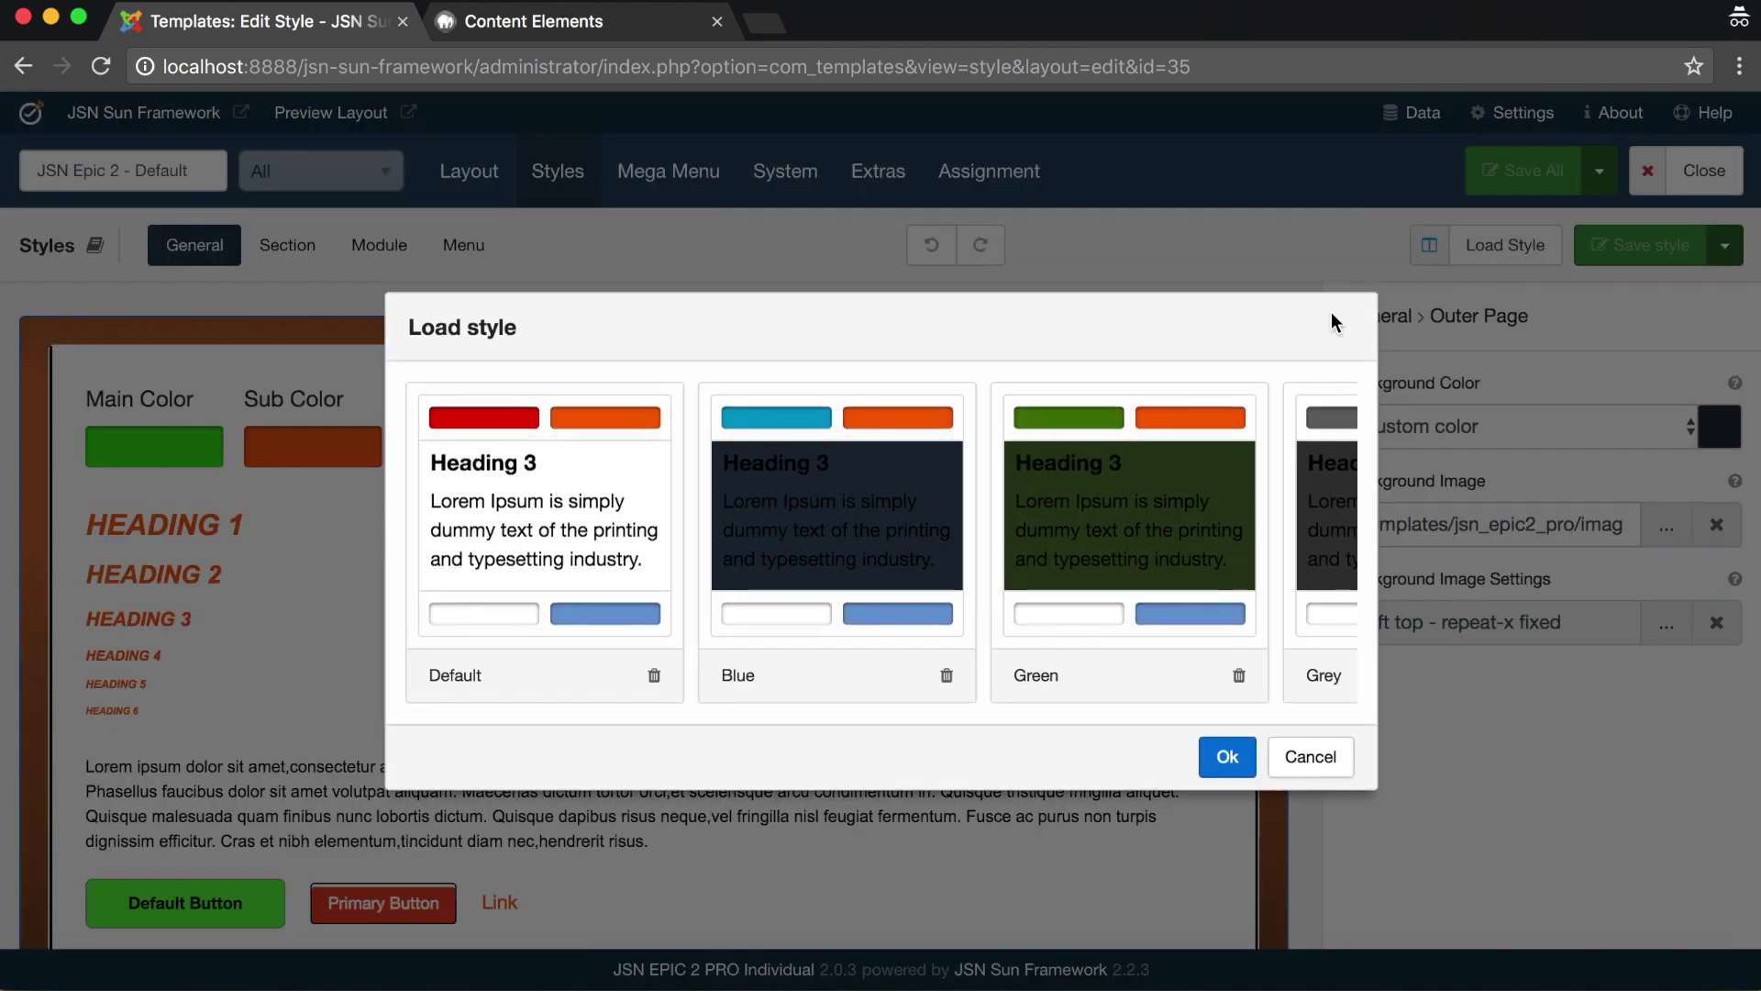
{"action": "left_click", "coordinate": [822, 668]}
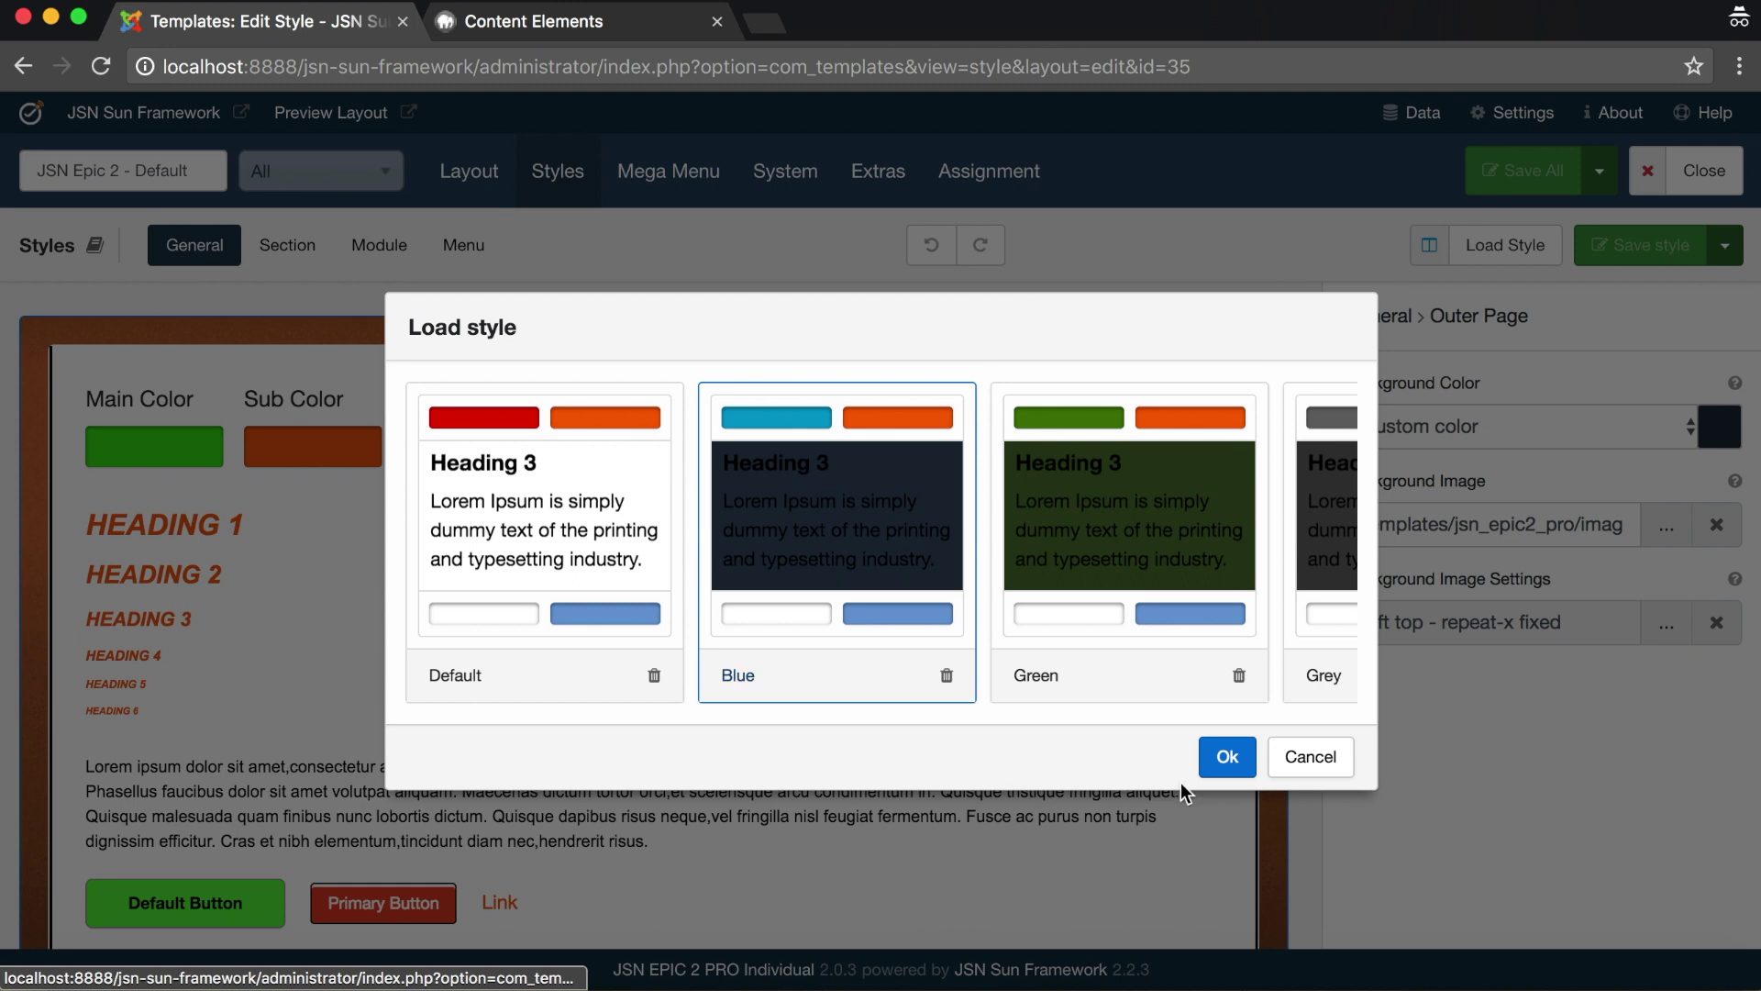
{"action": "left_click", "coordinate": [1227, 760]}
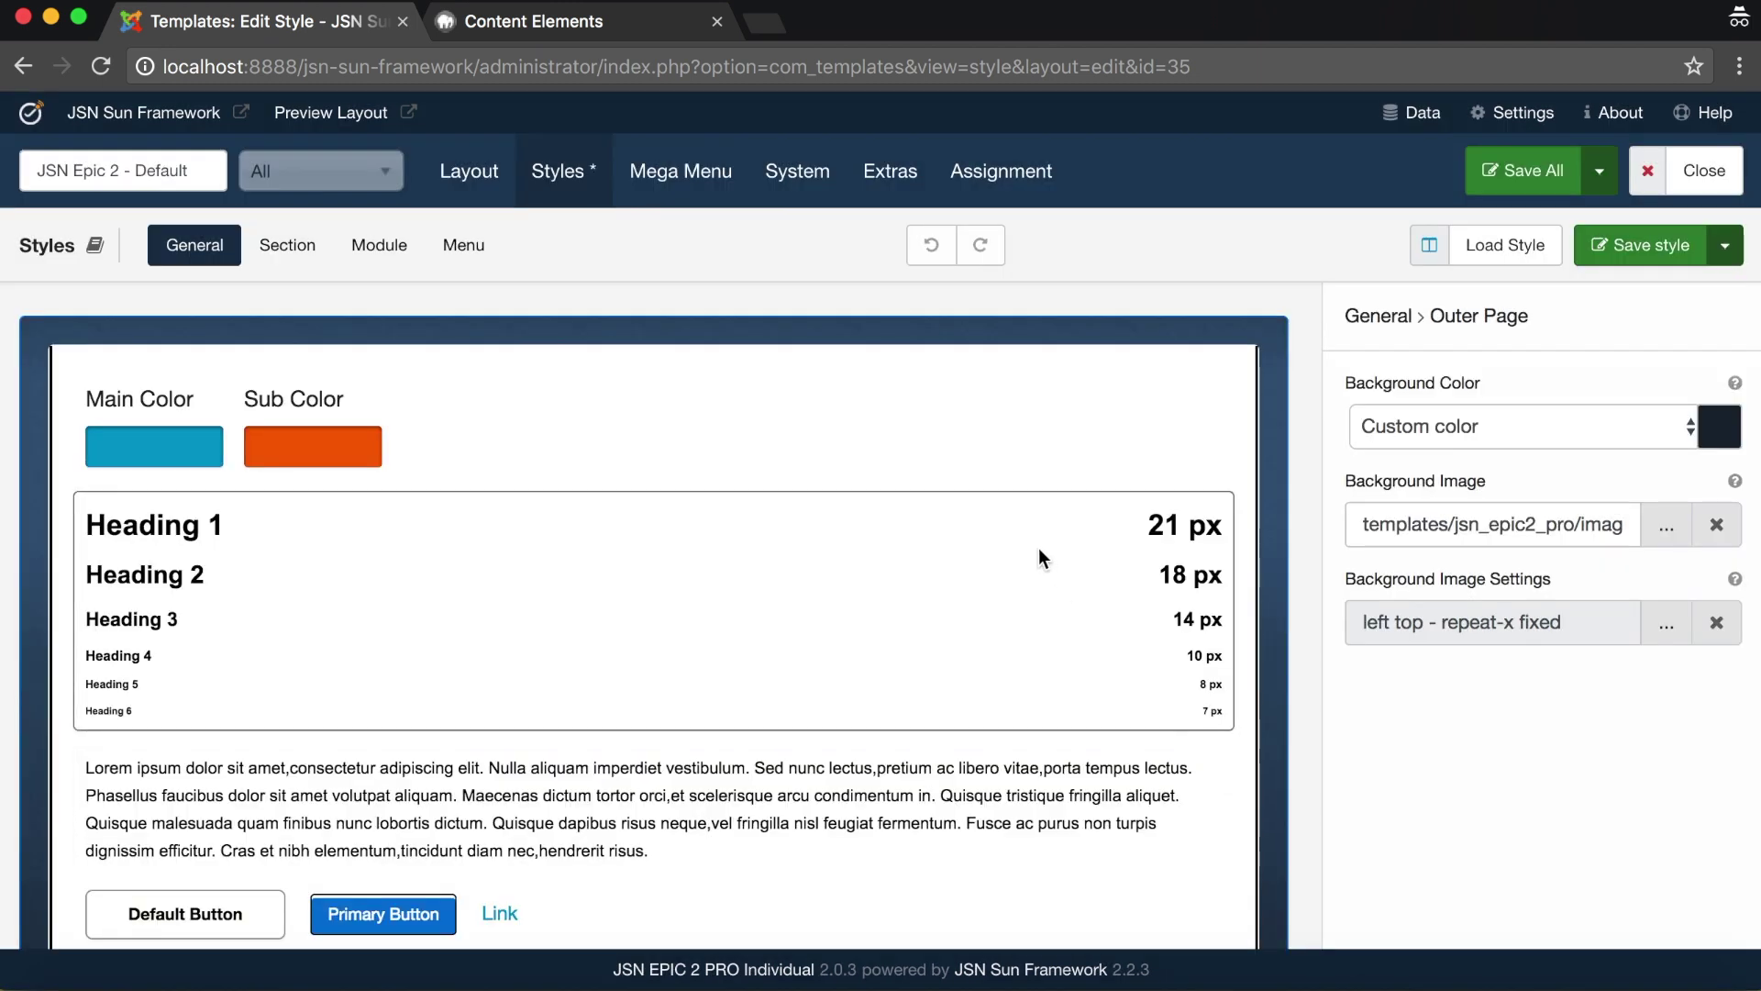
{"action": "scroll", "coordinate": [1039, 547], "scroll_direction": "down", "scroll_amount": 1}
Reload the saved 'custom' preset to bring back the green and orange styling
{"action": "left_click", "coordinate": [1442, 244]}
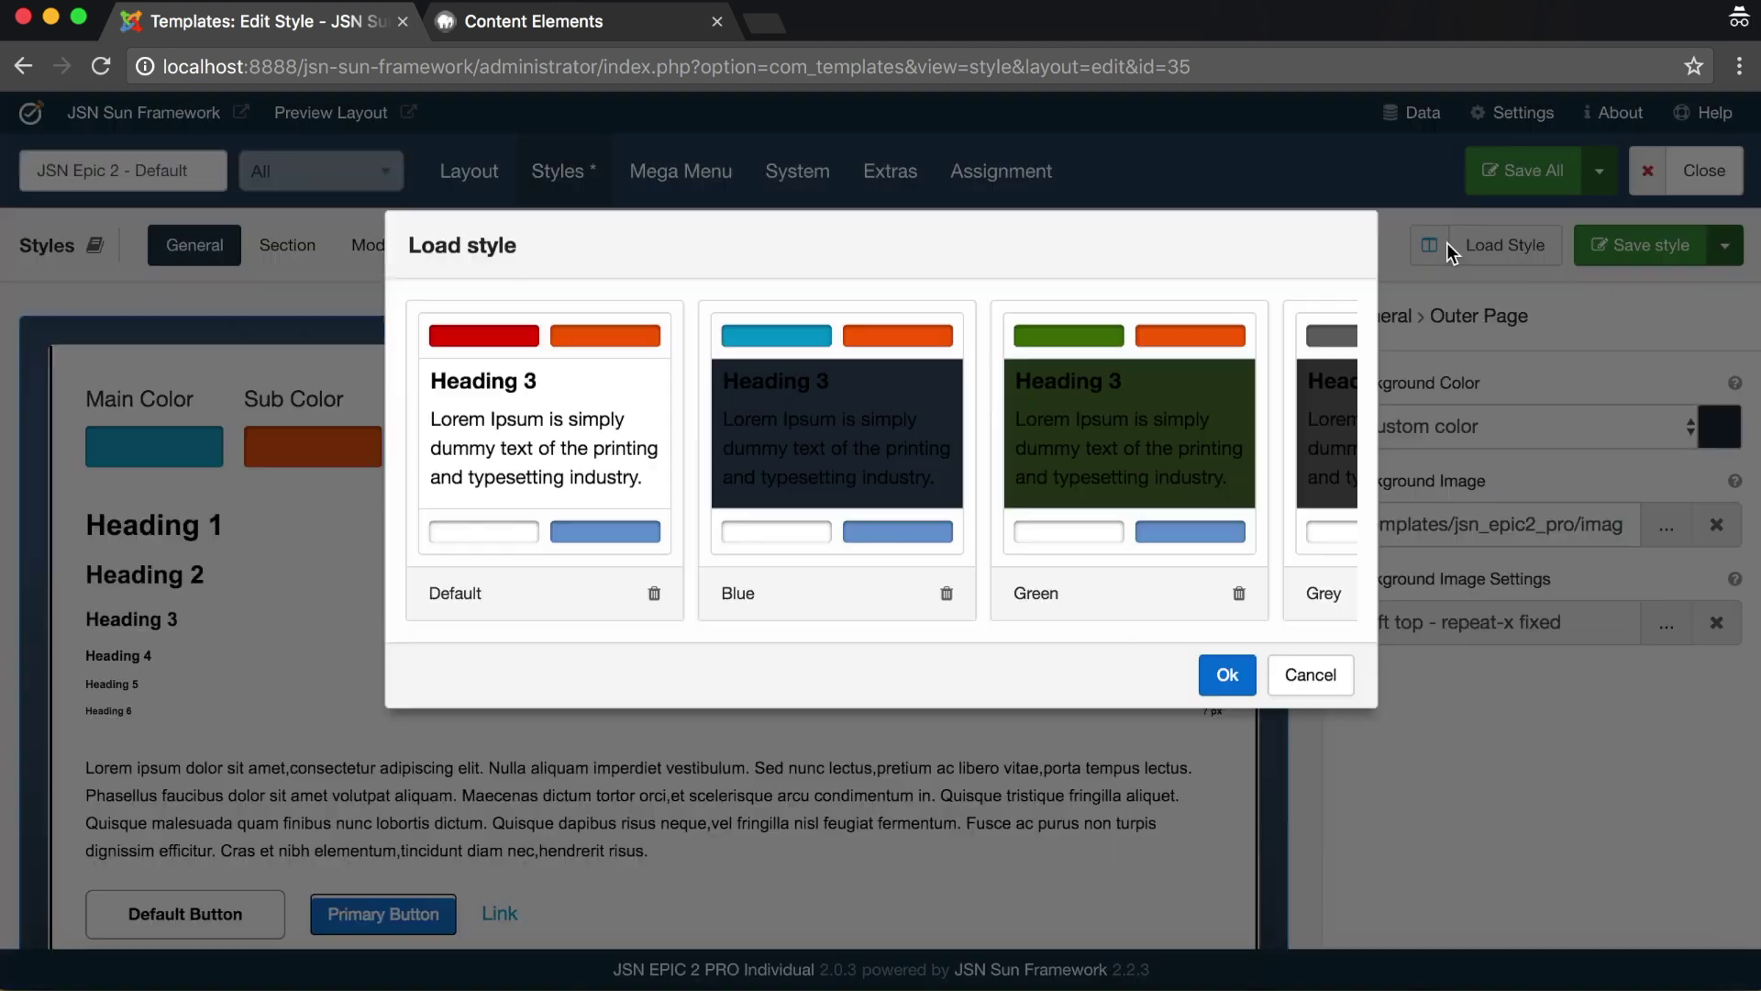
{"action": "scroll", "coordinate": [1144, 697], "scroll_direction": "right", "scroll_amount": 10}
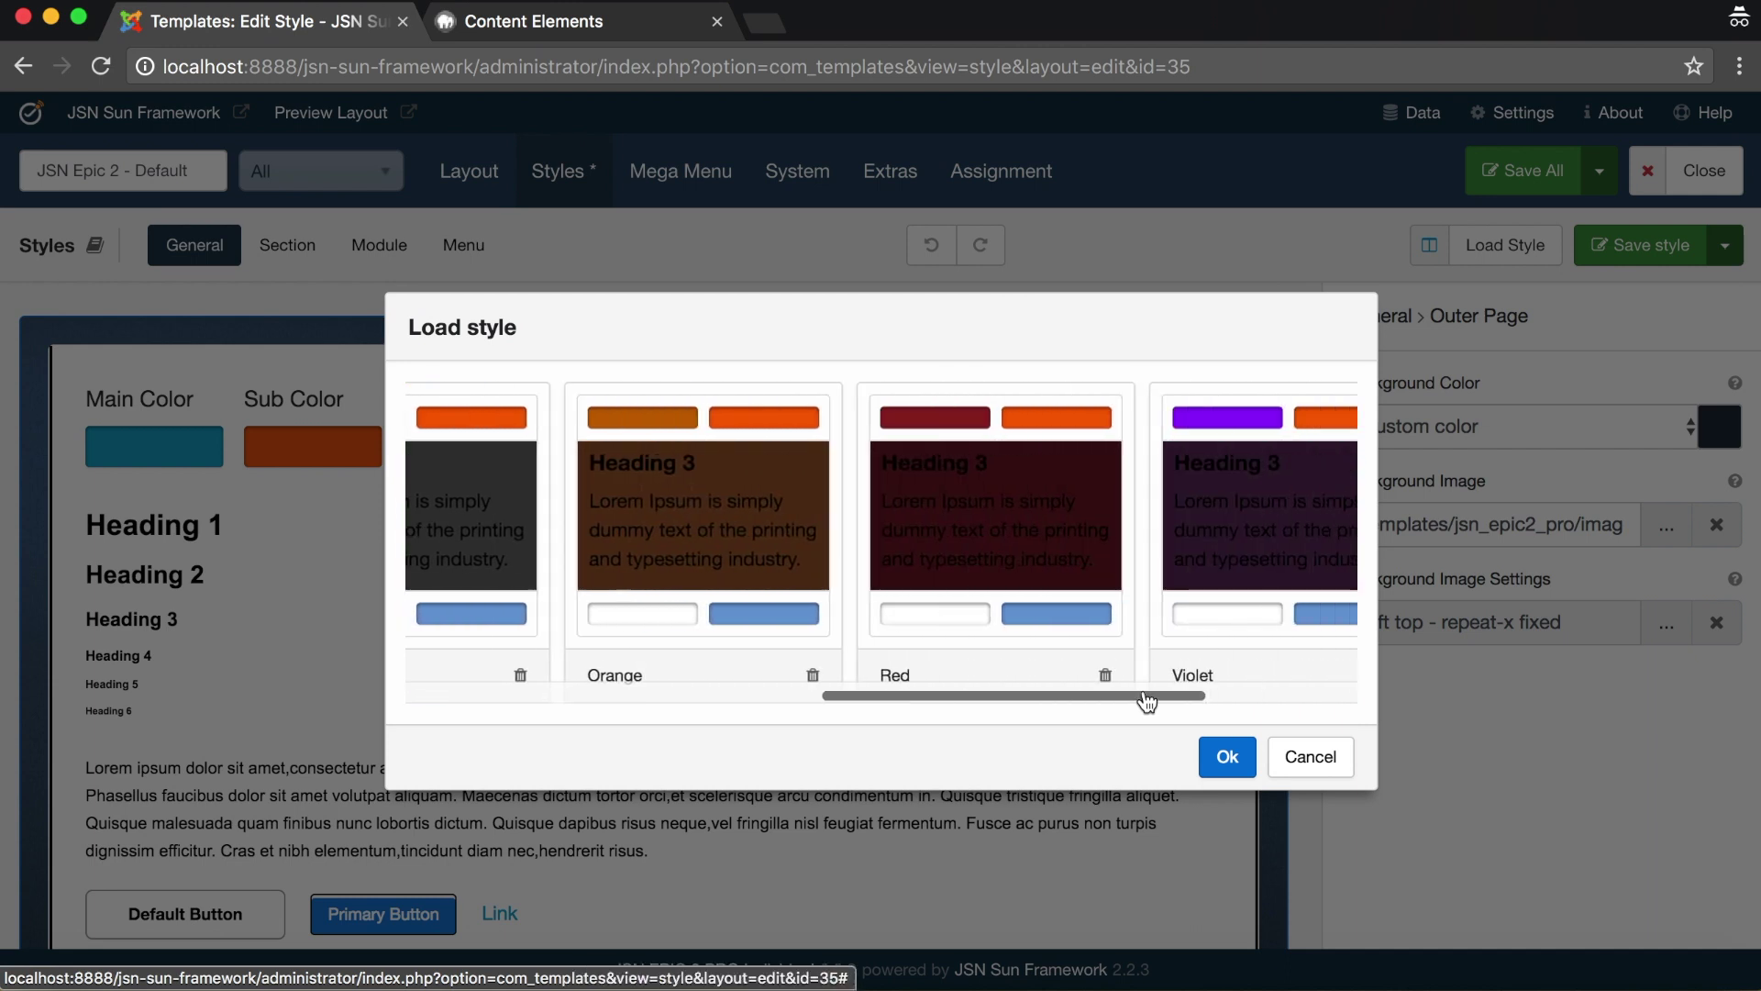
{"action": "left_click", "coordinate": [1161, 668]}
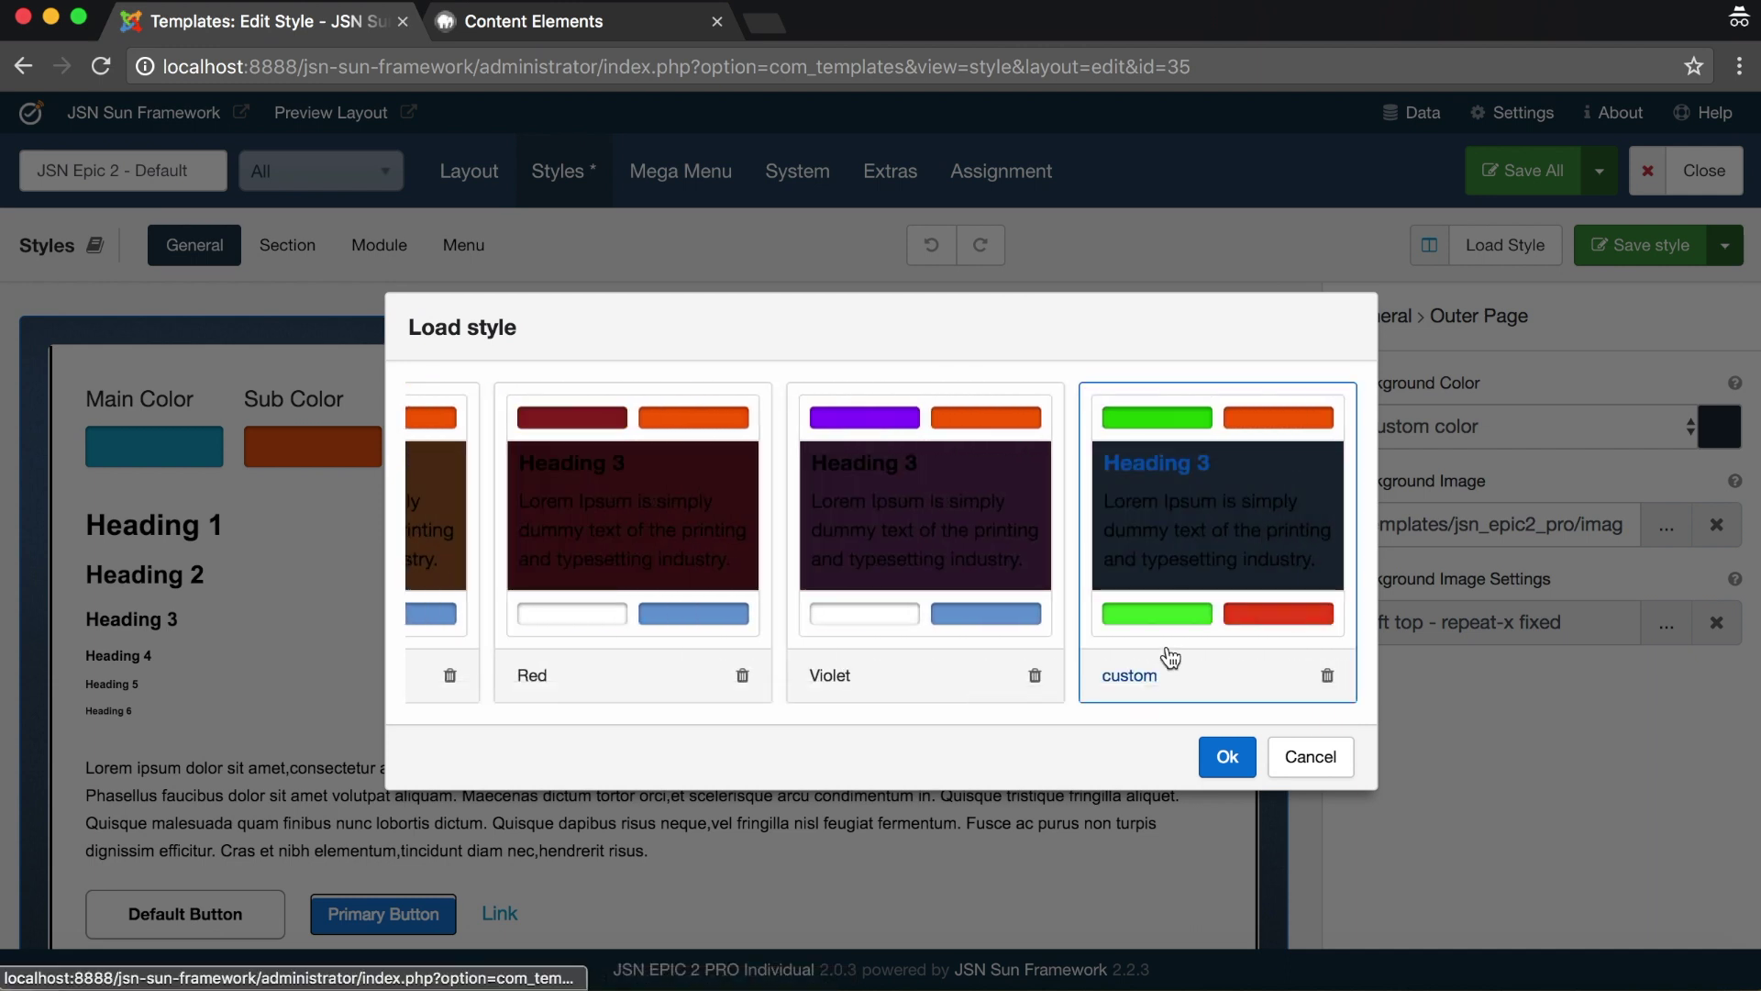
{"action": "left_click", "coordinate": [1229, 754]}
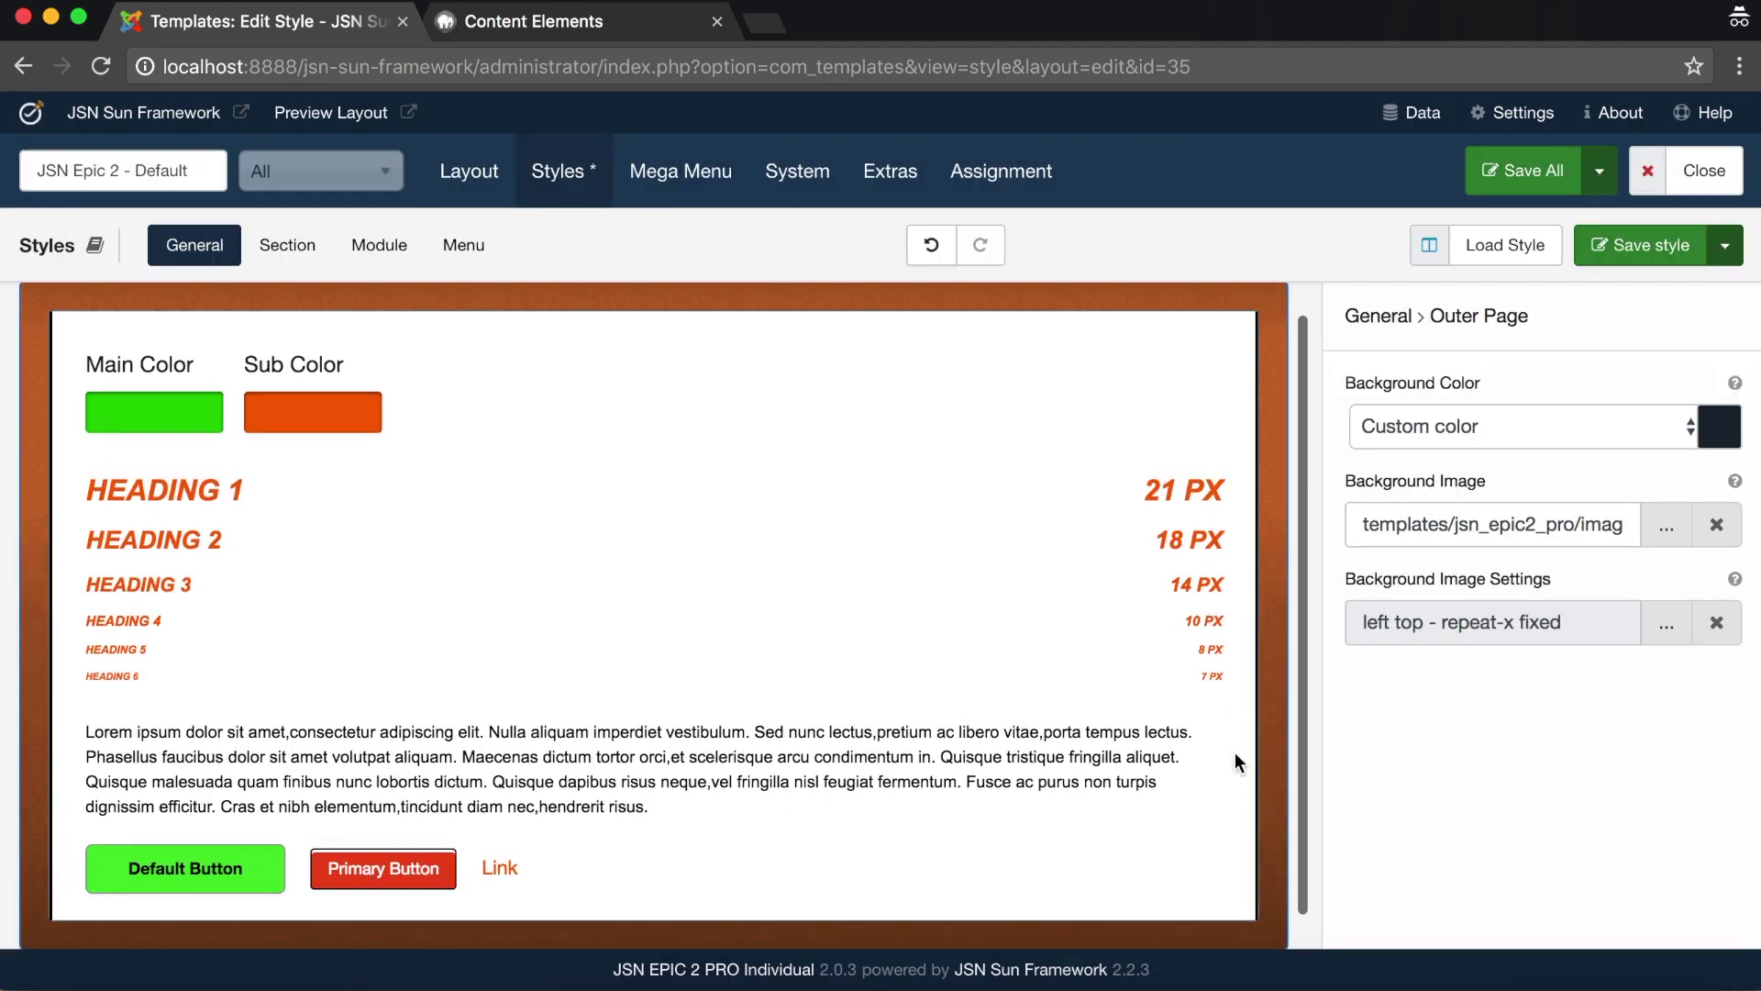